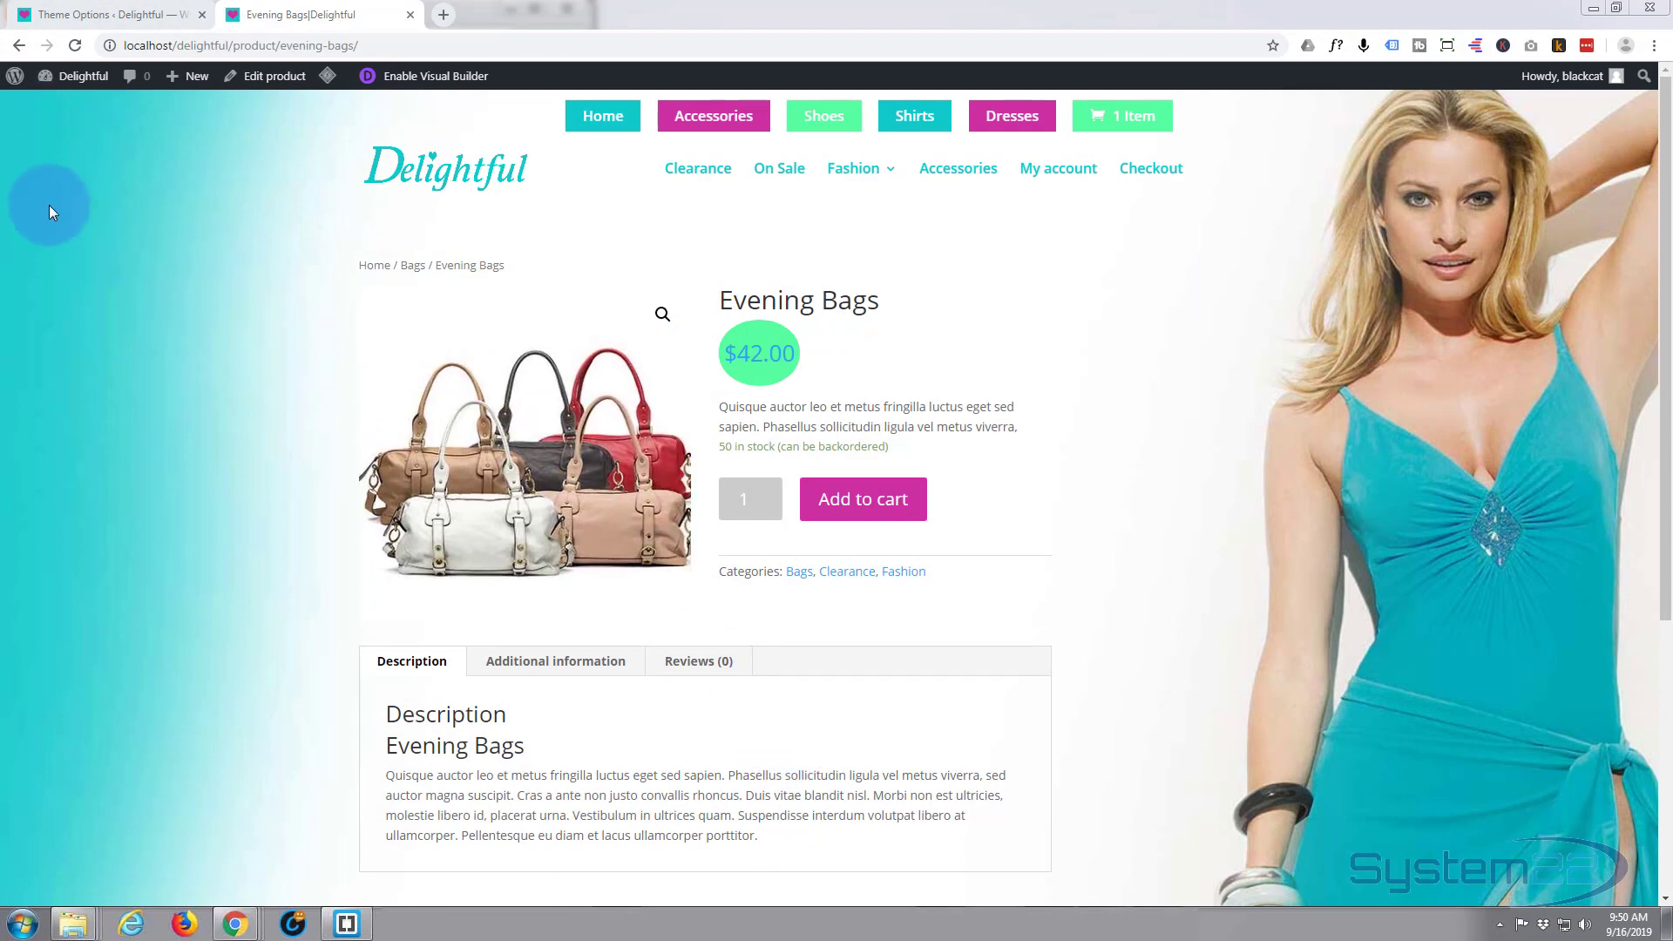
Step: In the custom CSS, comment out the Product Page block by moving its closing */ to the end
click(96, 14)
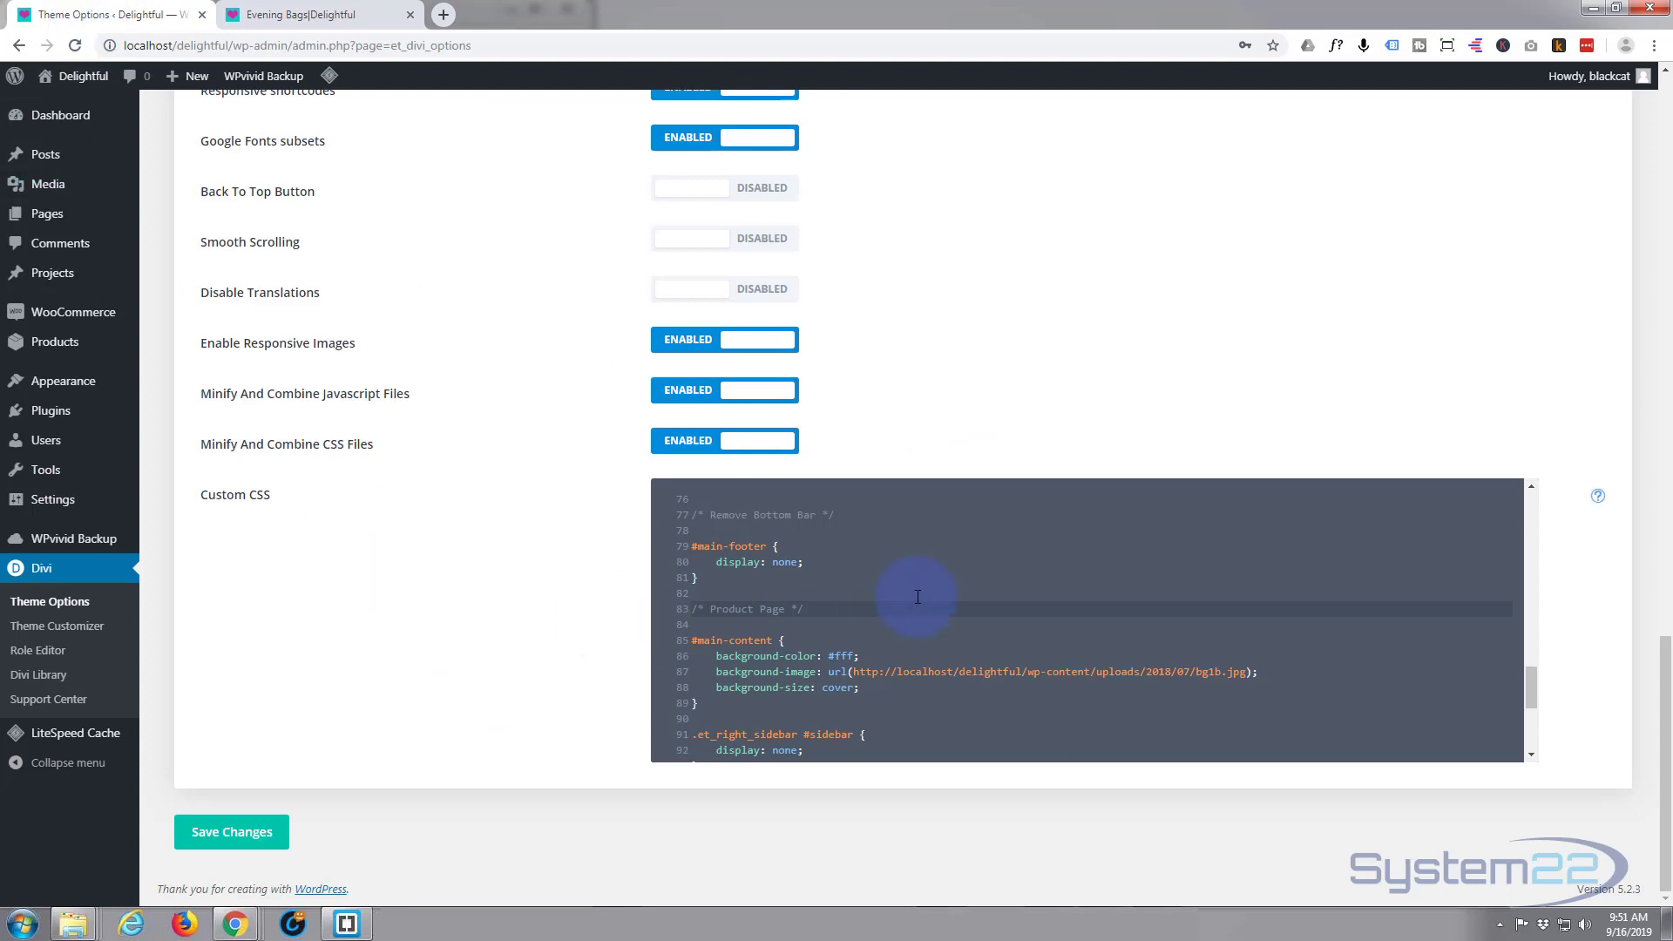
scroll(915, 595, down, 3)
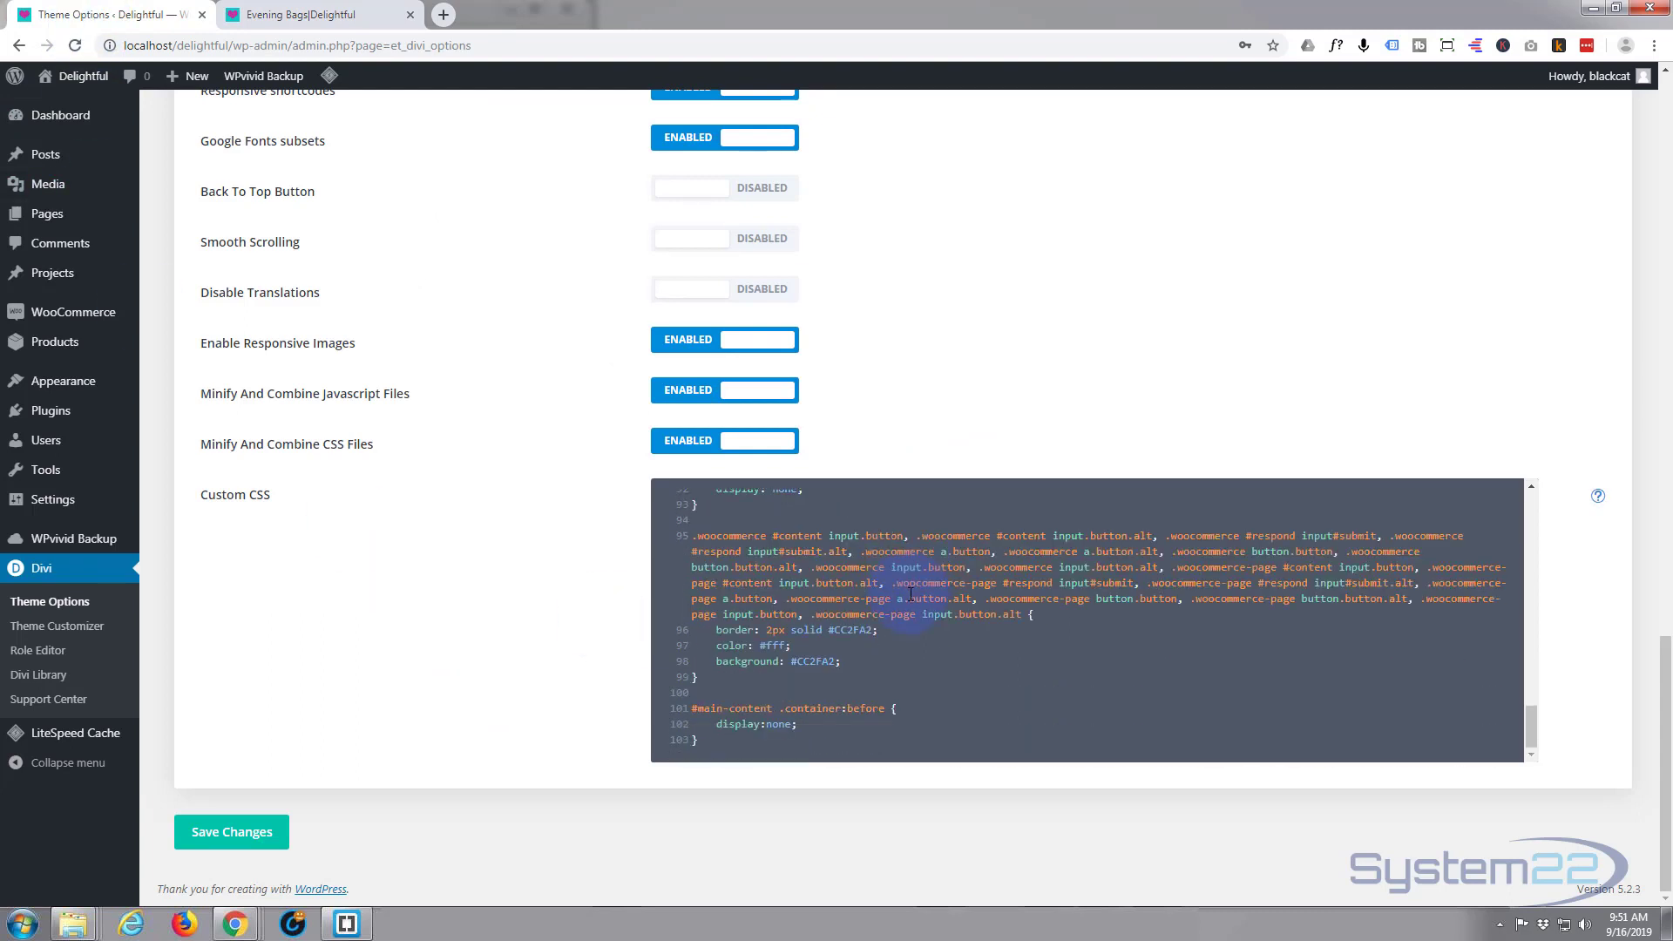
scroll(911, 594, up, 3)
double_click(771, 523)
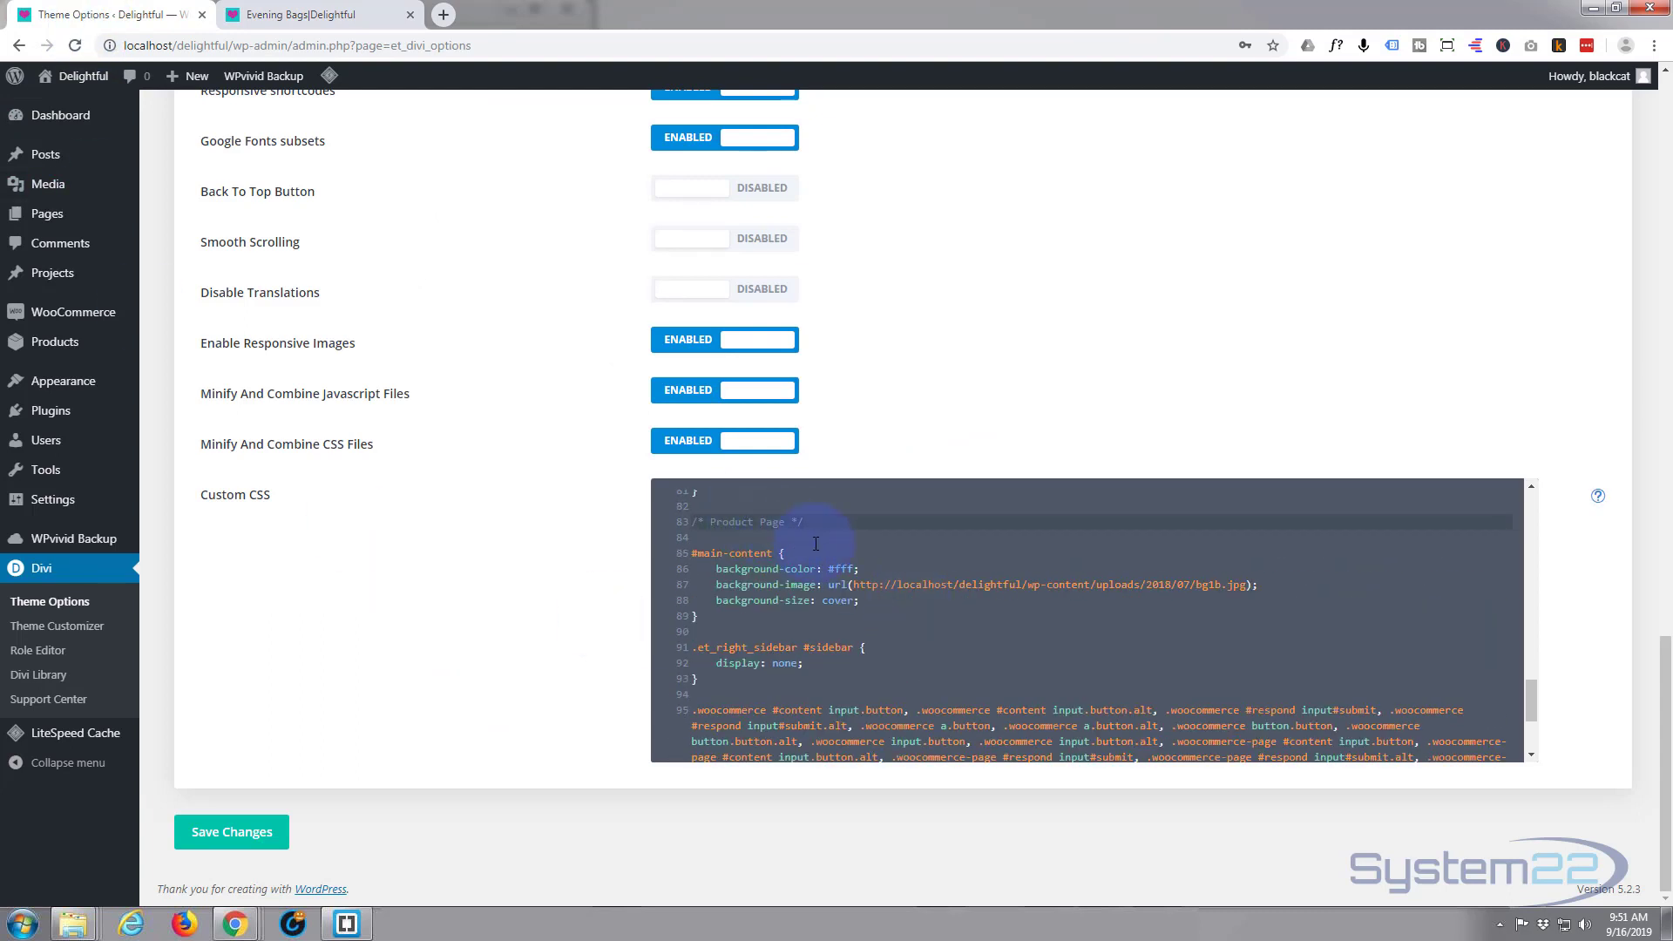
drag(793, 521, 810, 523)
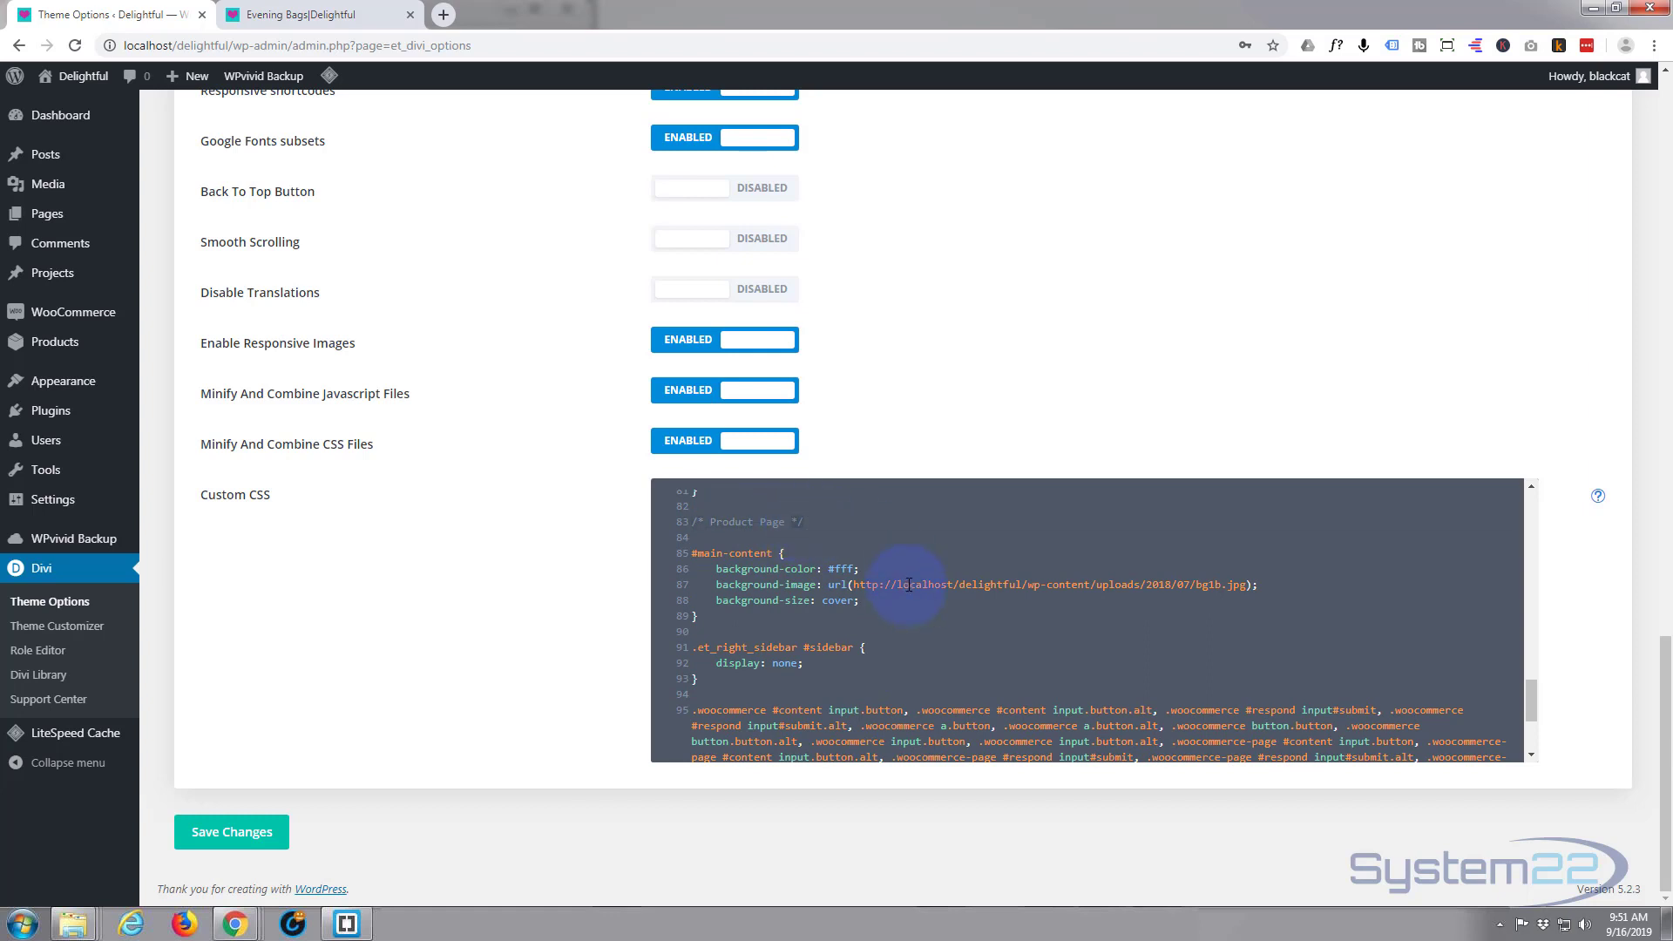
key(BackSpace)
key(BackSpace)
scroll(909, 583, down, 3)
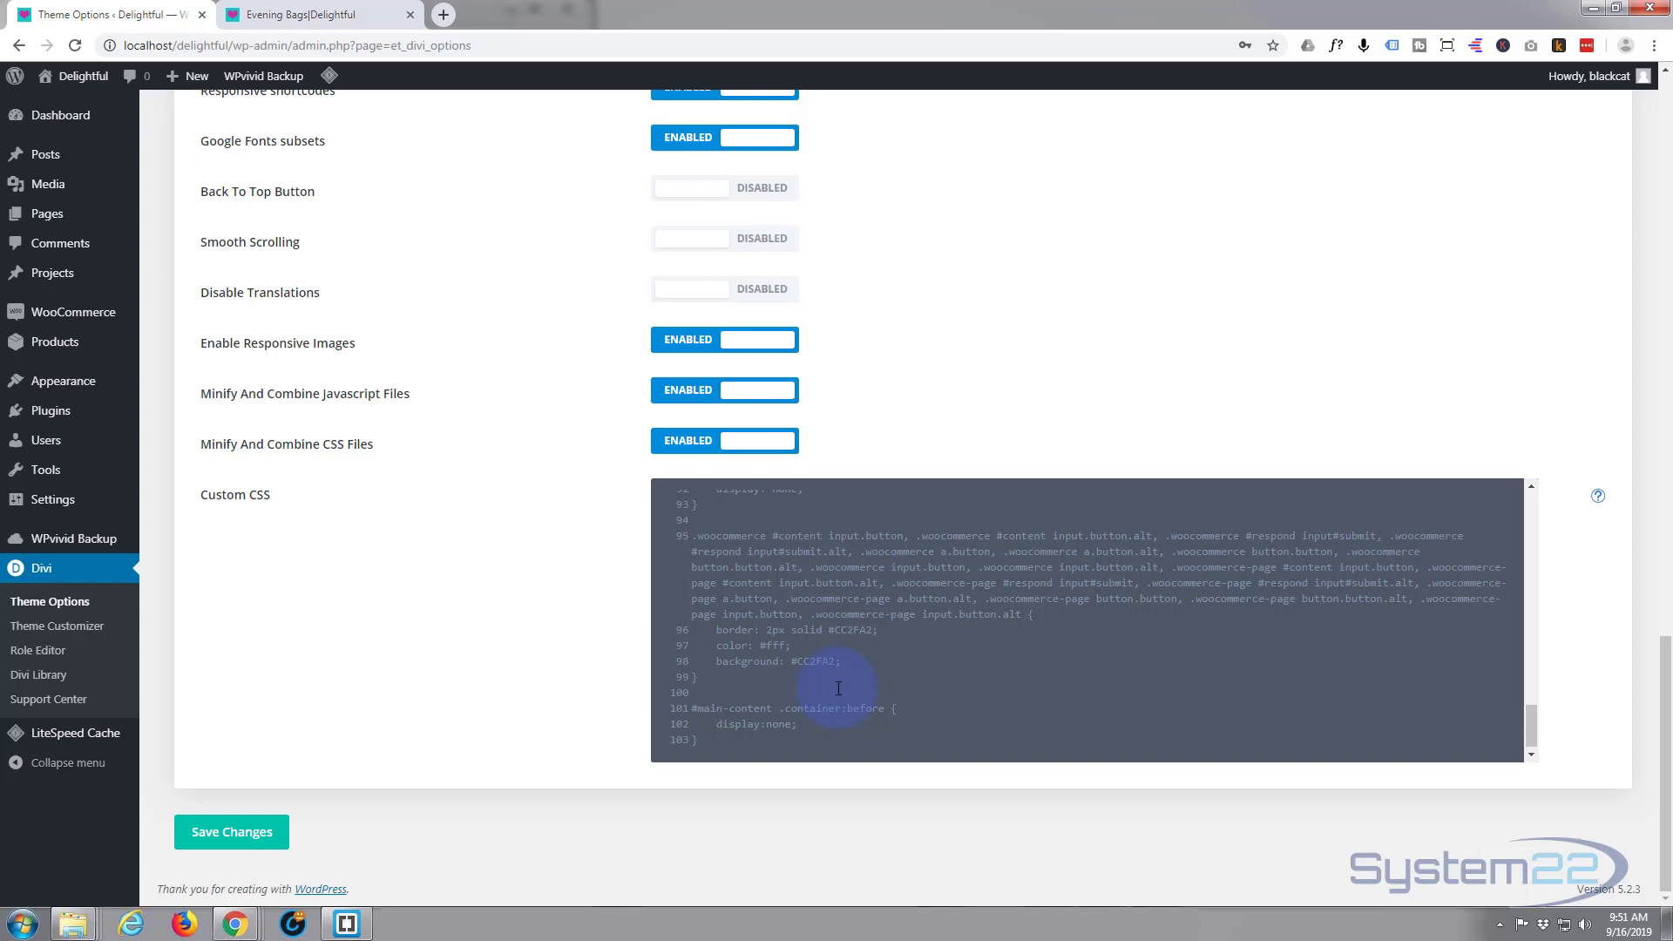
click(697, 740)
text(*/)
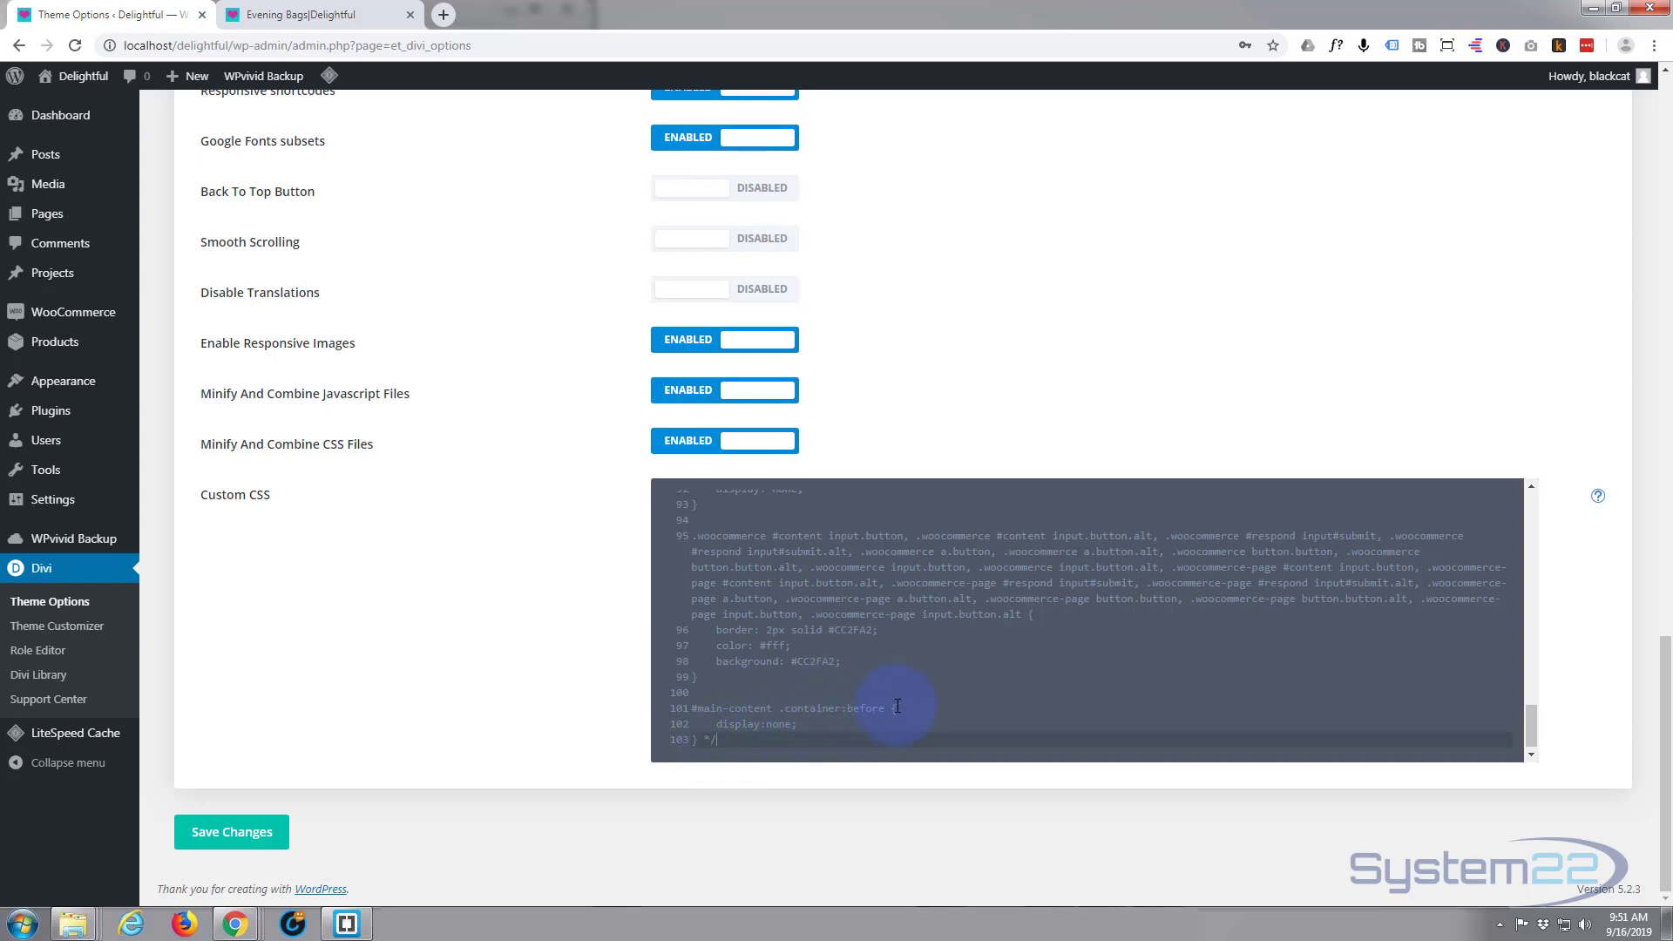
Step: Add a closing */ after the price rule, save the custom CSS, and return to the Evening Bags tab
scroll(897, 708, up, 3)
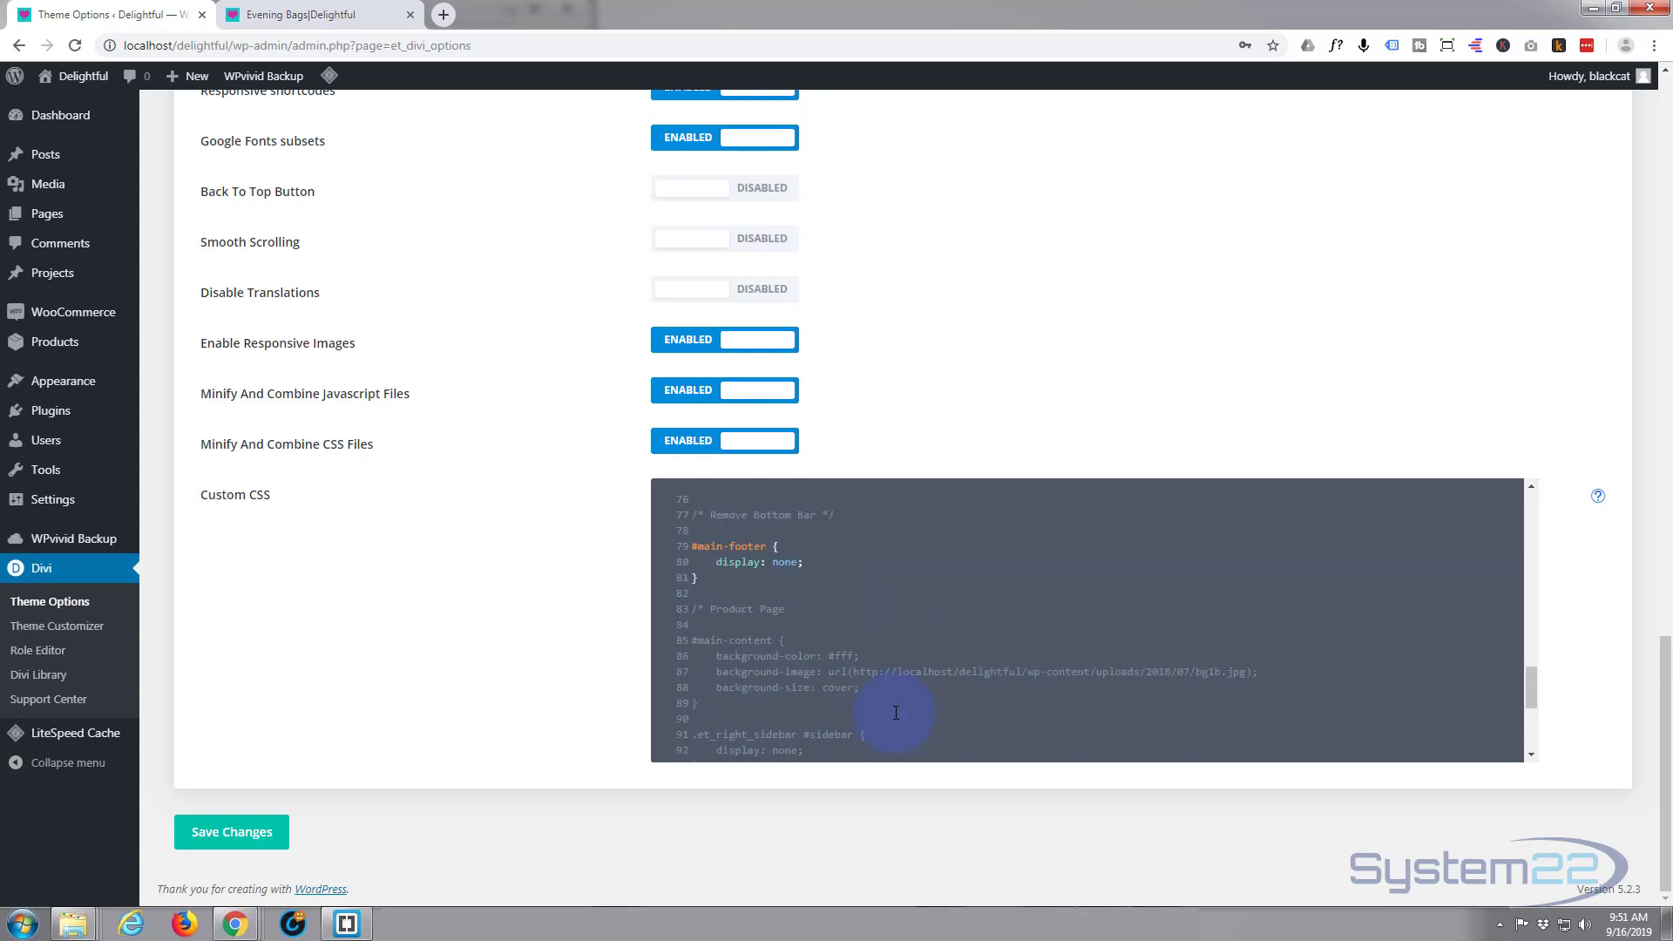
scroll(895, 713, up, 2)
scroll(895, 712, up, 2)
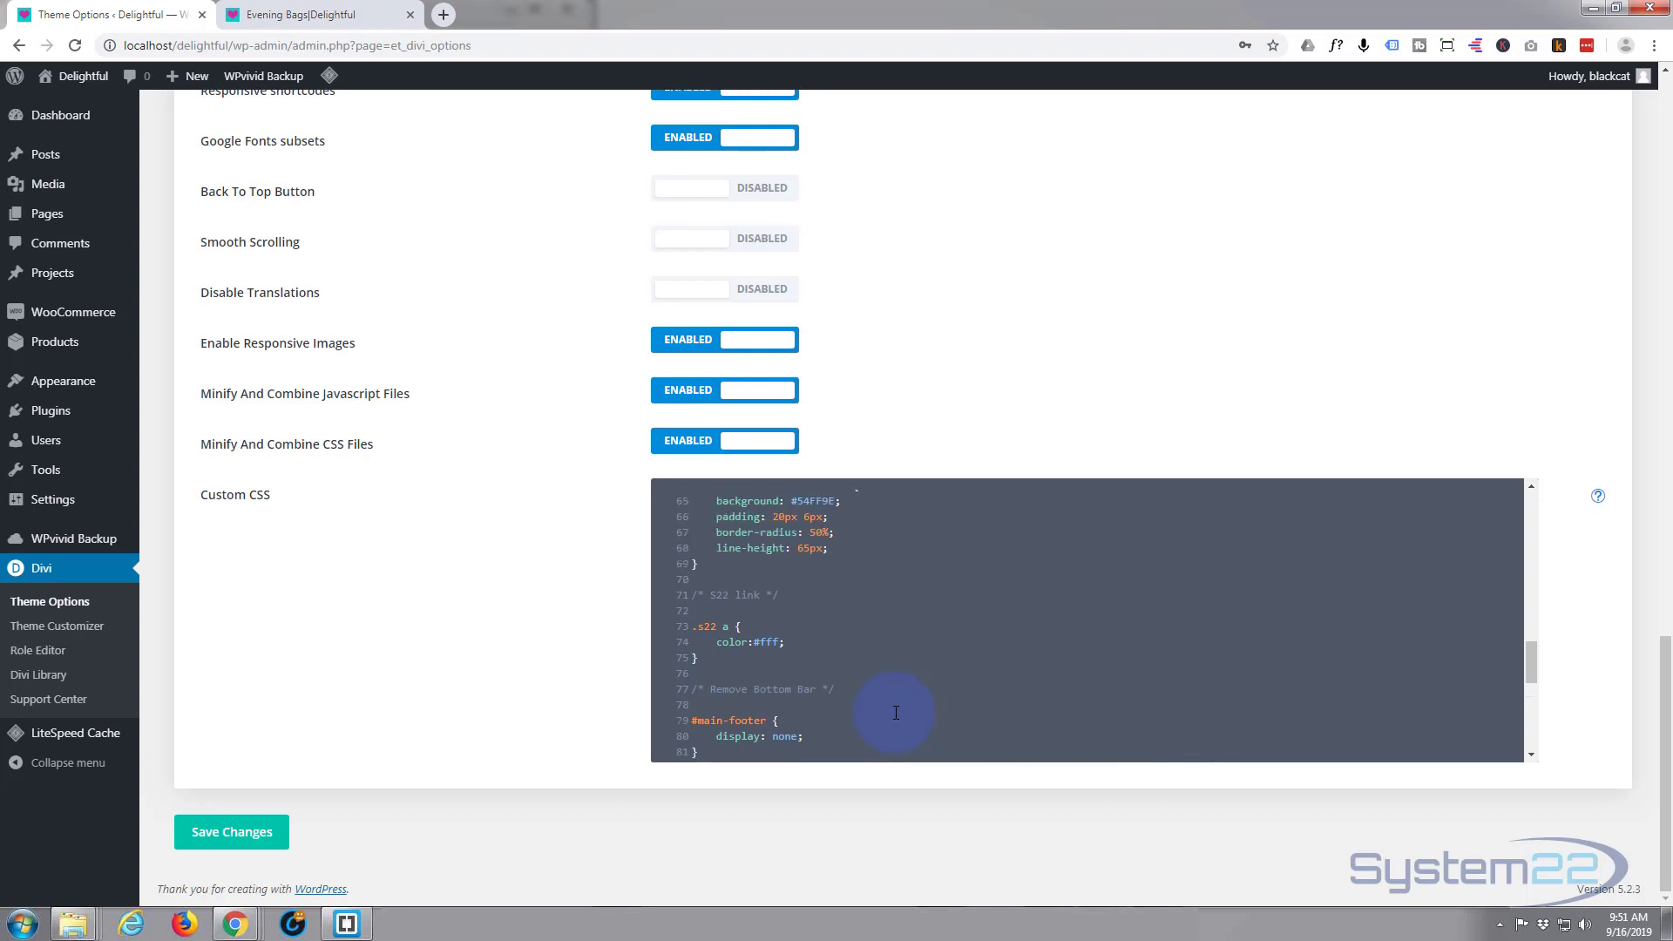
scroll(895, 713, up, 2)
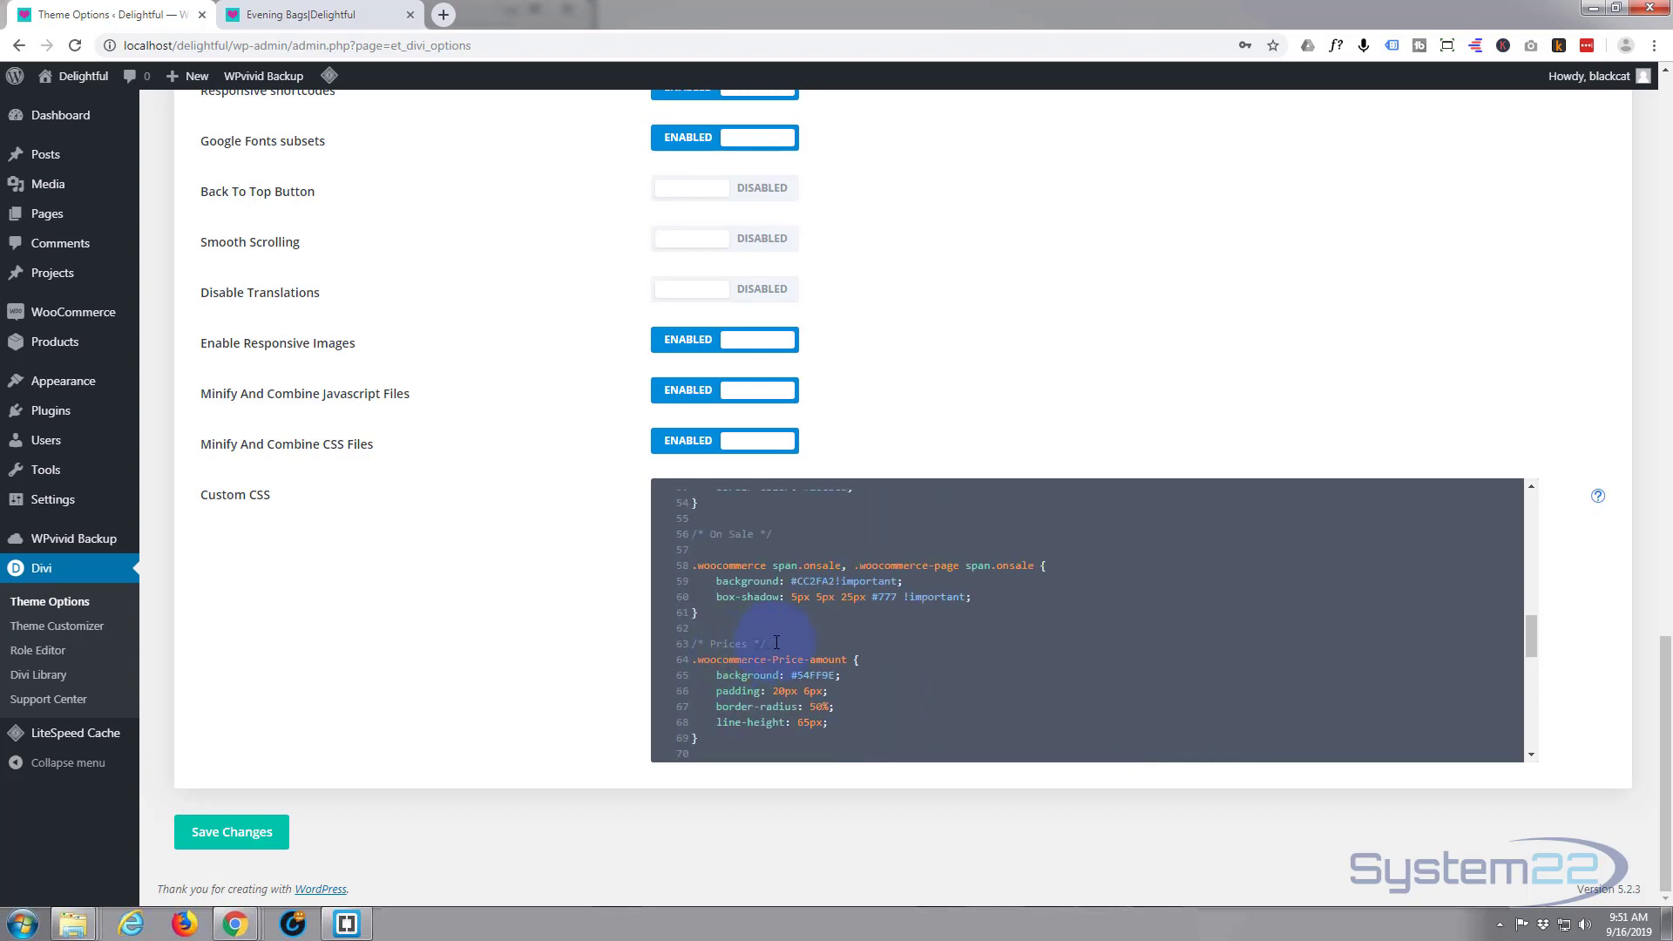
scroll(897, 649, down, 2)
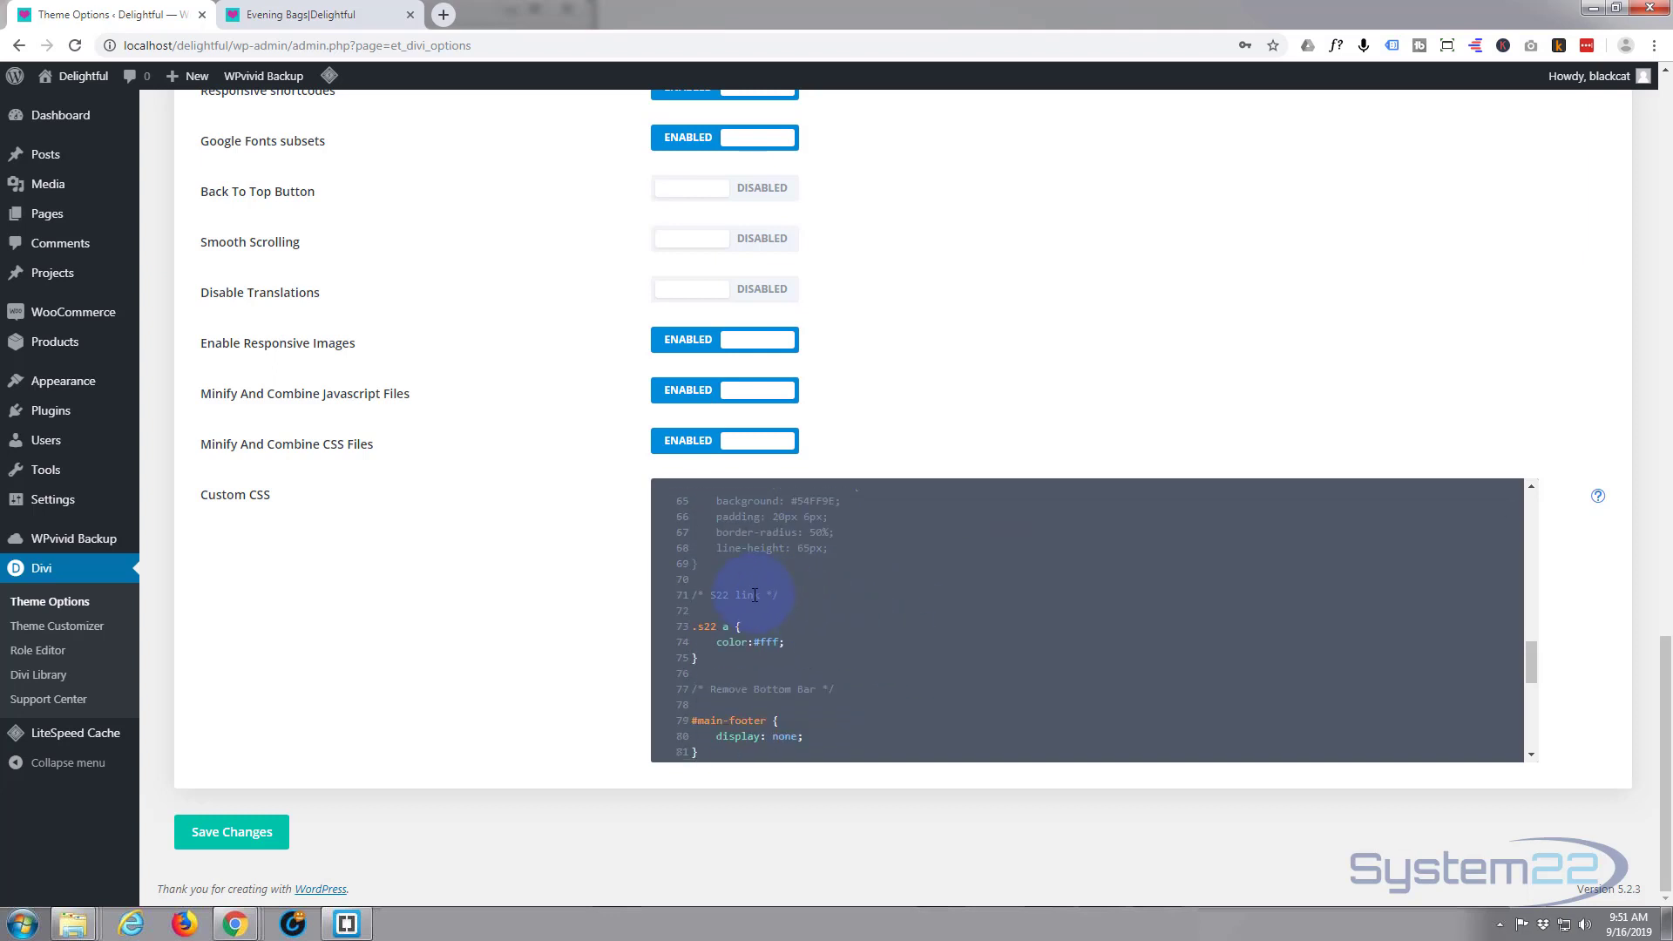
click(709, 564)
text(*/)
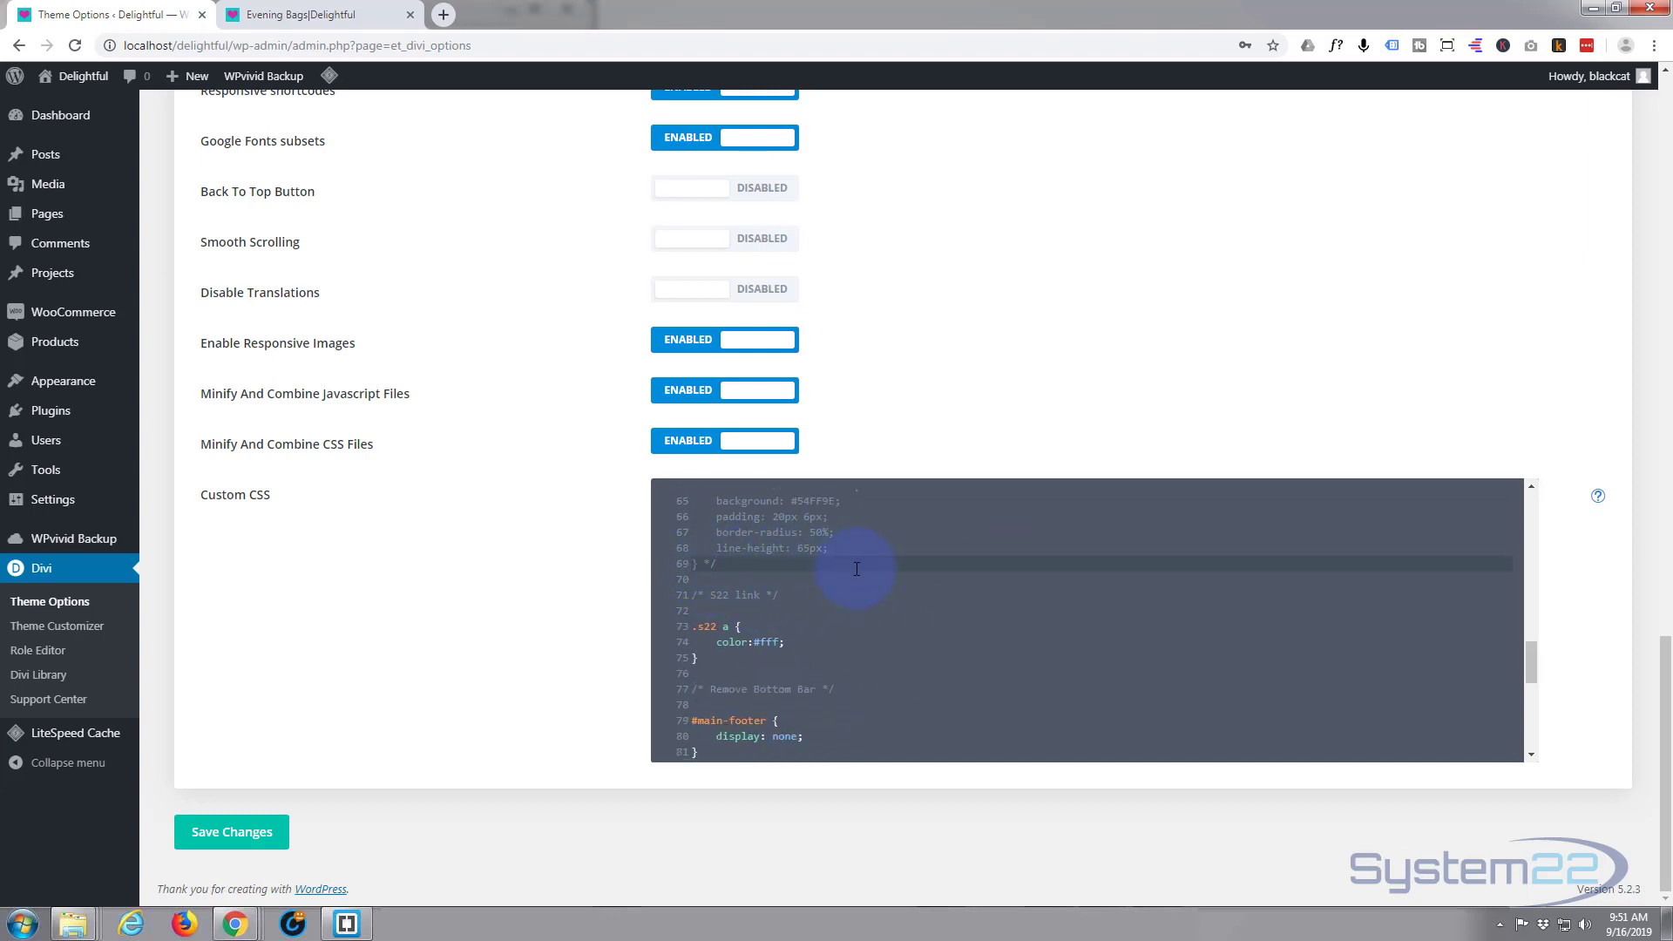
click(246, 830)
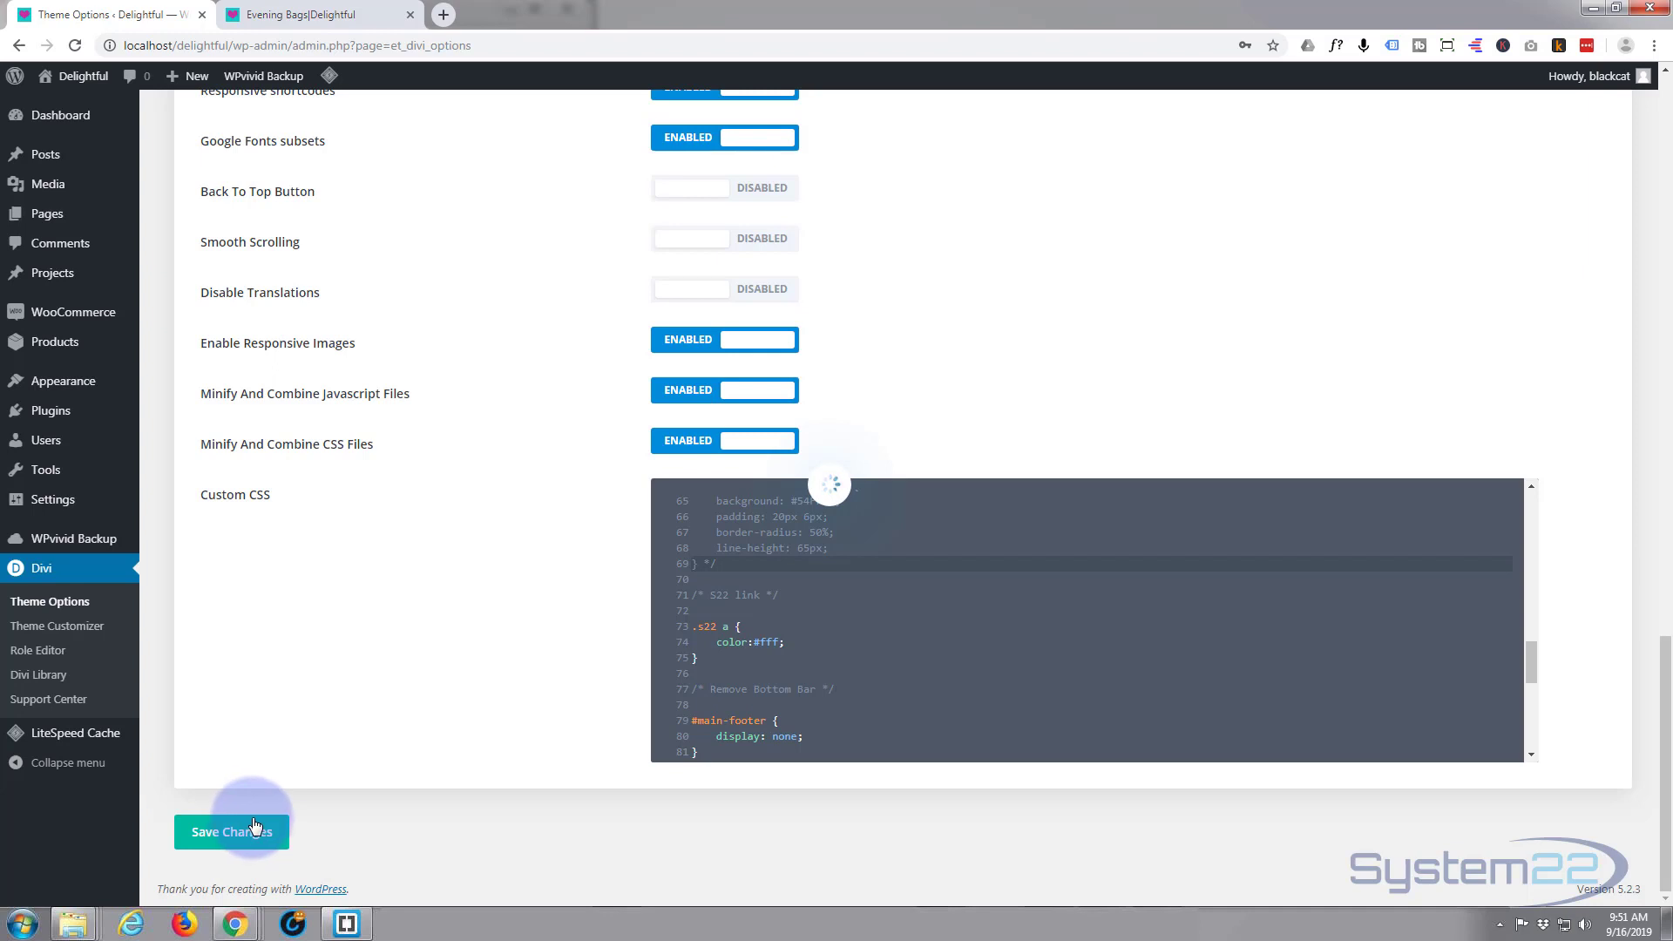
click(328, 18)
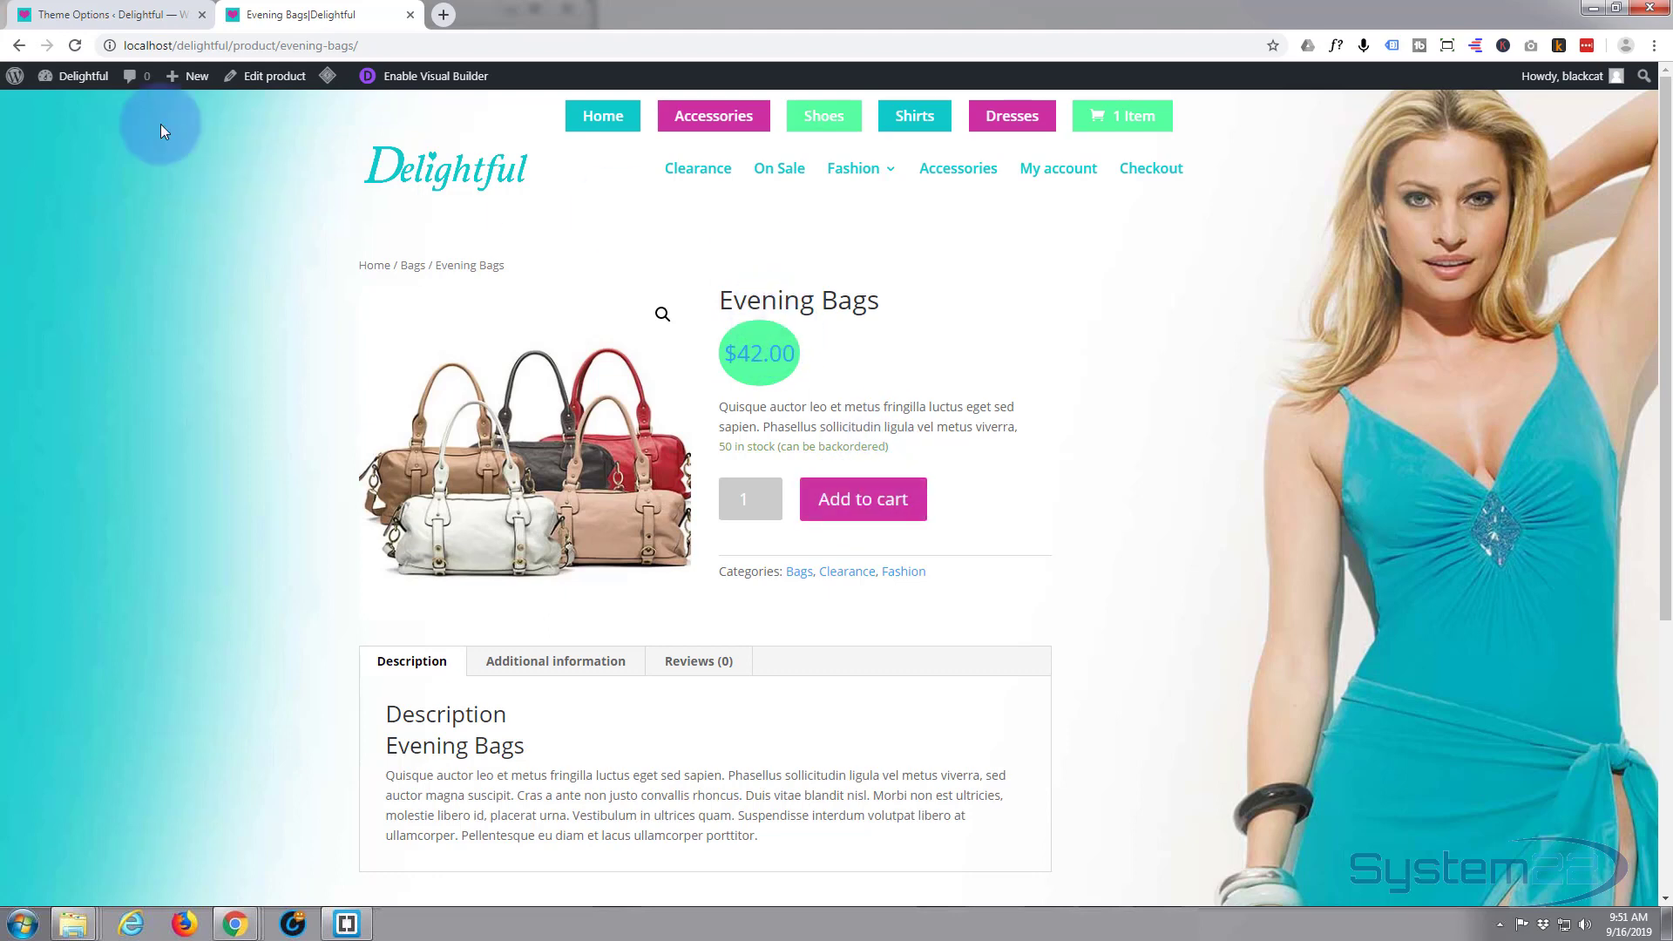
Step: Reload the Evening Bags page to see its default styling, then enable the Visual Builder
click(77, 46)
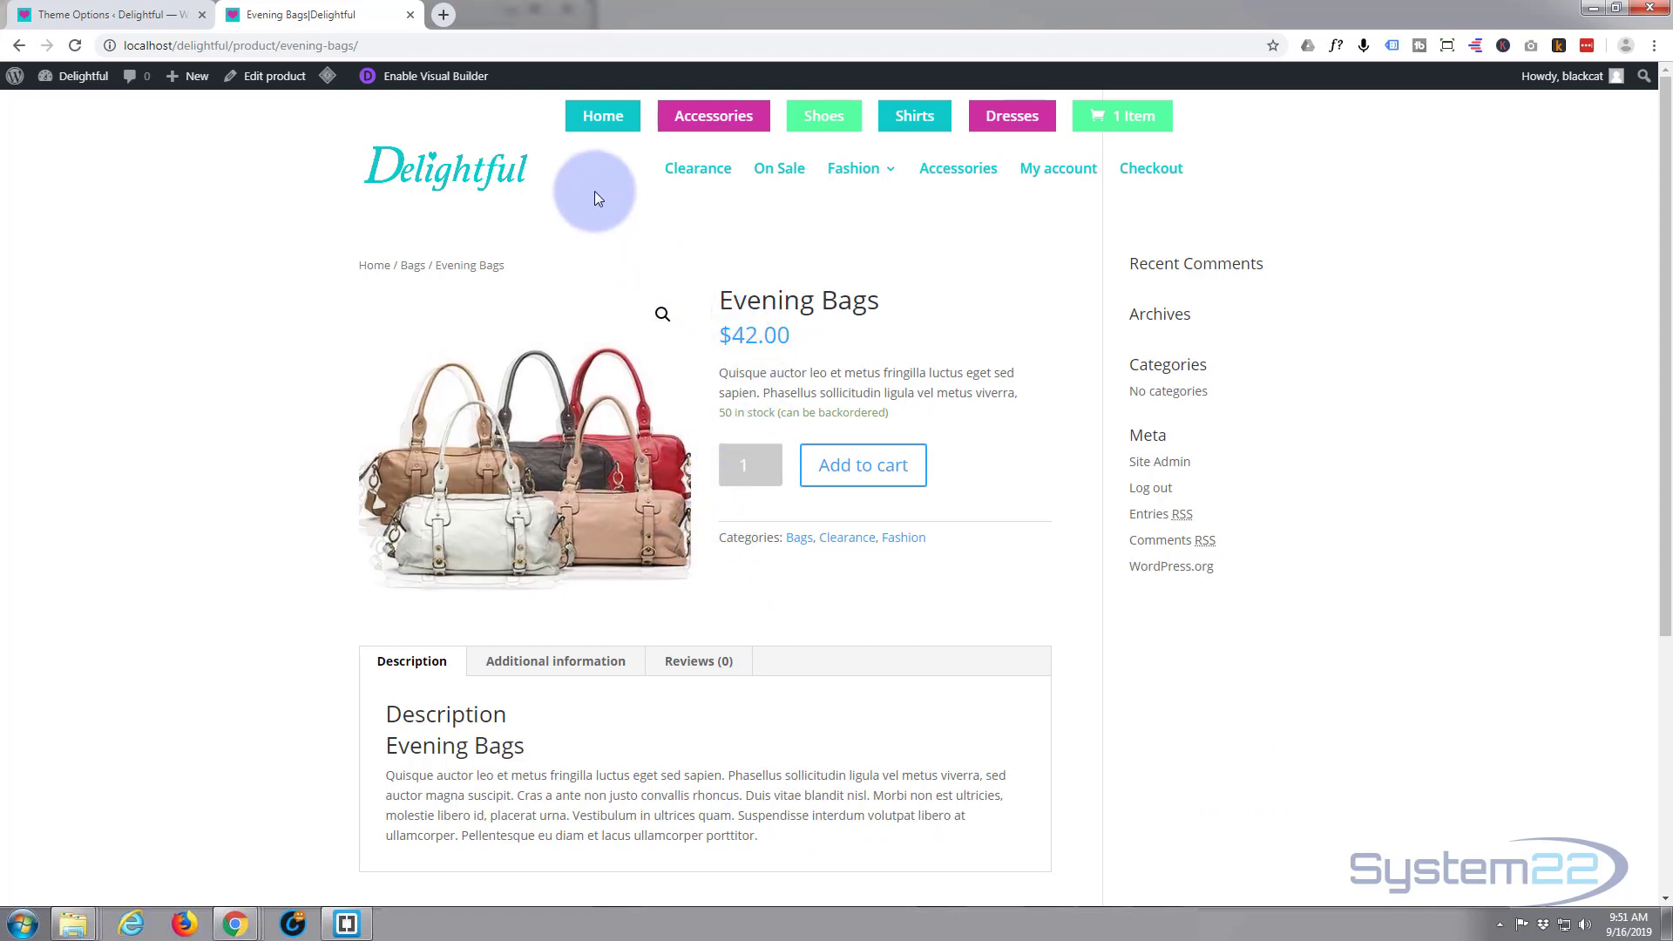
click(438, 83)
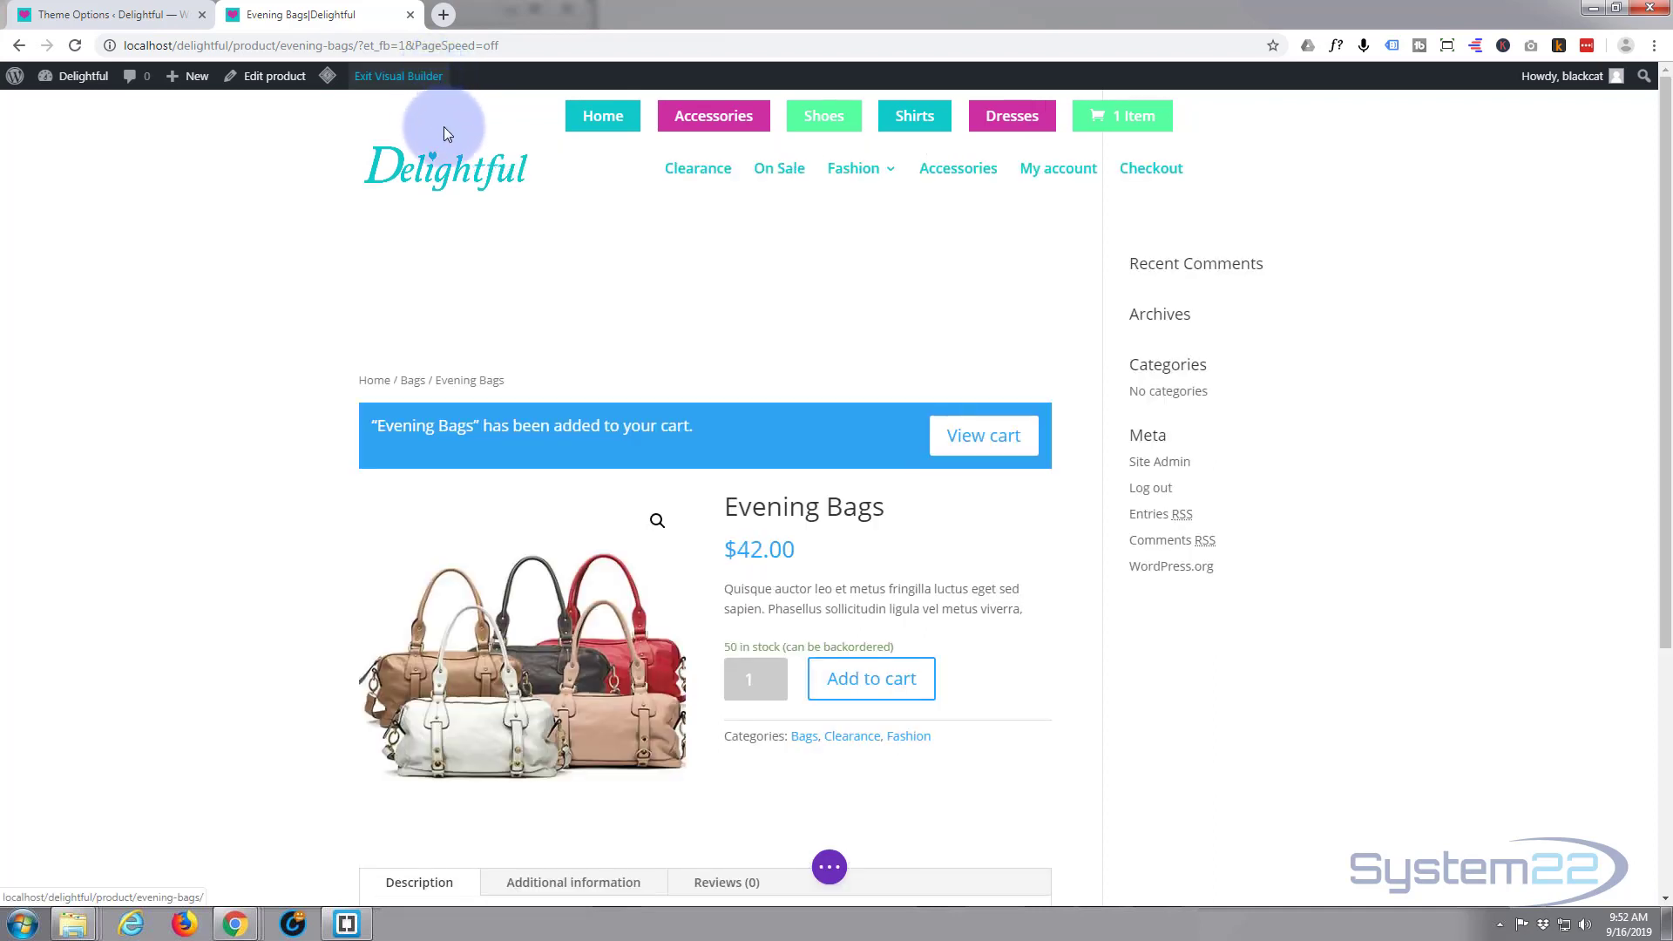
mouse_move(687, 343)
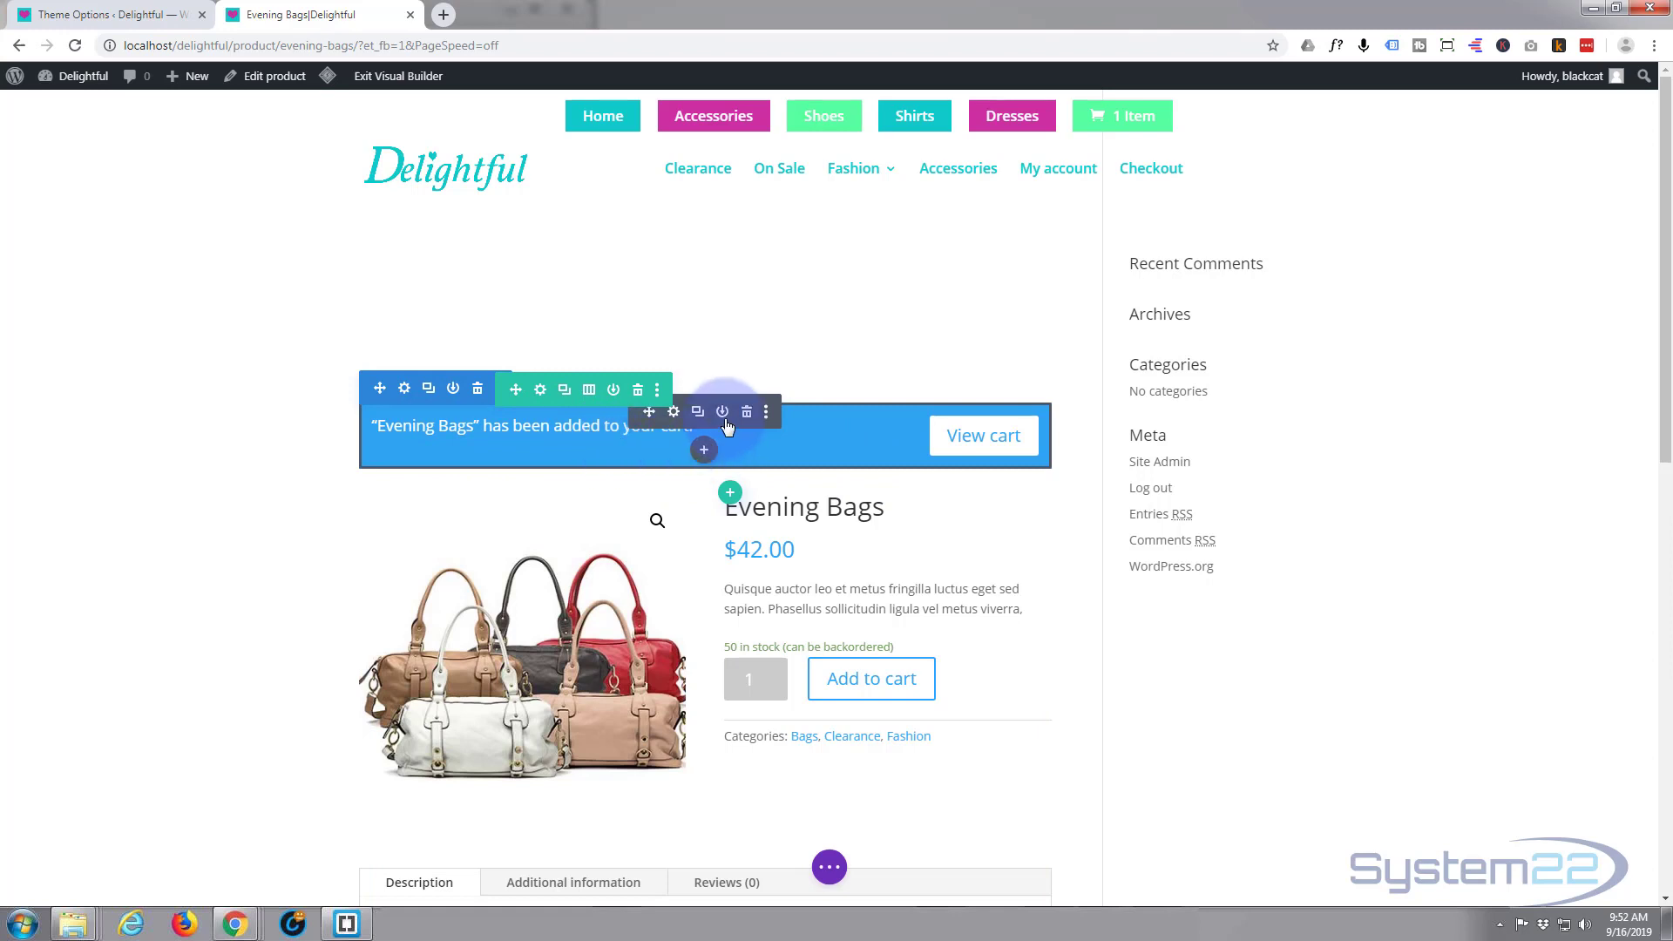
drag(971, 436, 771, 505)
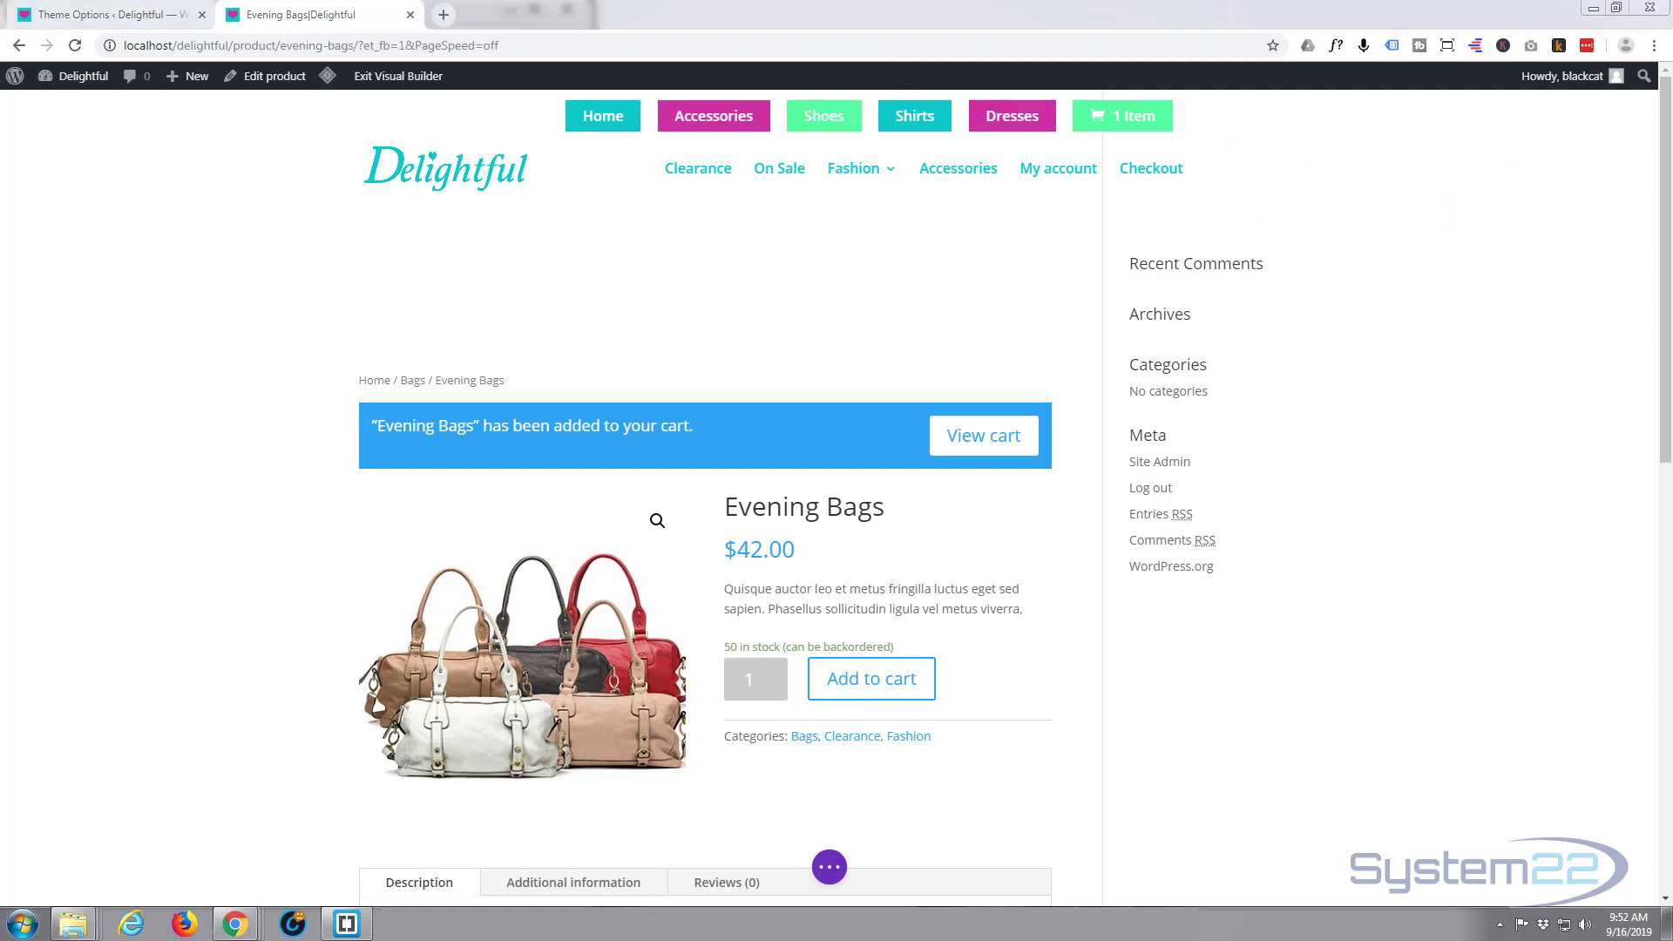
right_click(850, 124)
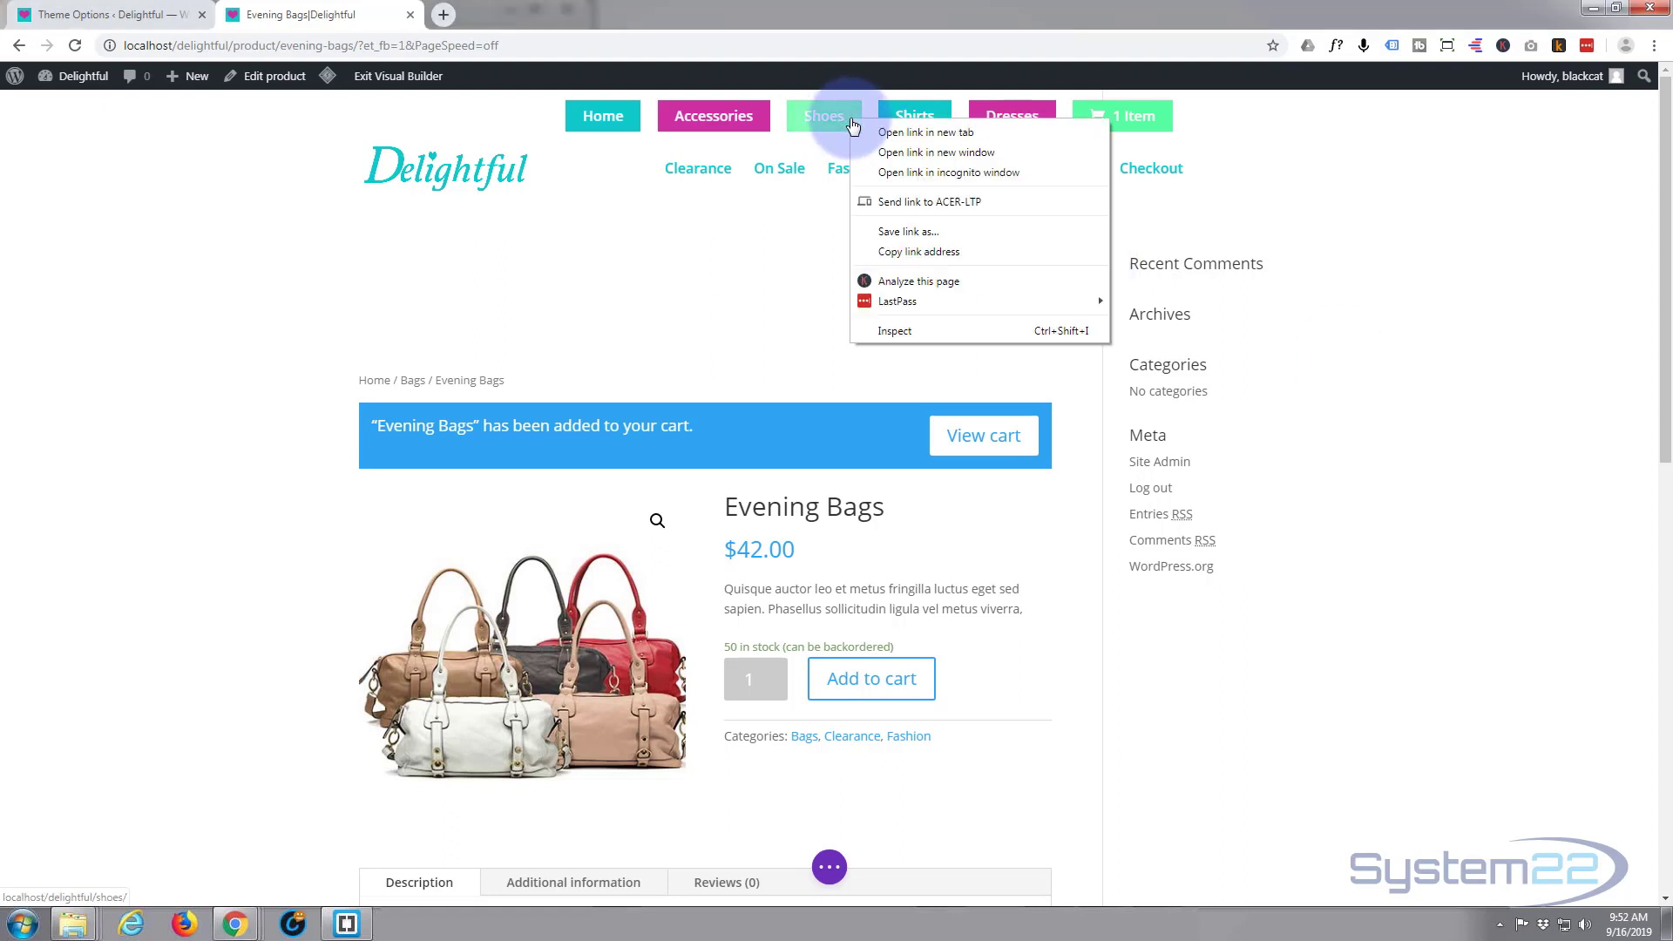
click(895, 332)
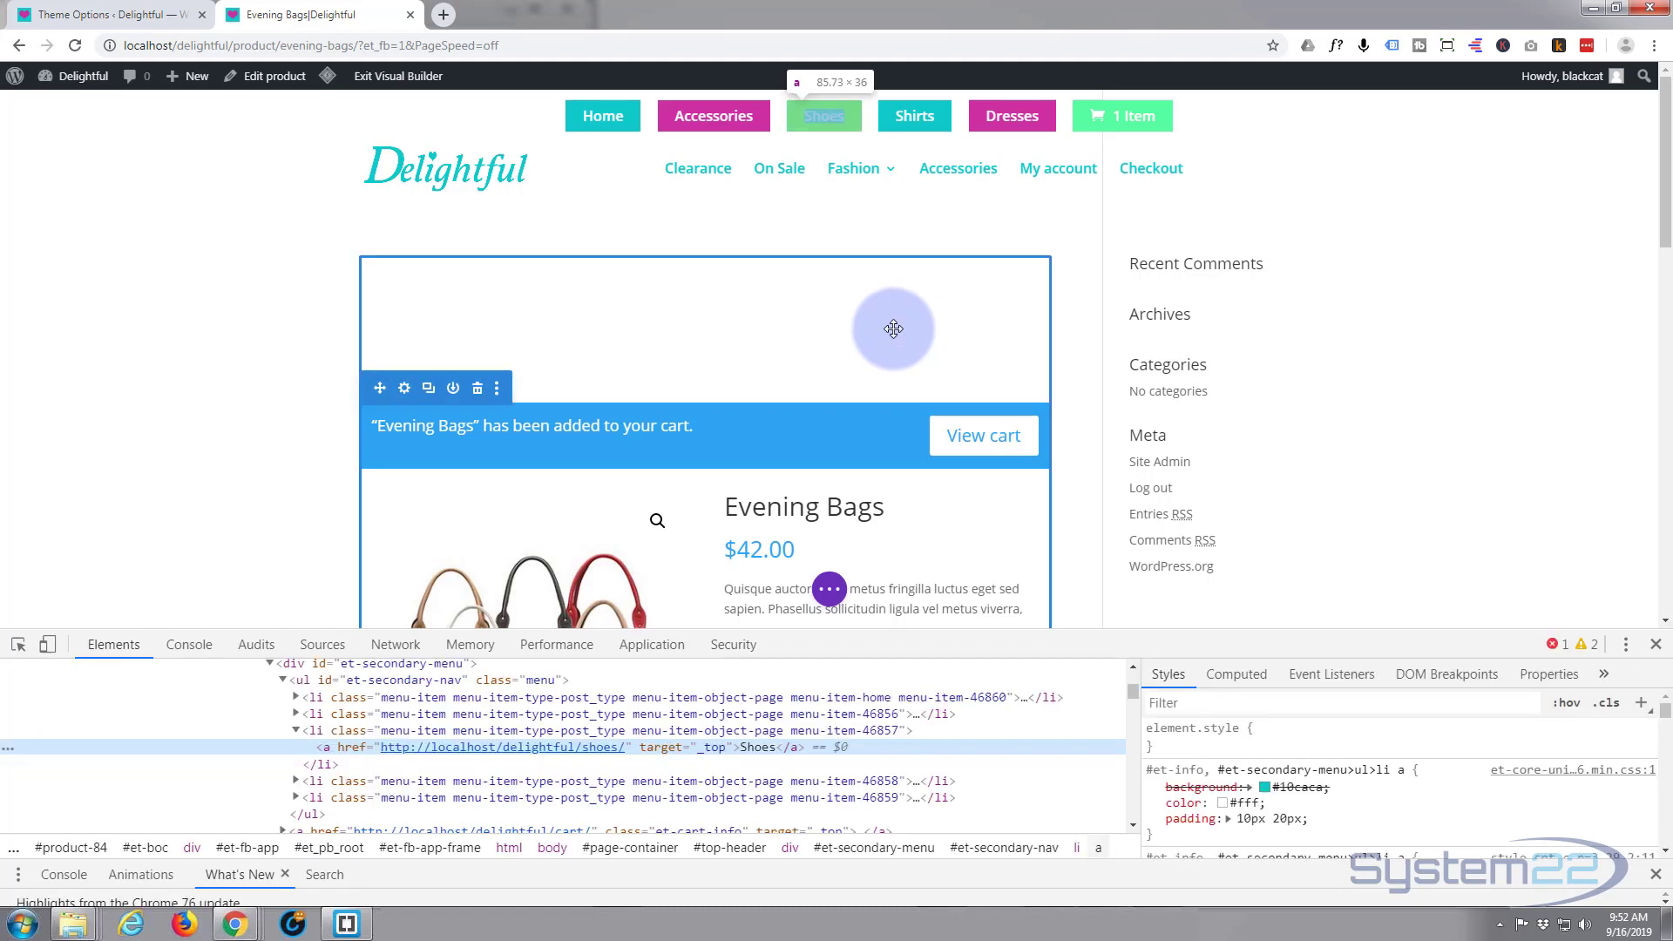
click(1331, 770)
scroll(1331, 770, down, 5)
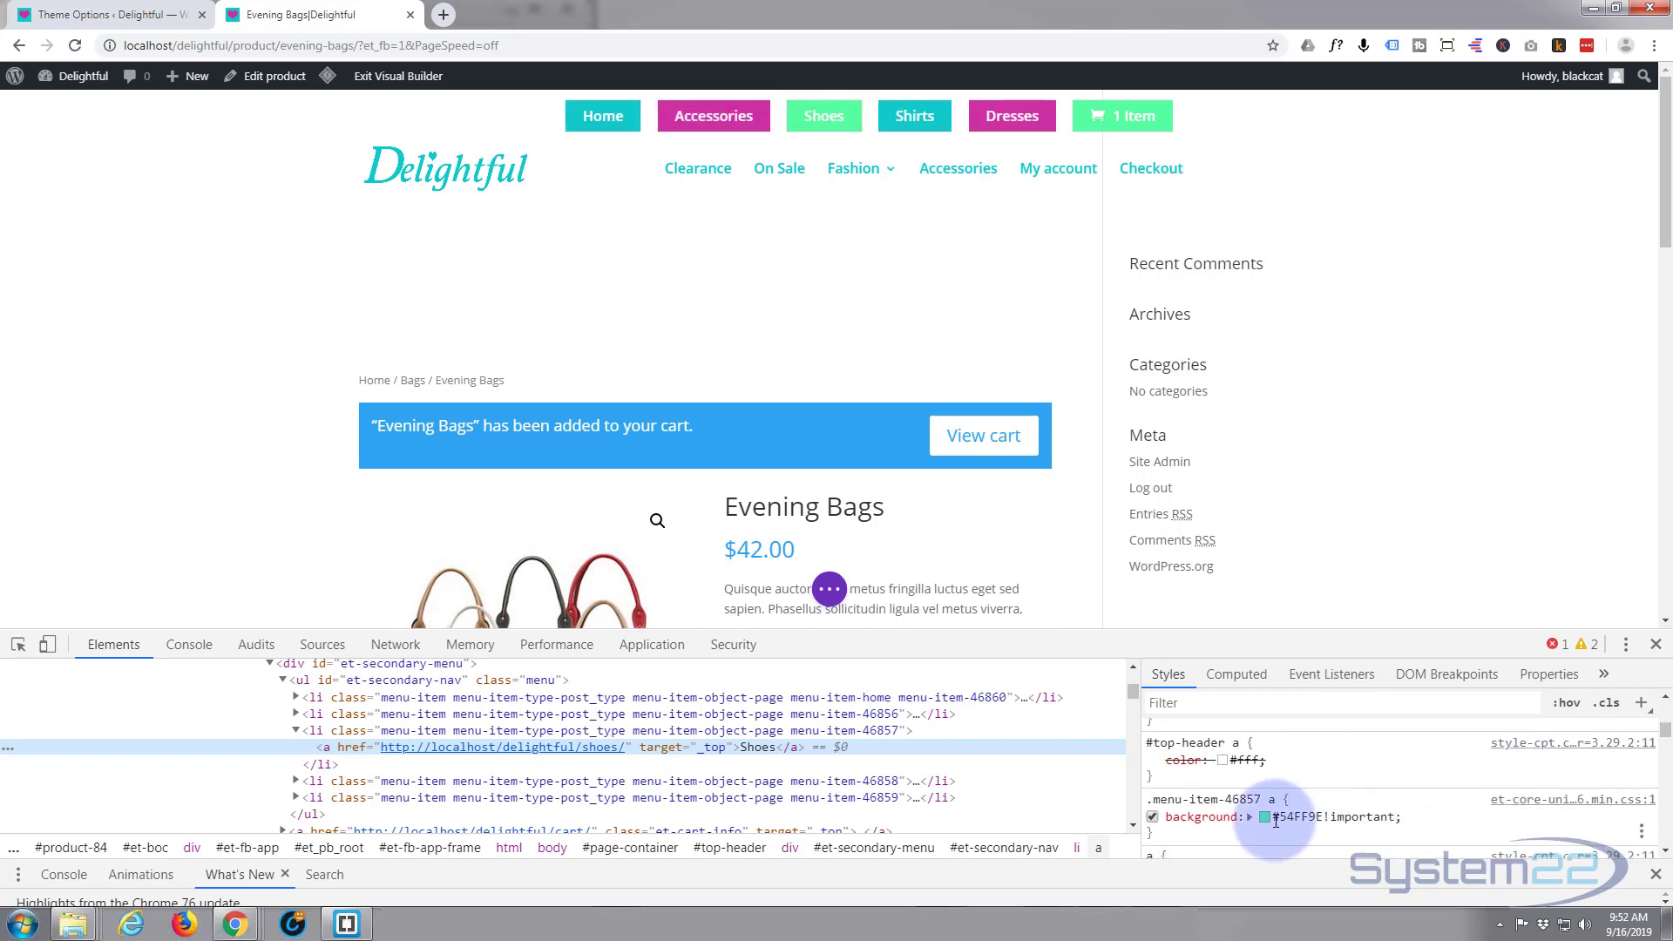
drag(1271, 817, 1310, 817)
double_click(1310, 816)
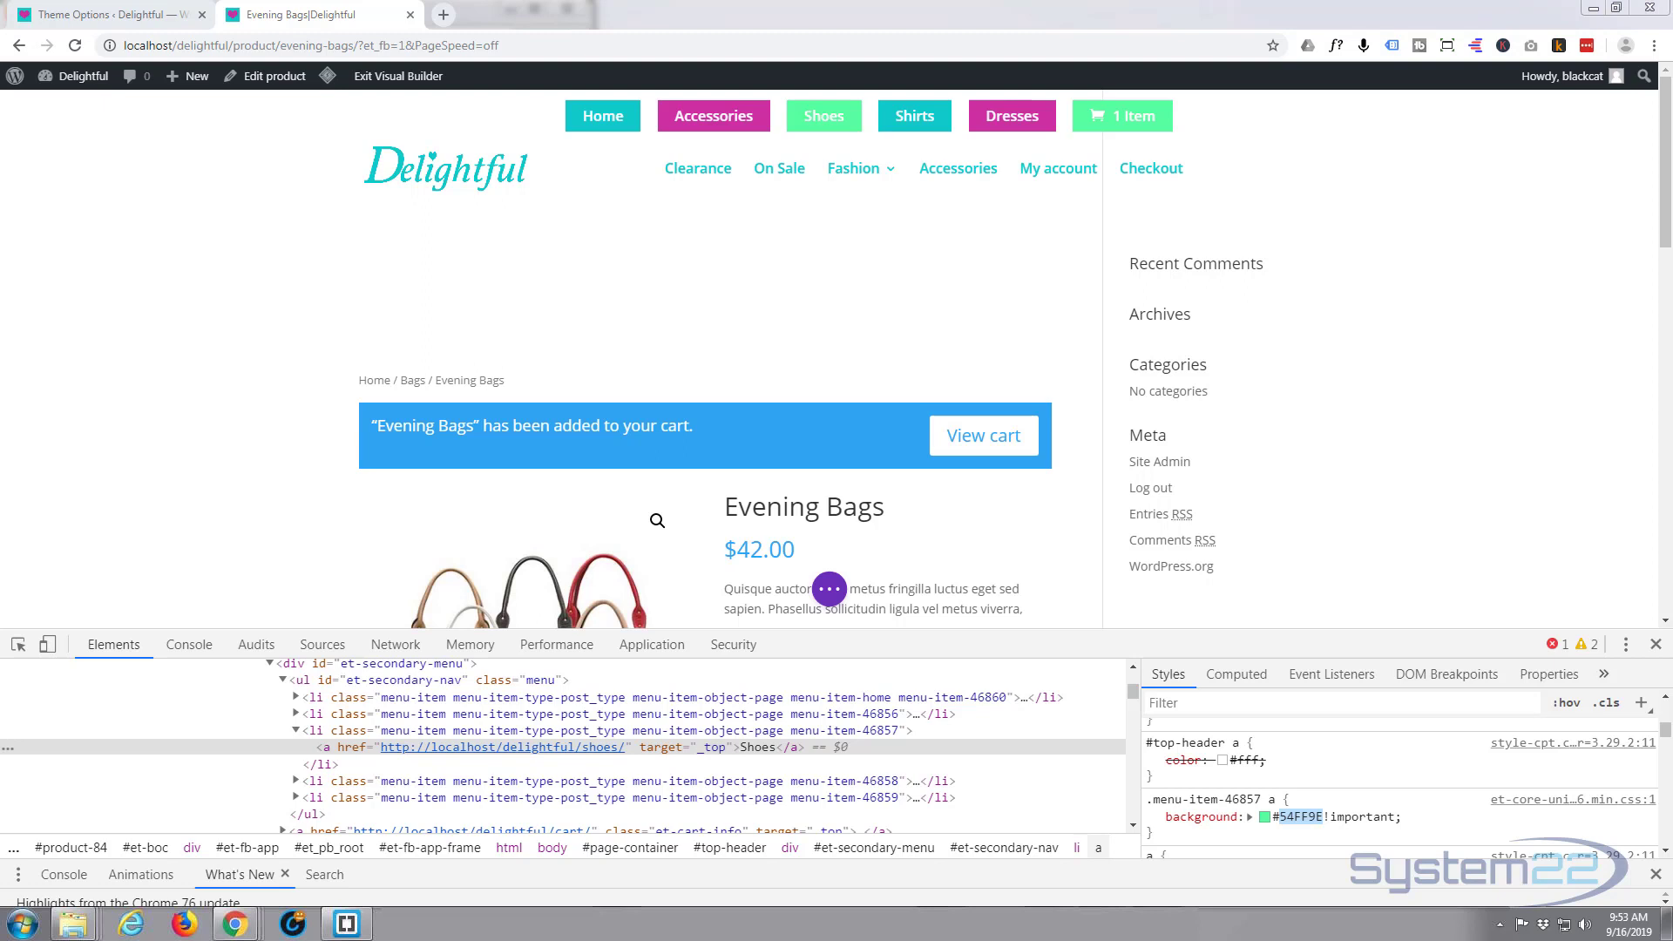
click(710, 114)
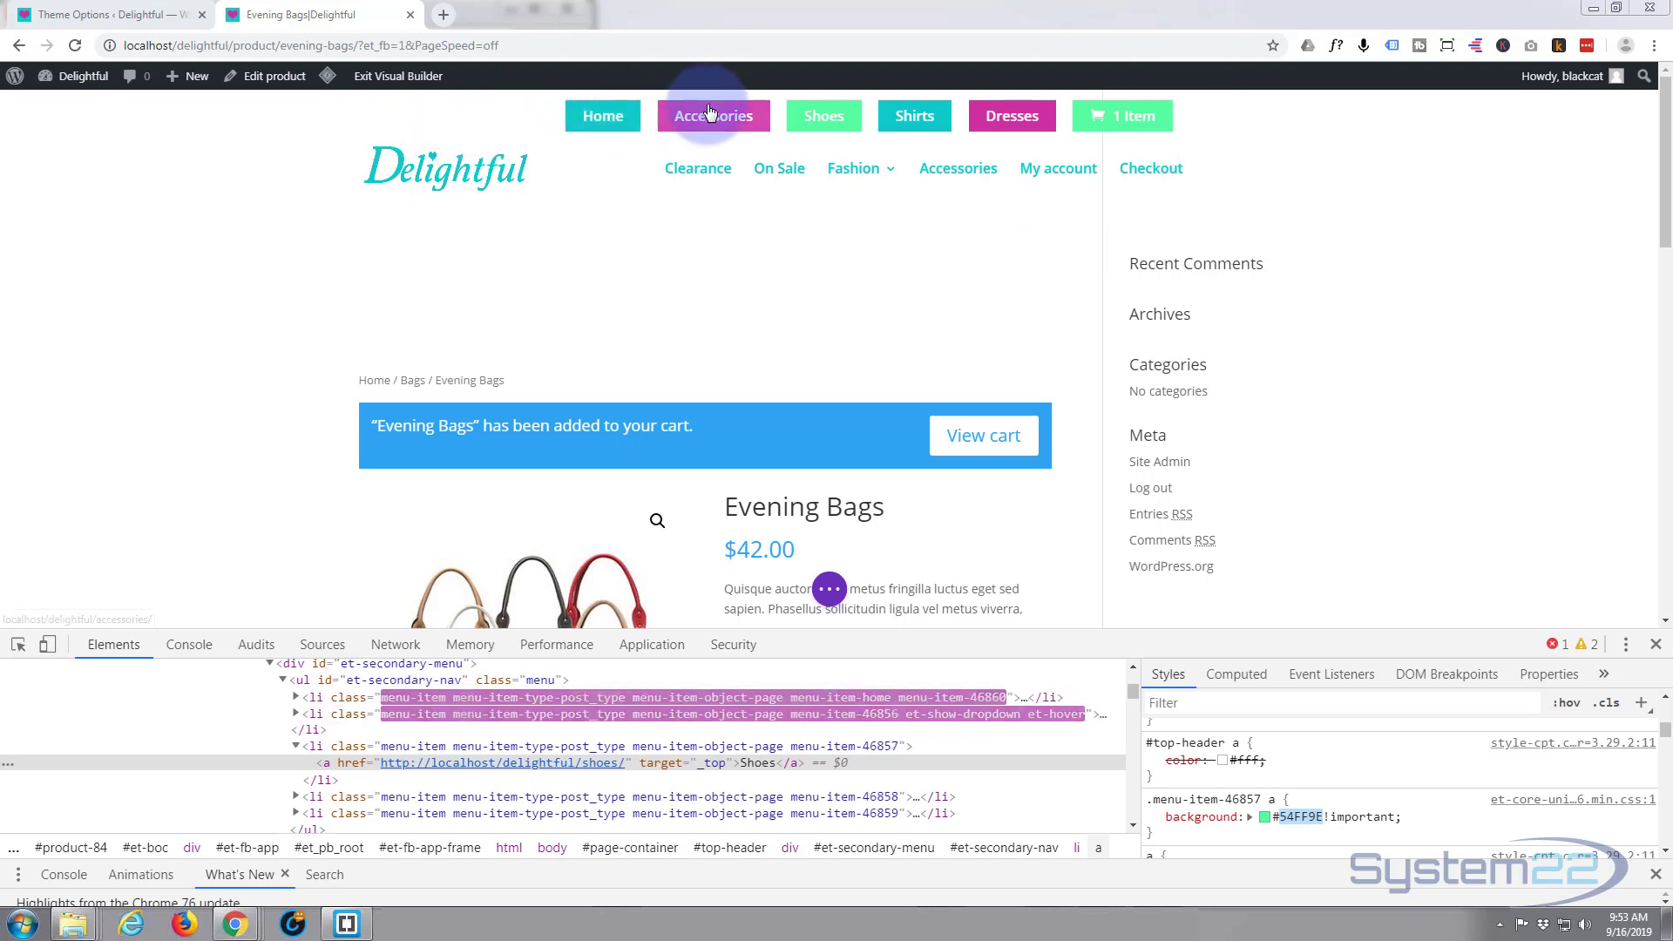
right_click(710, 114)
click(760, 322)
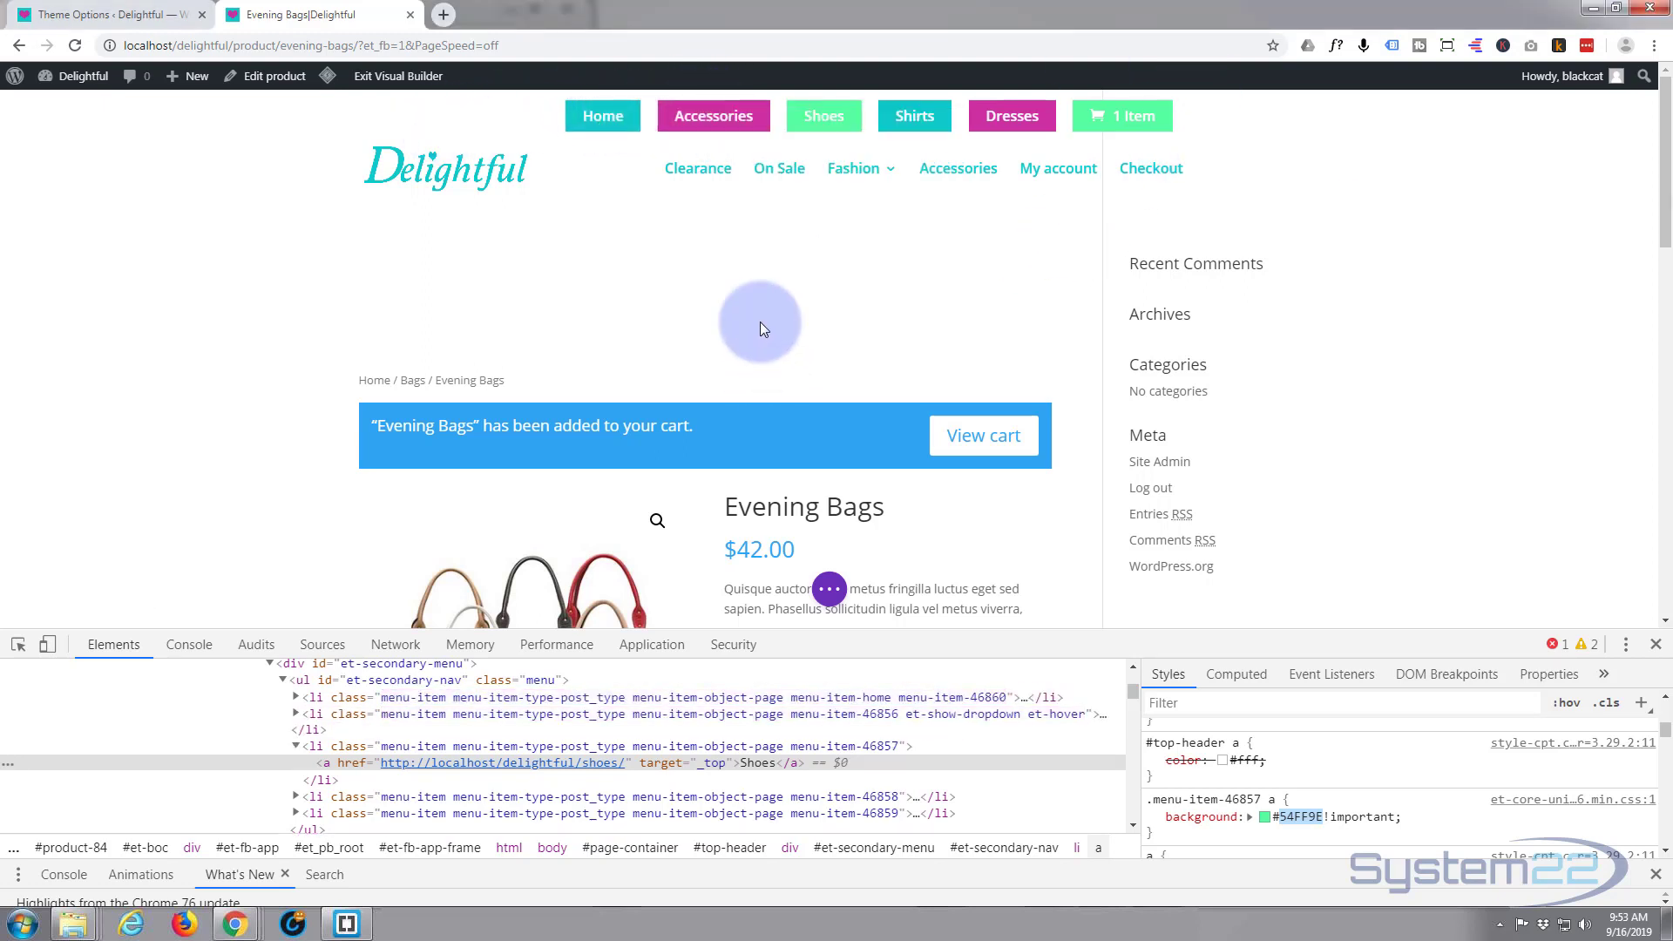
drag(1278, 815, 1325, 817)
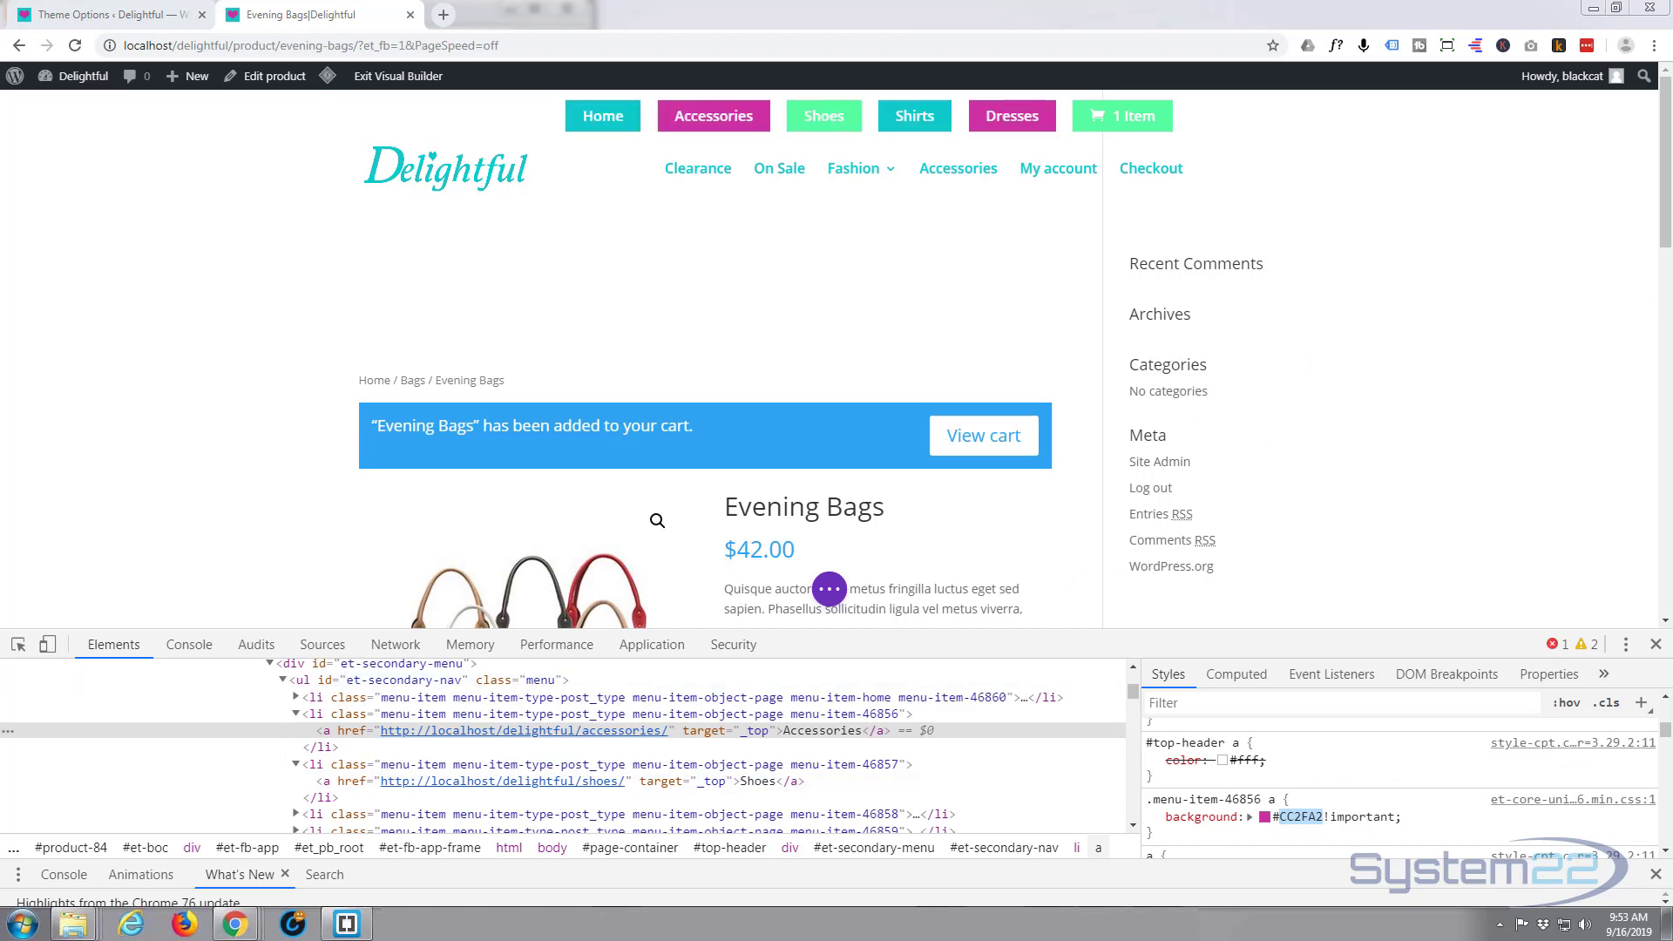
Step: Set the Woo Cart Notice module's background colour to green #54ff9e
click(1655, 644)
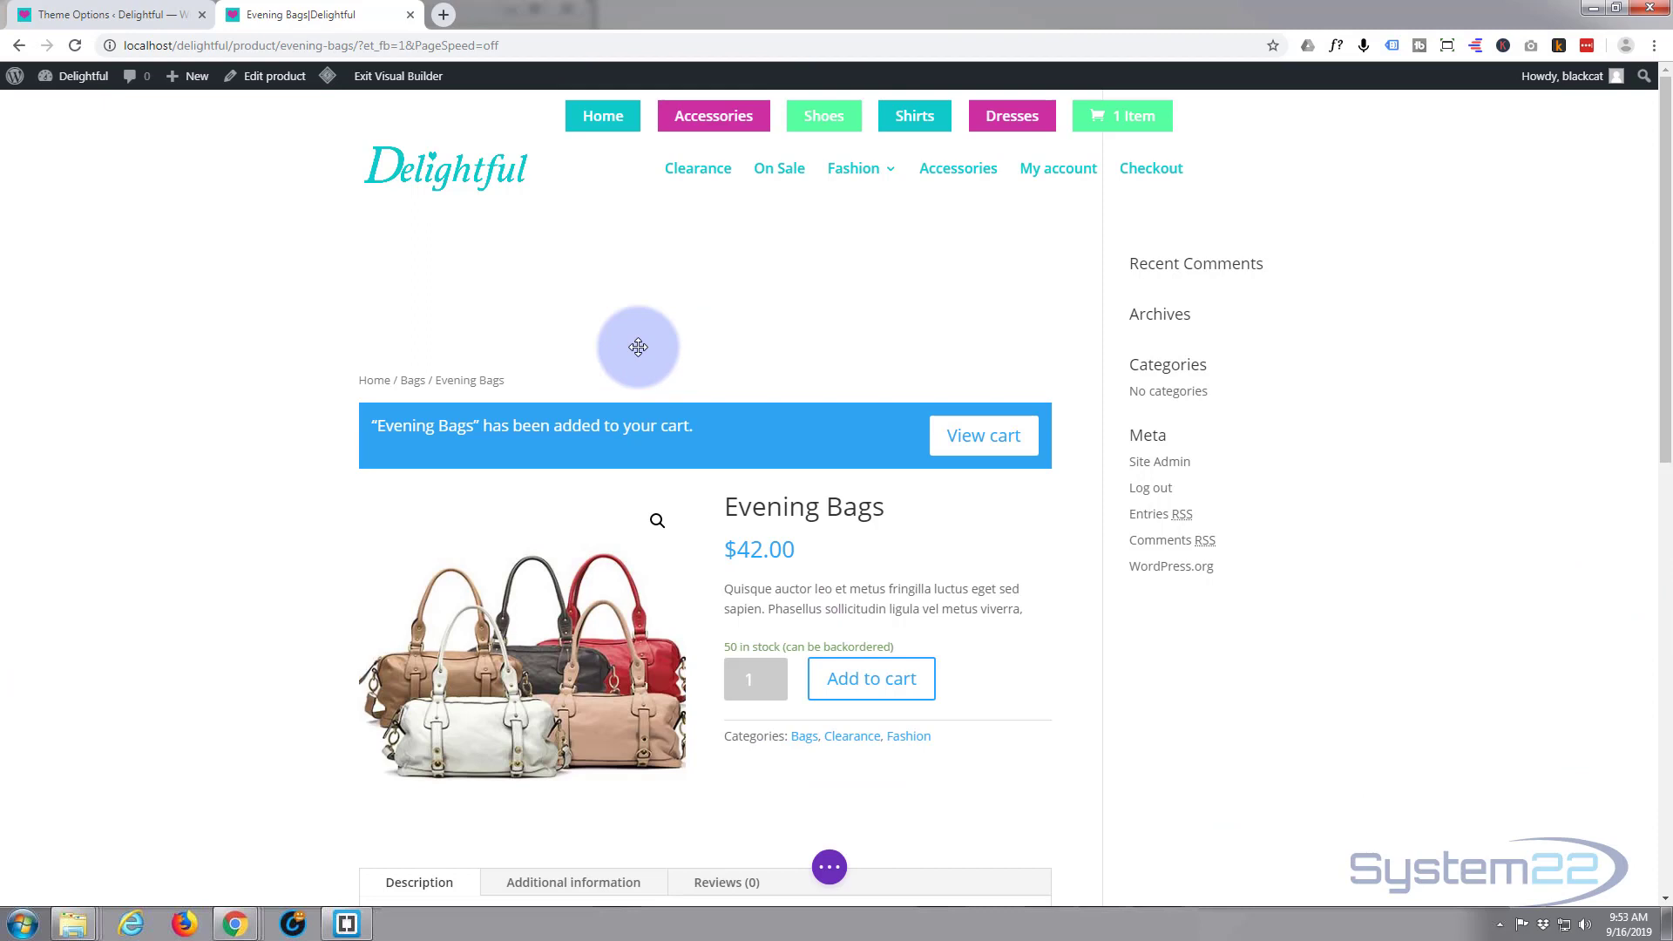
mouse_move(395, 438)
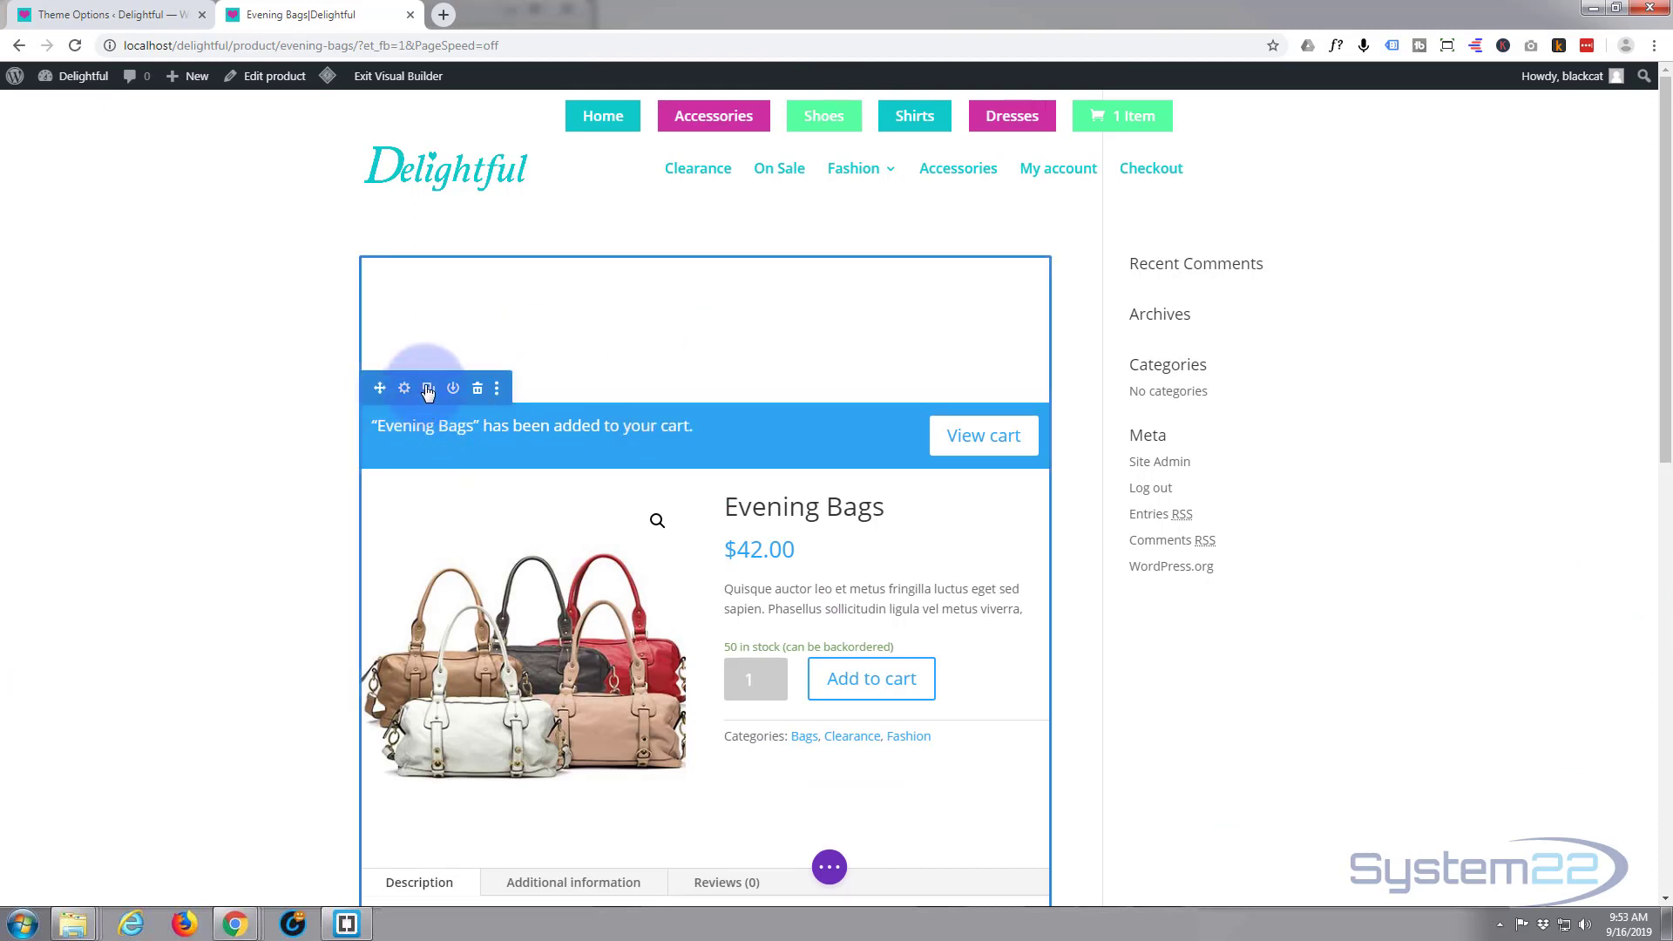
mouse_move(677, 450)
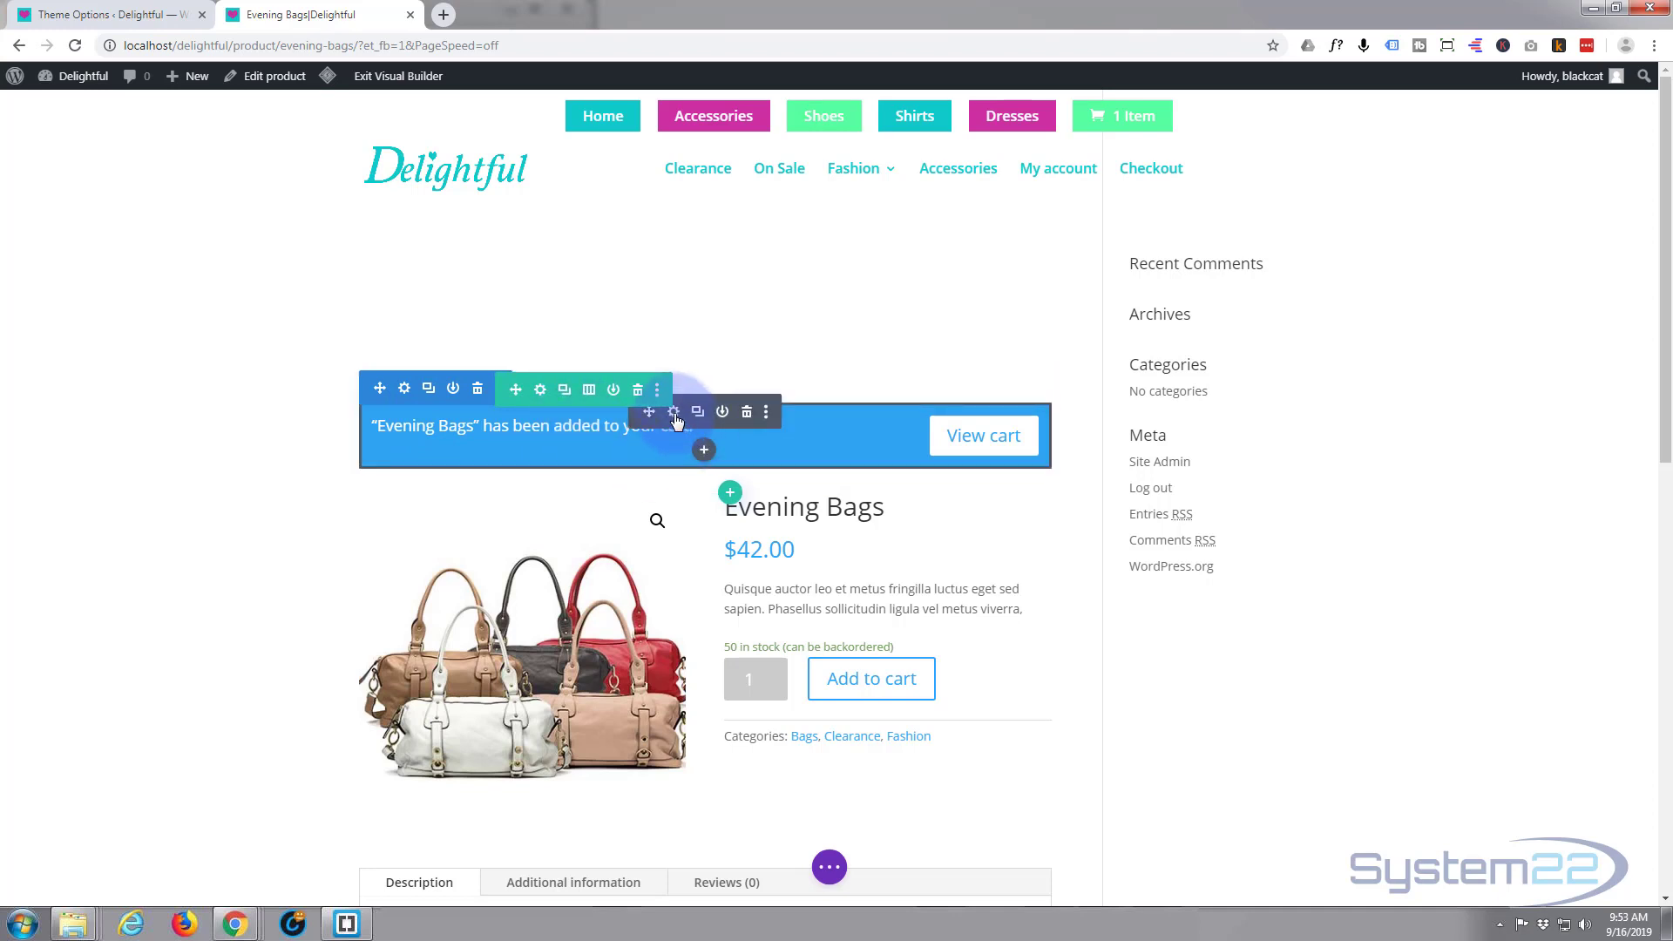
click(673, 412)
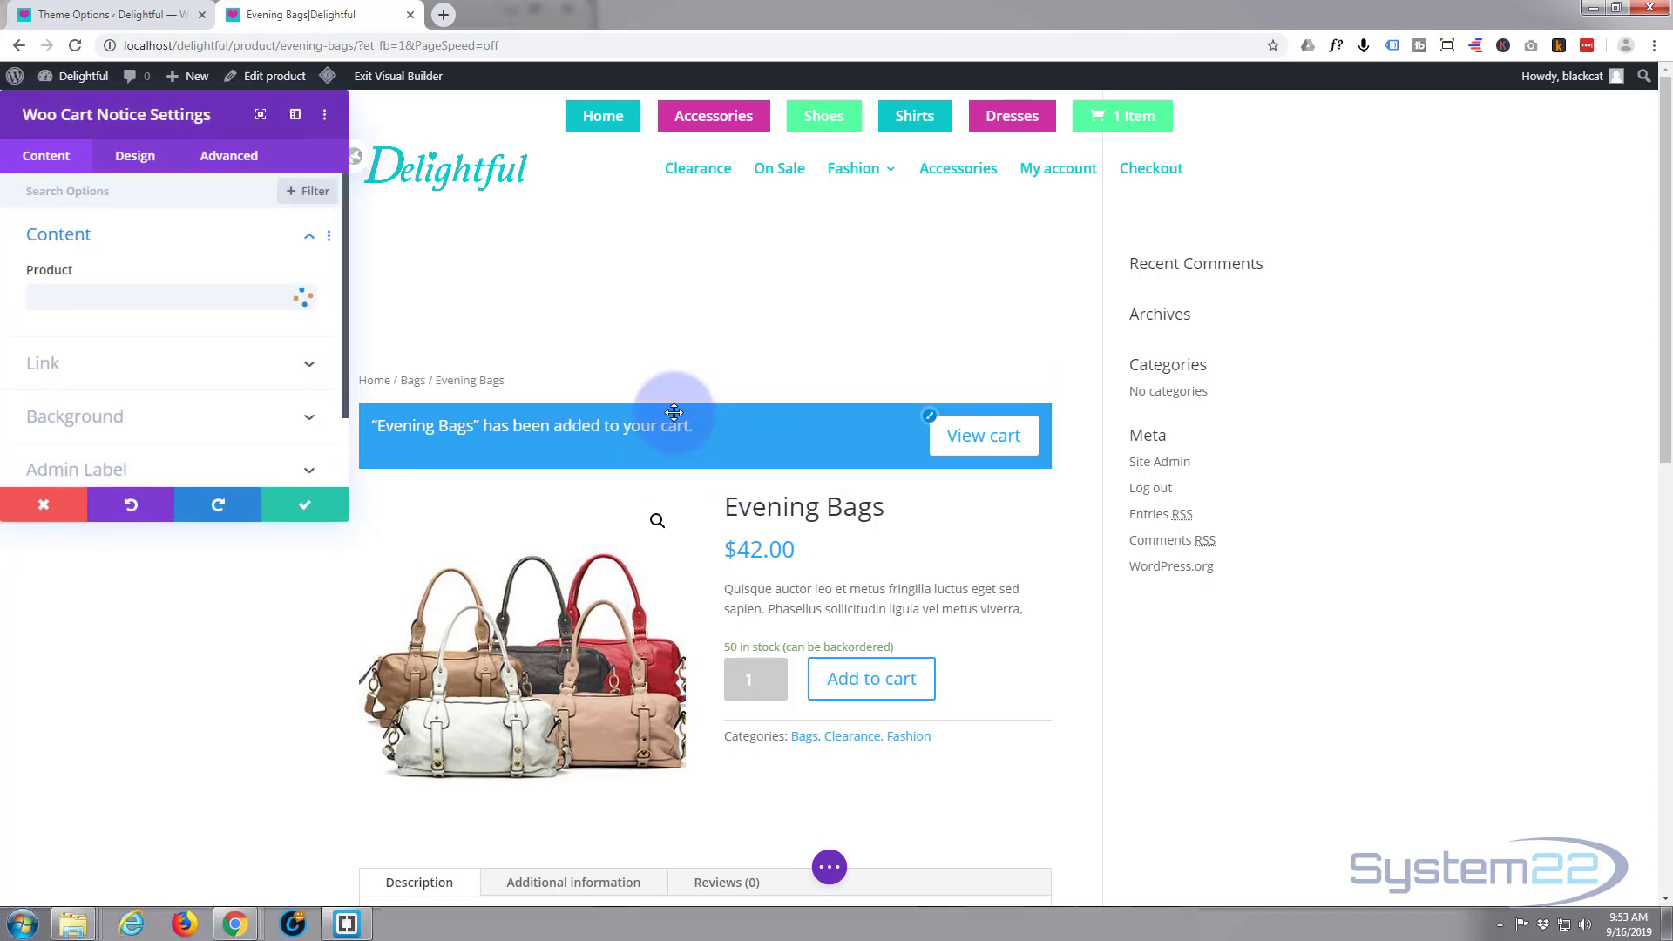
click(138, 416)
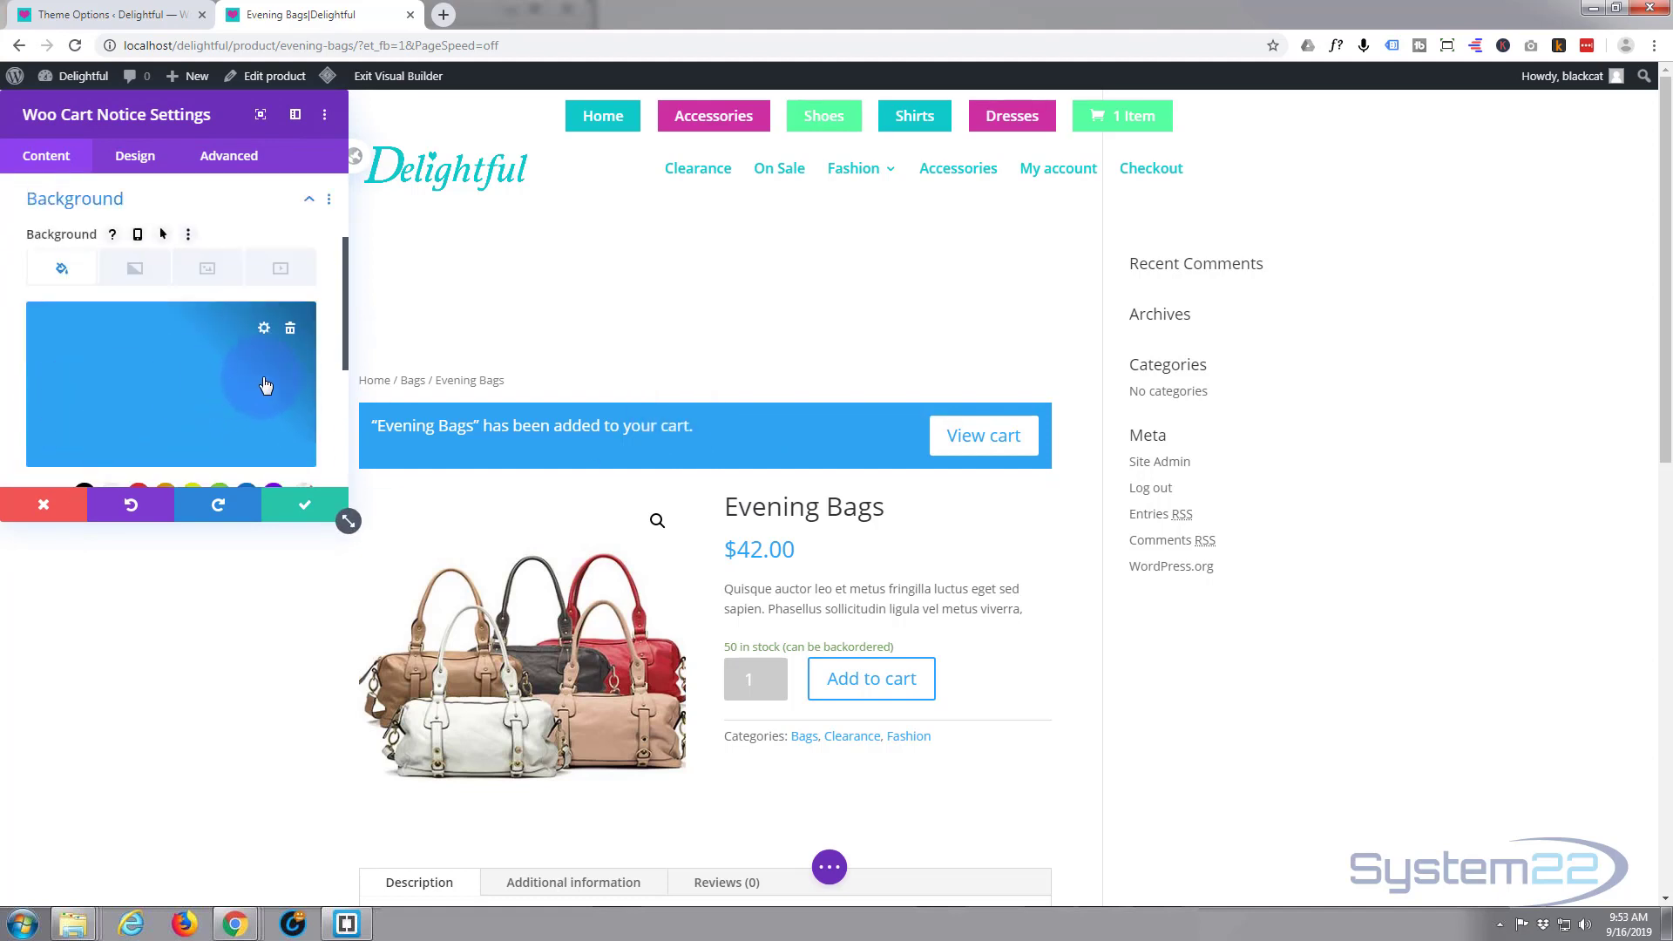
click(263, 384)
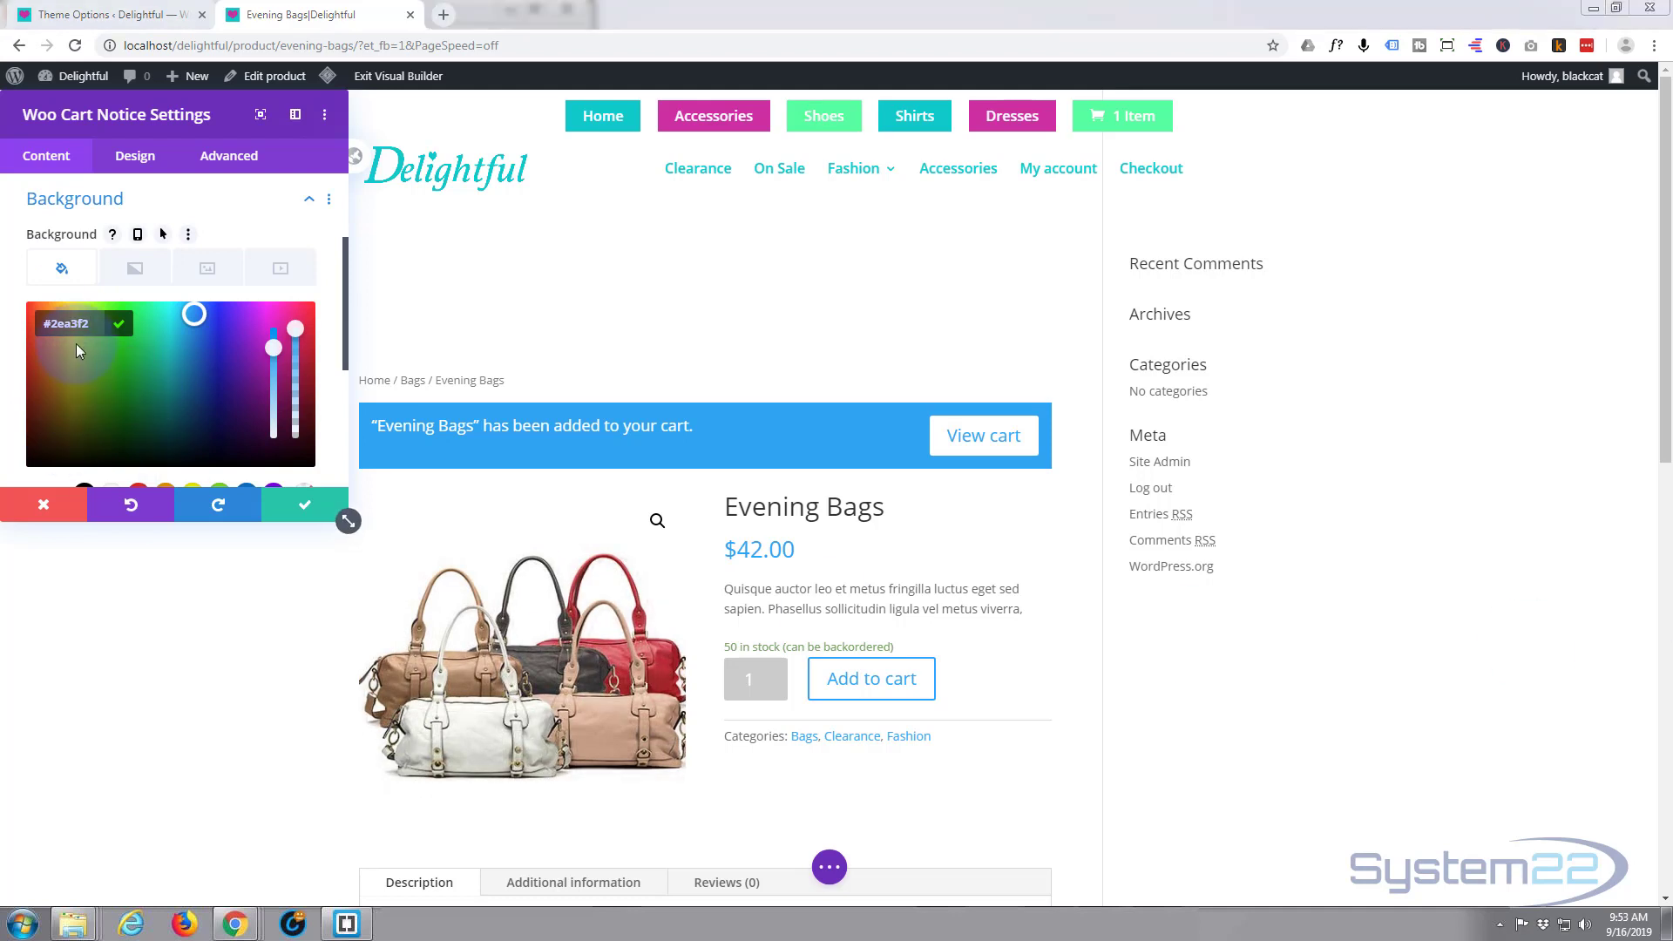
click(93, 323)
text(#54ff9e)
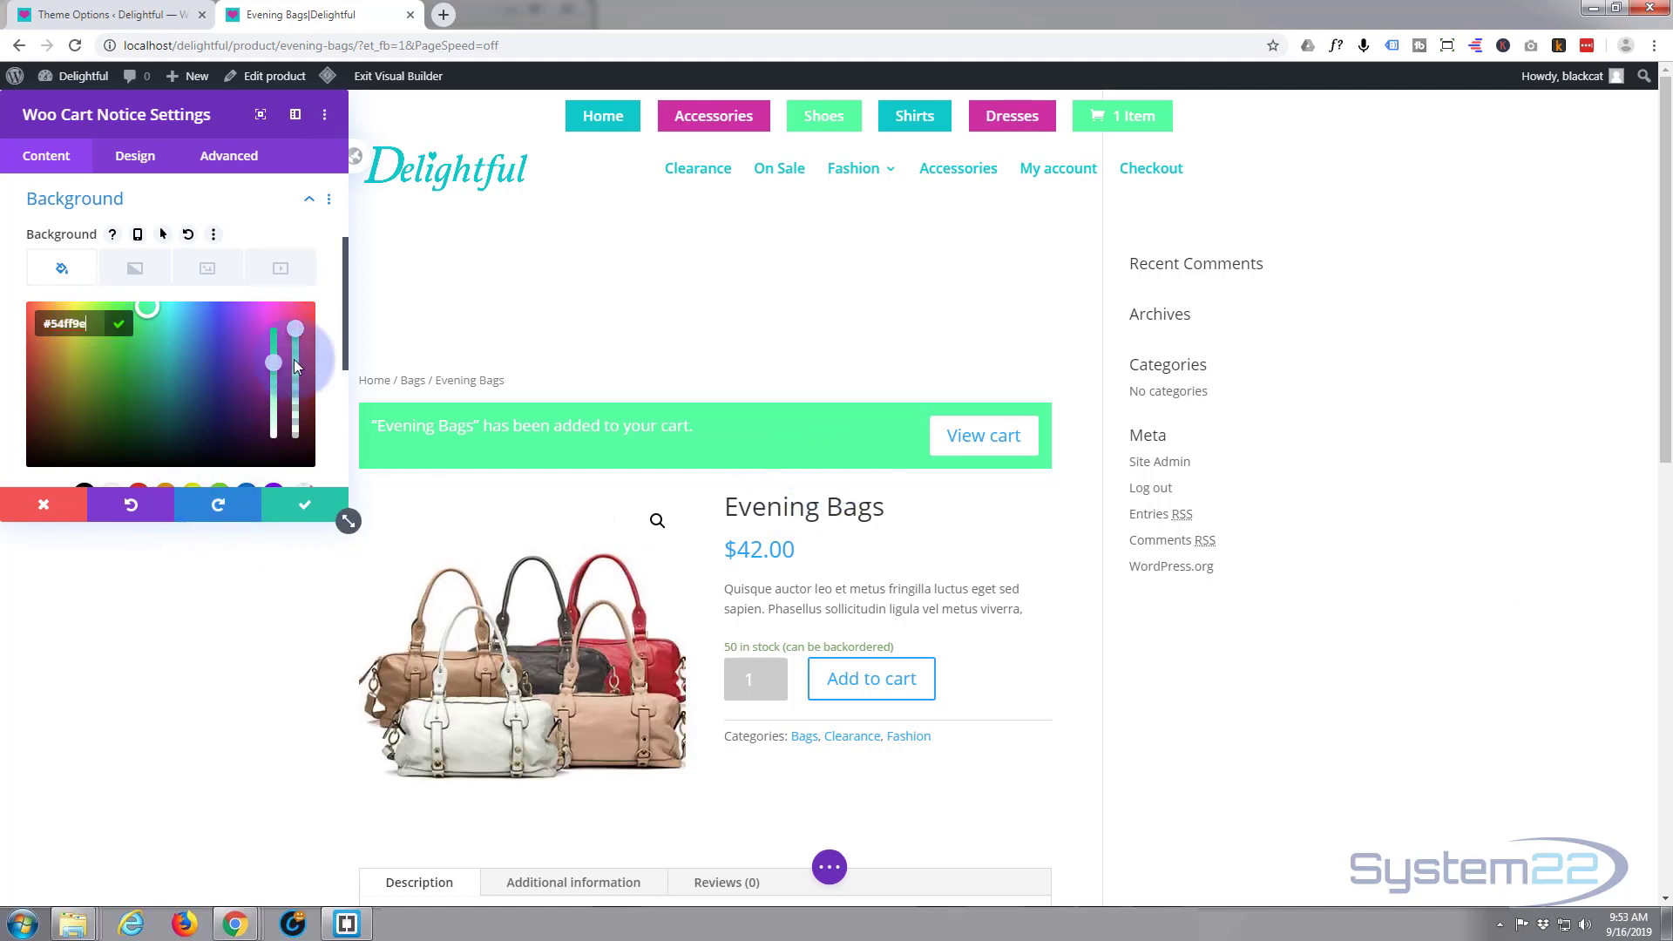
Step: Give the cart notice the fourth Box Shadow preset
click(138, 162)
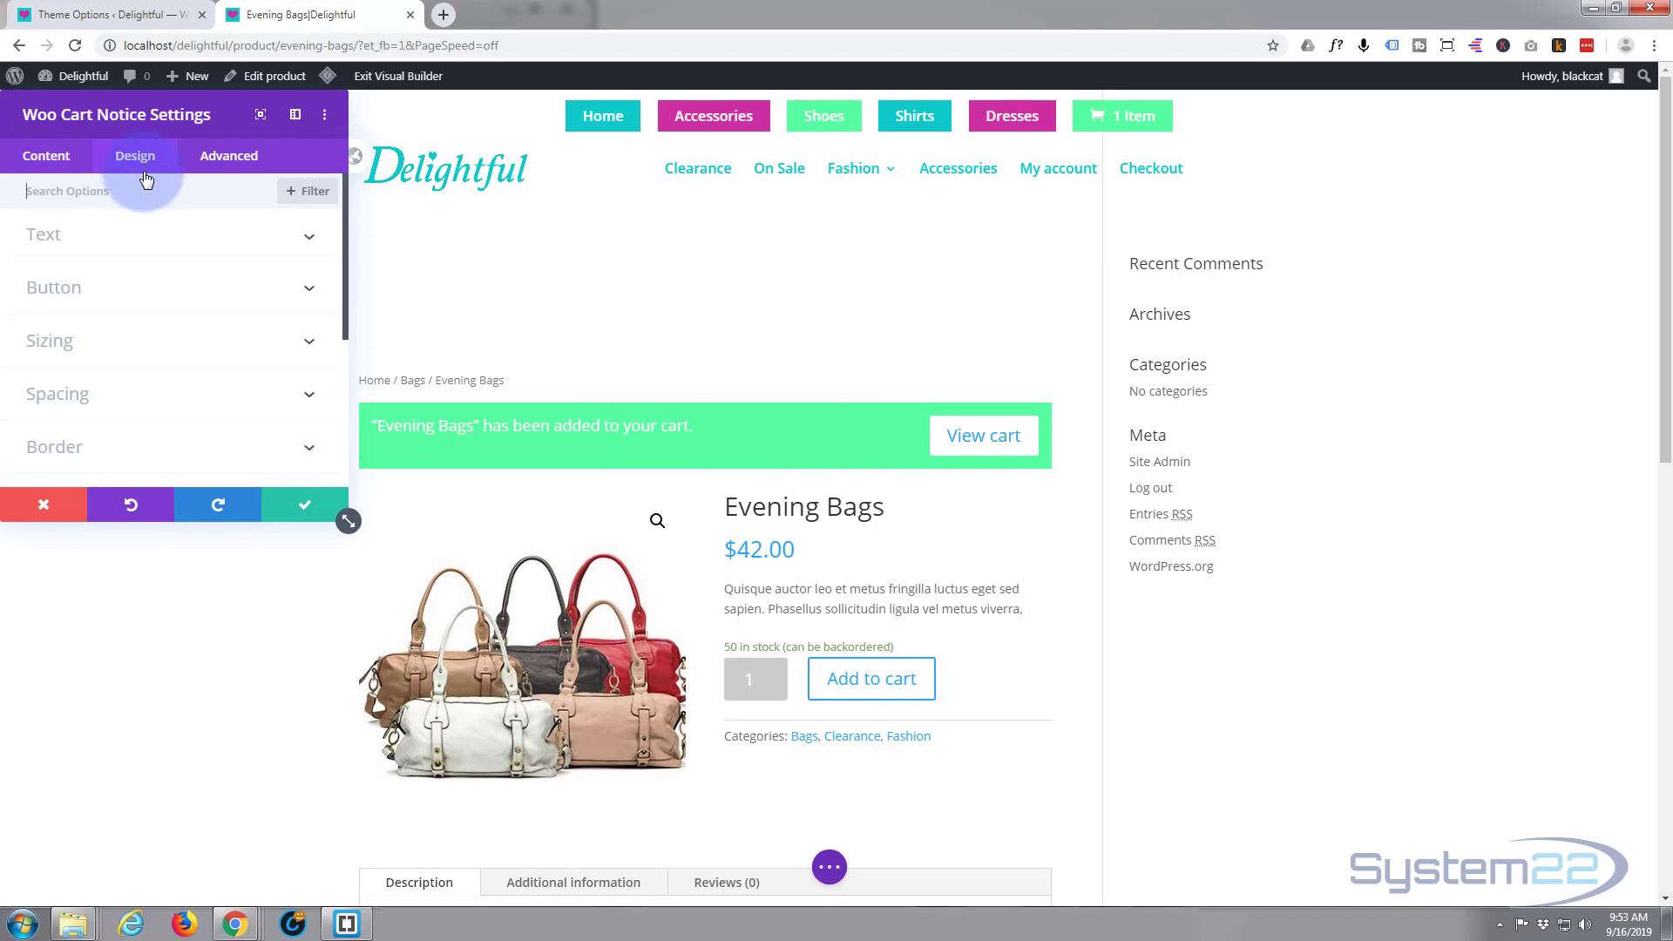
scroll(150, 342, down, 2)
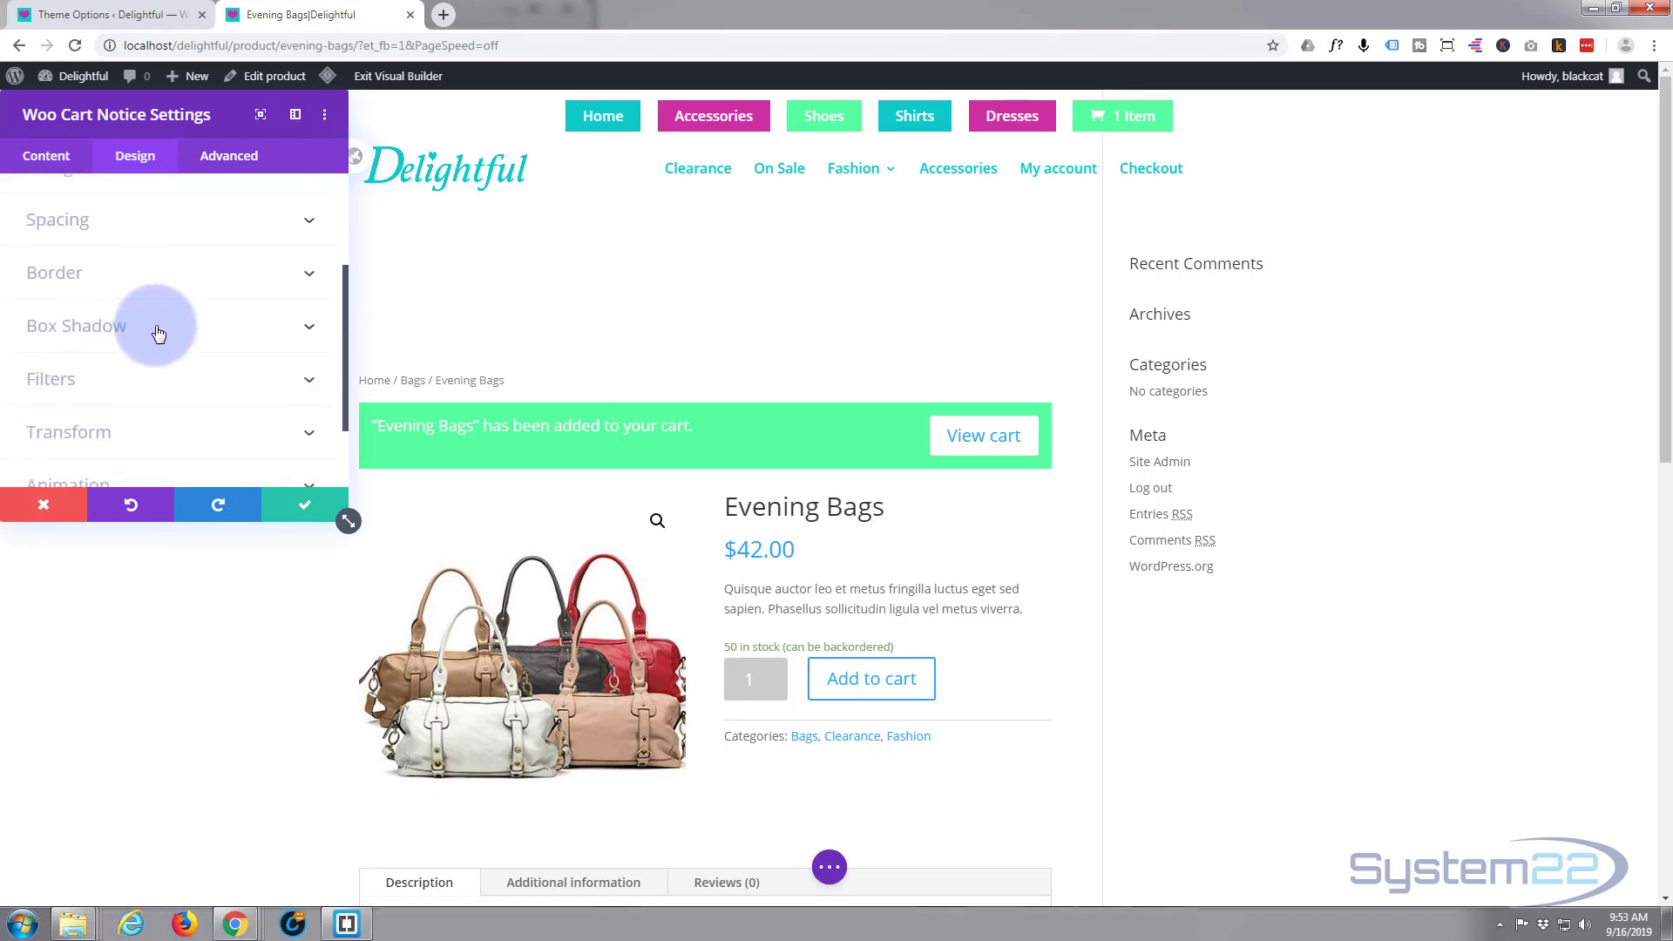
click(158, 333)
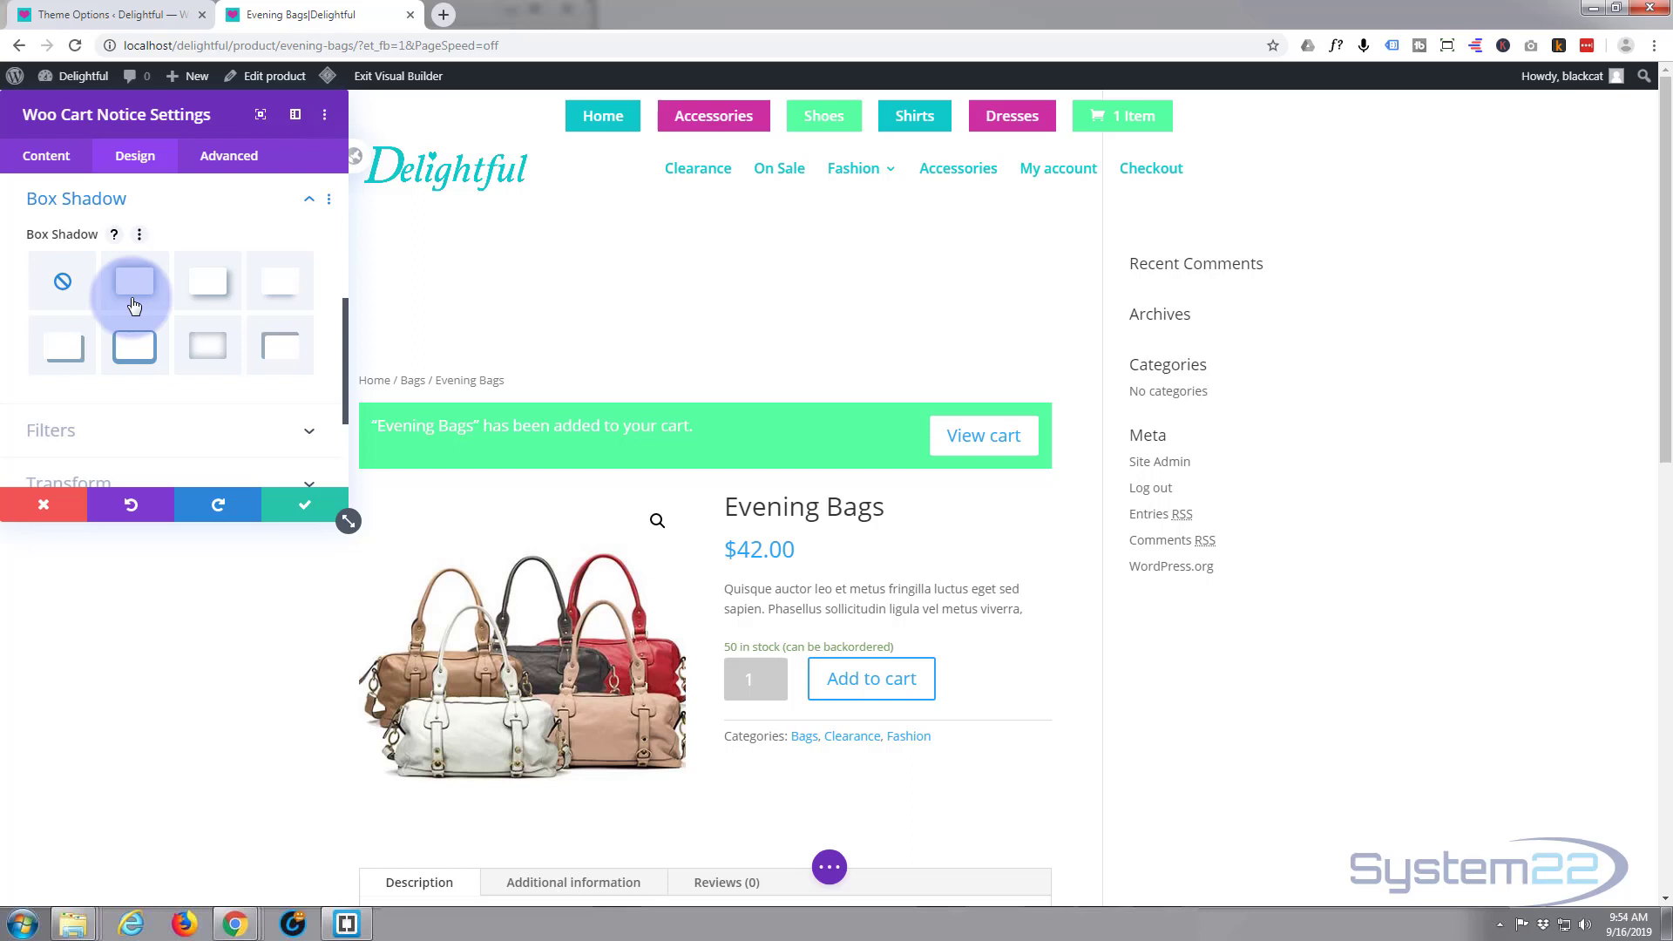
click(272, 290)
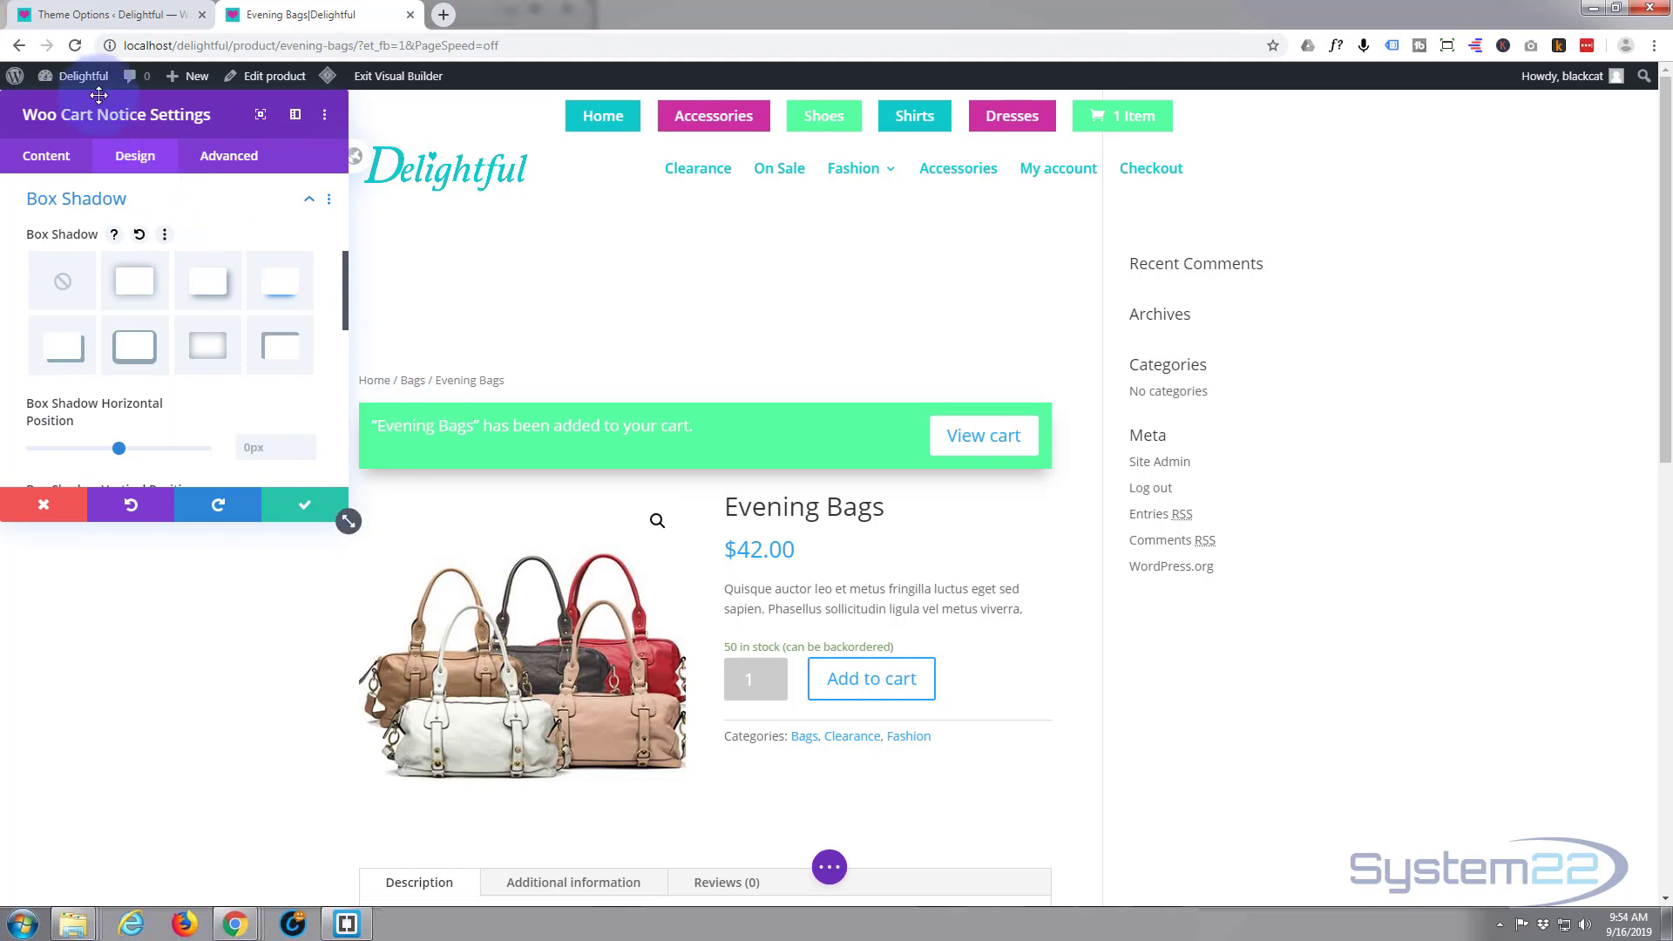
Step: Make the cart notice text uppercase and enlarge it to 19px
click(124, 164)
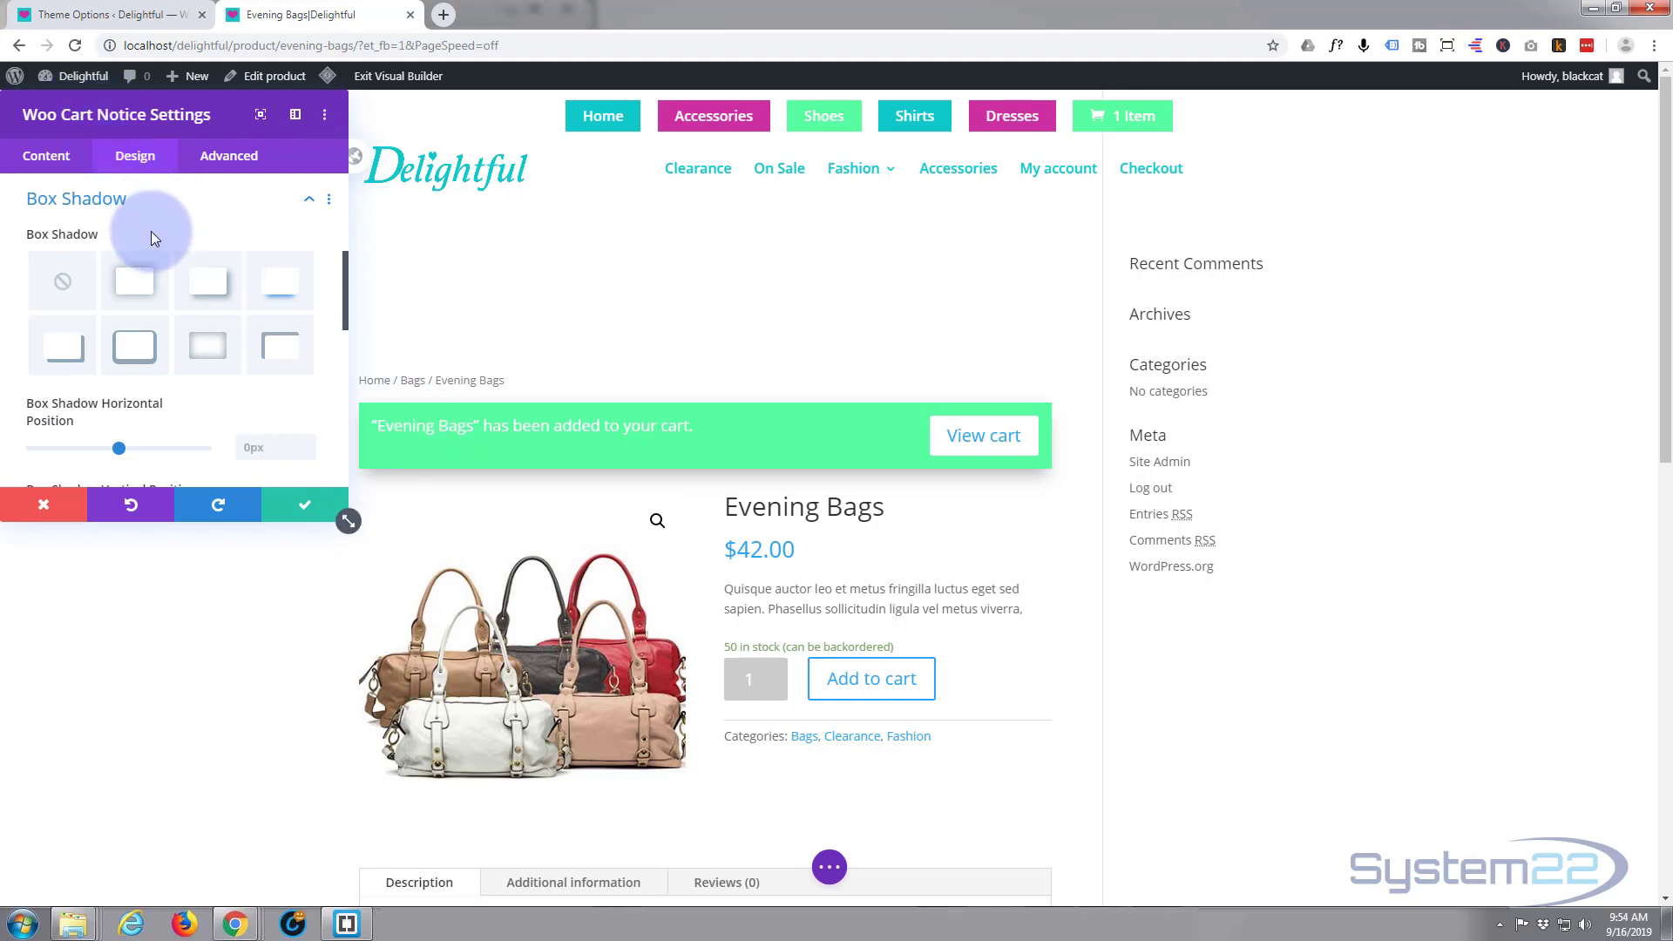
click(157, 242)
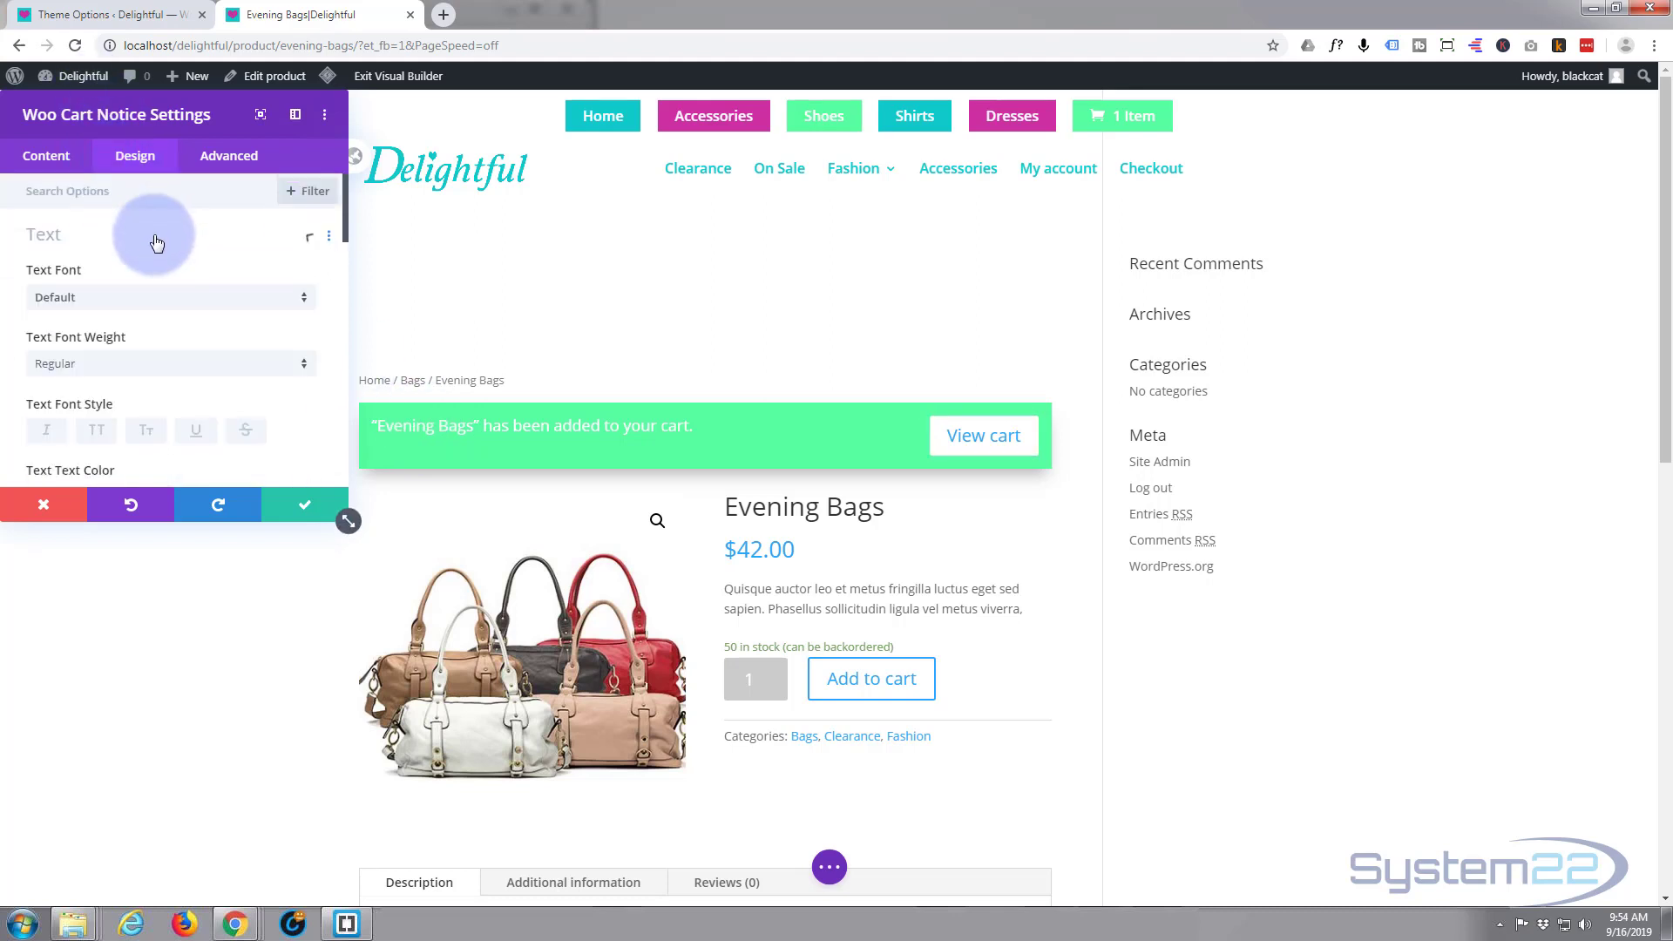
scroll(140, 309, down, 1)
scroll(139, 305, down, 1)
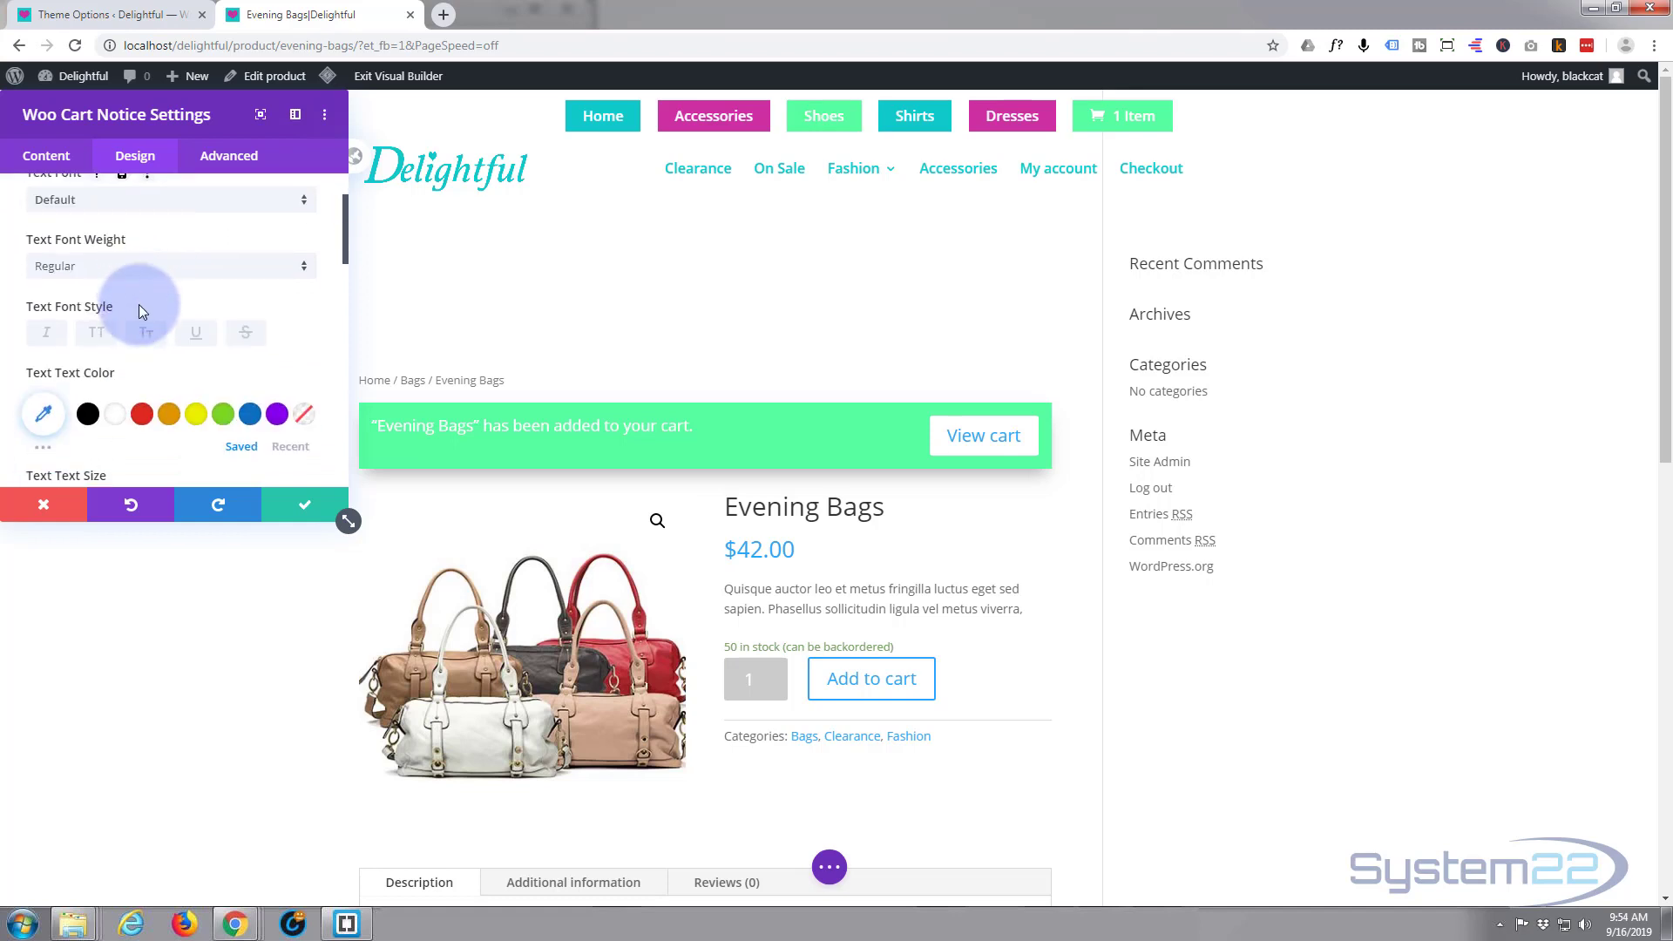
click(96, 257)
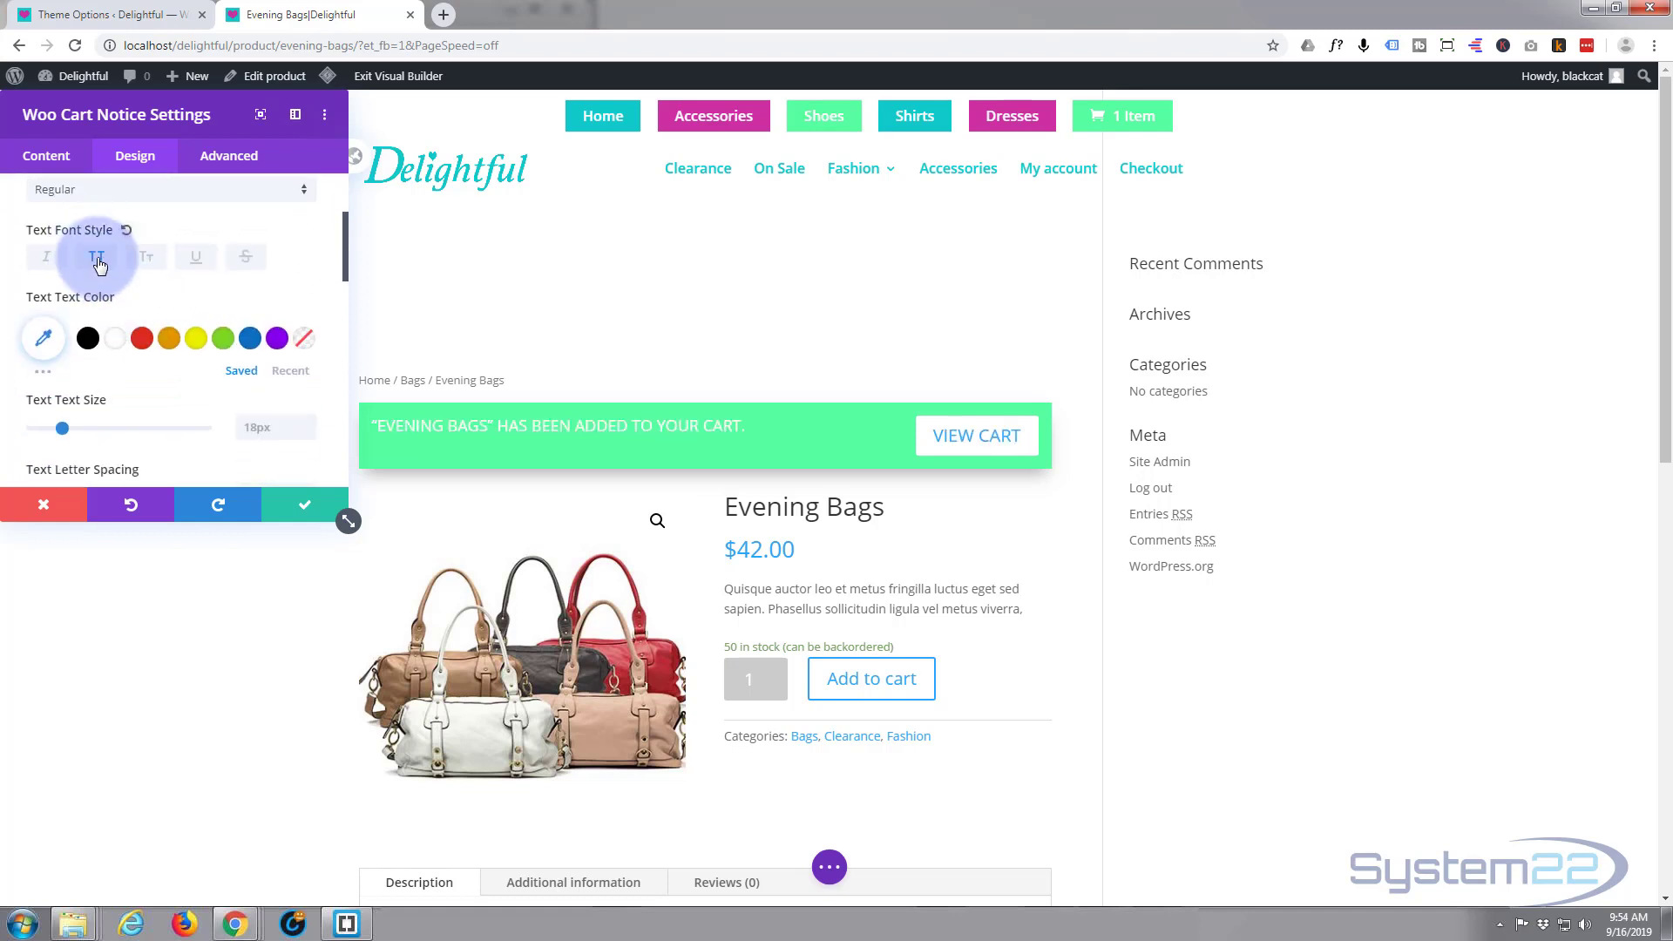
click(59, 428)
drag(58, 424, 65, 428)
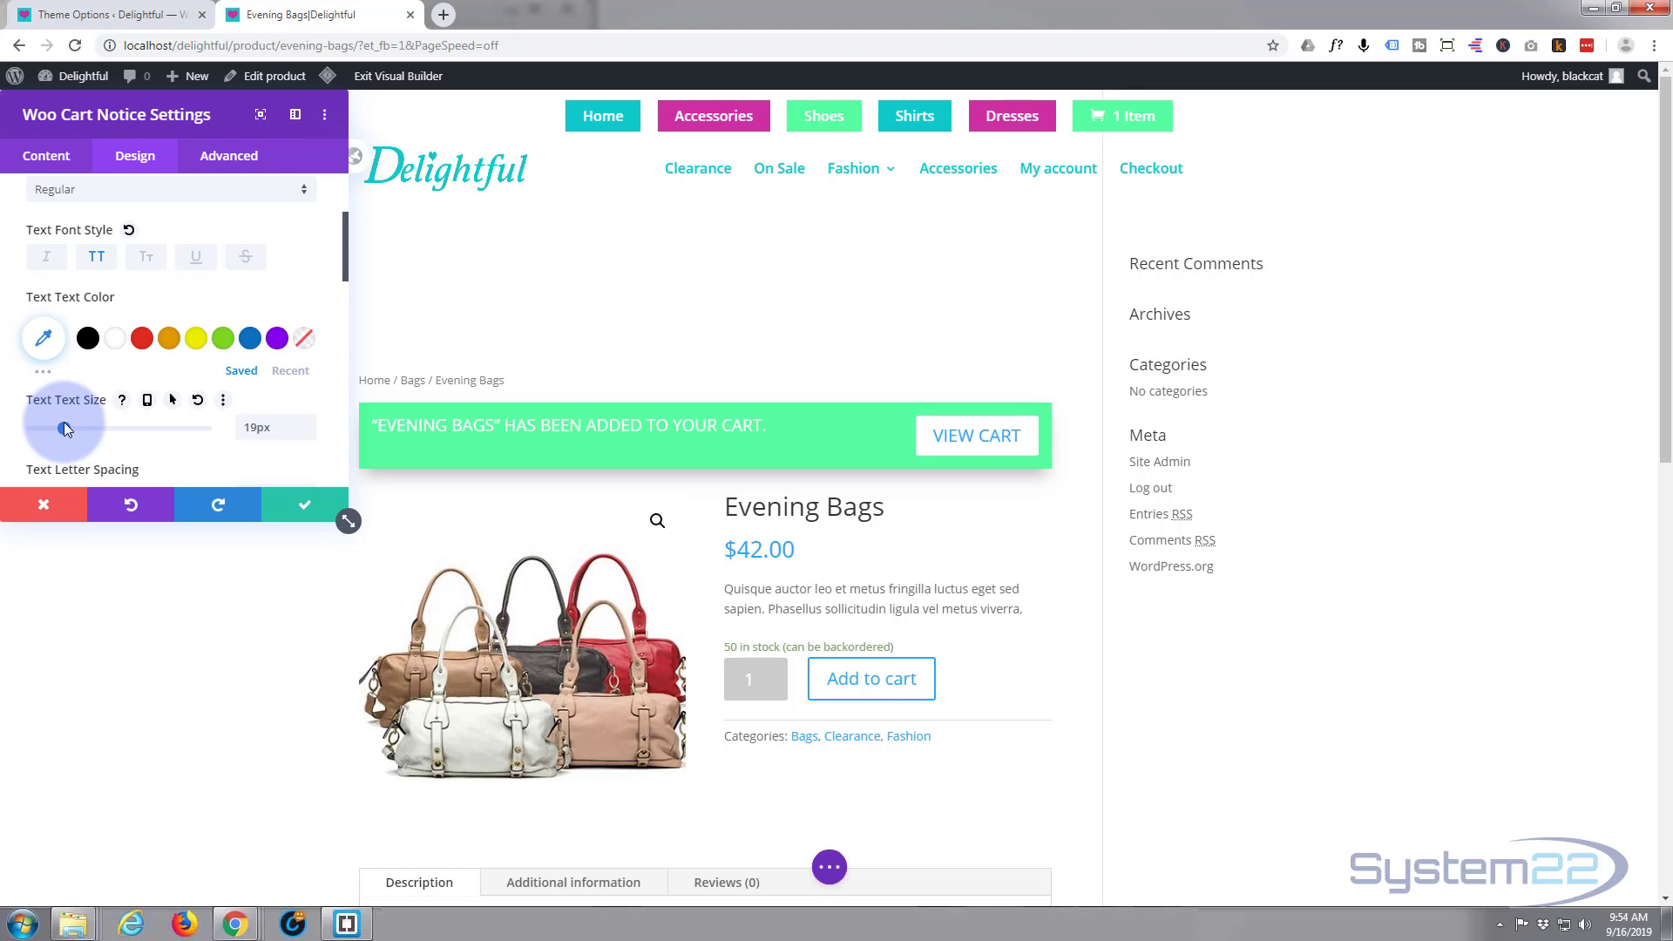
scroll(221, 410, down, 3)
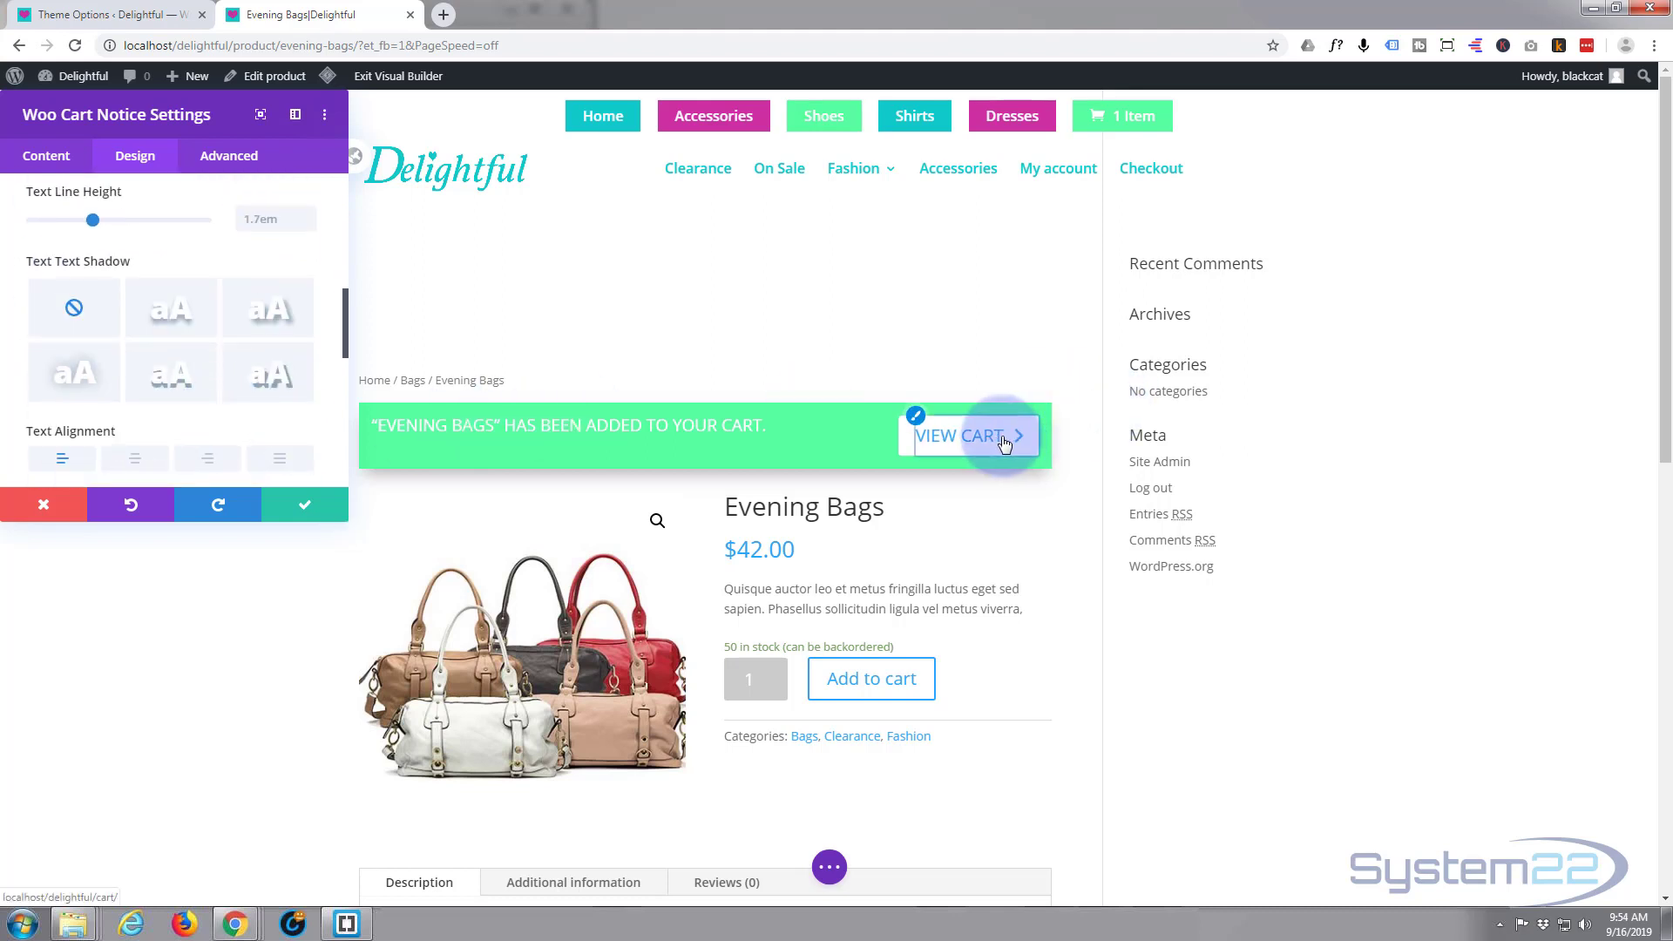
Step: Enable custom styles for the View Cart button and set its text colour to #54ff9e
click(916, 418)
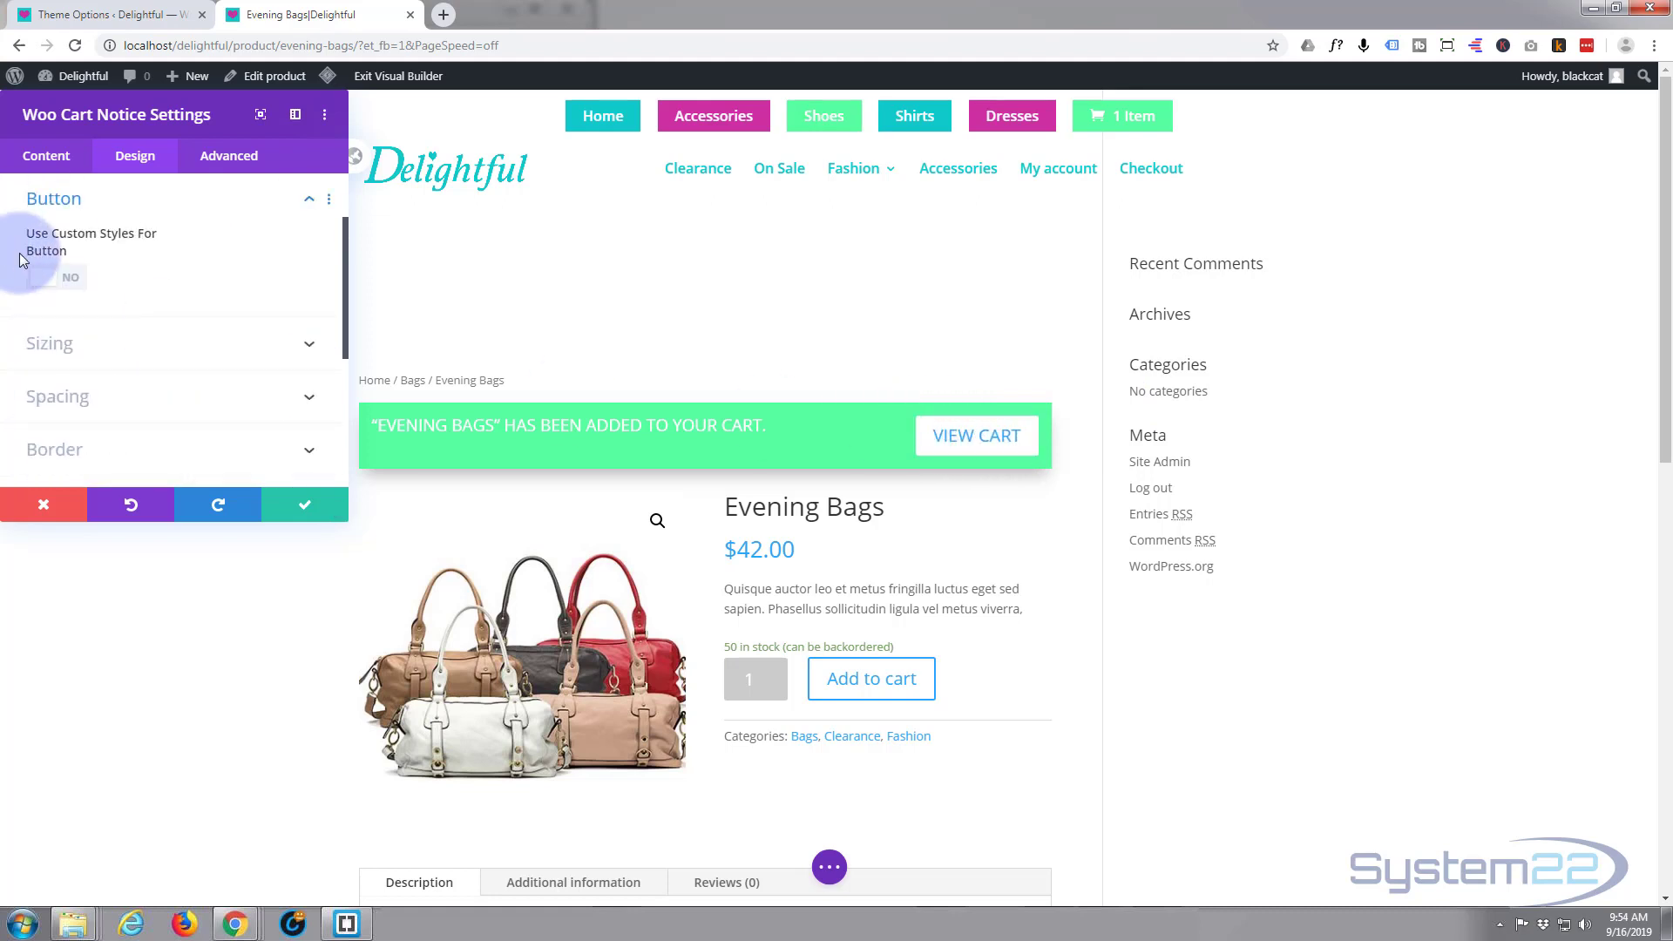
click(69, 280)
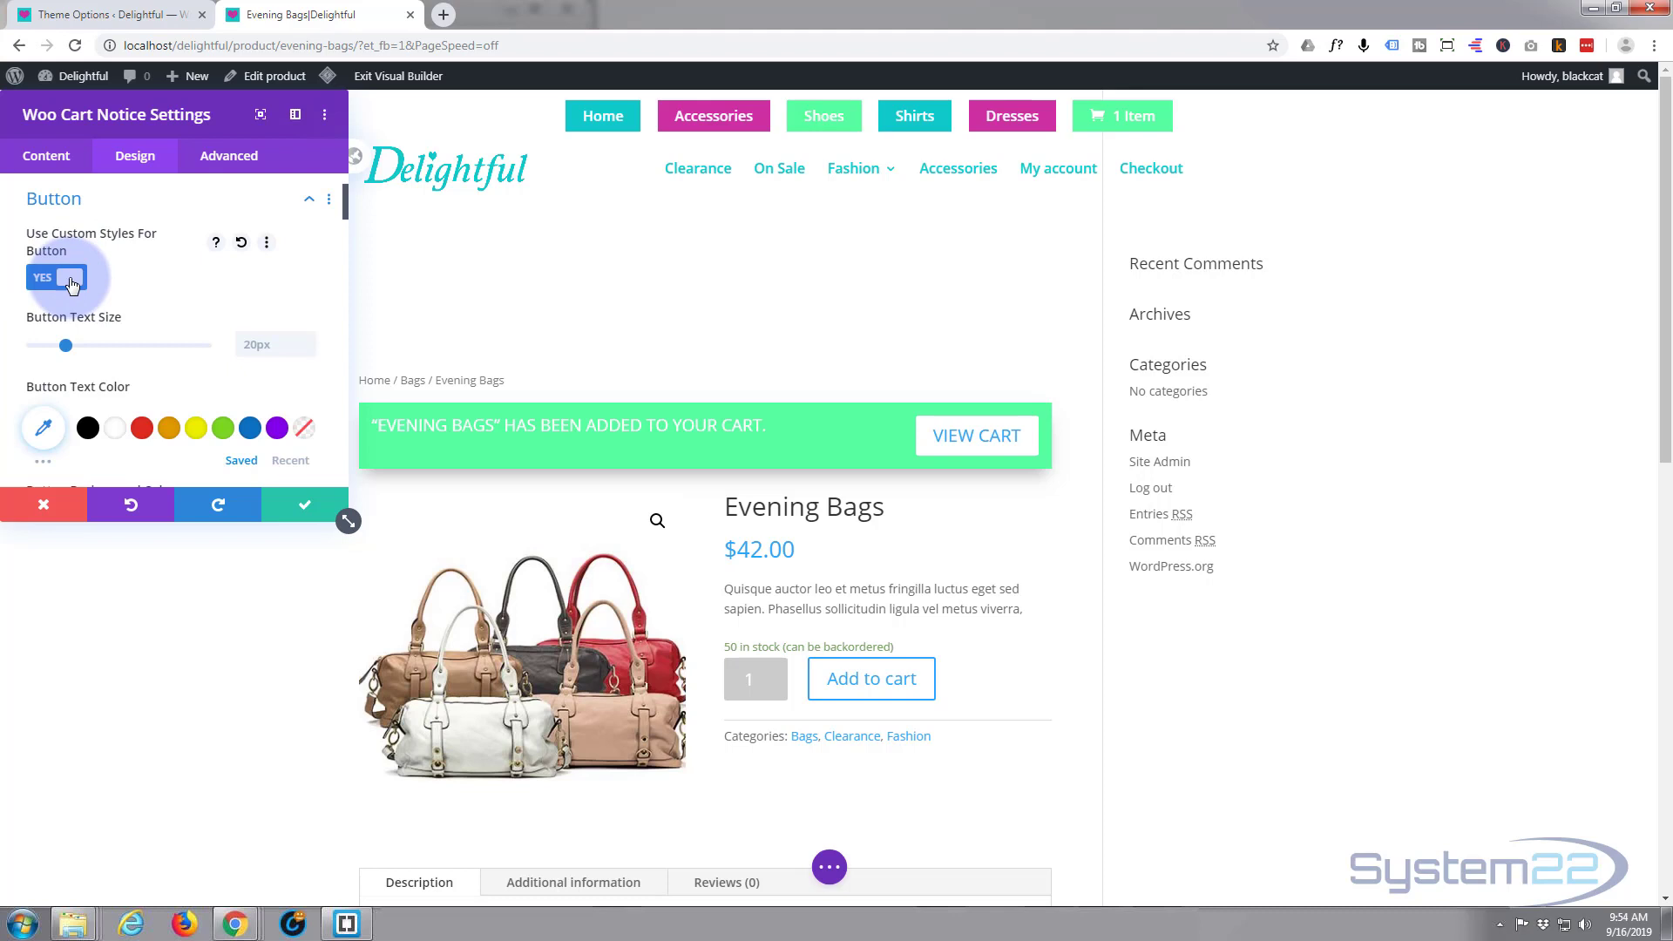
mouse_move(191, 317)
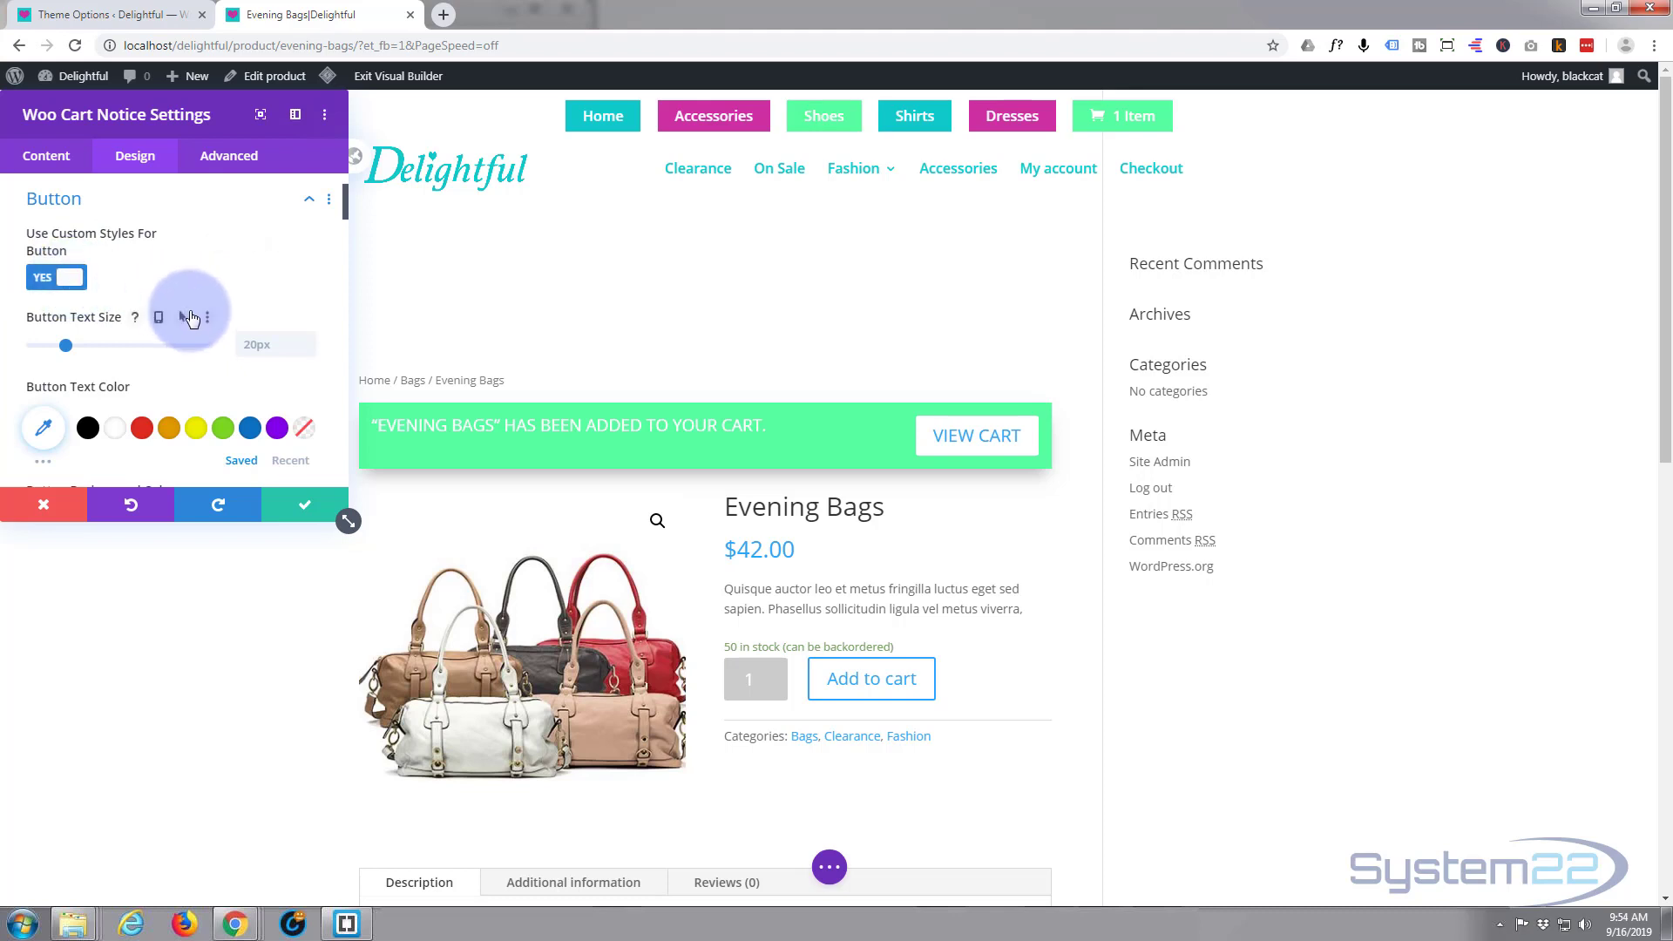
scroll(194, 312, down, 1)
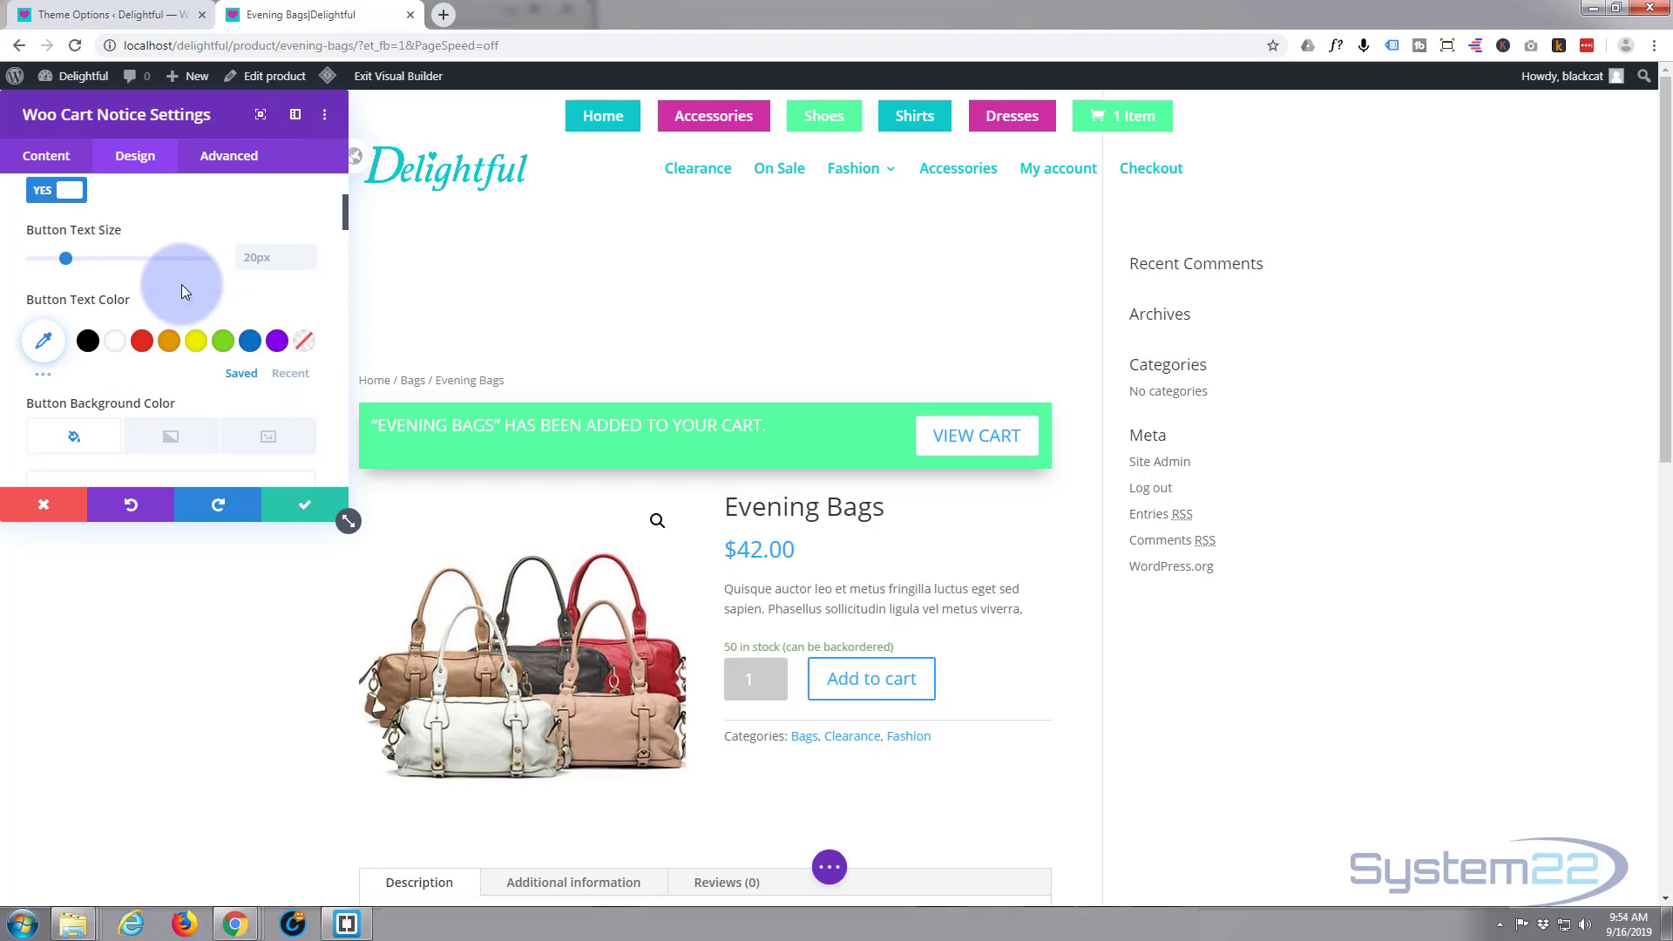
click(45, 342)
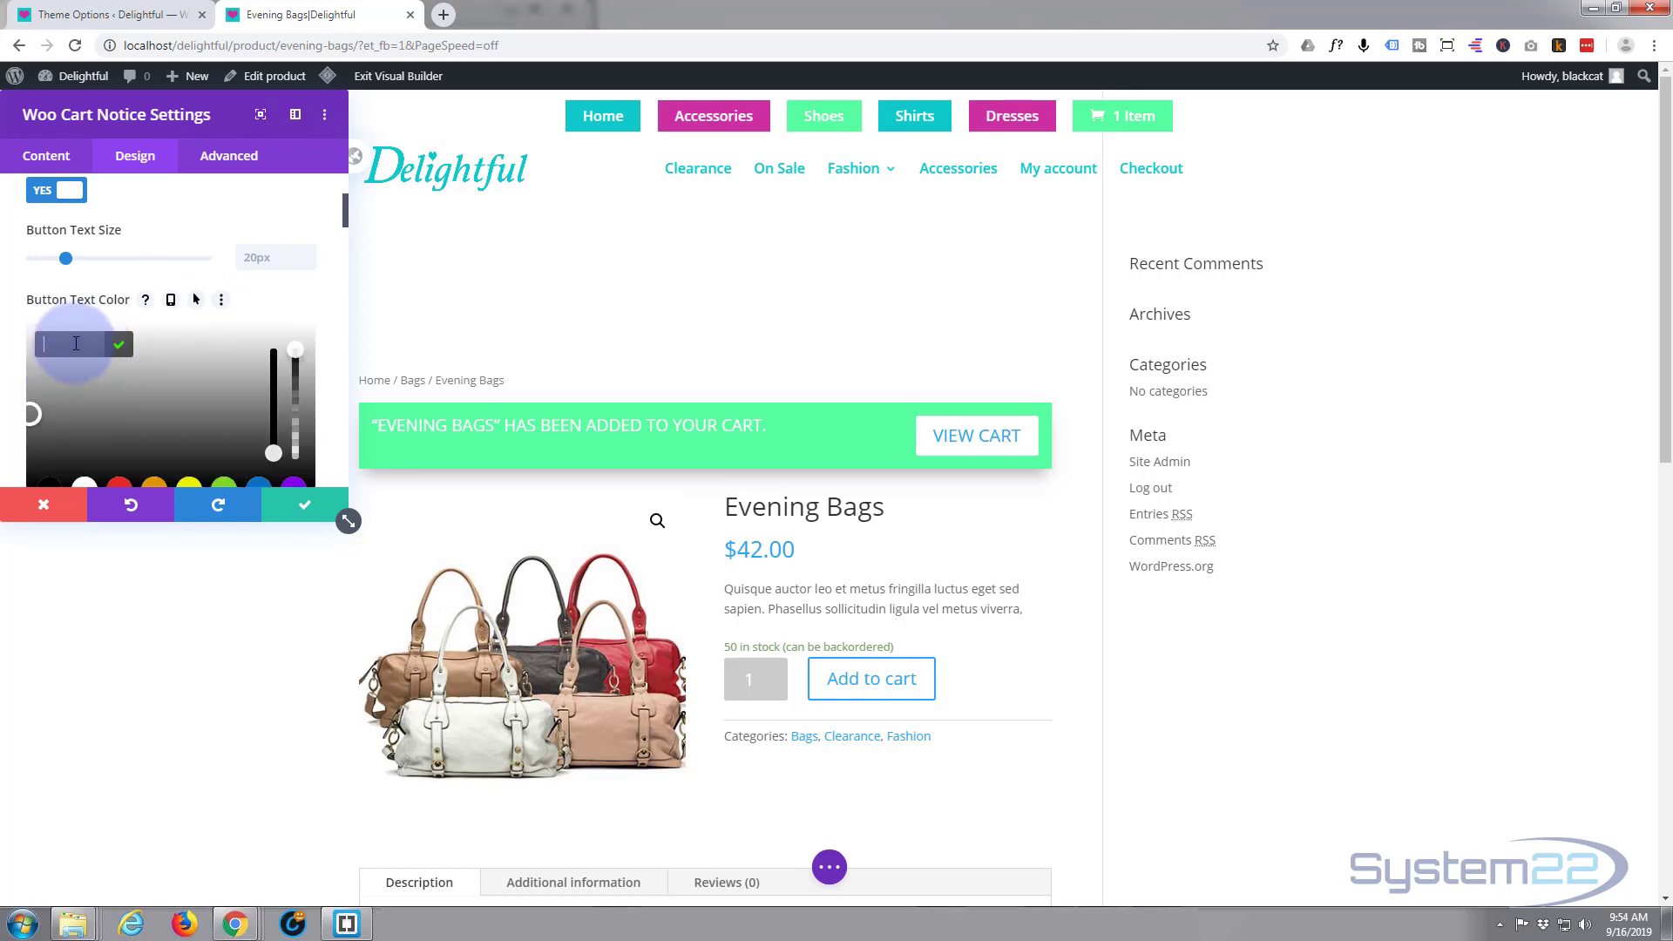
text(#54ff9e)
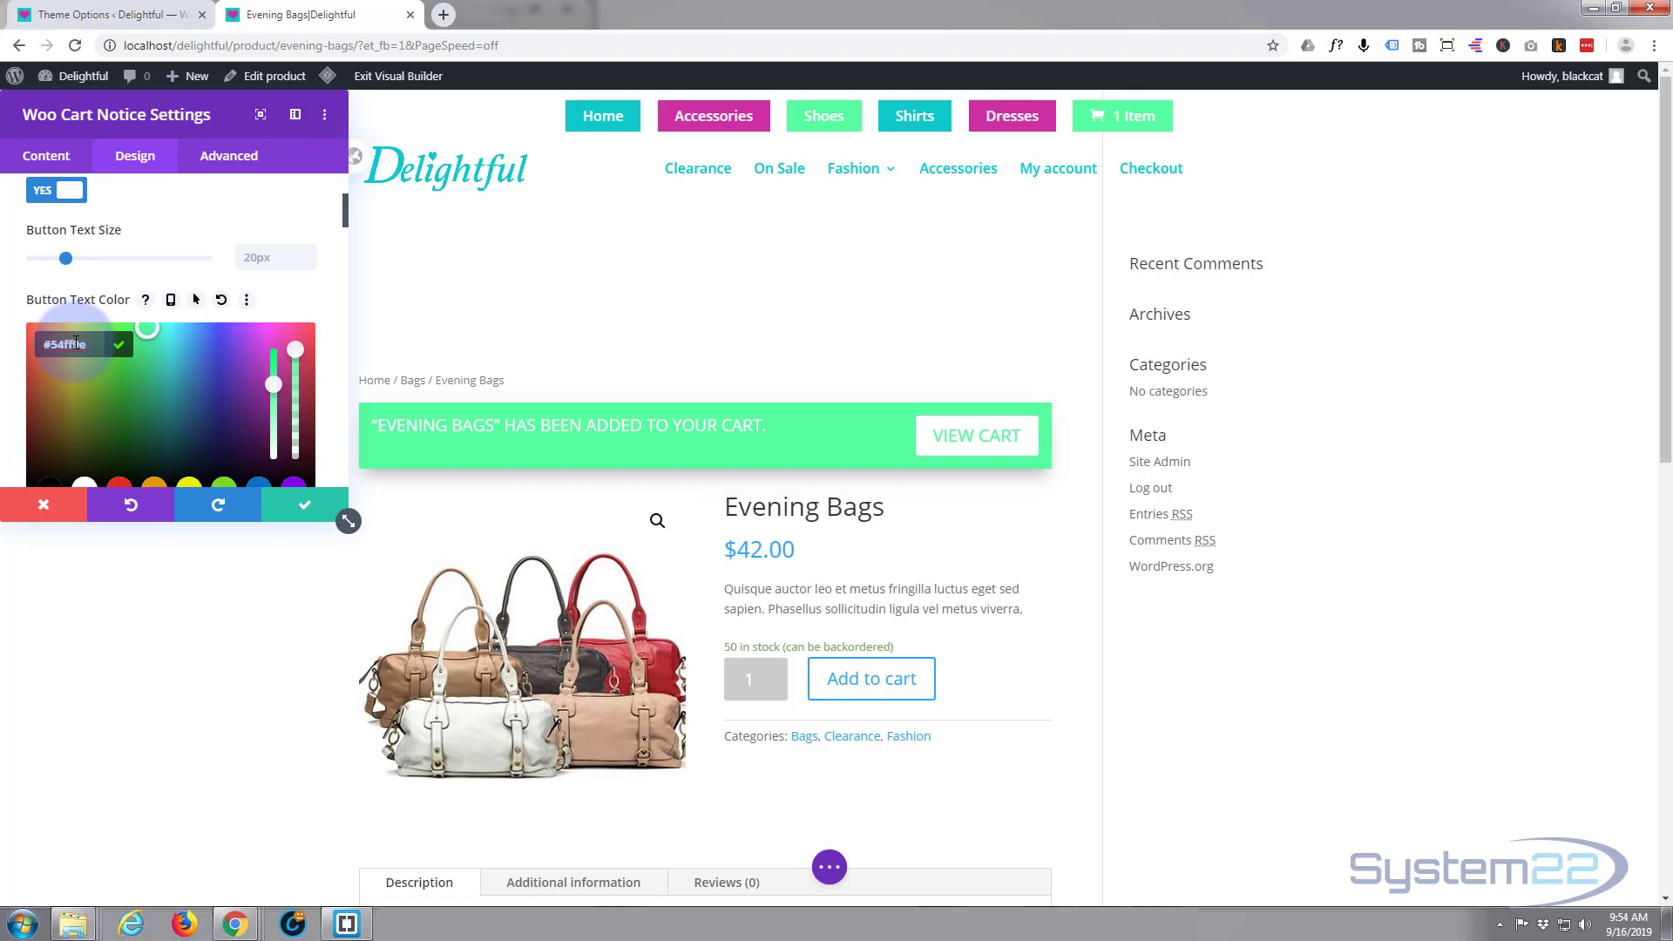
Step: Apply a box shadow preset to the View Cart button and save the notice settings
scroll(74, 292, down, 4)
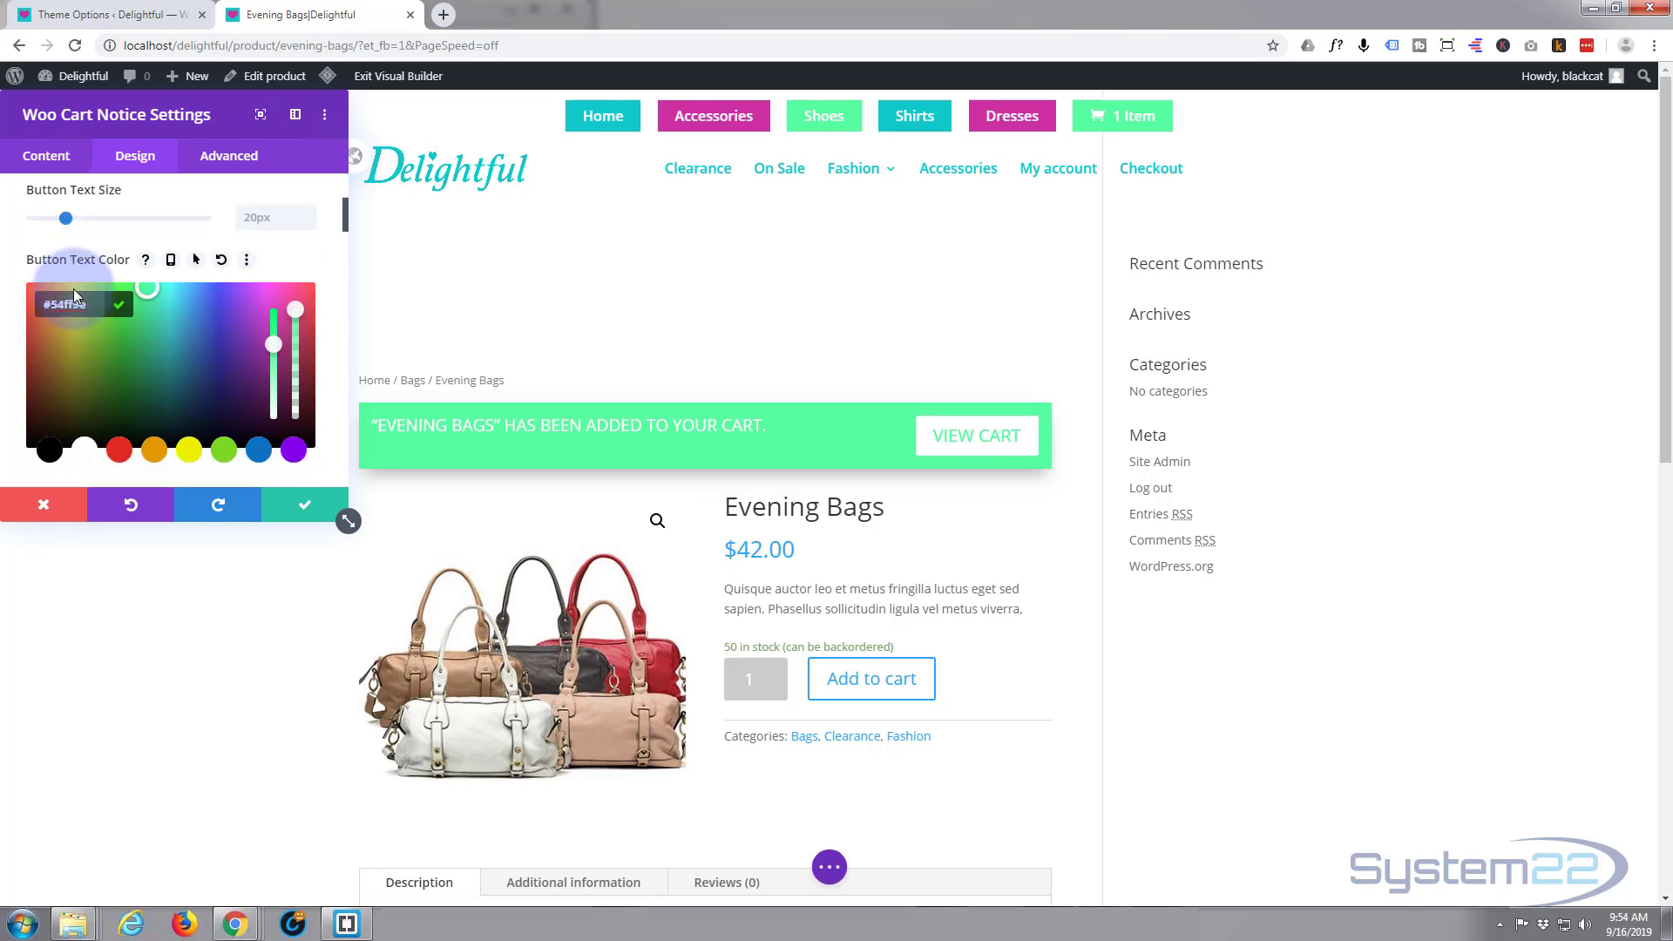
scroll(77, 297, down, 6)
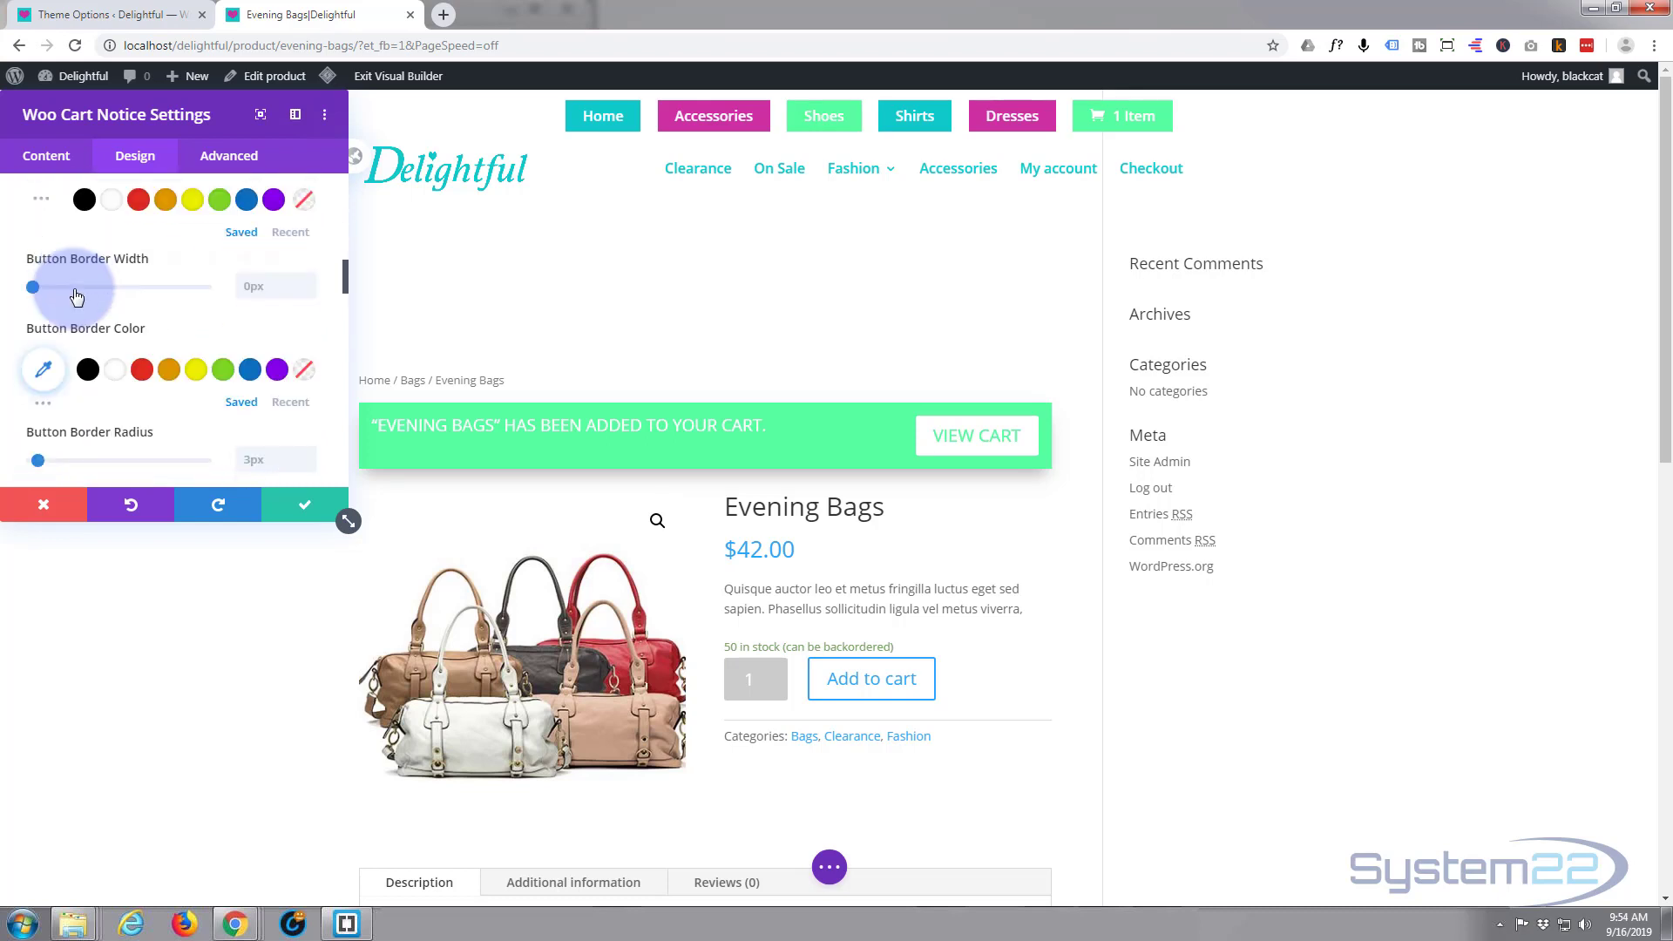
scroll(75, 297, down, 5)
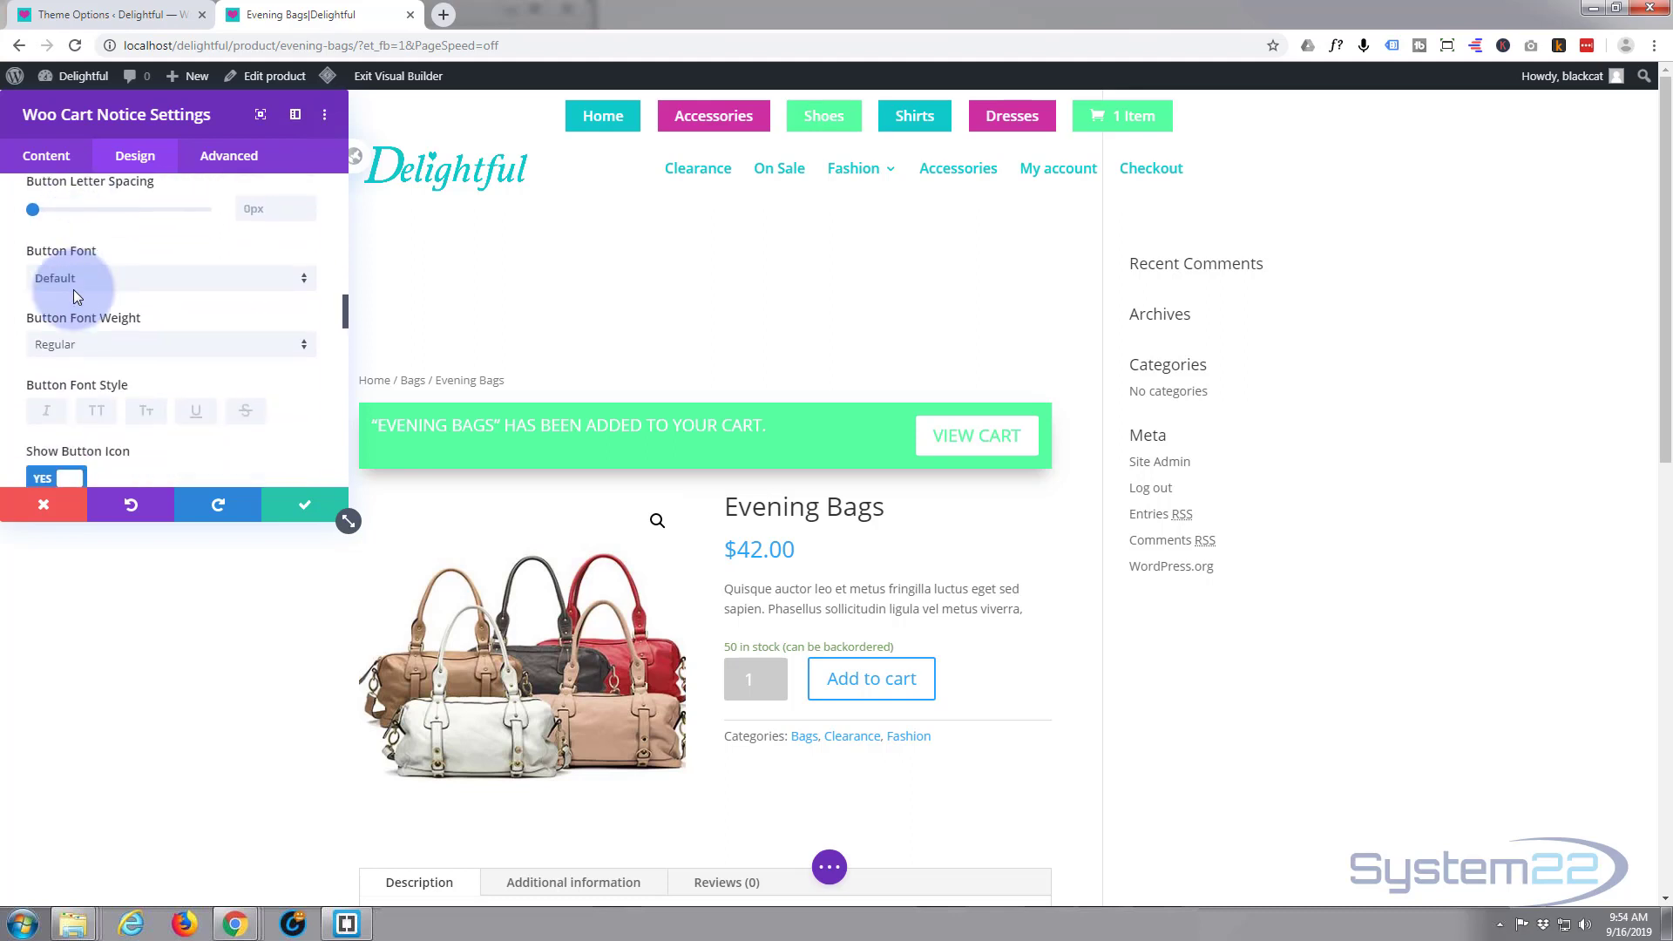
scroll(76, 297, down, 4)
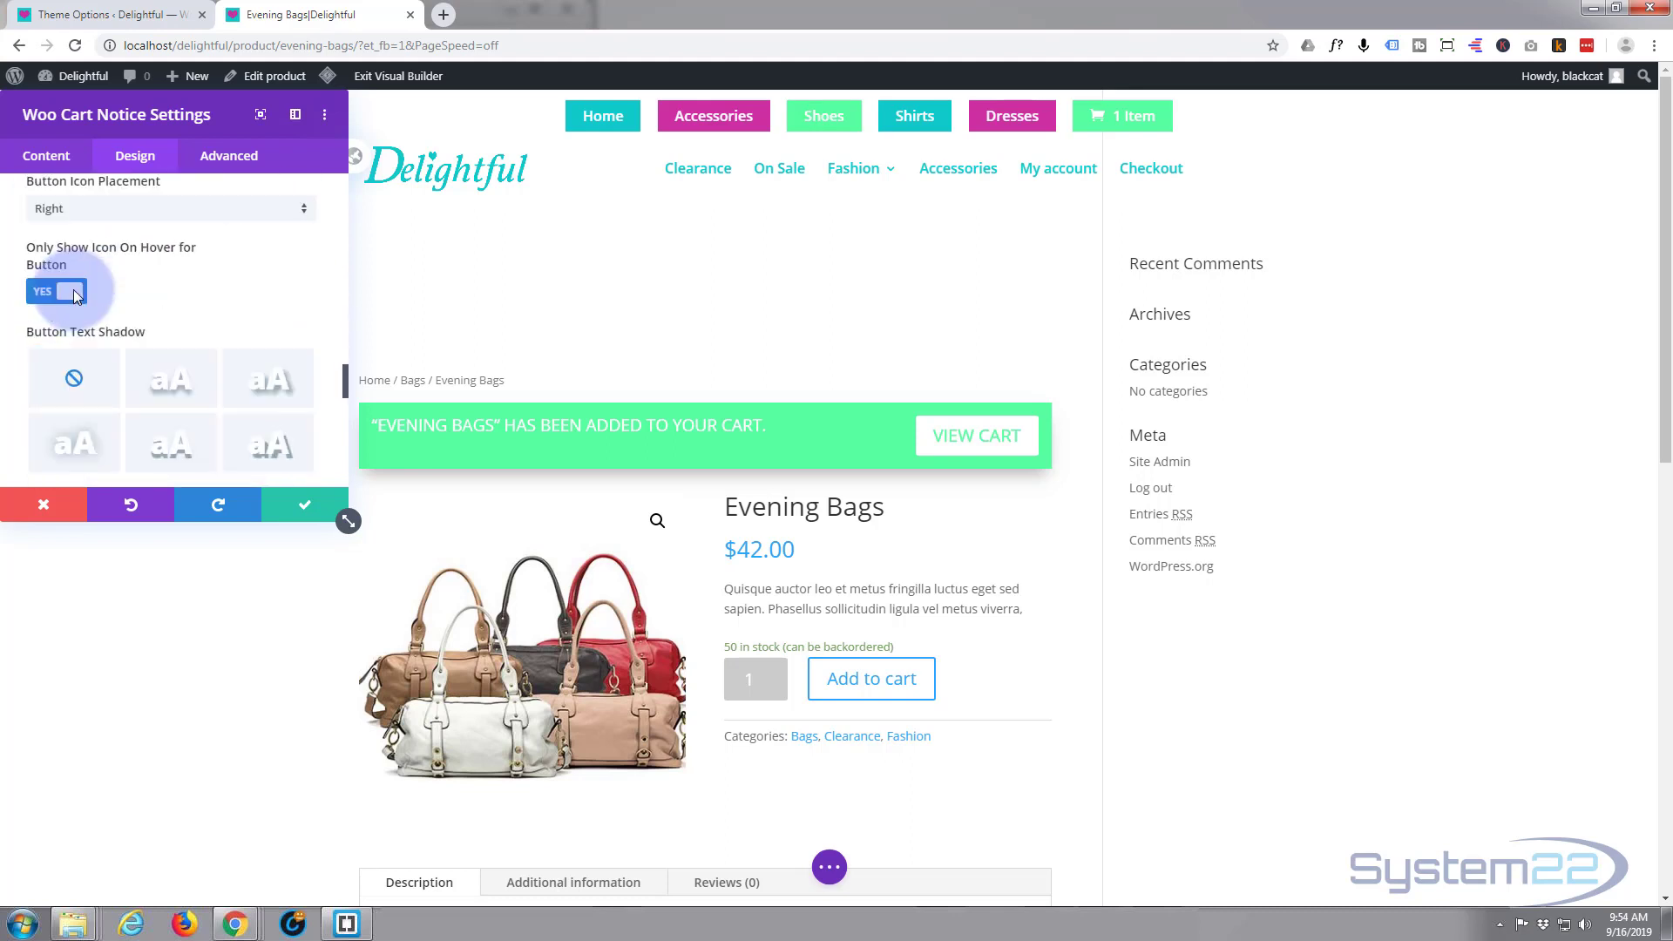
scroll(75, 295, down, 3)
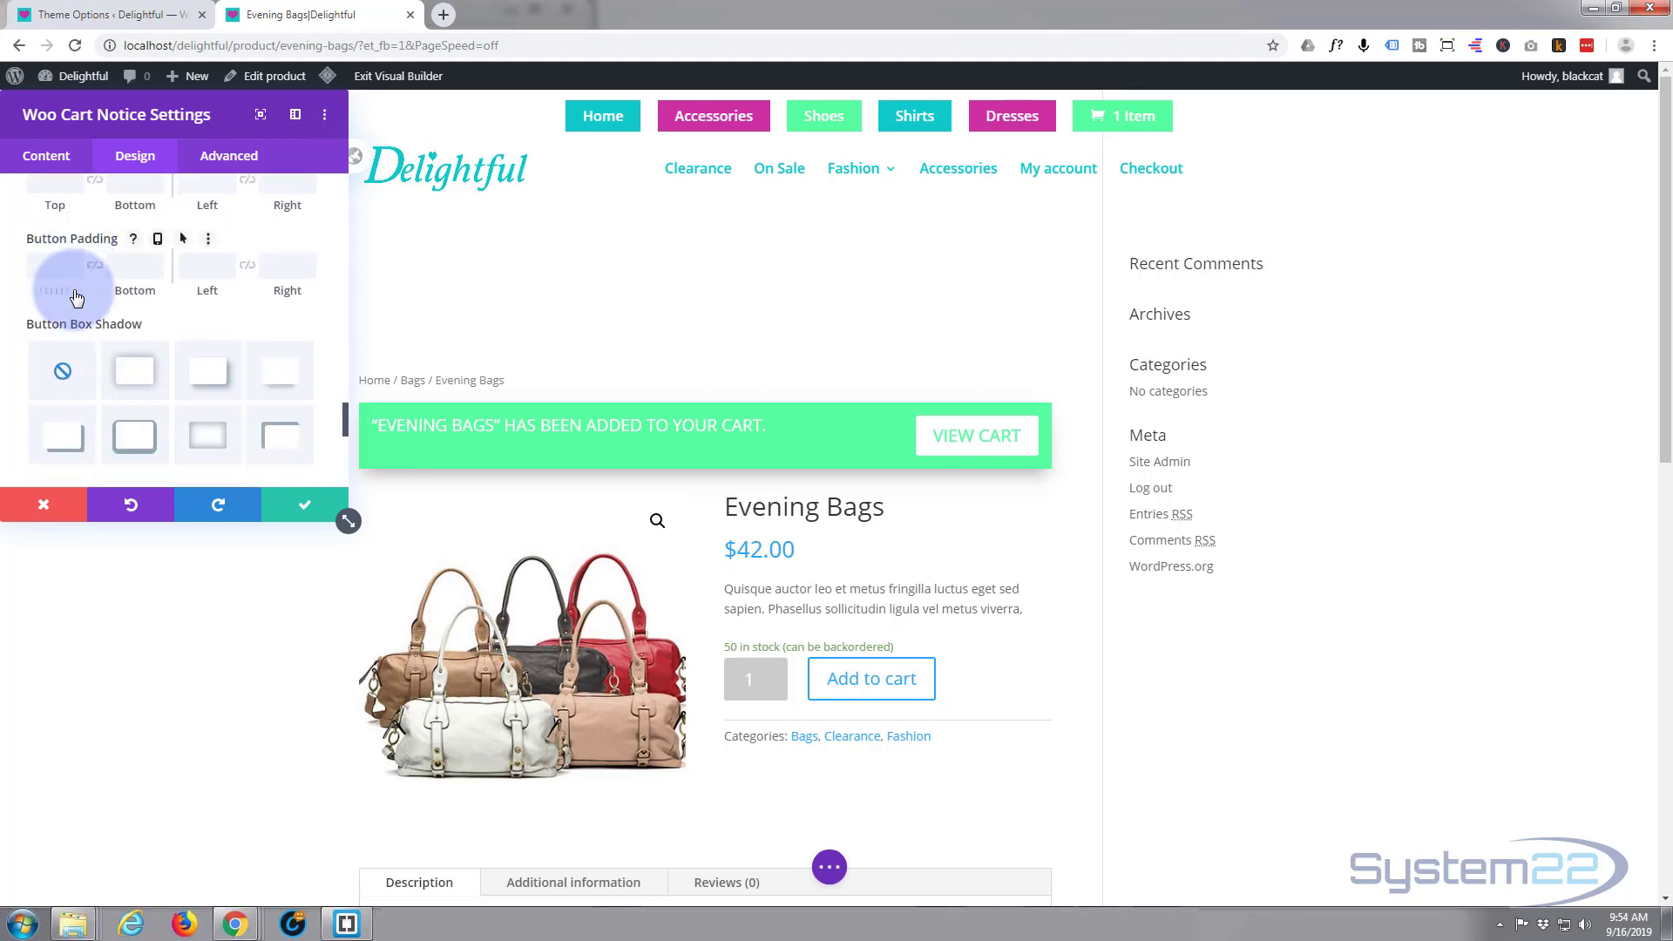
scroll(73, 289, down, 1)
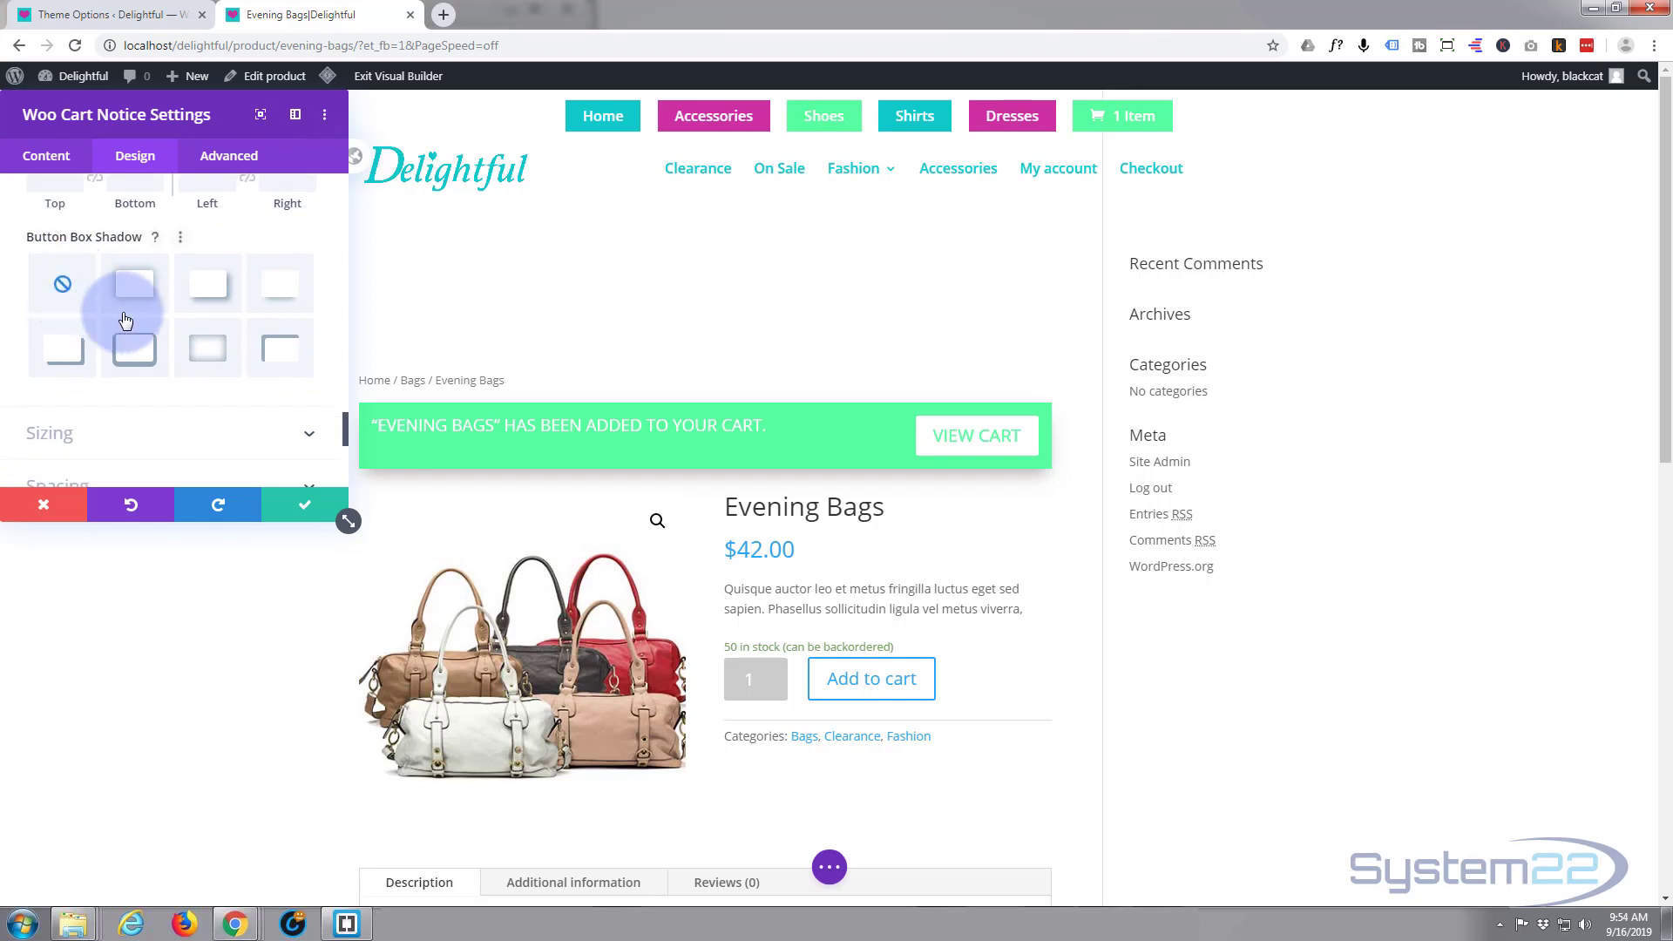
click(273, 290)
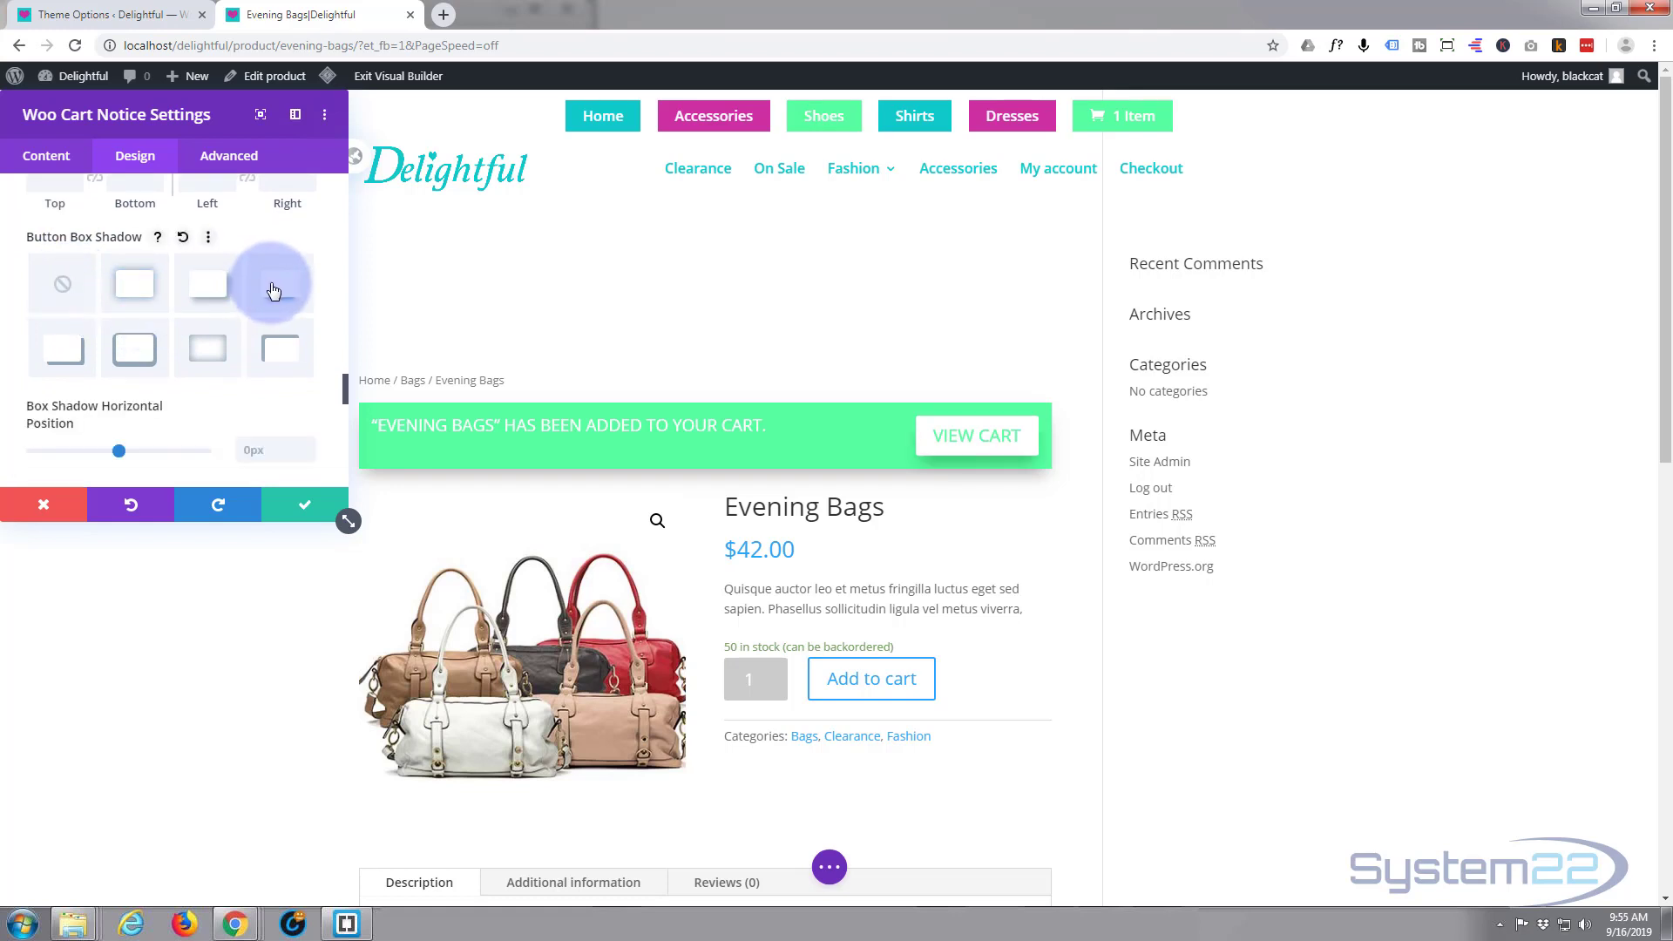
click(312, 516)
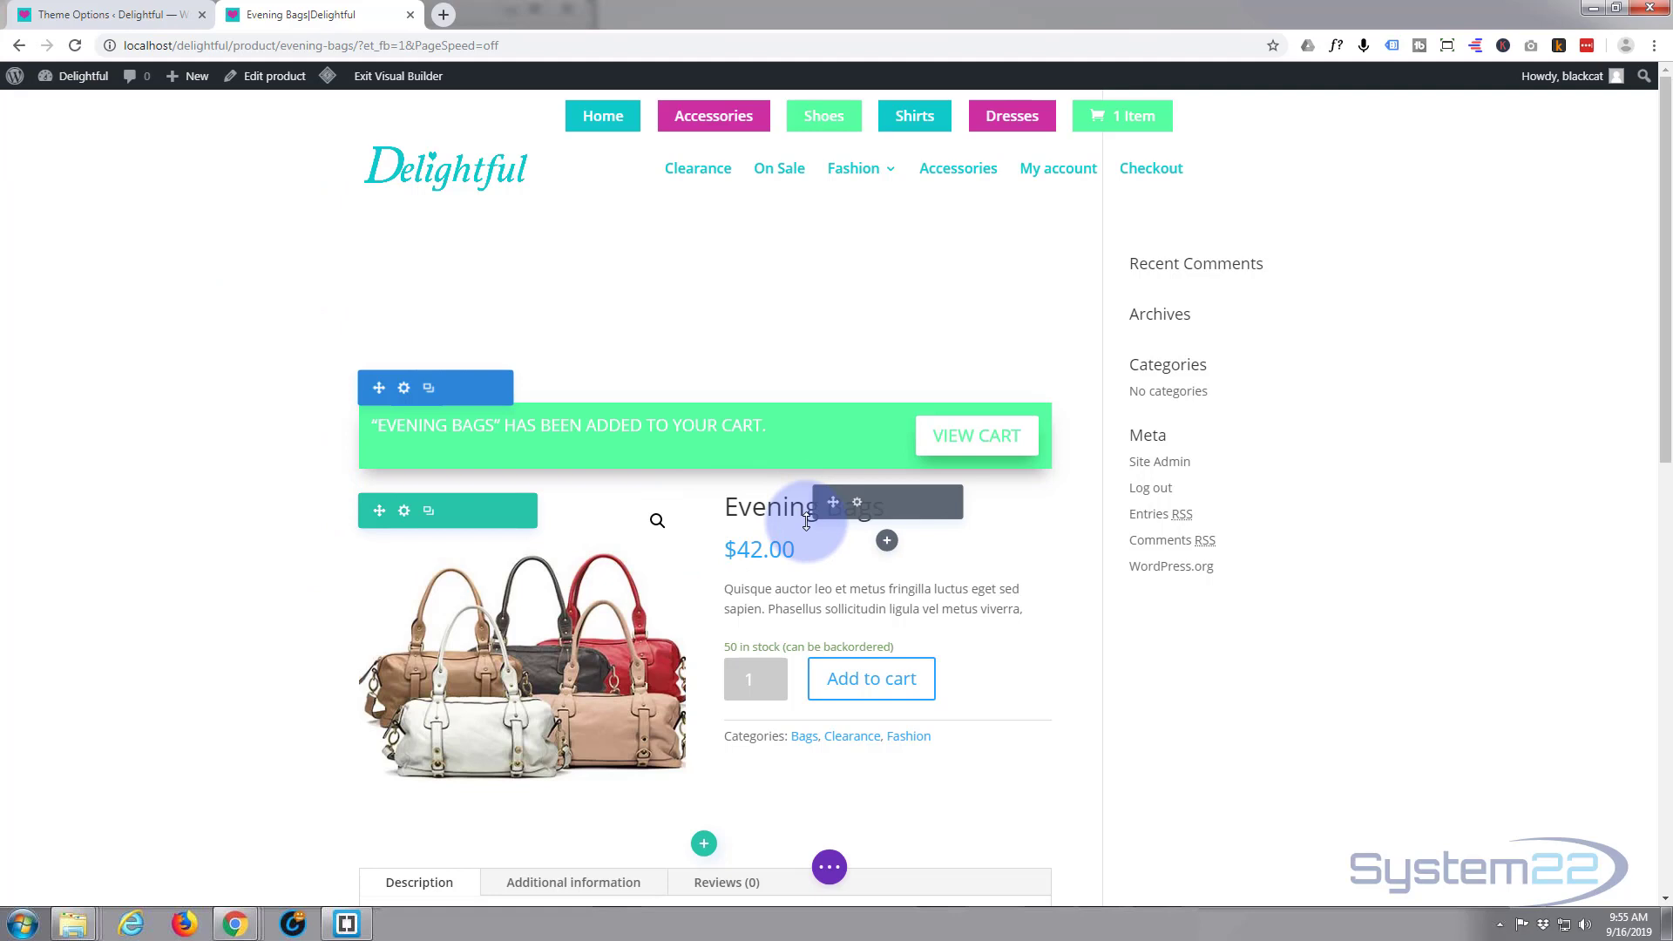
Step: Set the Evening Bags title's font weight to bold
triple_click(743, 503)
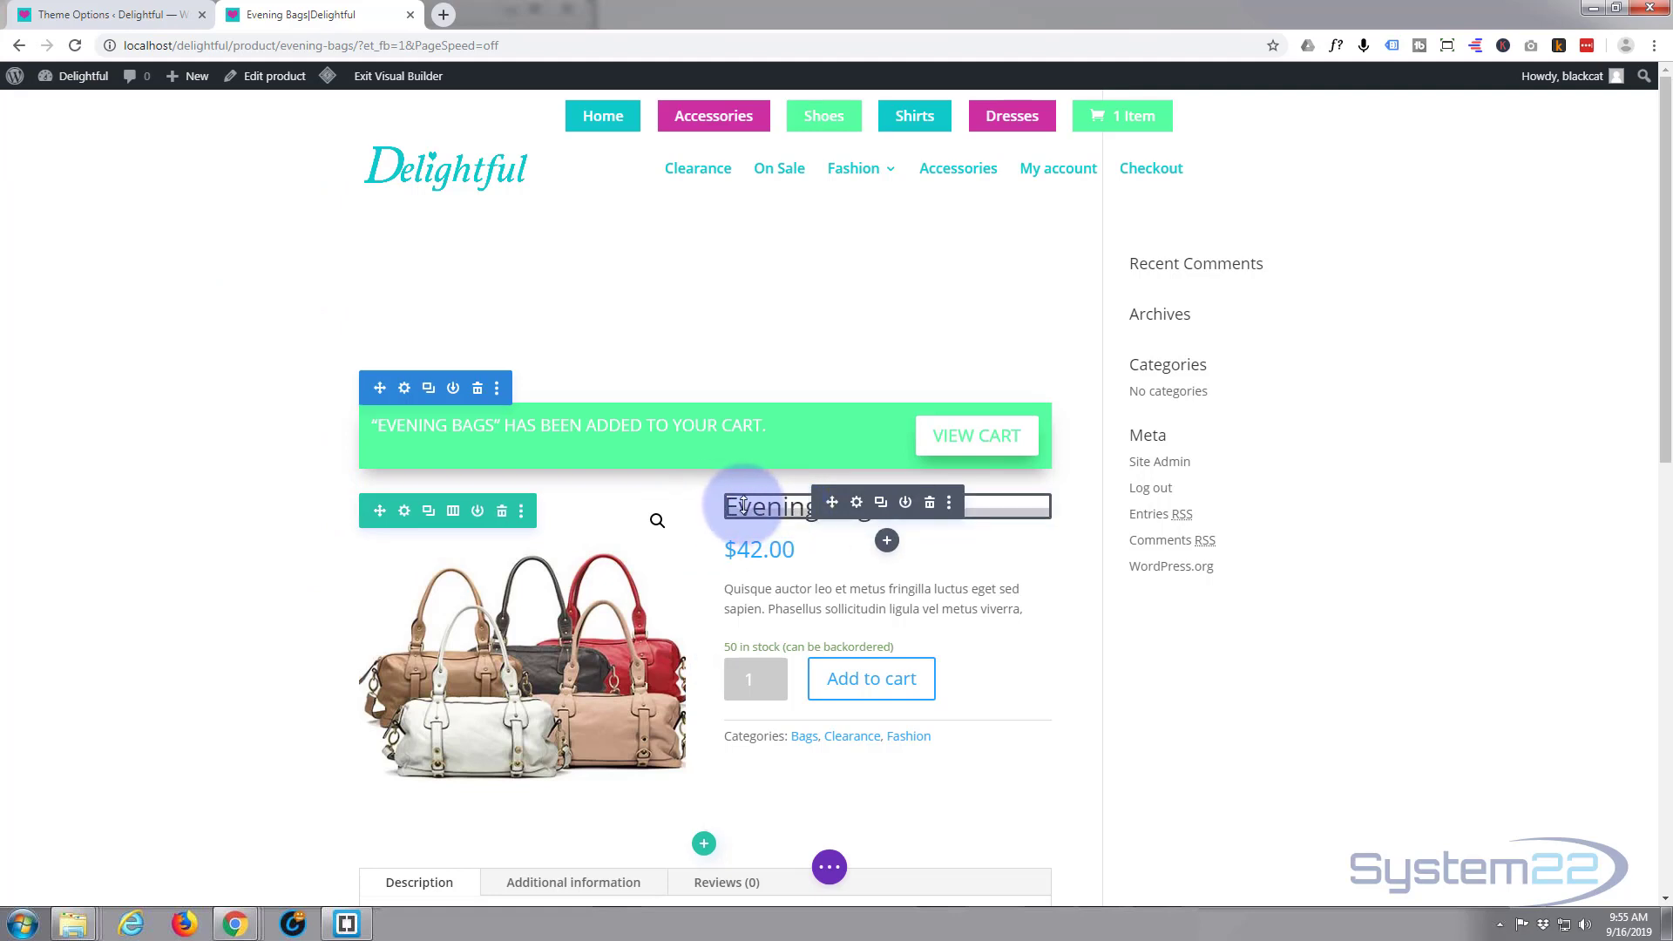
click(860, 511)
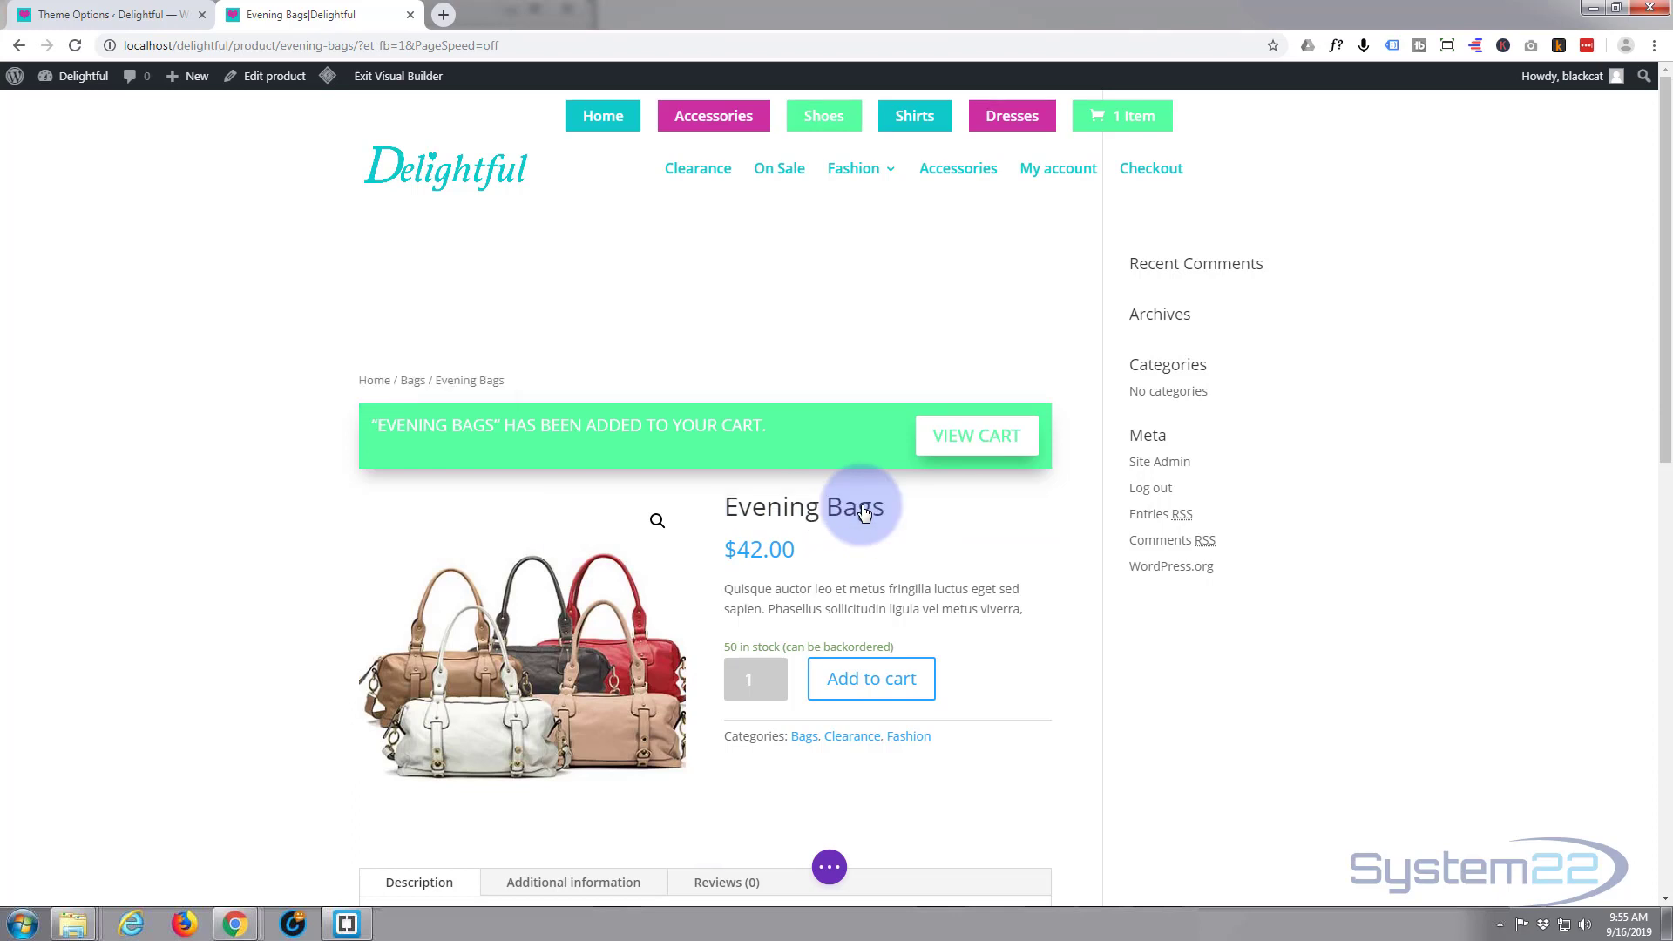
click(134, 172)
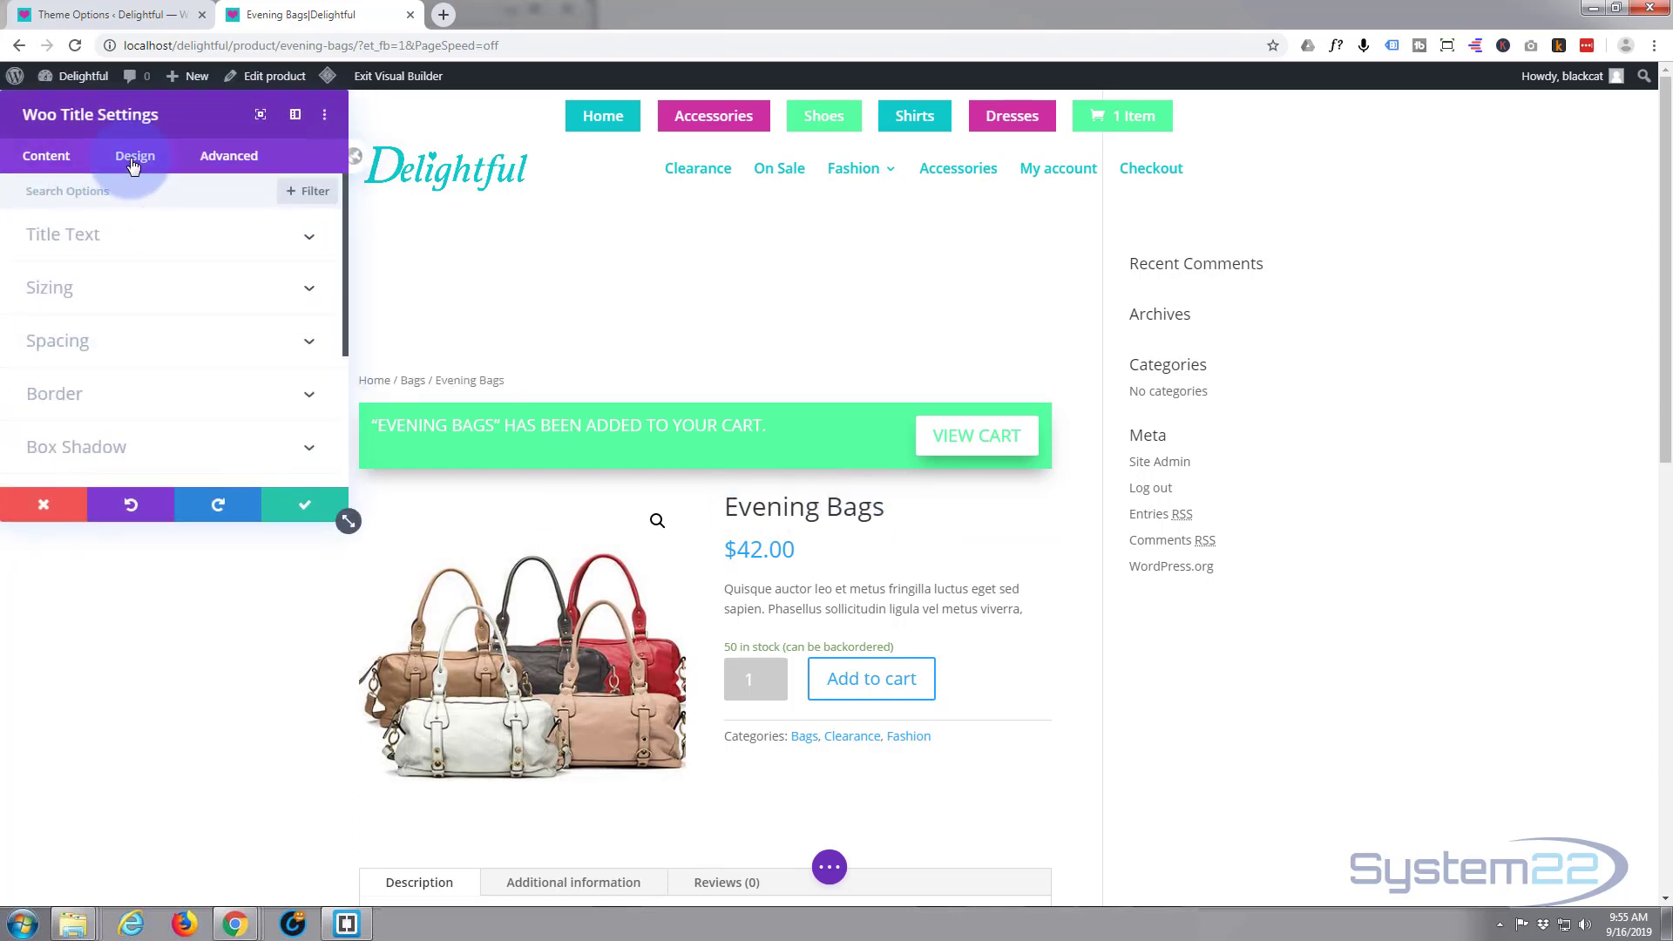
click(158, 252)
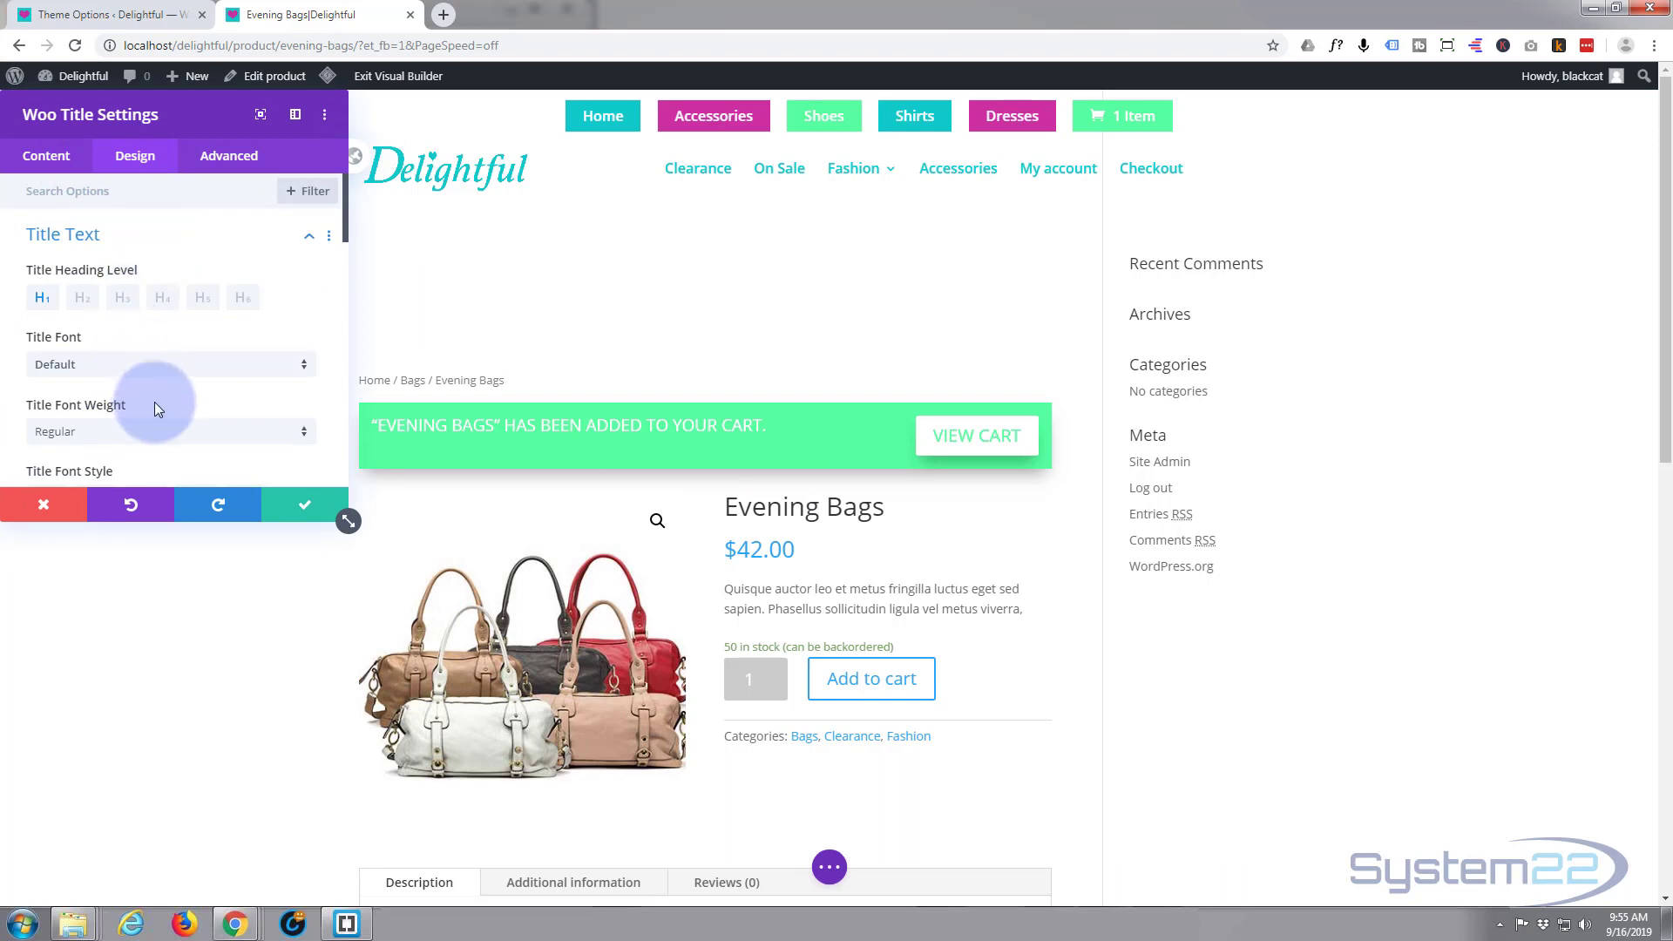
scroll(157, 392, down, 1)
click(196, 348)
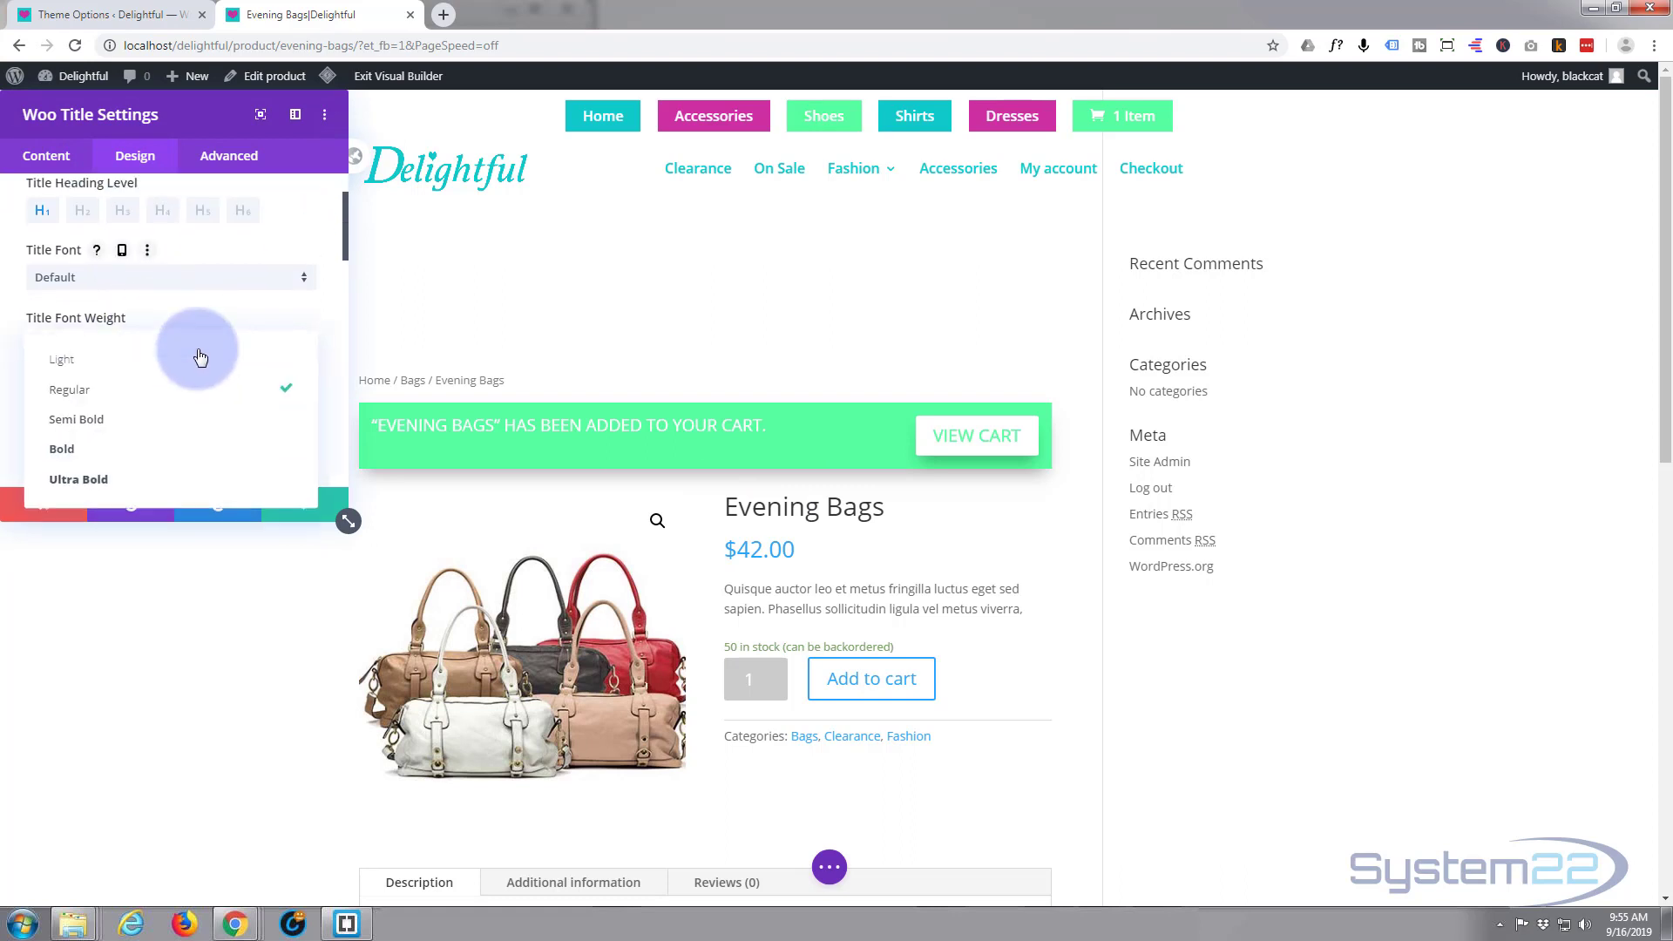
click(143, 449)
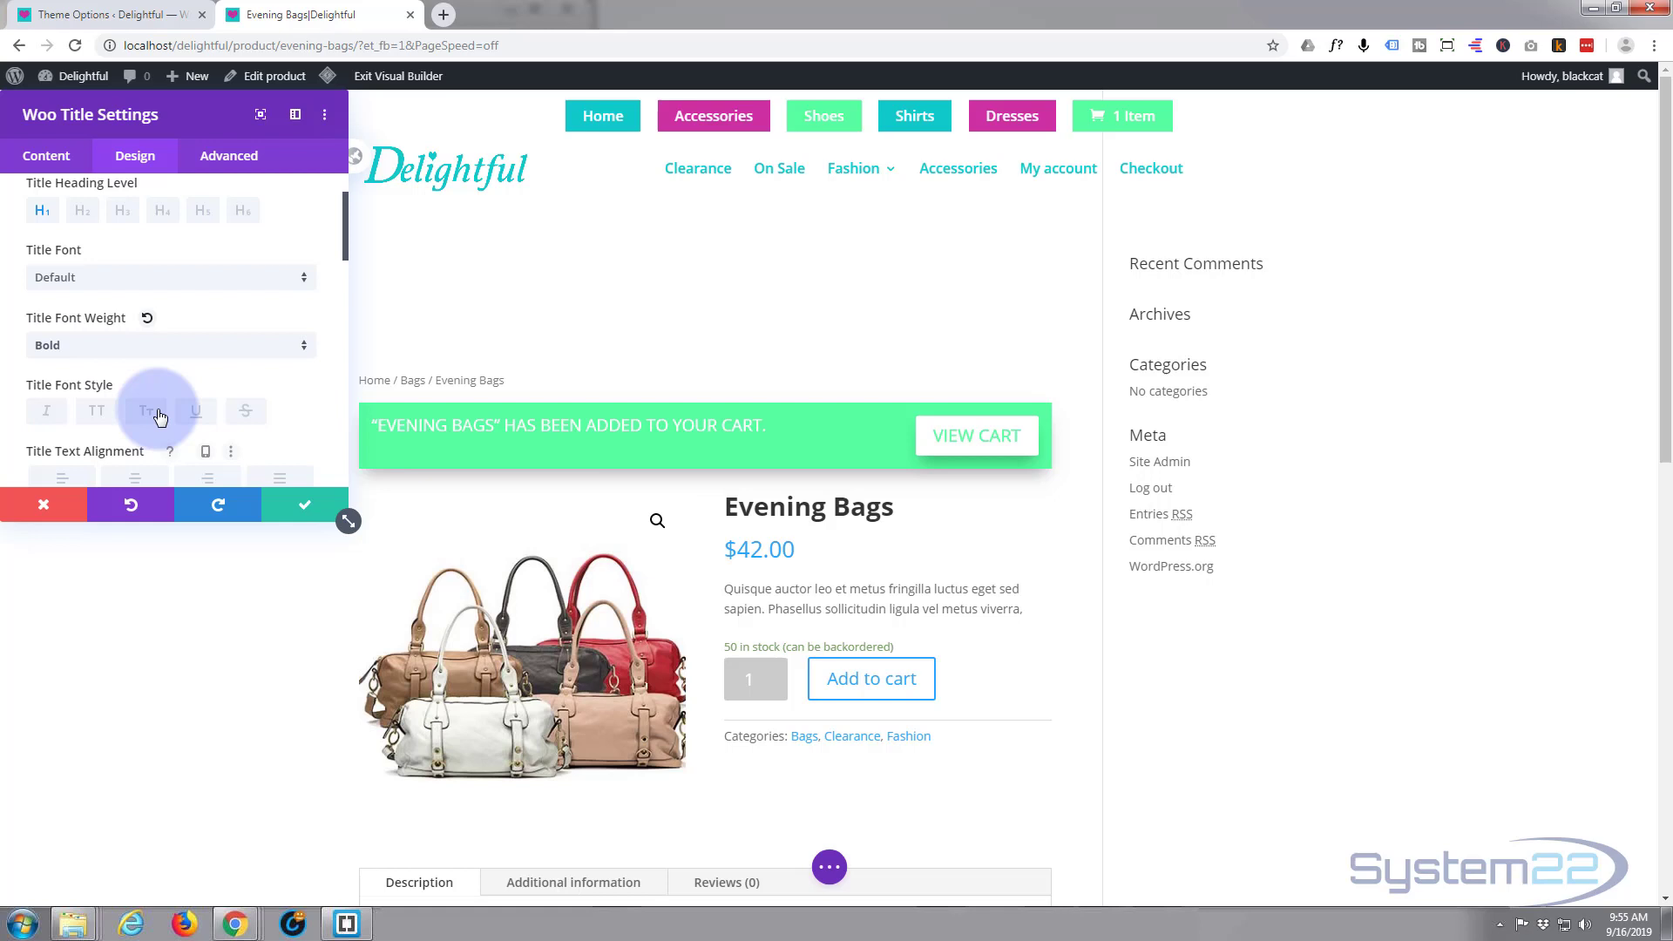
Step: Center the product title, make it uppercase, and save the title settings
scroll(162, 410, down, 1)
scroll(162, 410, down, 1)
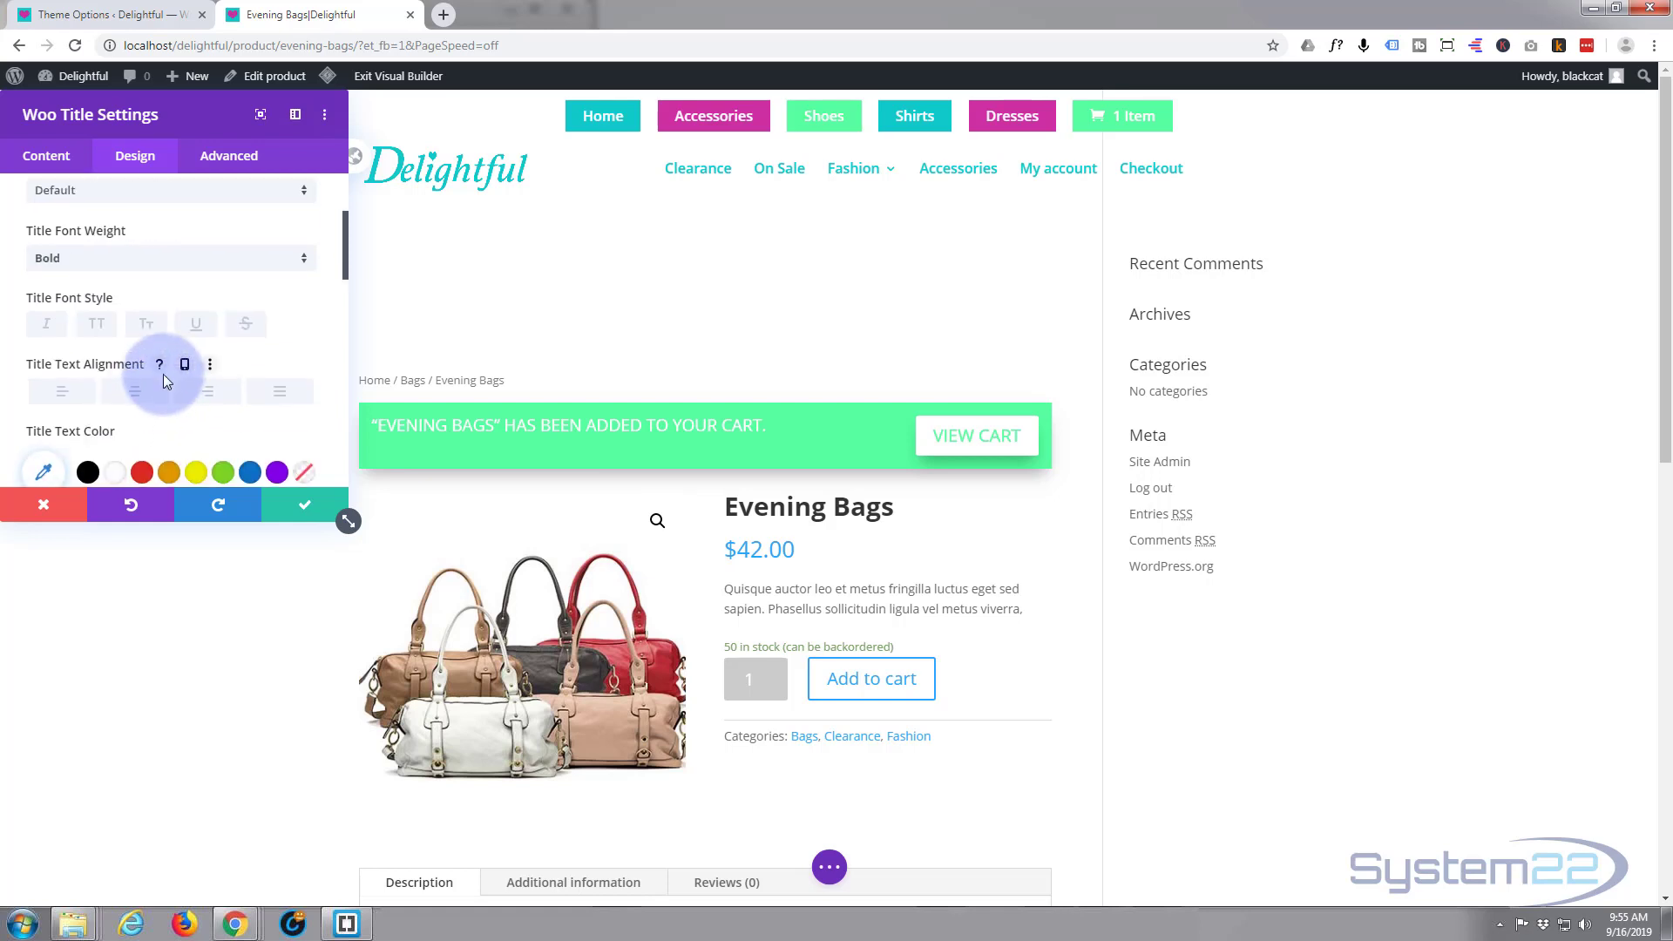
scroll(162, 373, down, 1)
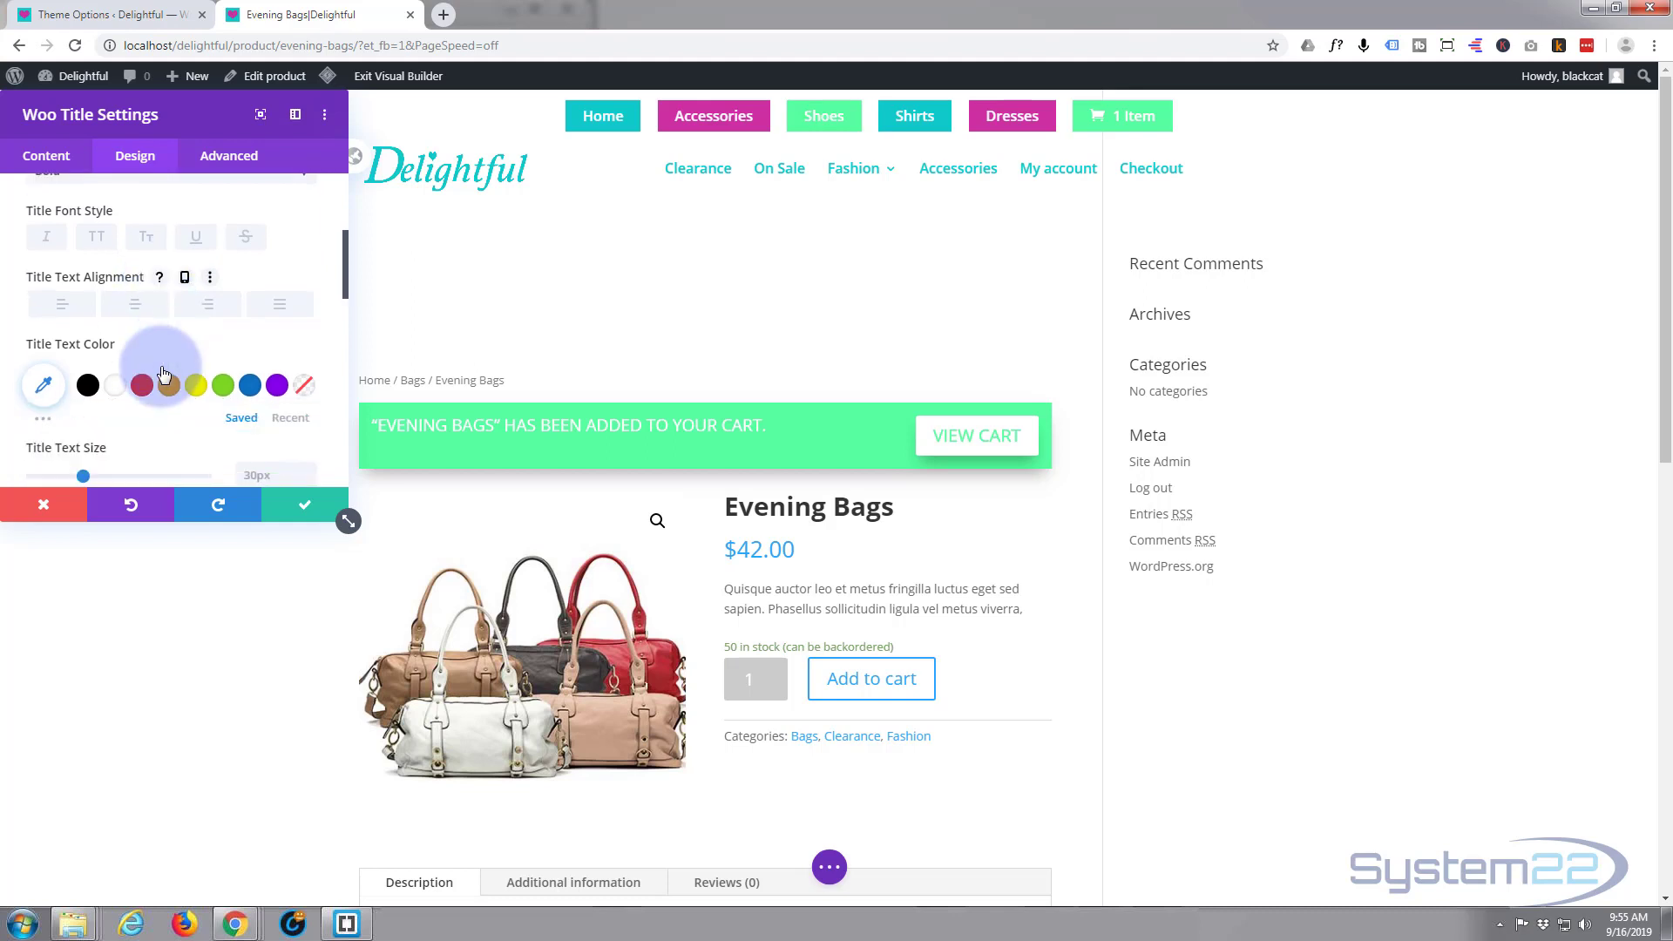
click(134, 303)
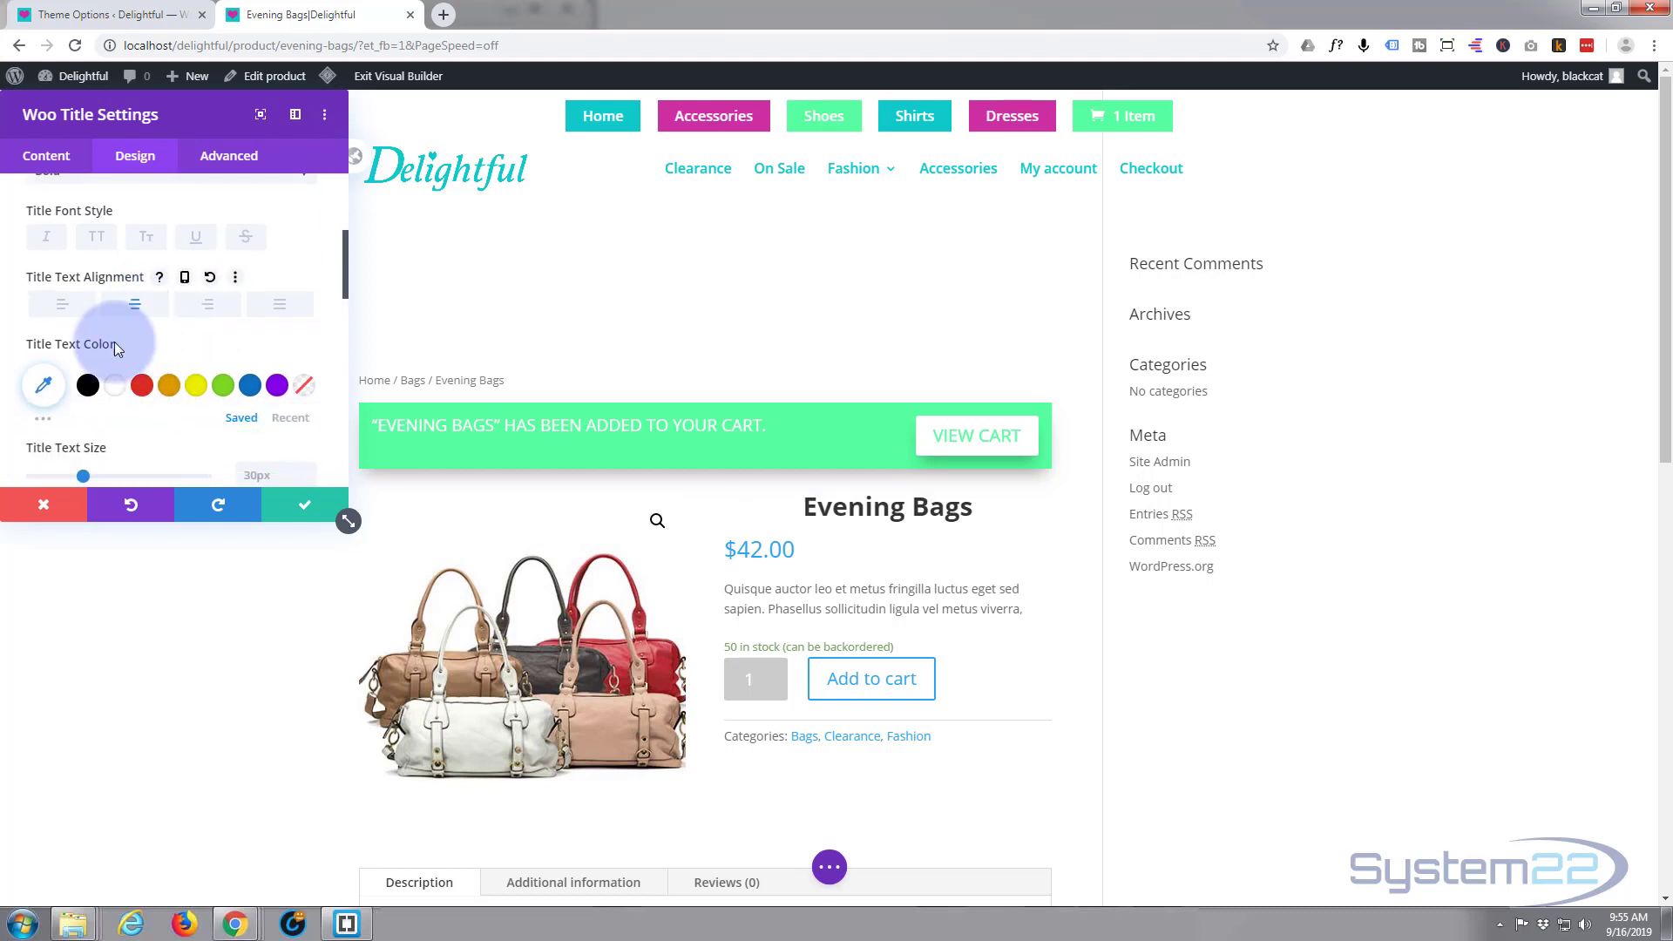
click(97, 236)
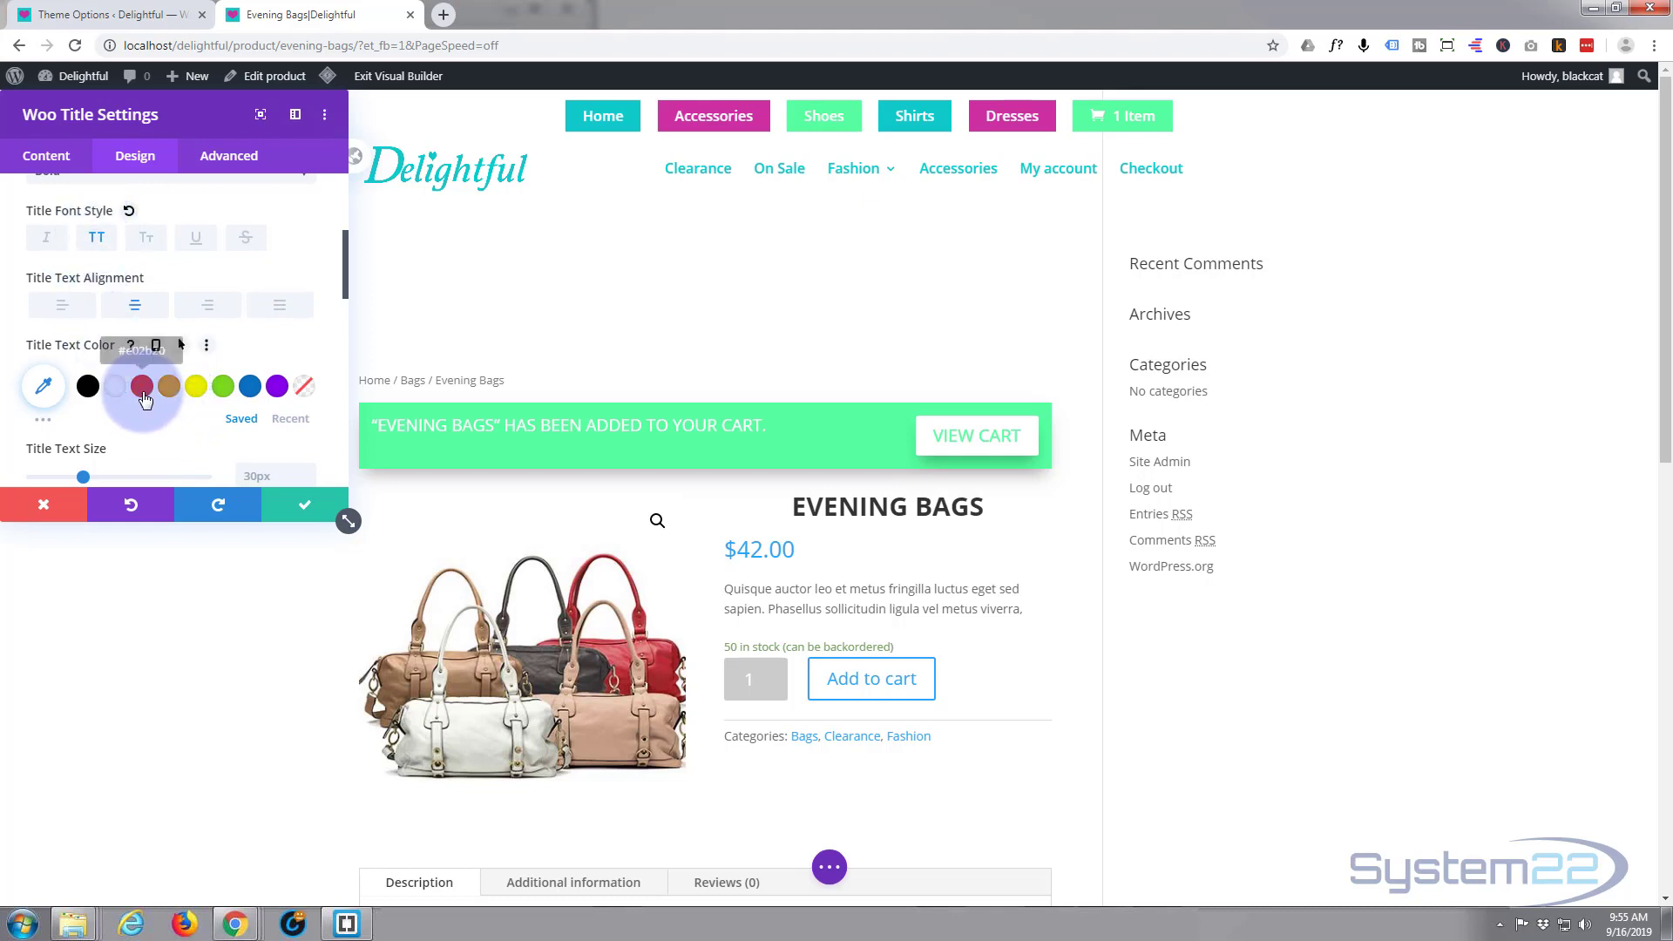
click(305, 512)
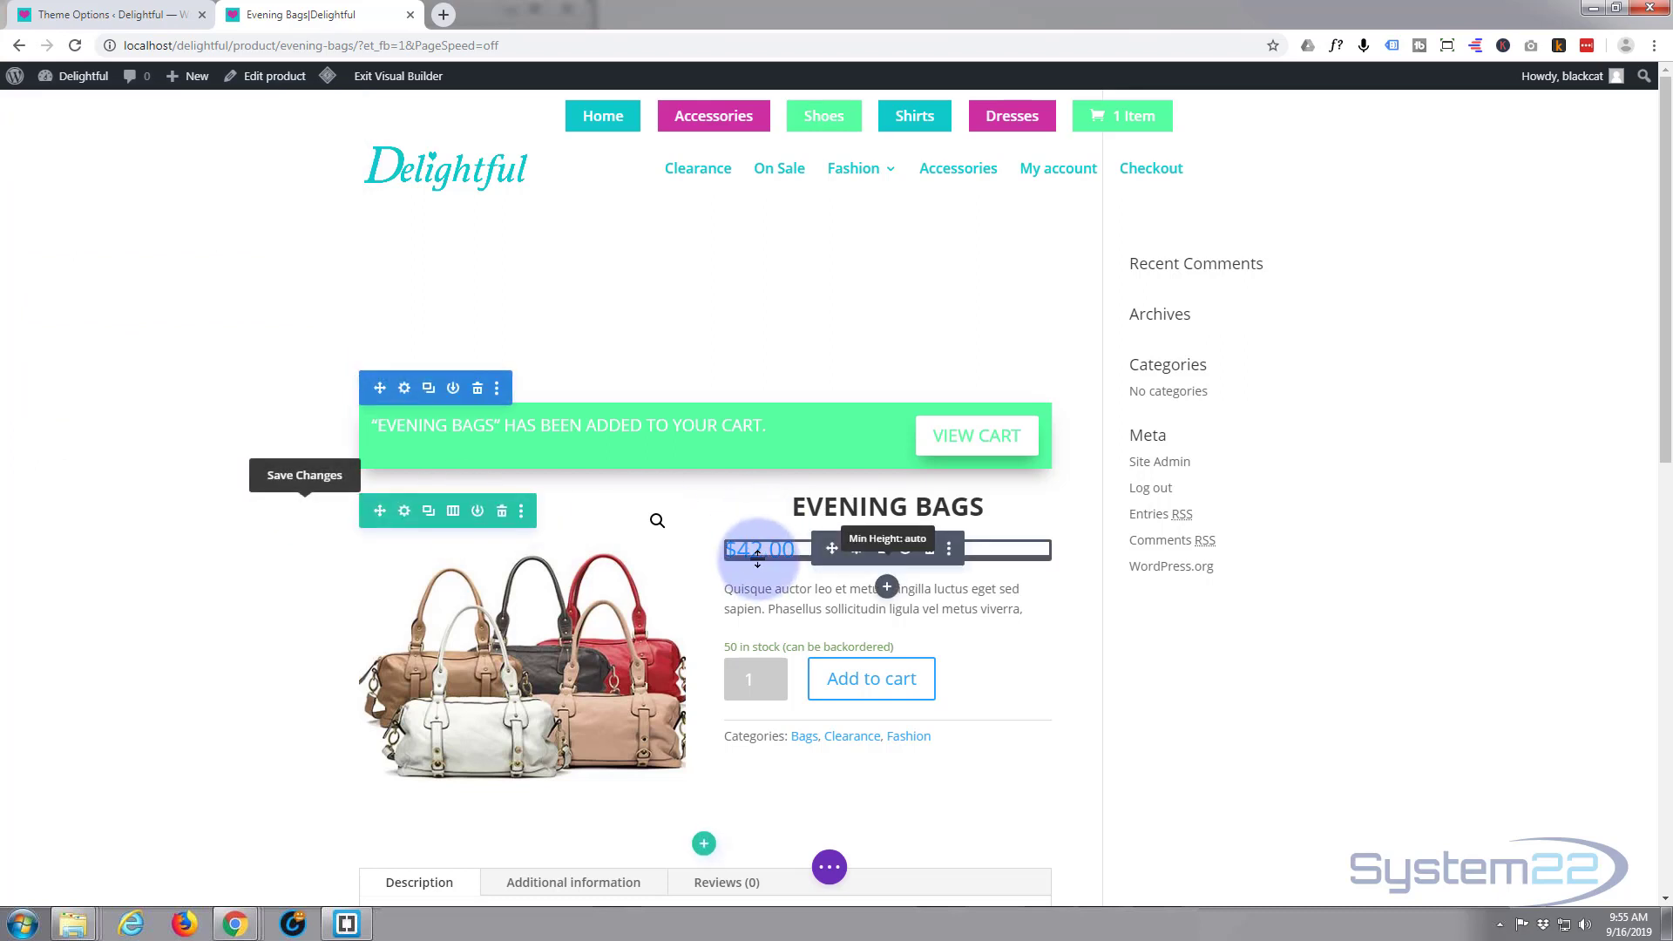
Step: Give the Woo Price module a #54ff9e background colour
click(856, 549)
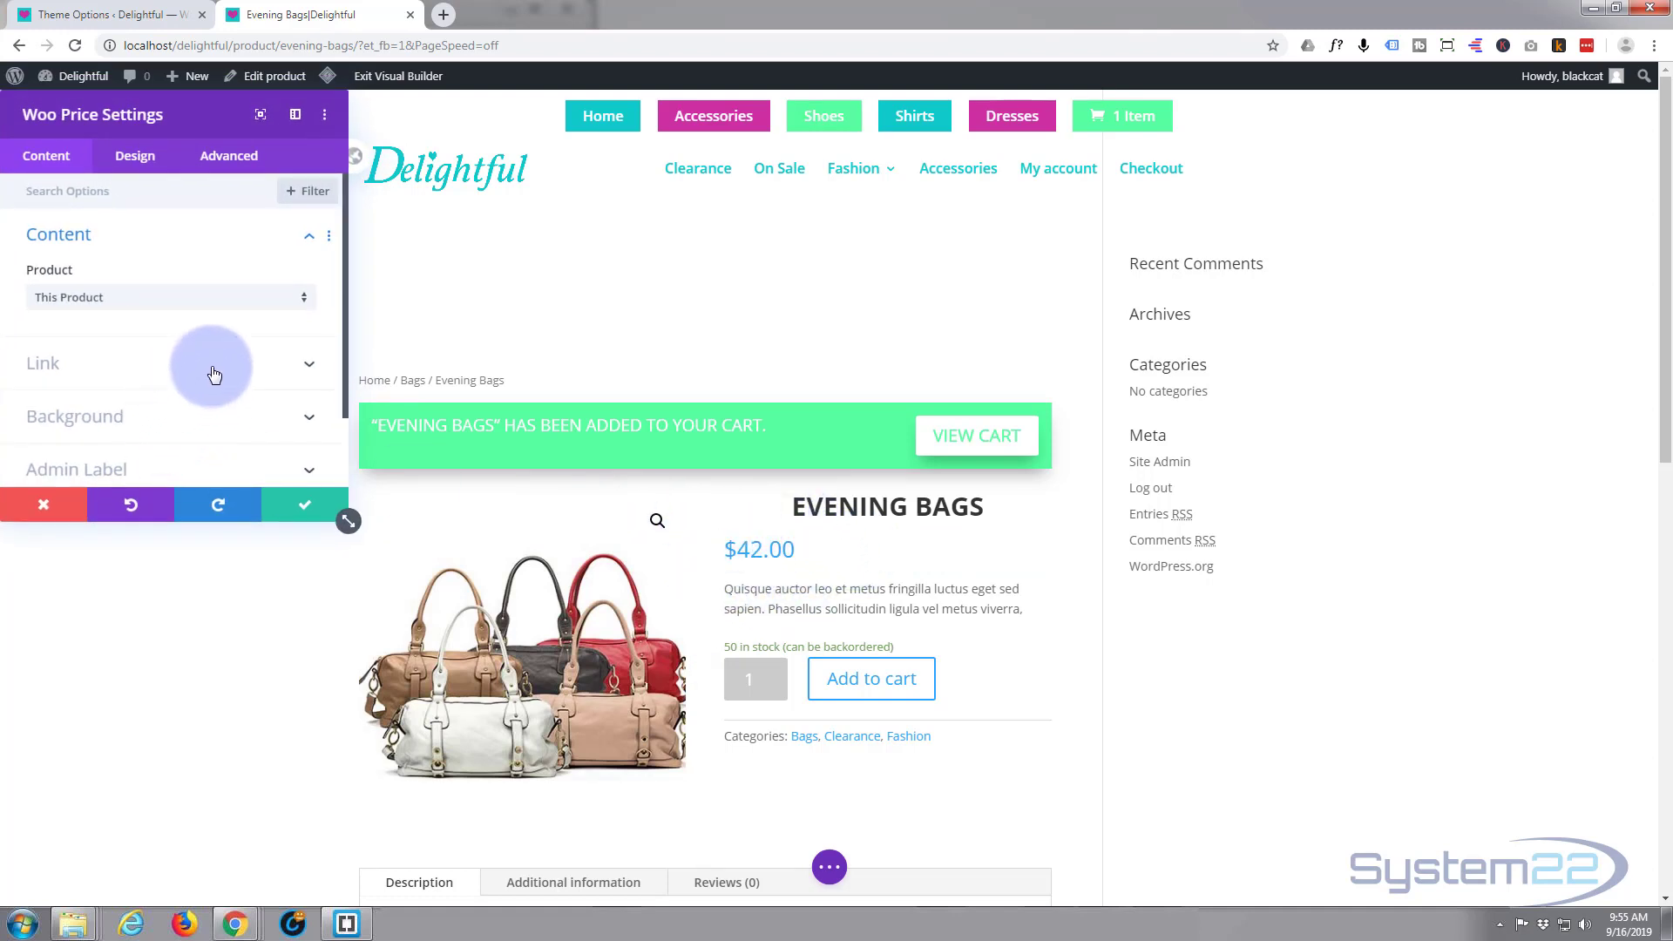
scroll(217, 357, down, 1)
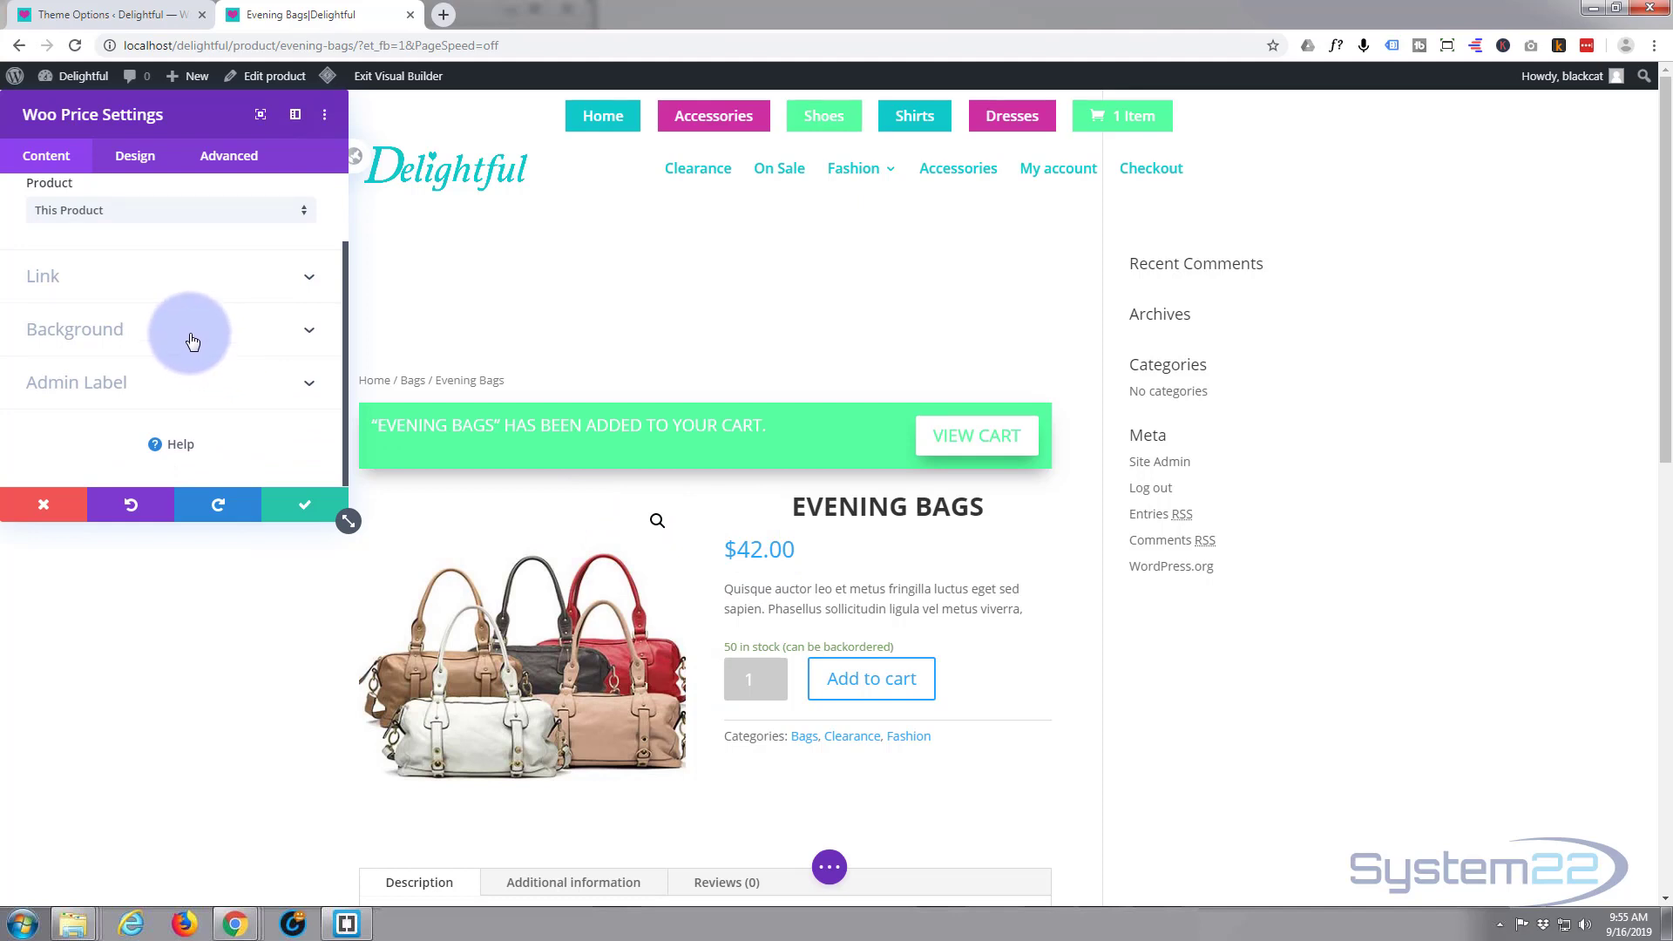
click(192, 340)
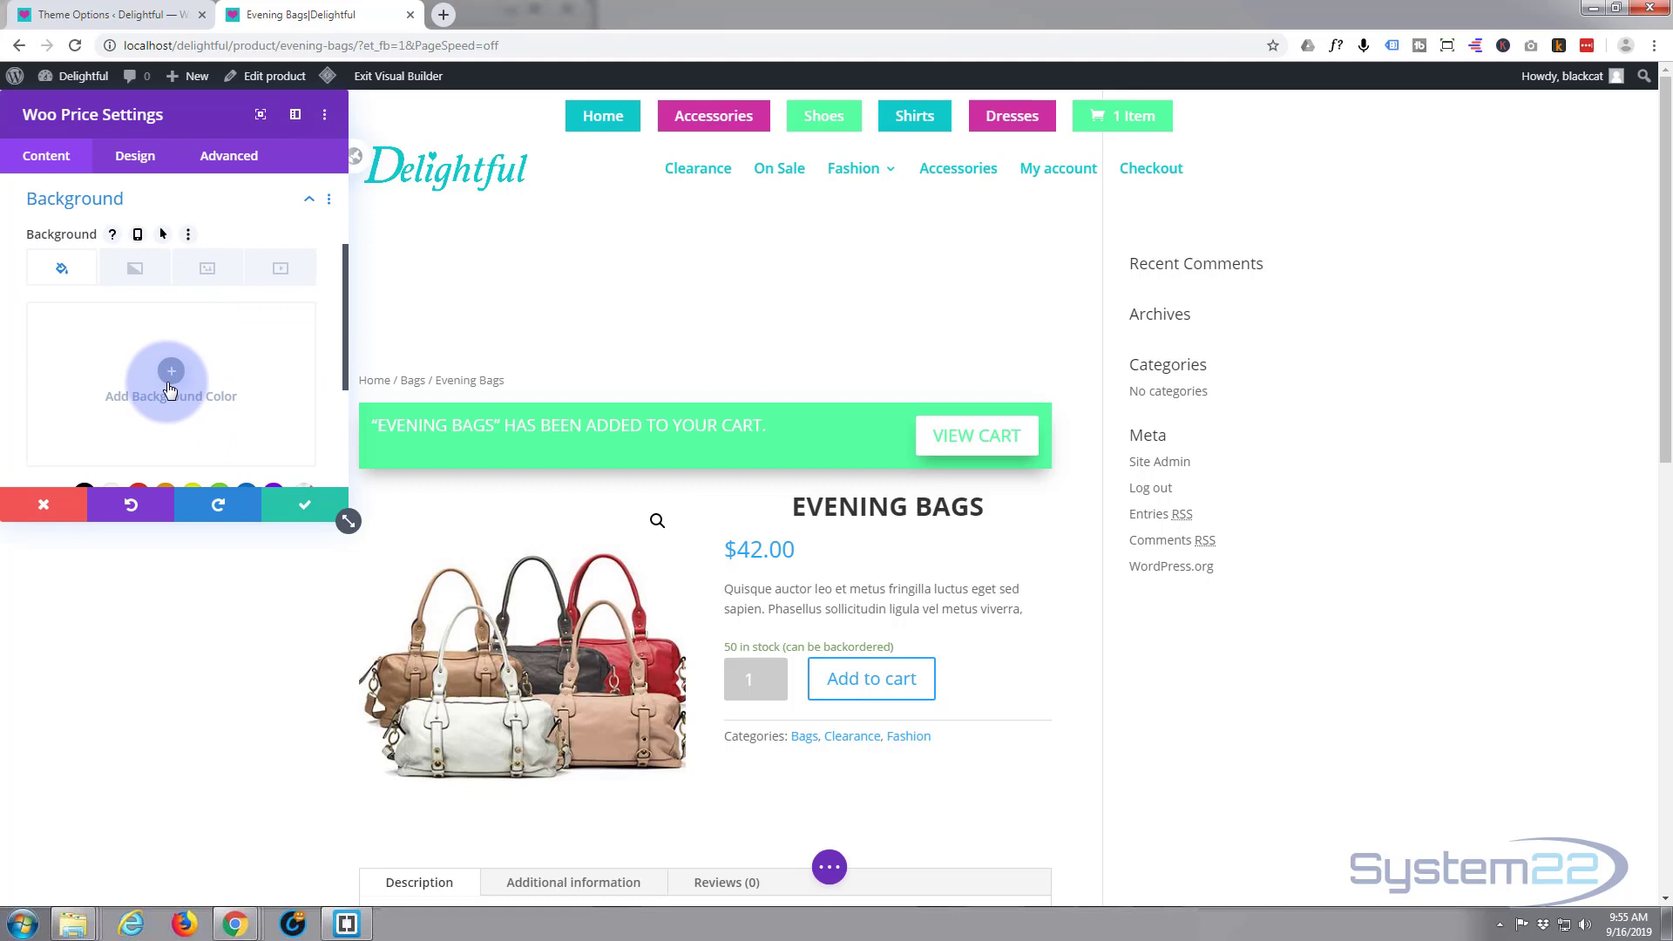
click(170, 372)
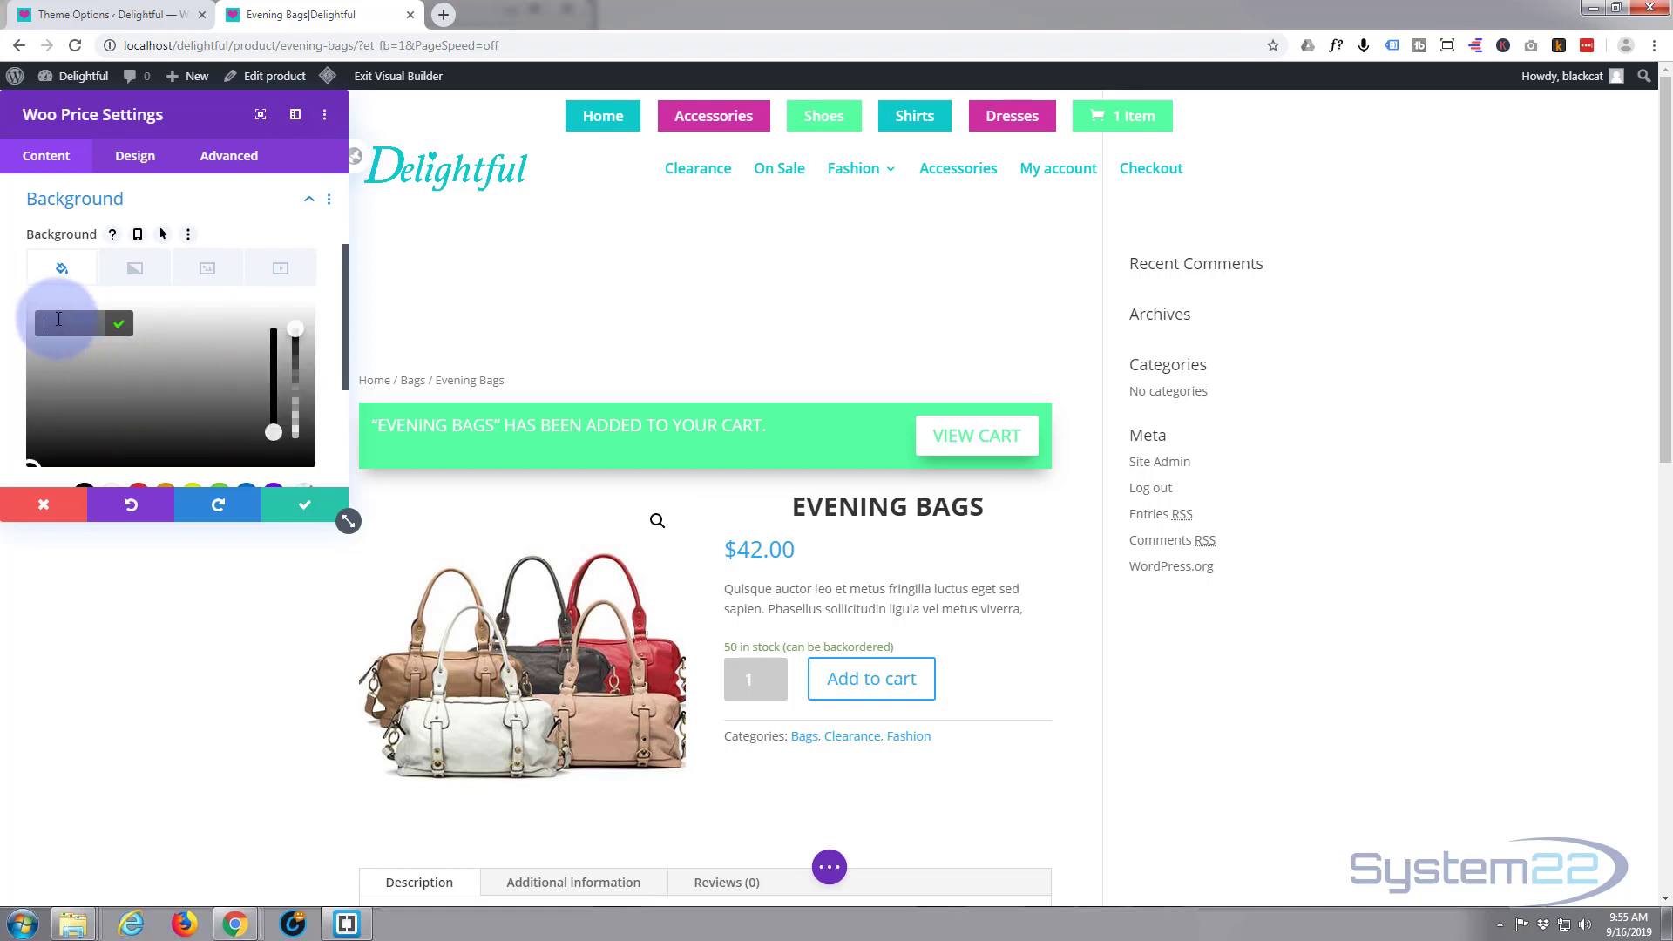
text(#54ff9e)
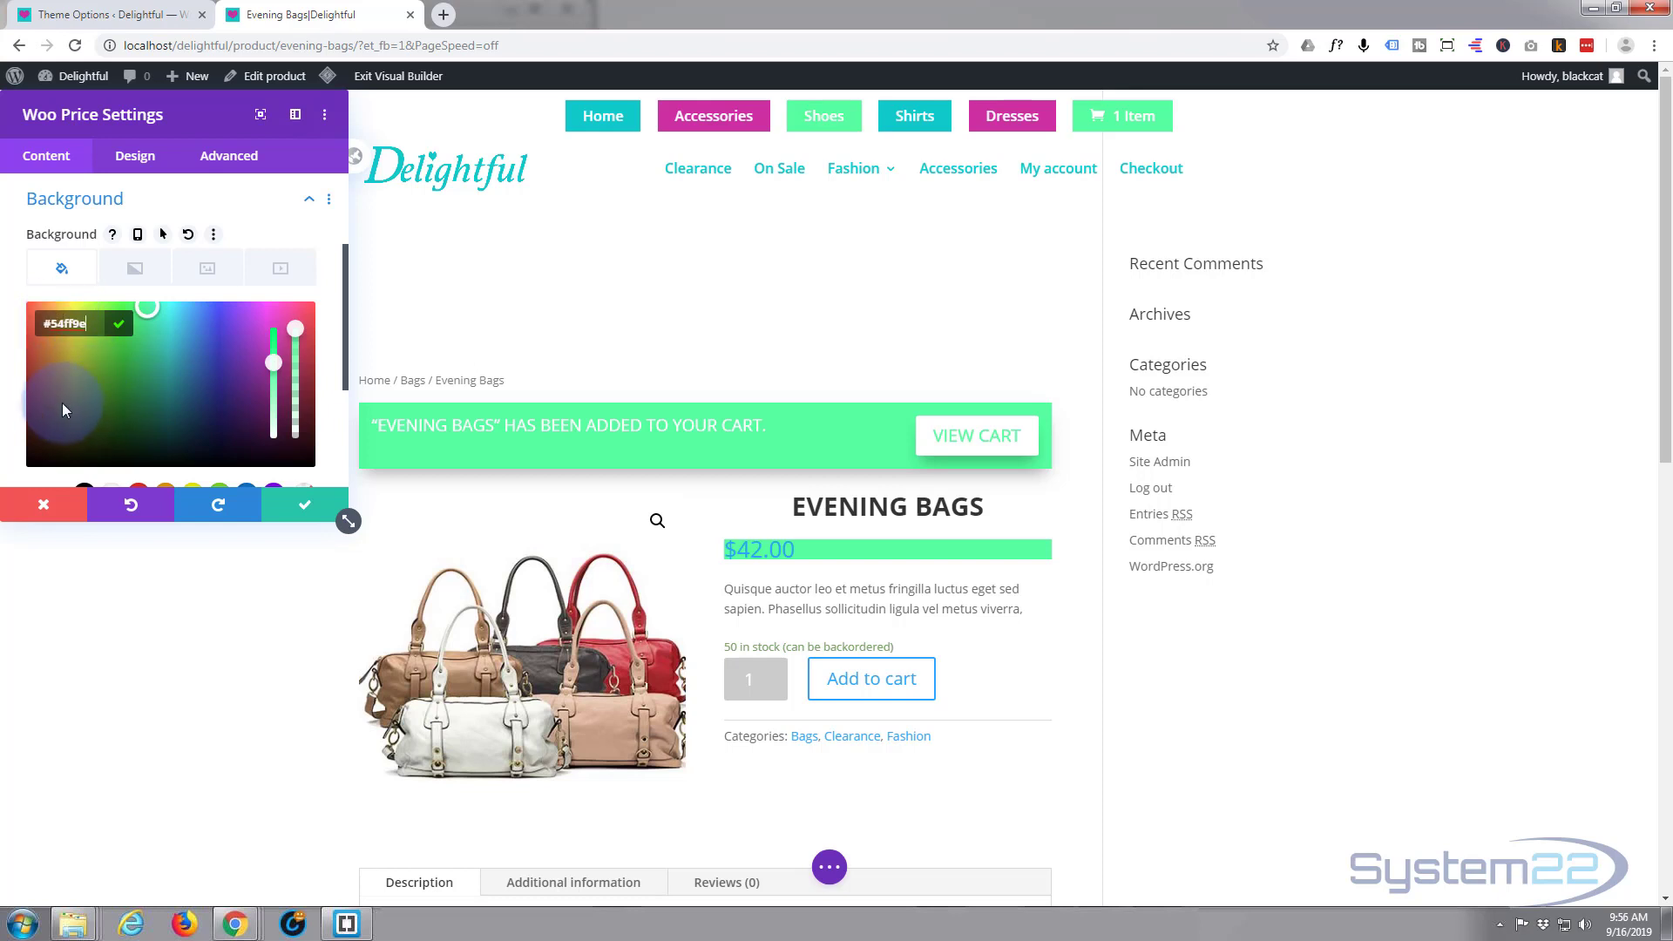
click(135, 157)
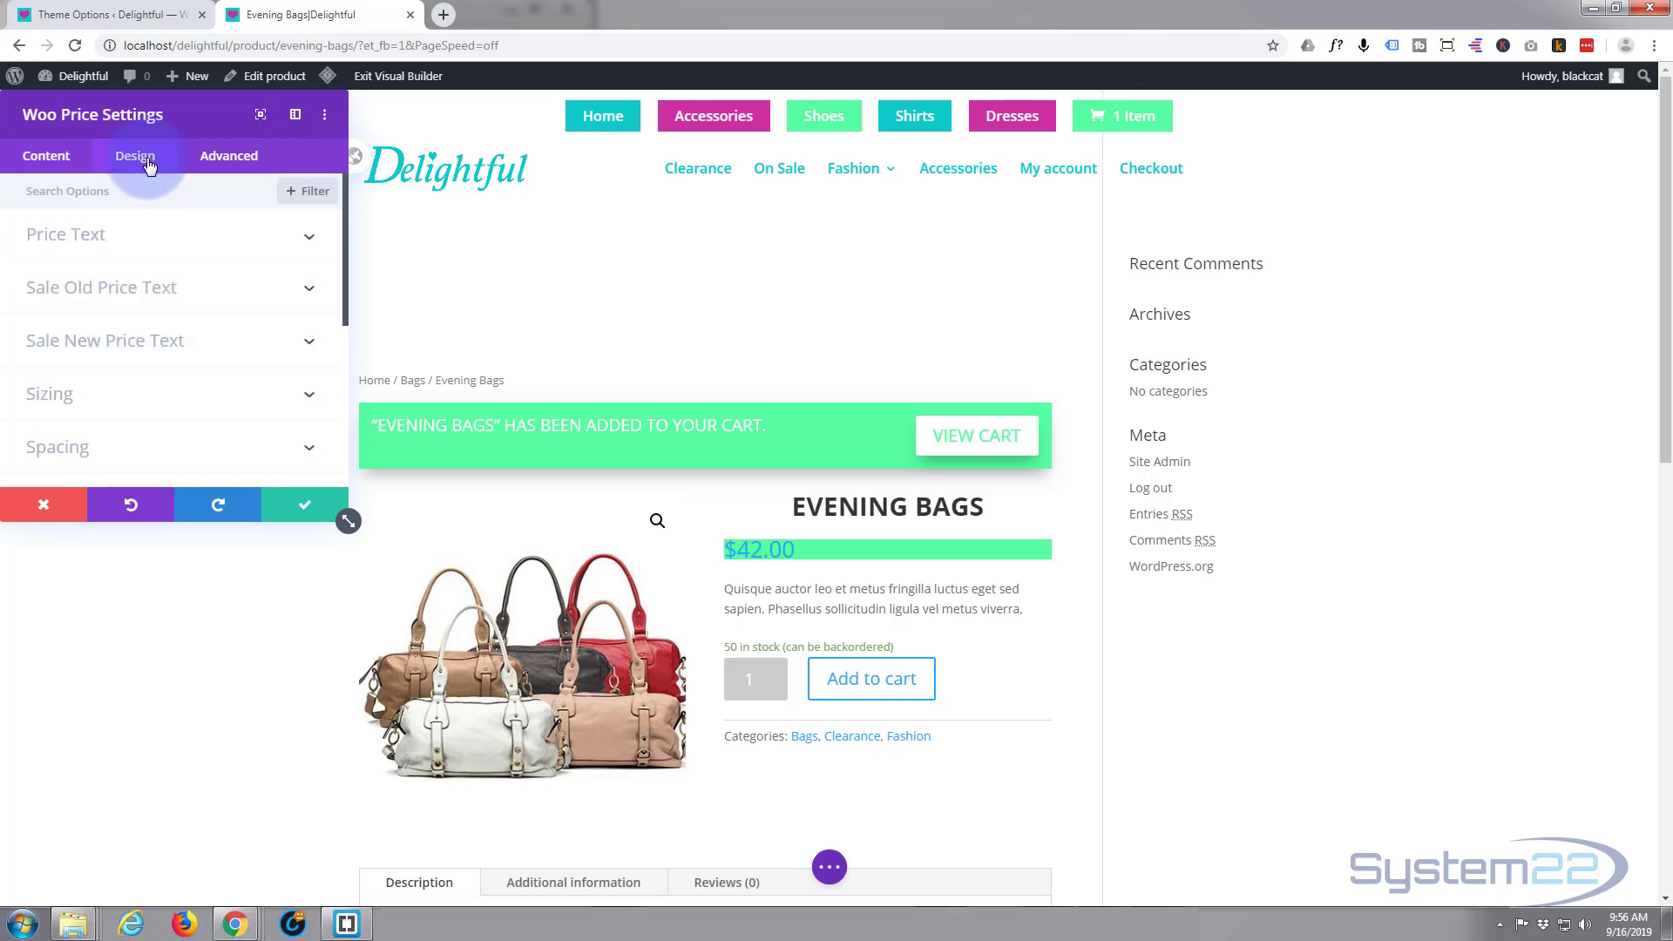
Step: Set the price box padding to 30px top and bottom and 15px left and right
click(153, 447)
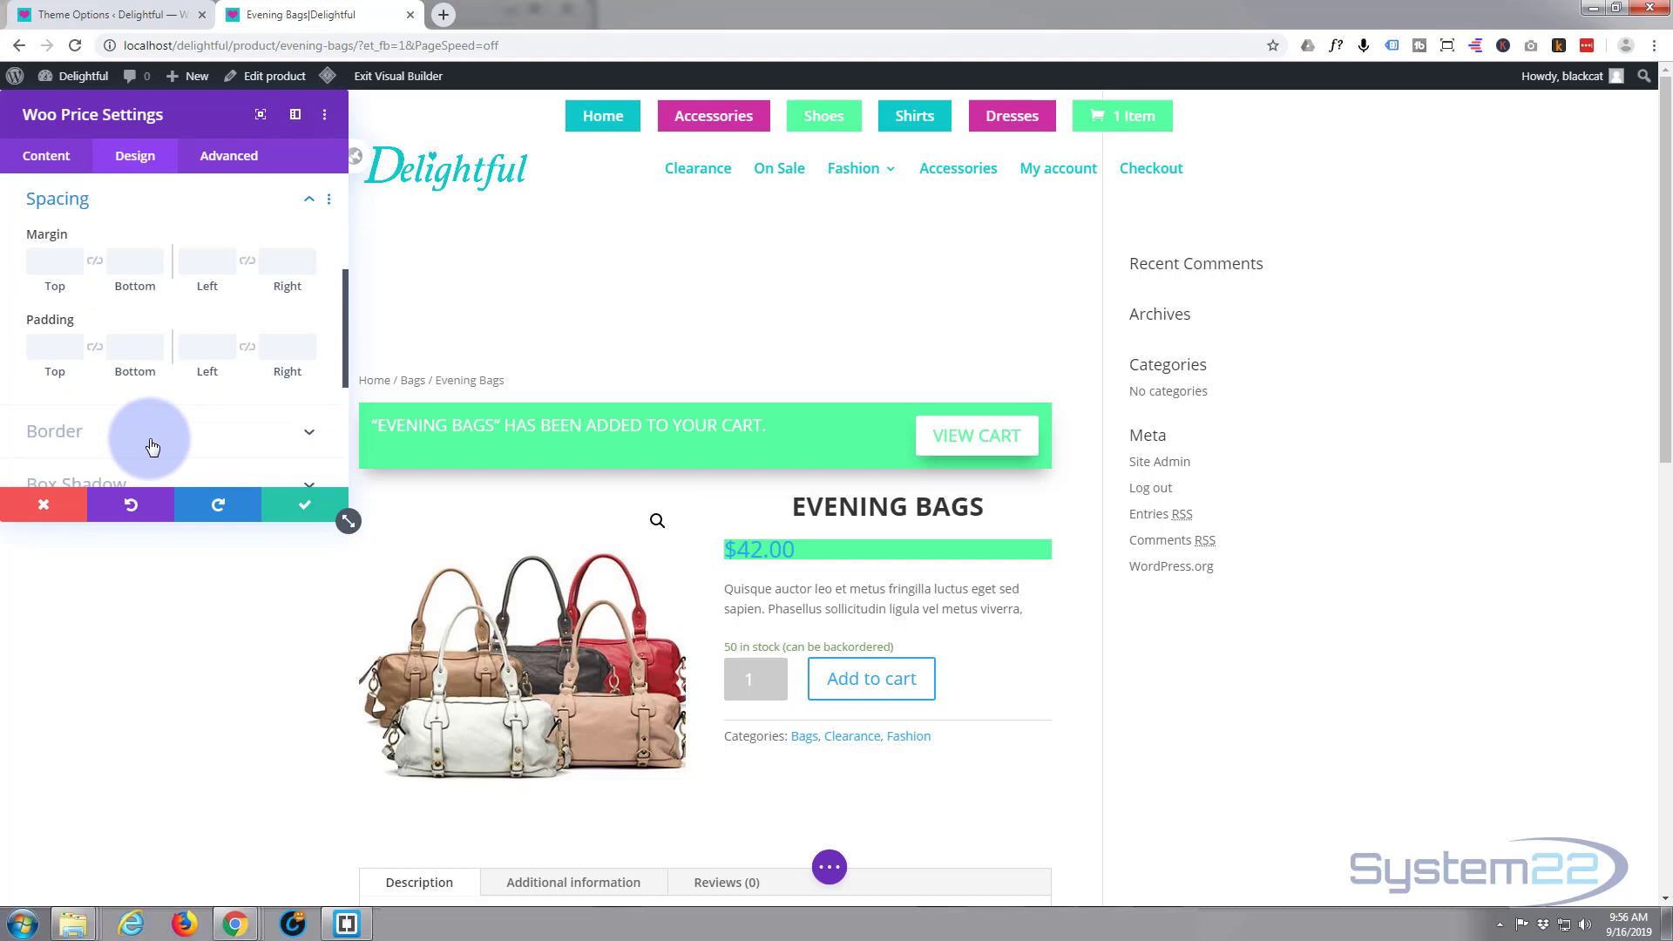
click(41, 345)
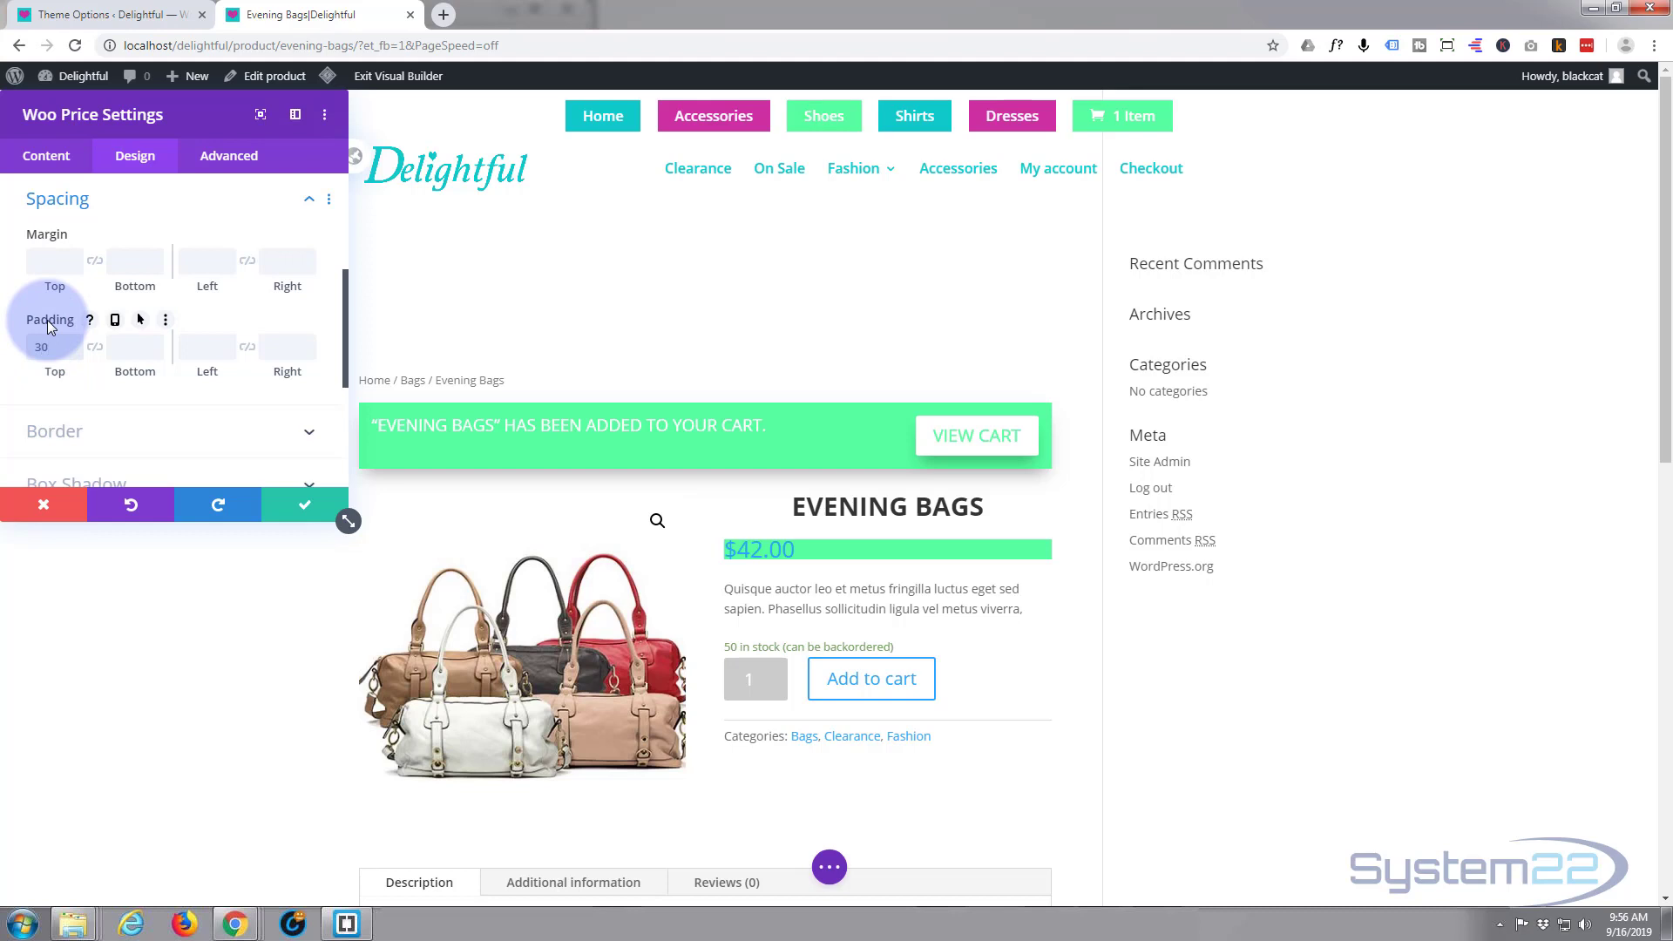
text(30px)
click(97, 347)
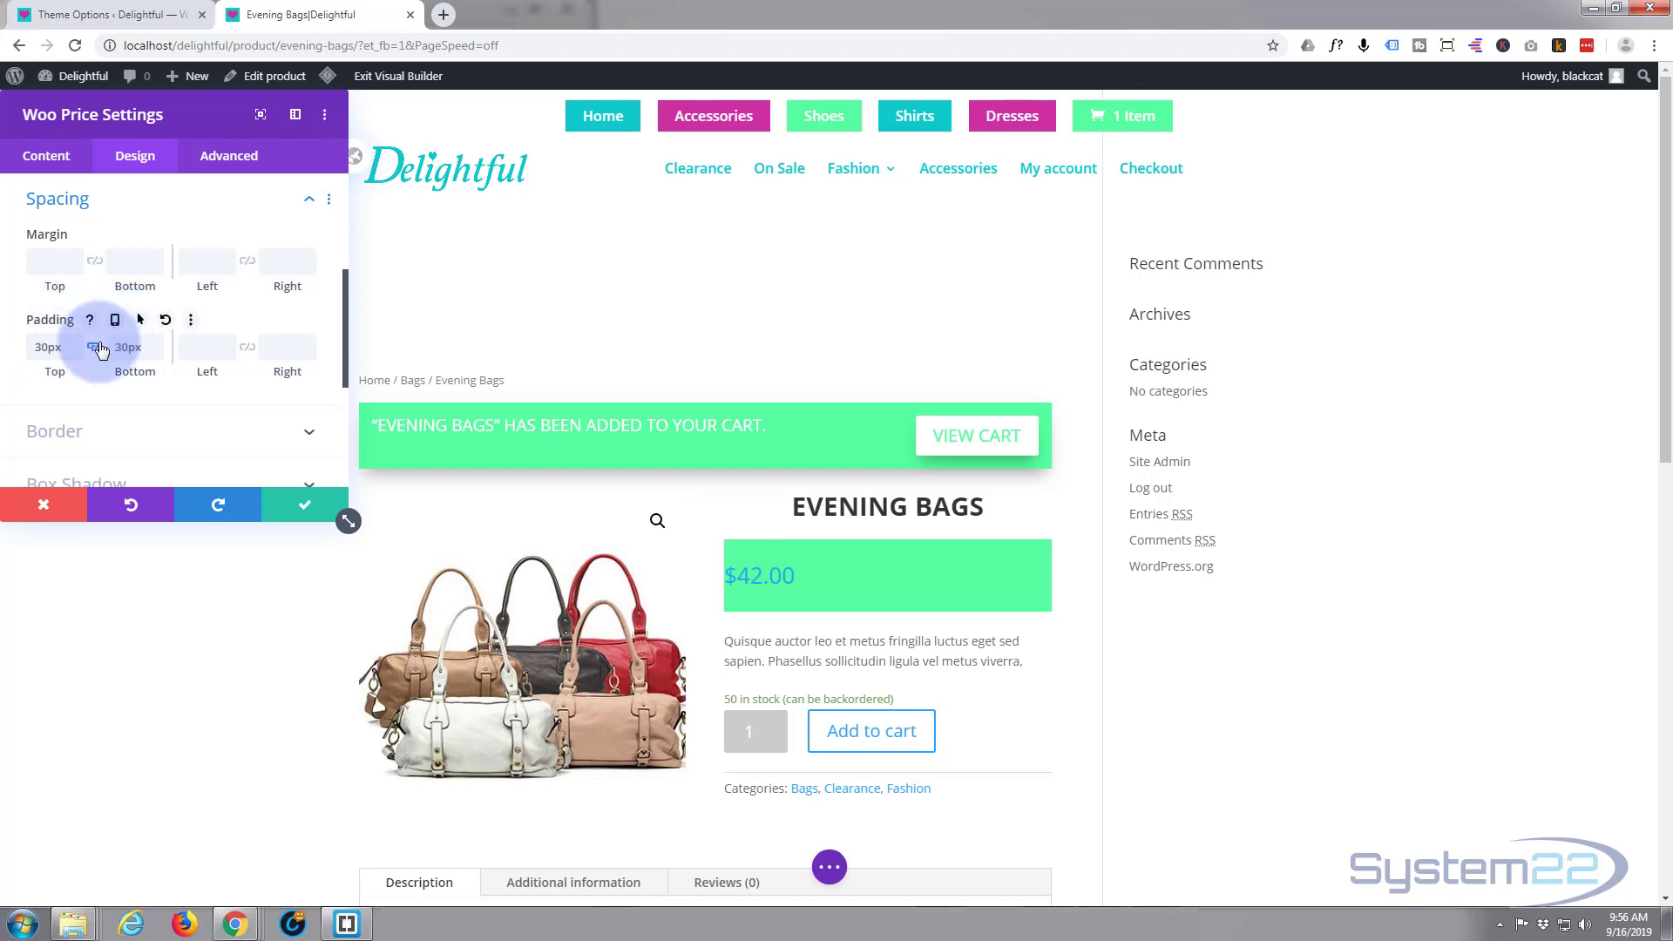
click(206, 349)
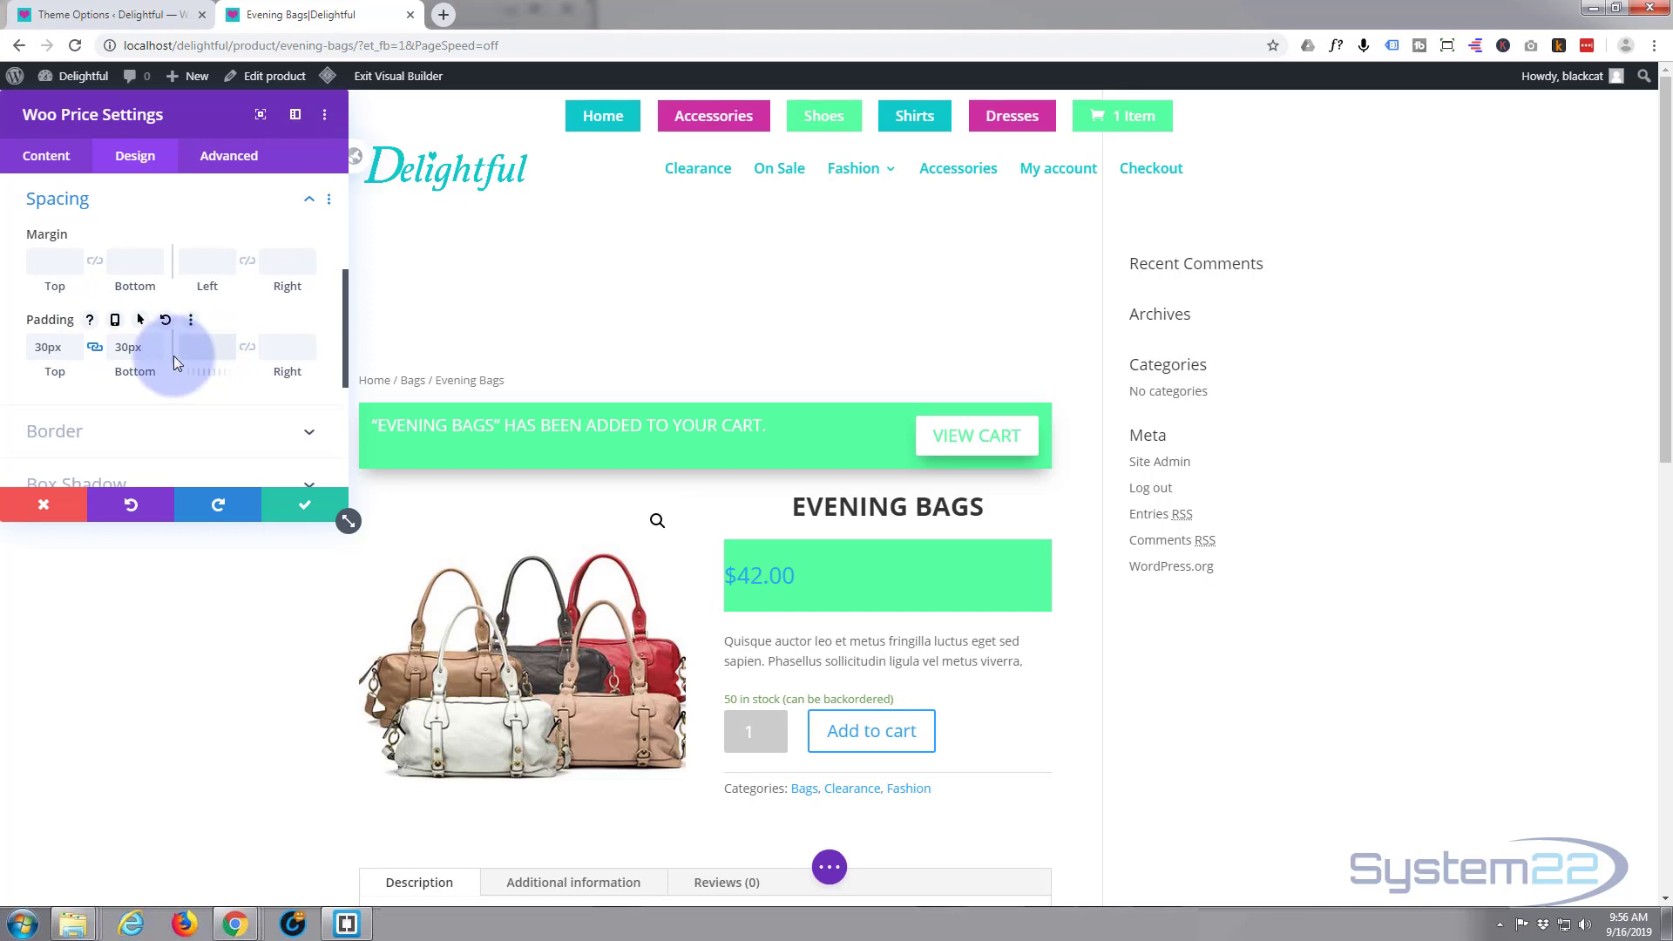
text(5px)
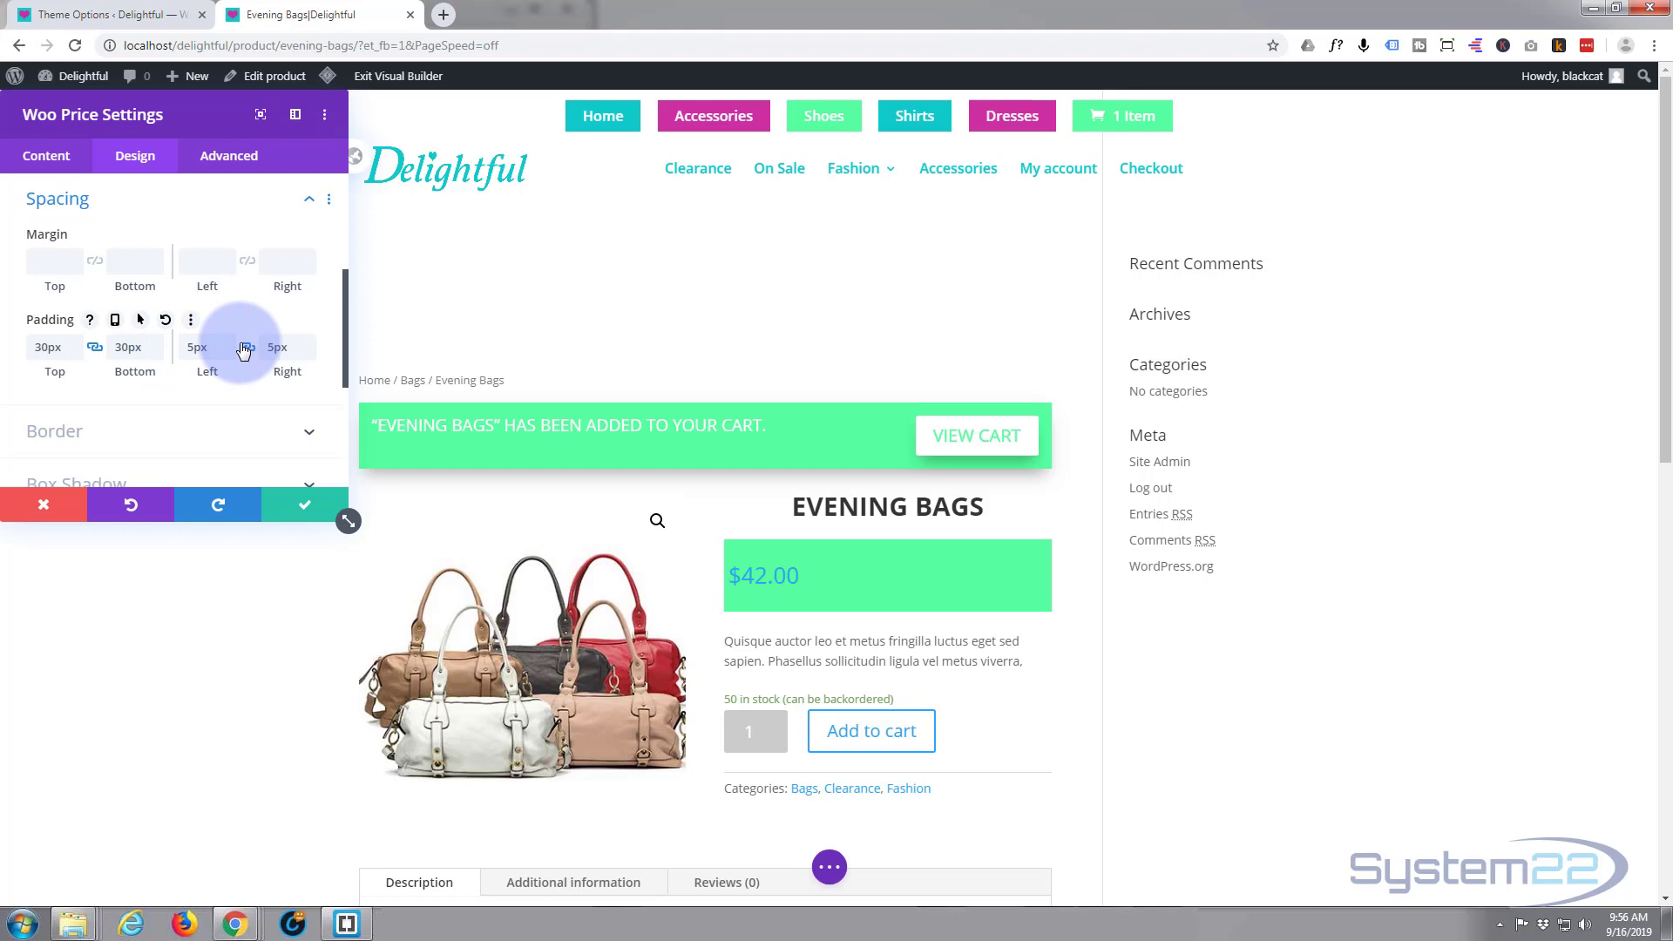
click(190, 349)
text(1)
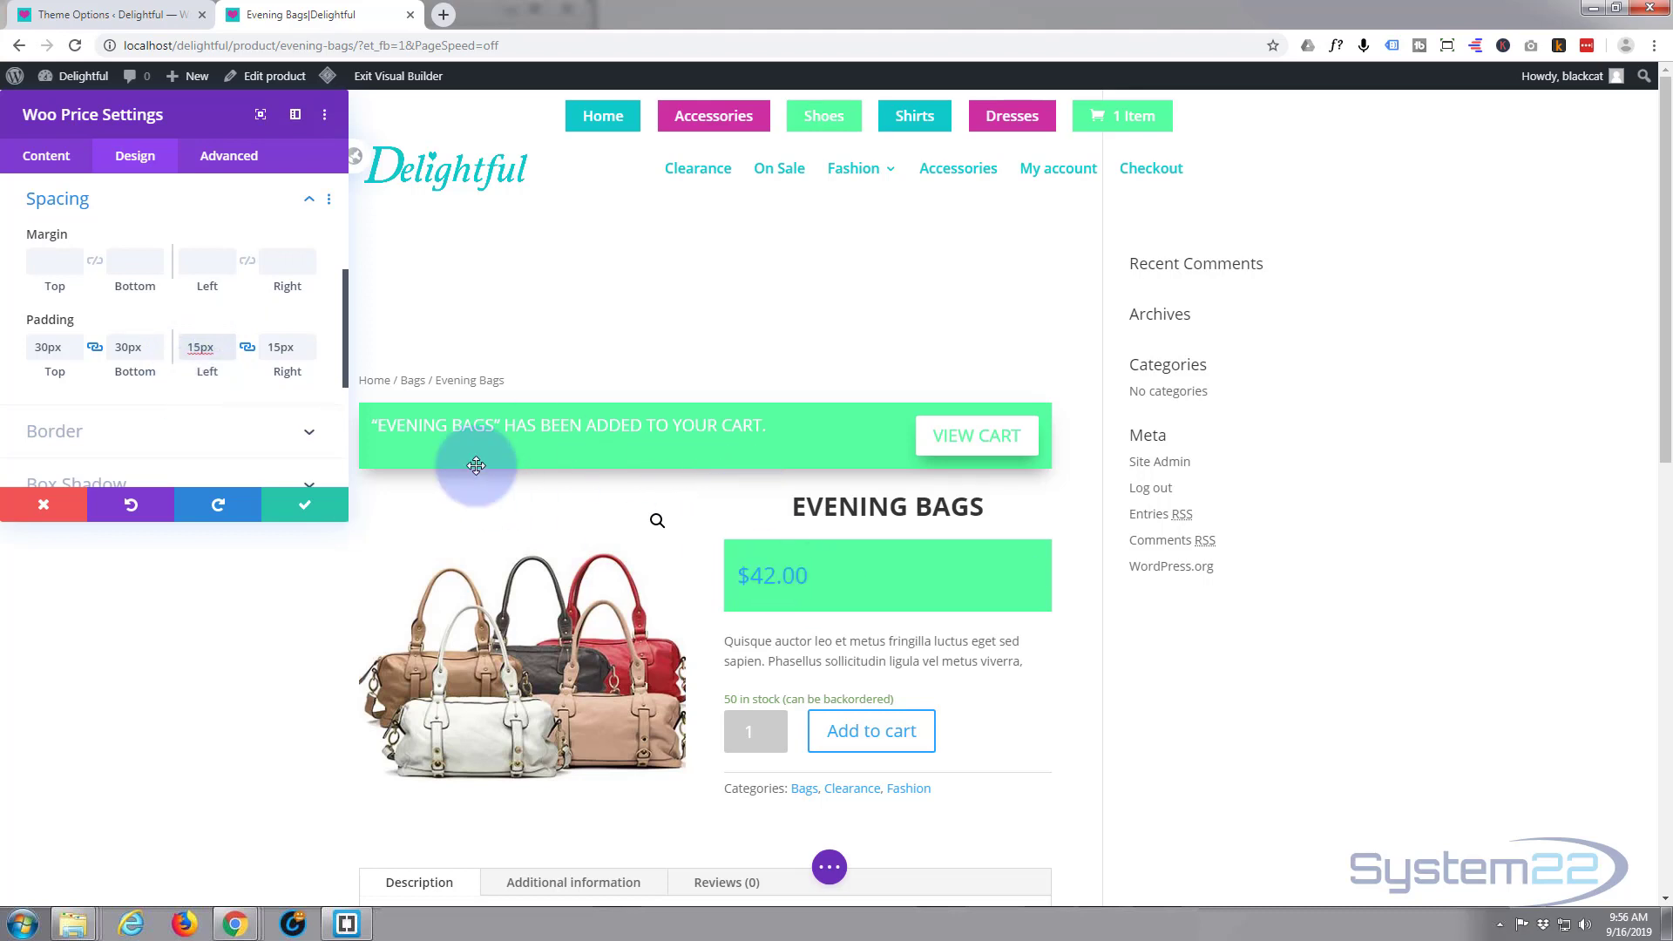
scroll(139, 277, down, 2)
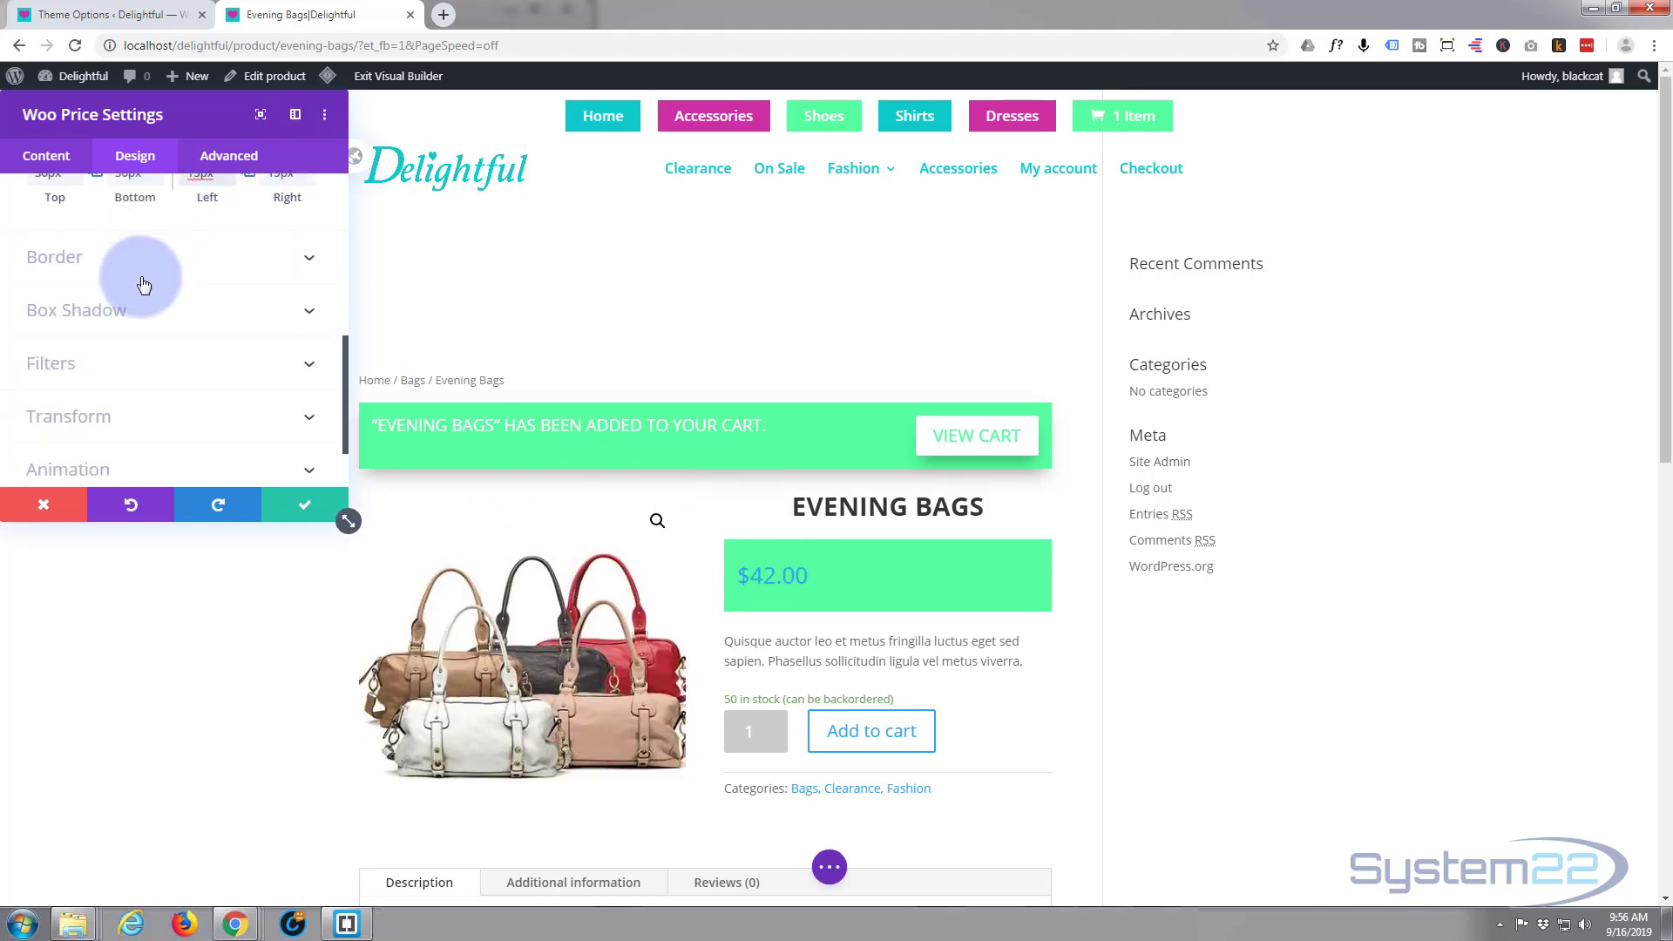
scroll(144, 285, up, 3)
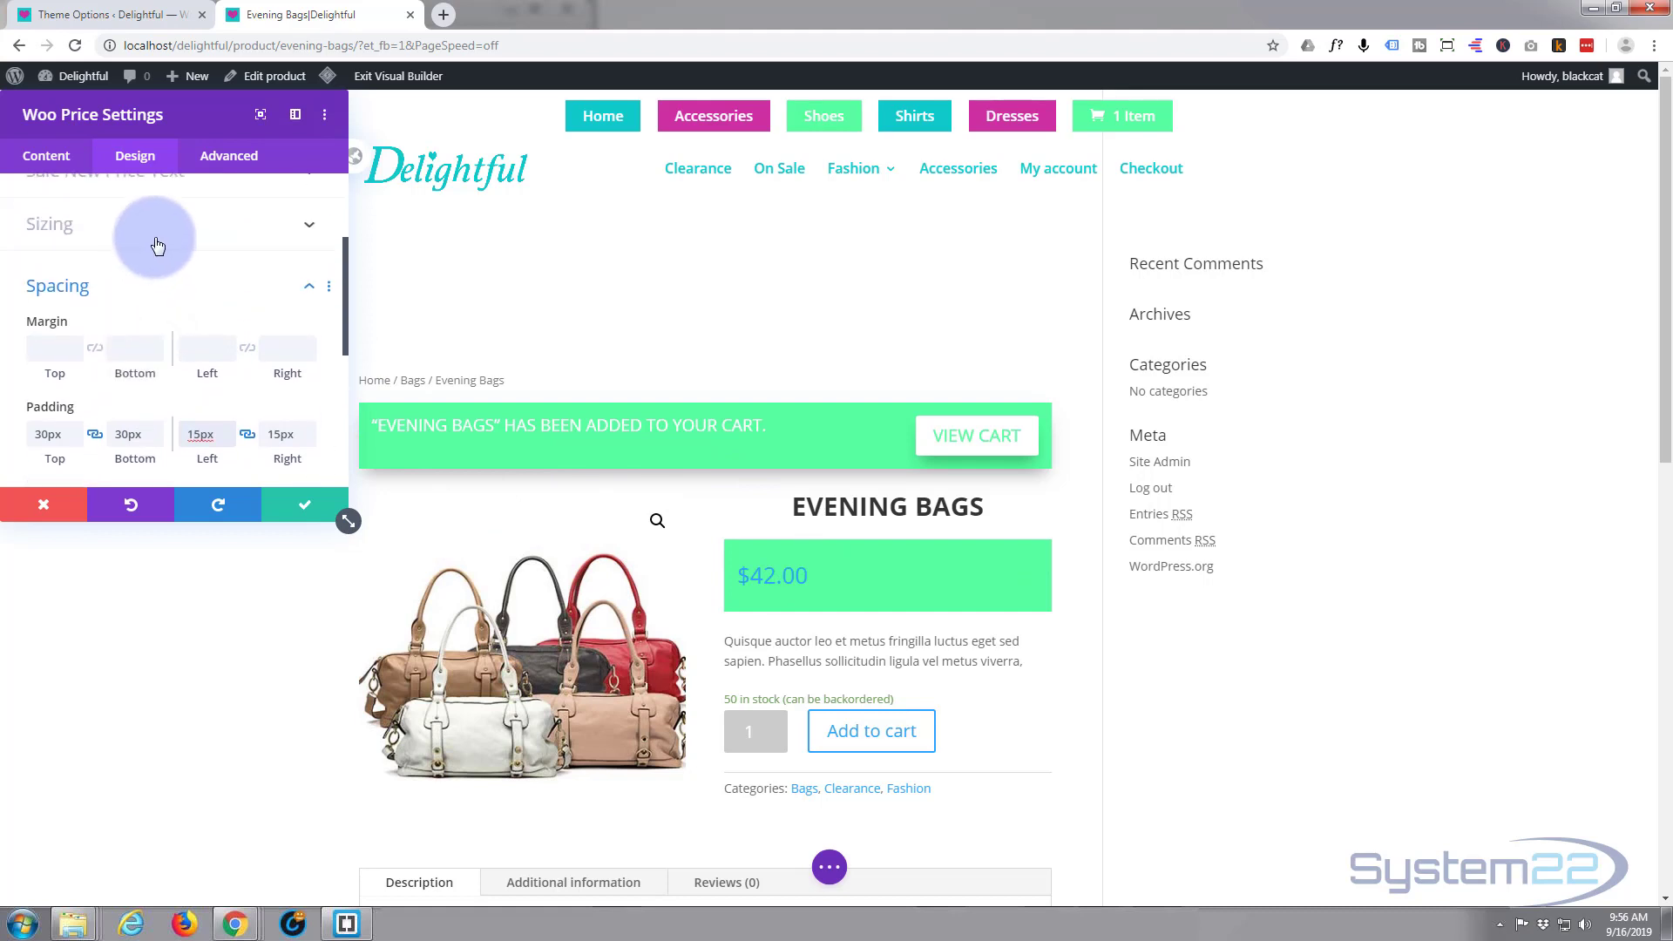
Step: Set the Woo Price module's width to 130px
click(156, 240)
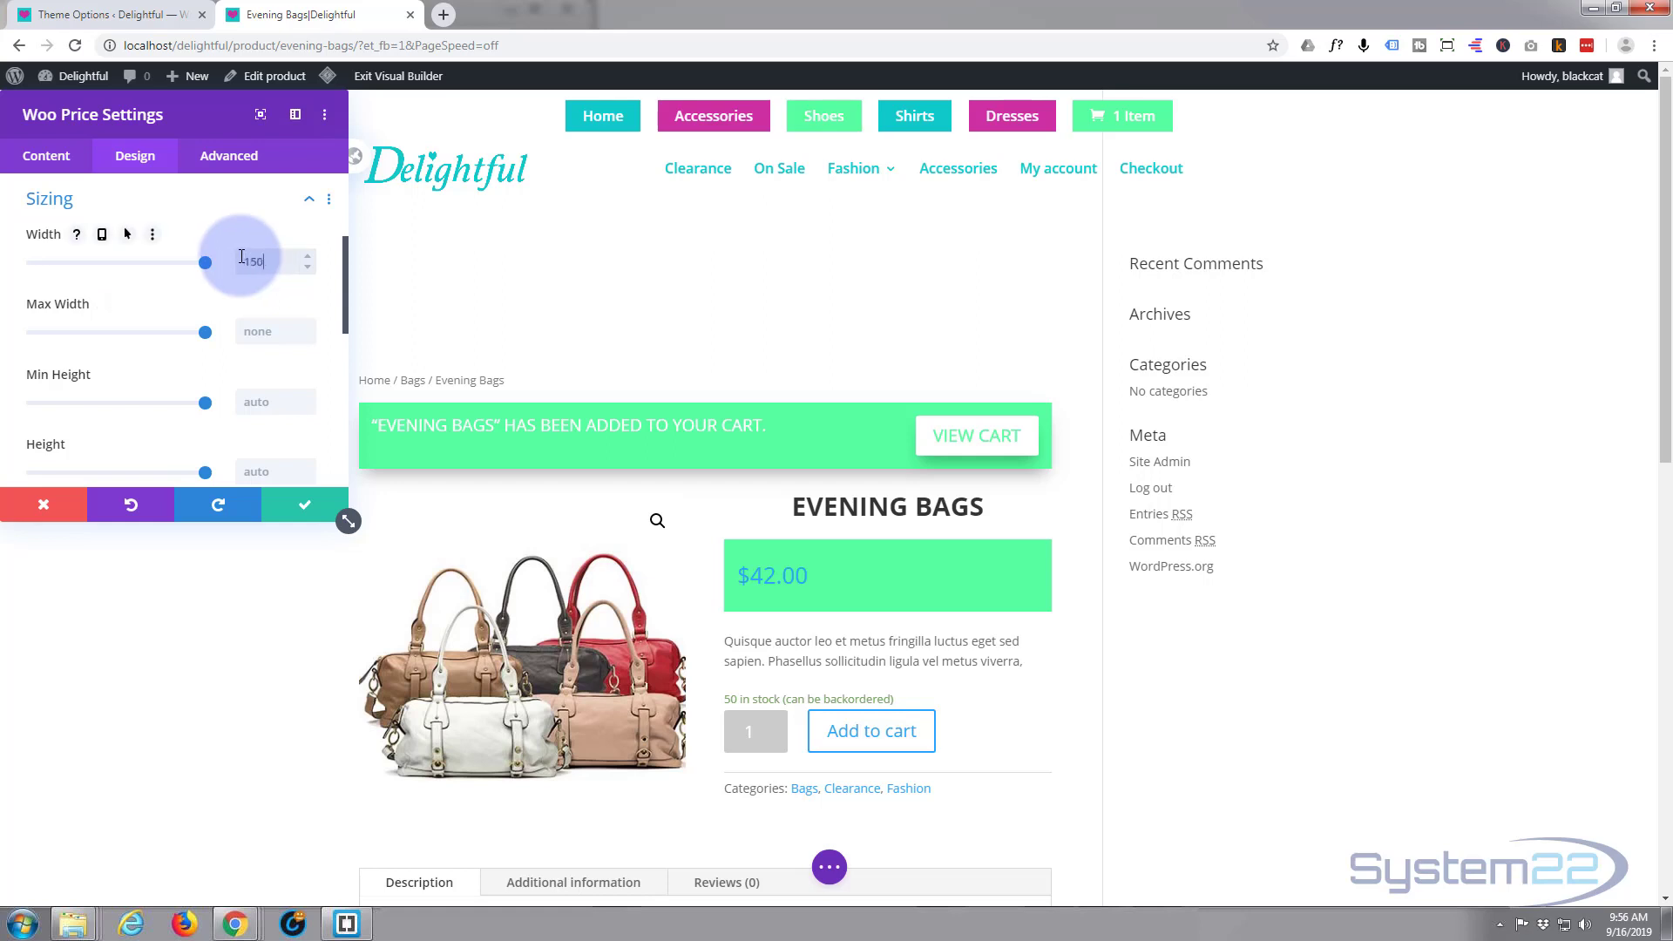
text(px)
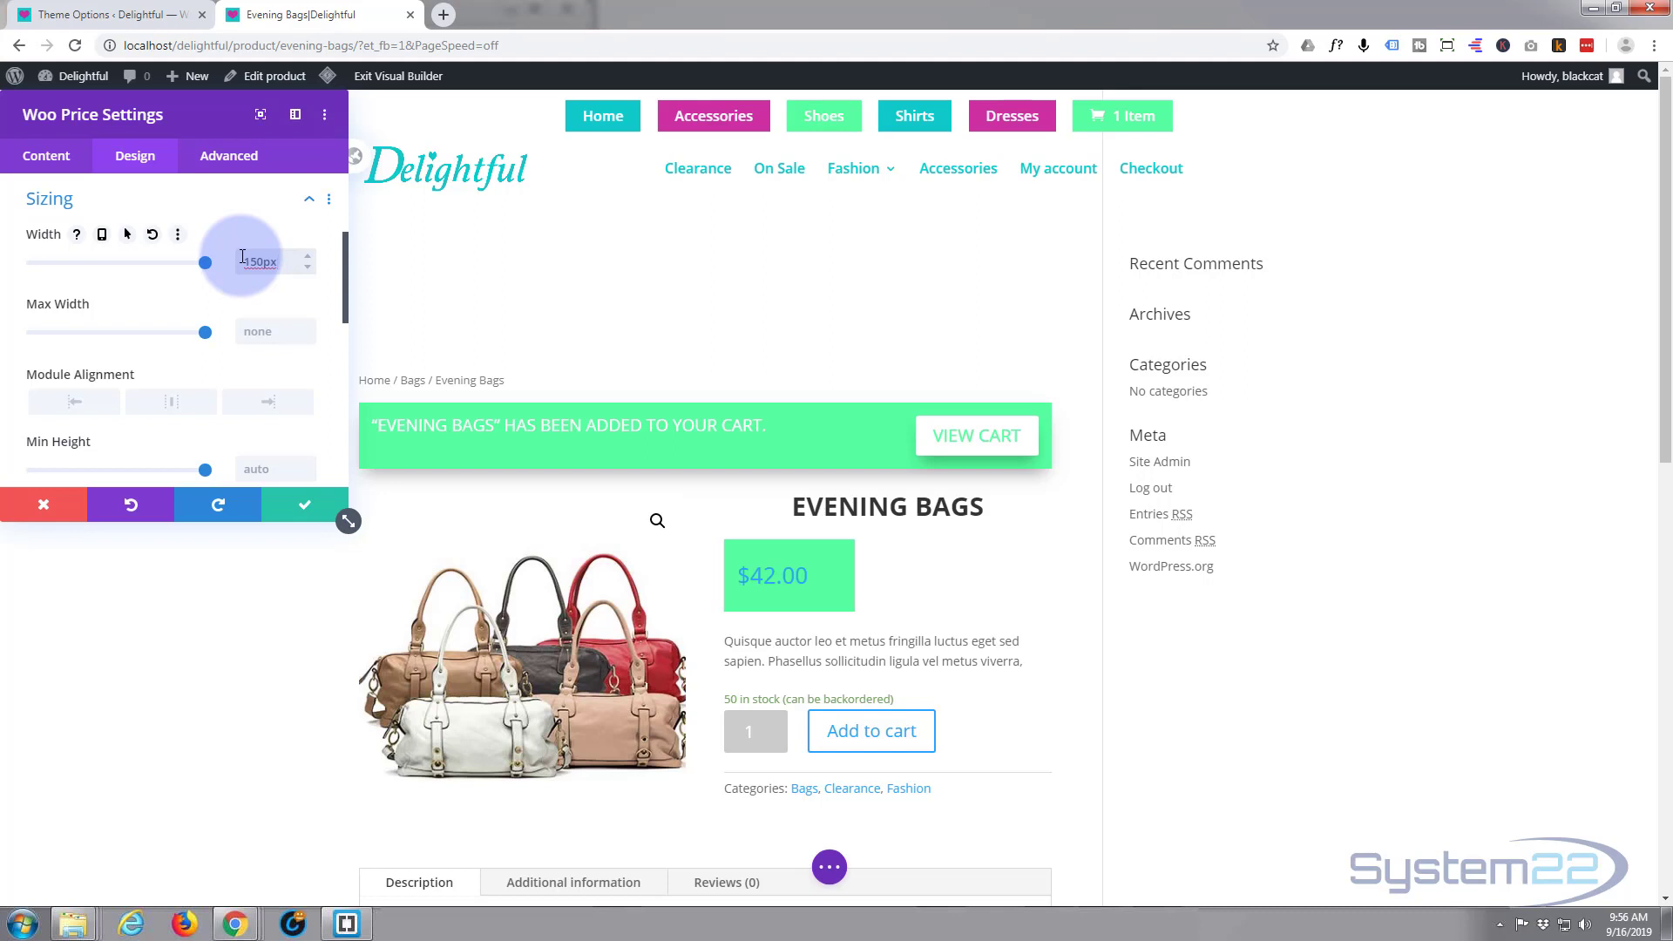
drag(242, 258, 283, 263)
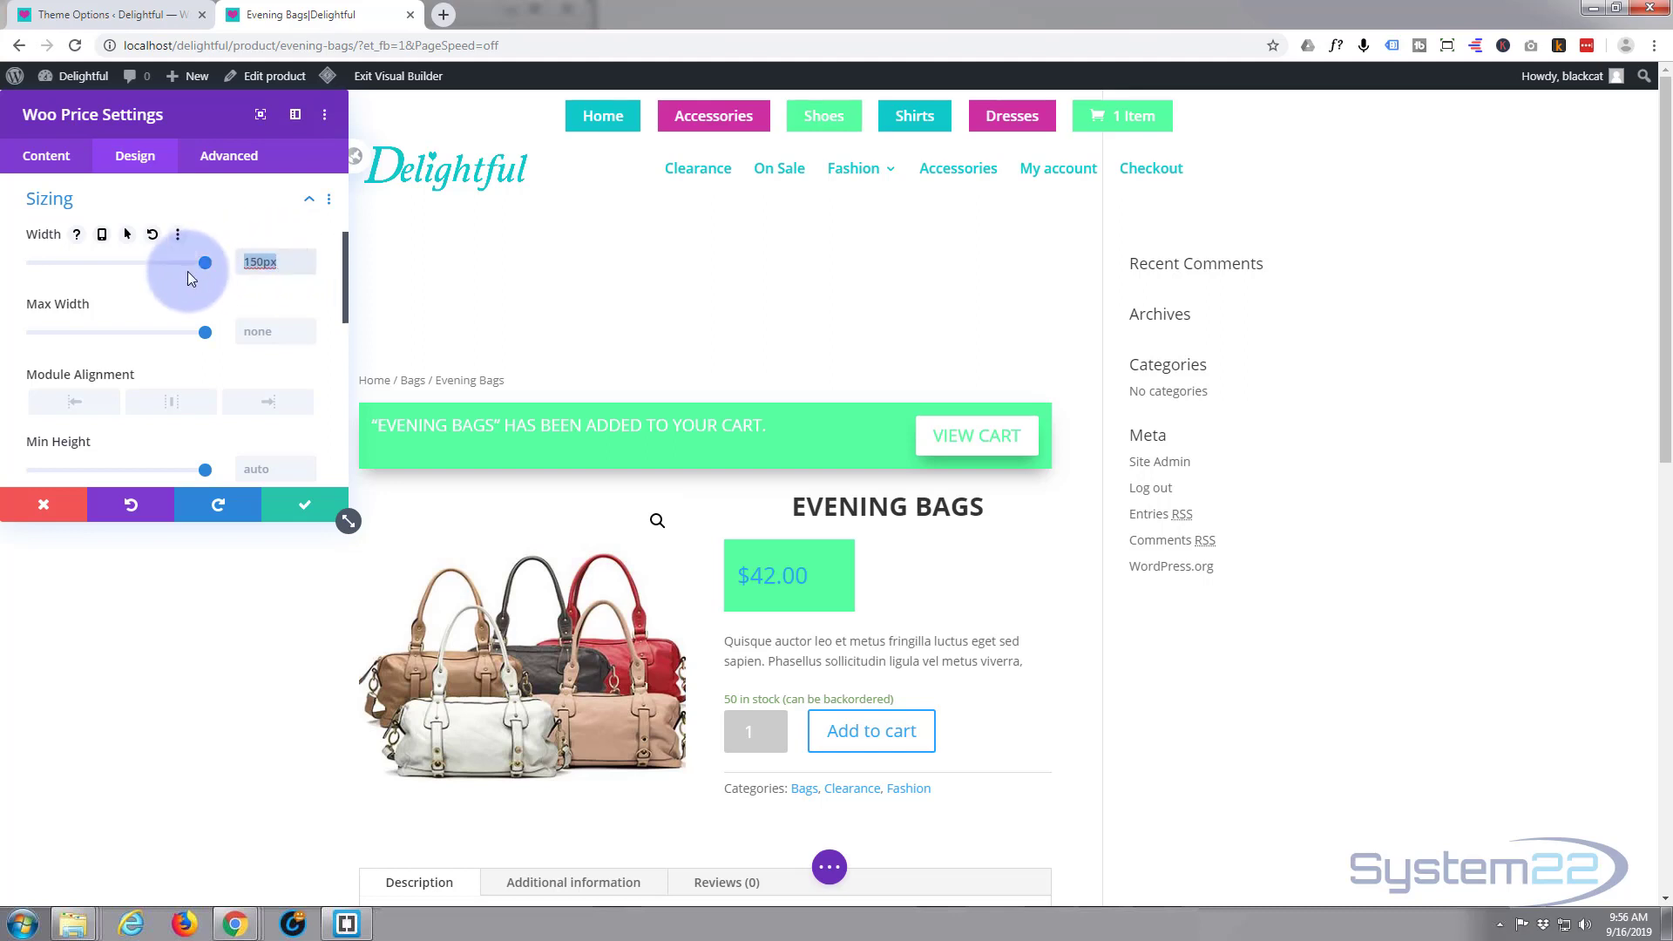
text(100px)
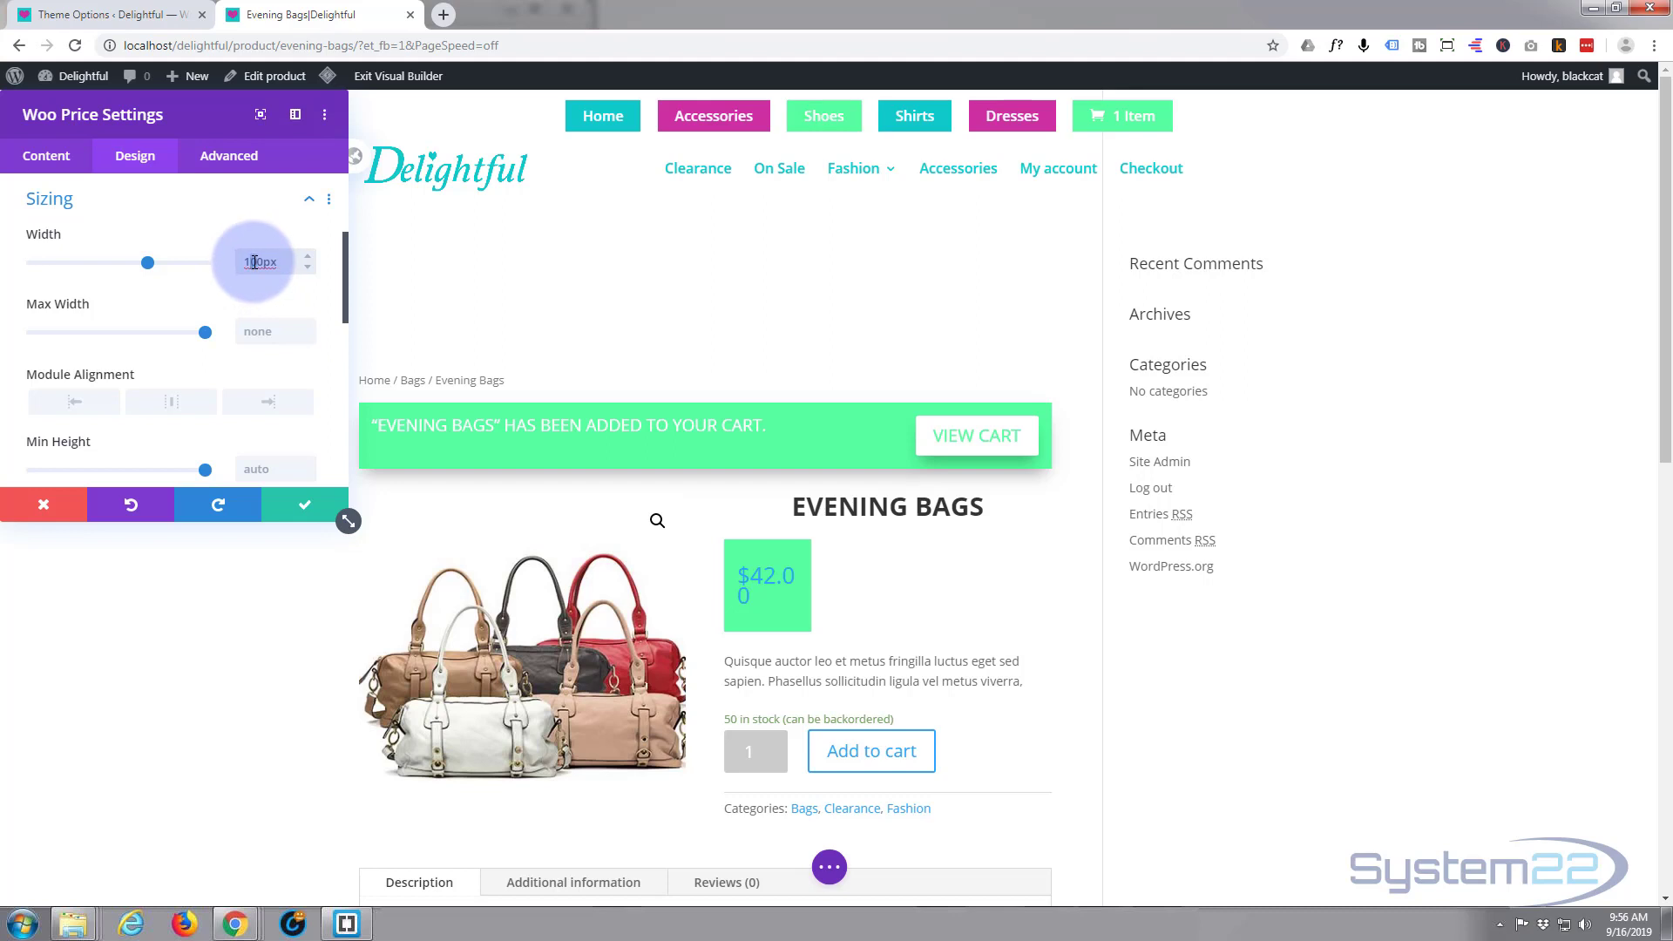
key(Delete)
text(3)
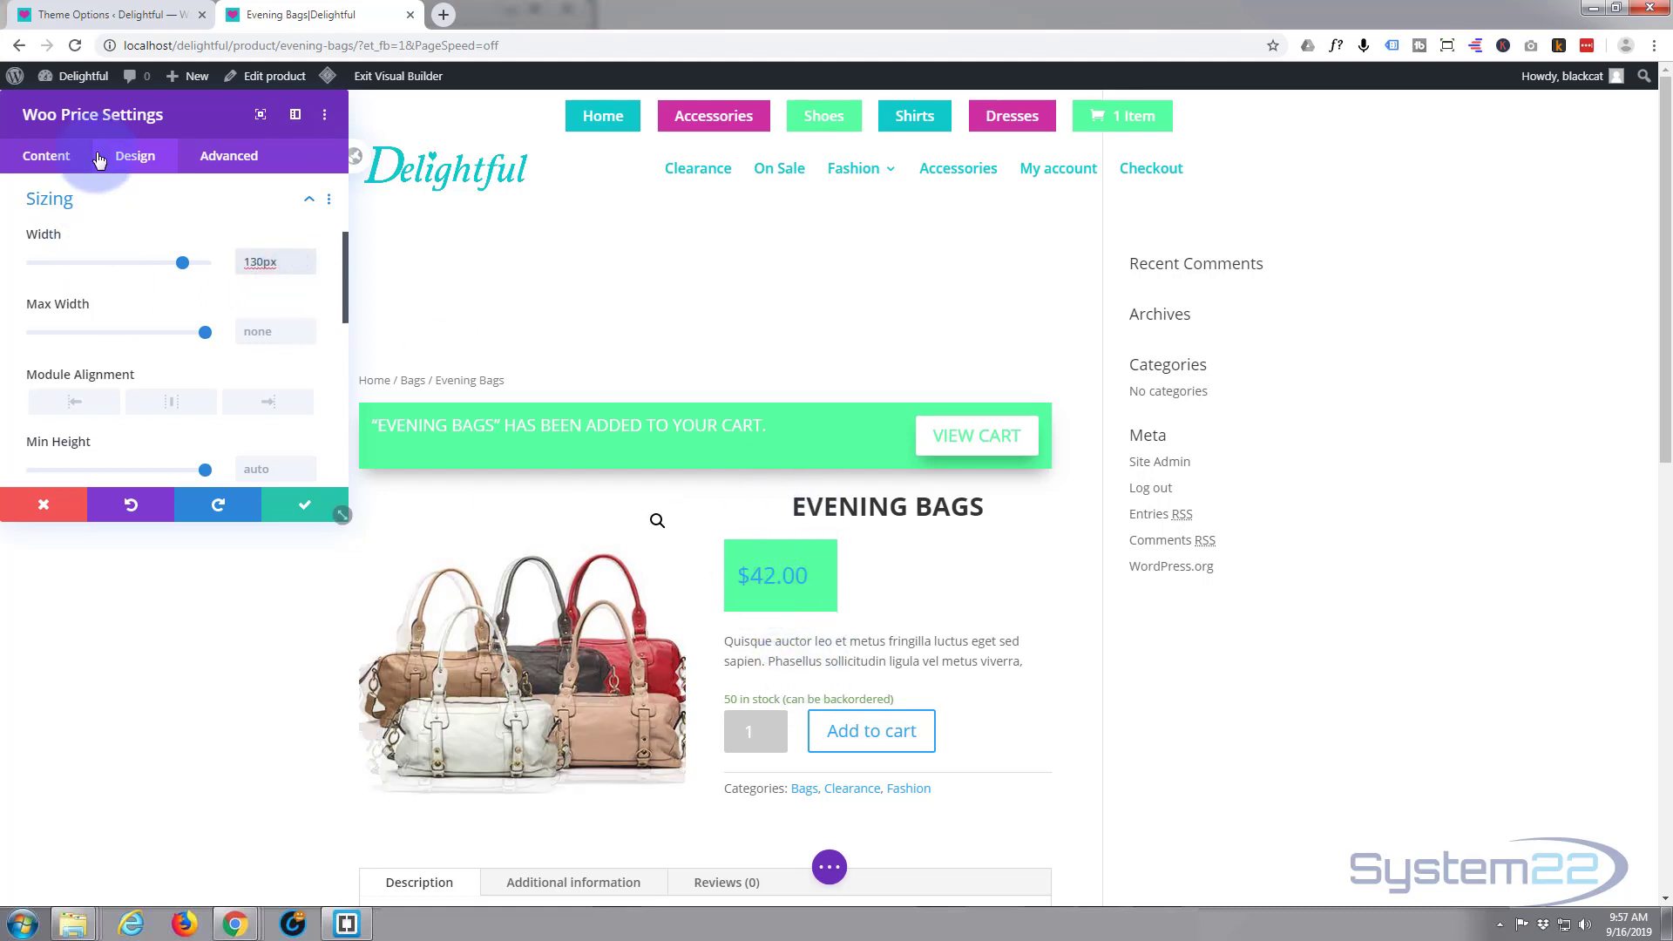
Step: Under Price Text, set the $42.00 price's text alignment to center
scroll(134, 232, up, 4)
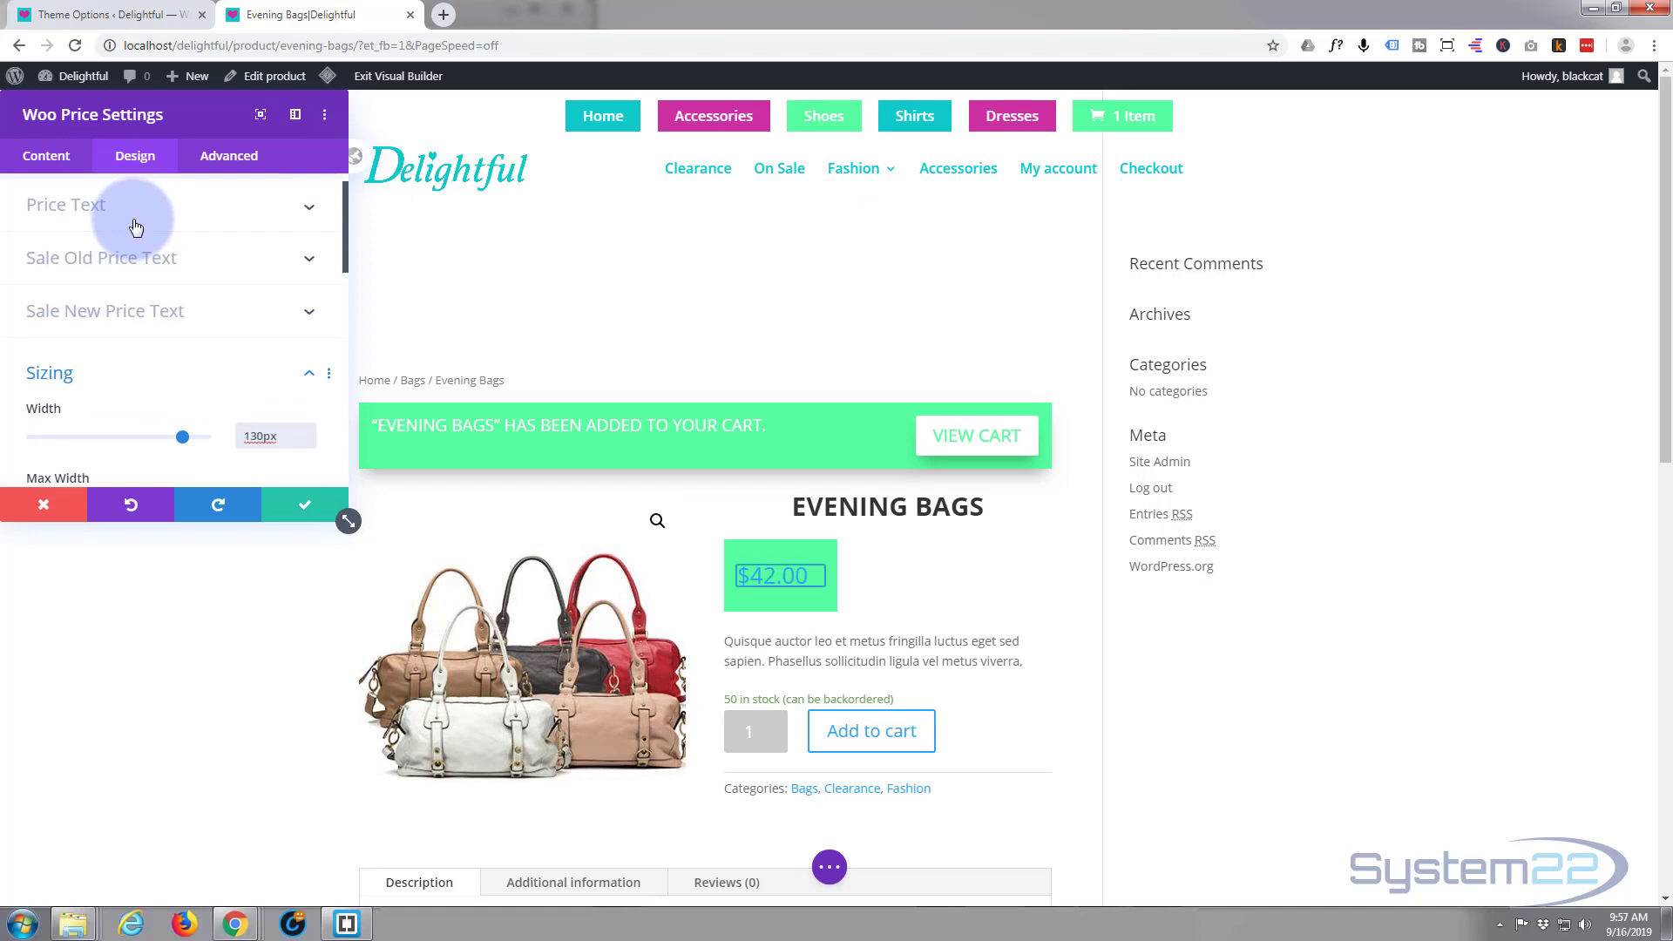
click(135, 232)
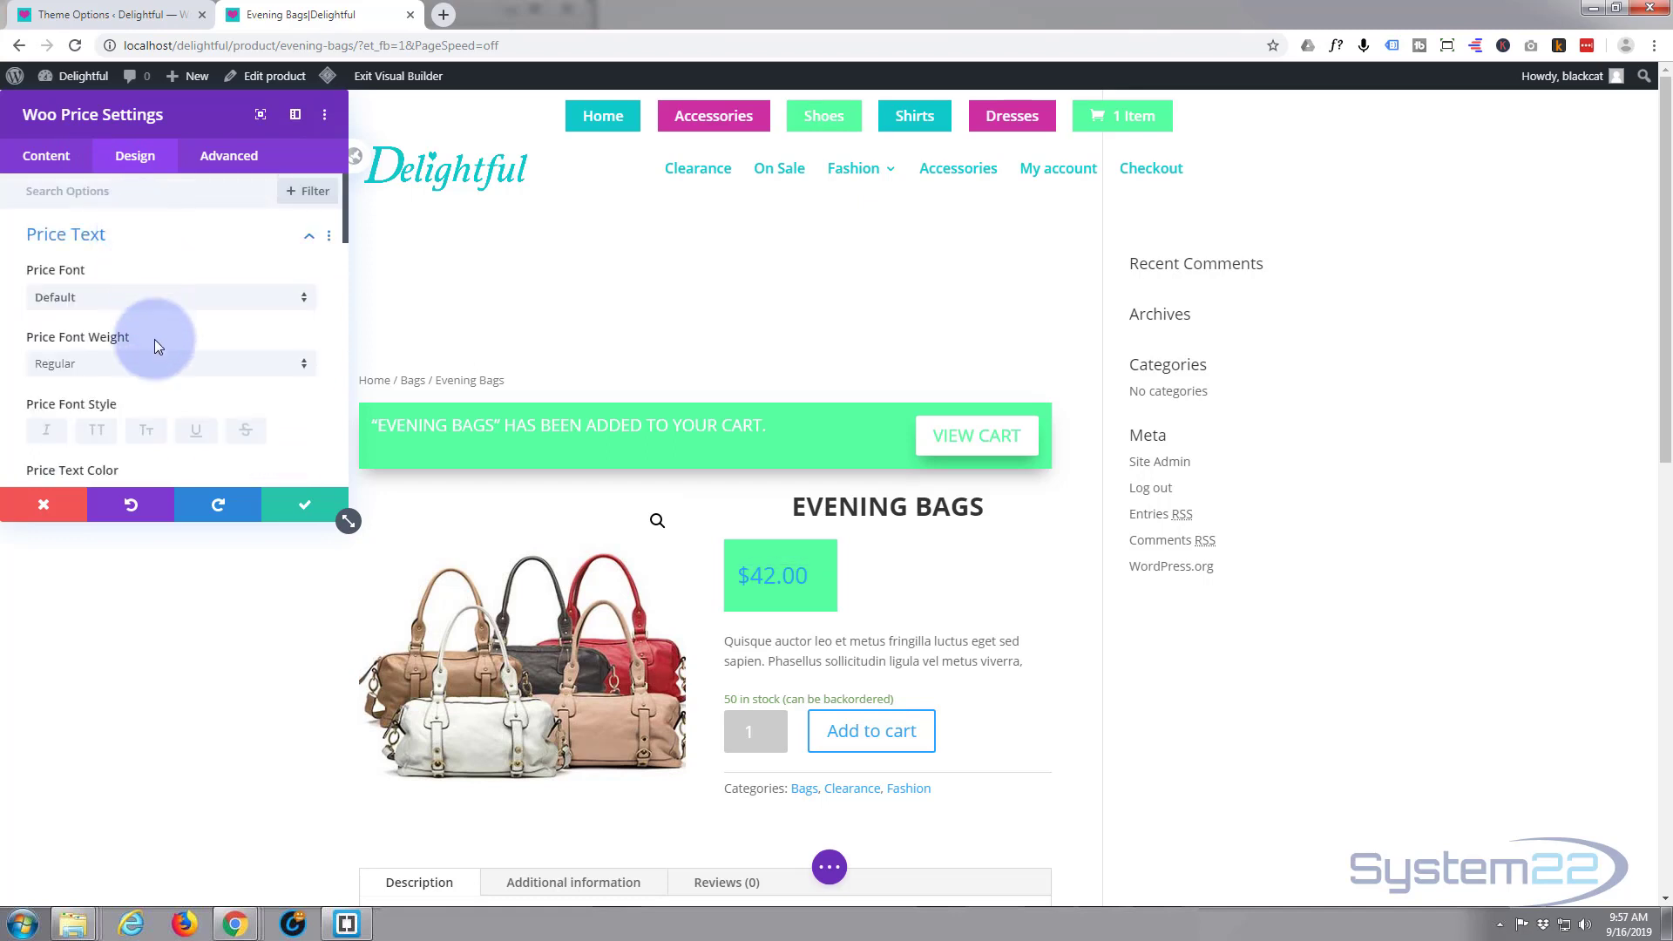
scroll(151, 389, down, 5)
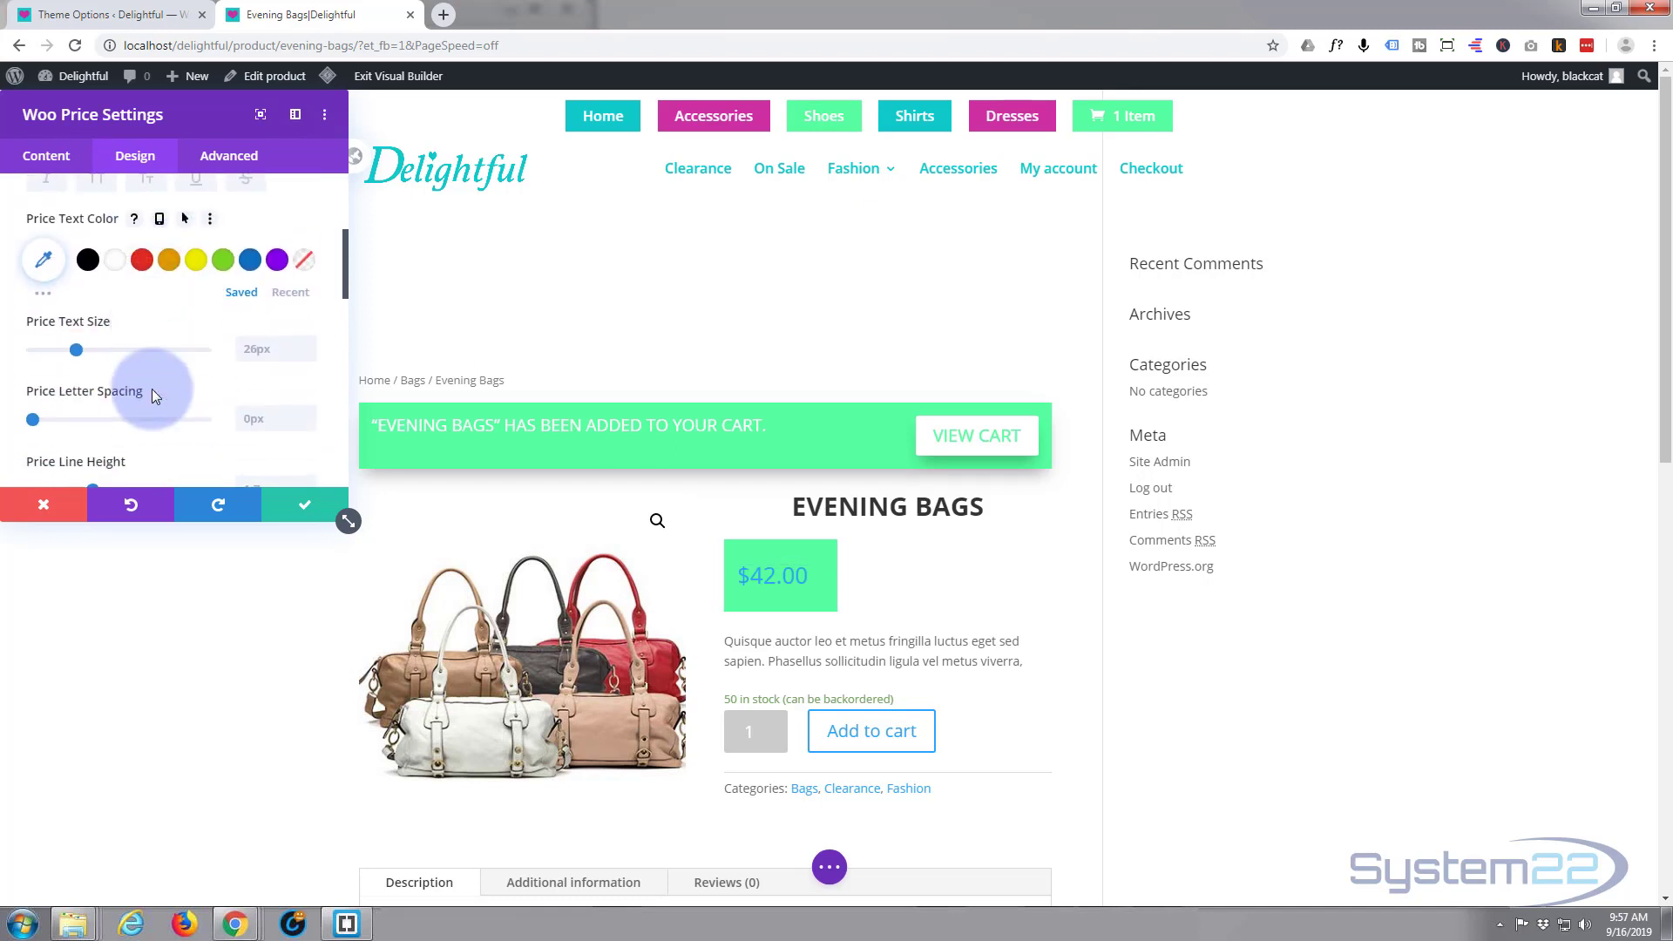
scroll(152, 388, down, 5)
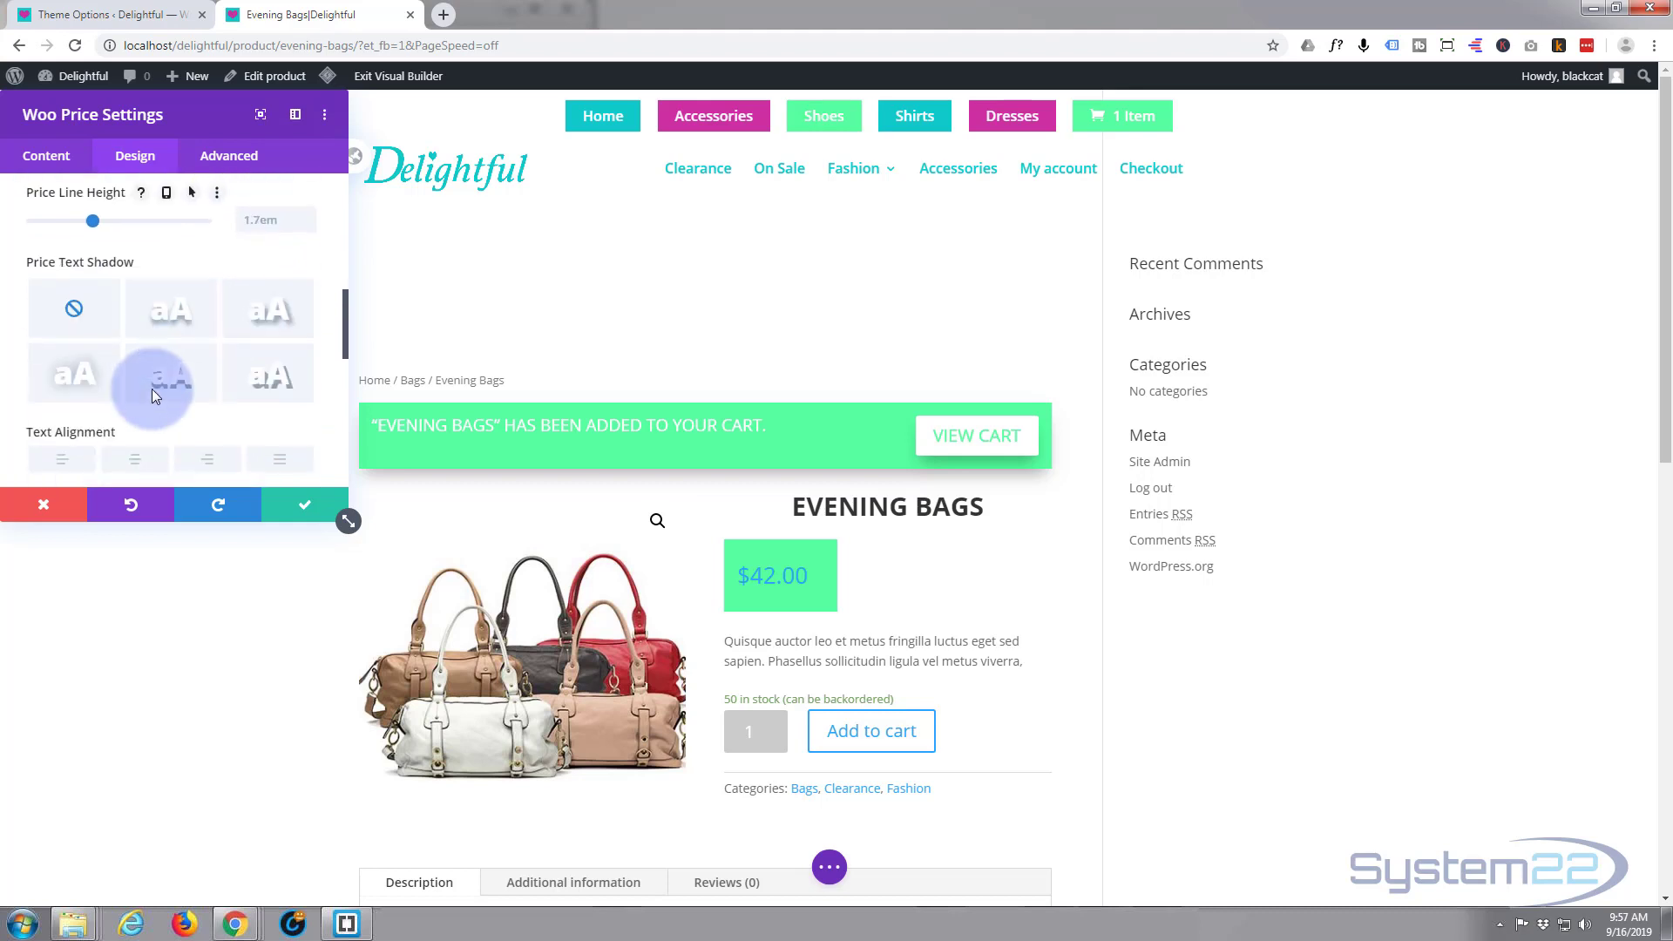
scroll(154, 396, down, 1)
click(134, 371)
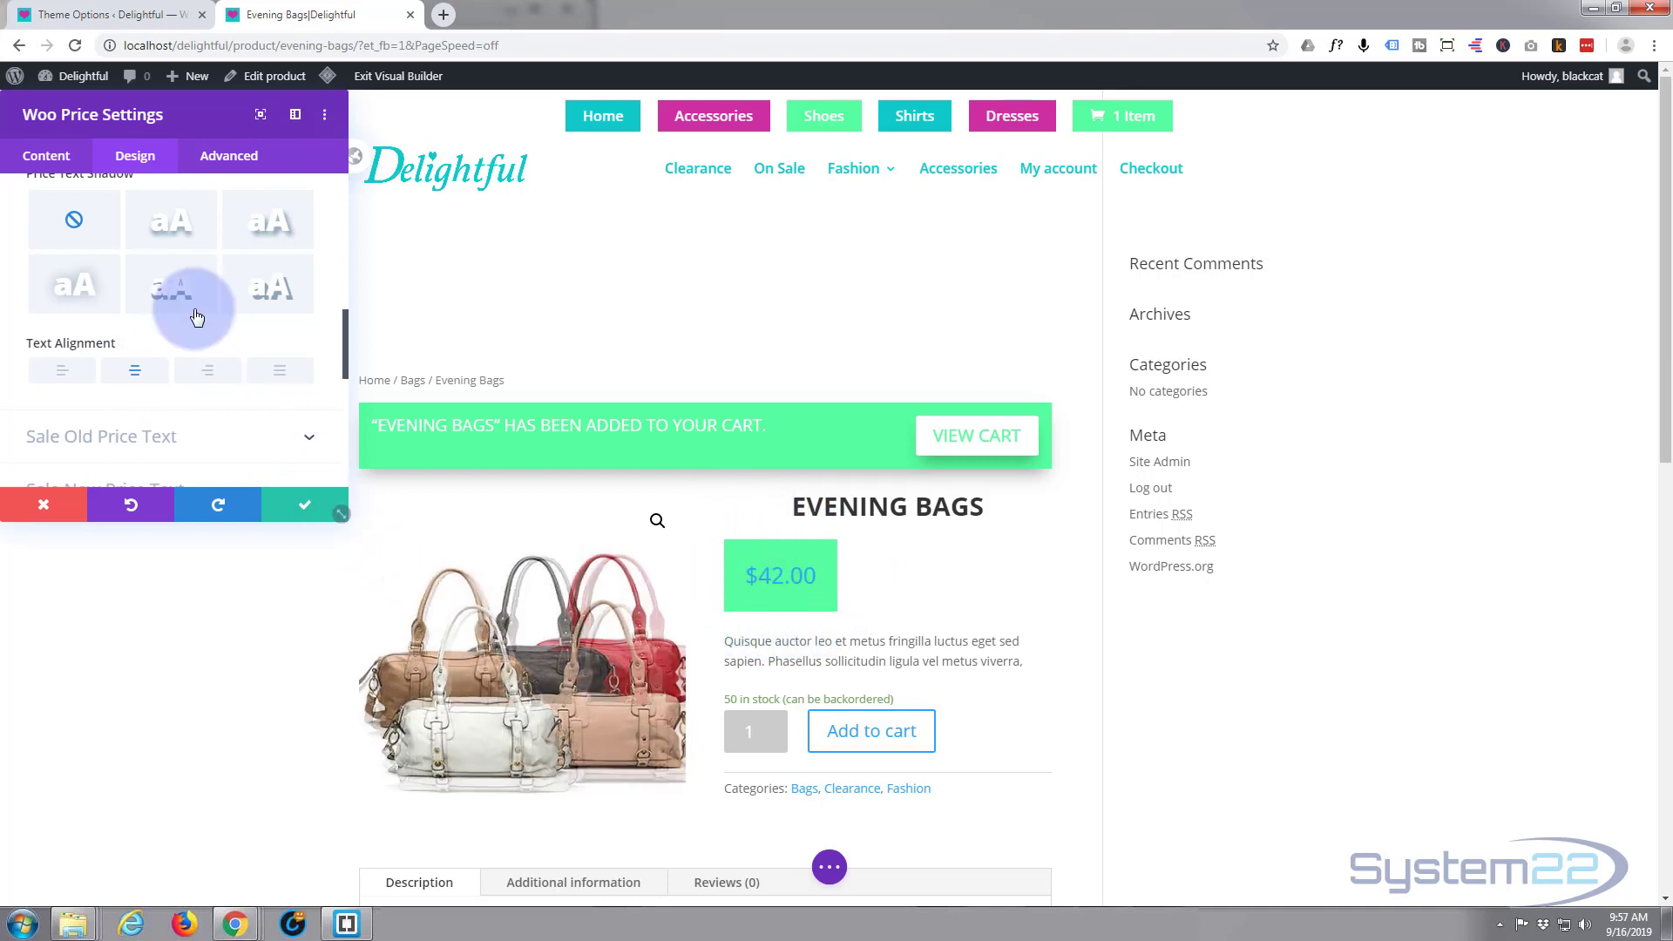
Step: Round all four linked corners of the Woo Price border to 50%, making the green box an oval
scroll(132, 315, down, 2)
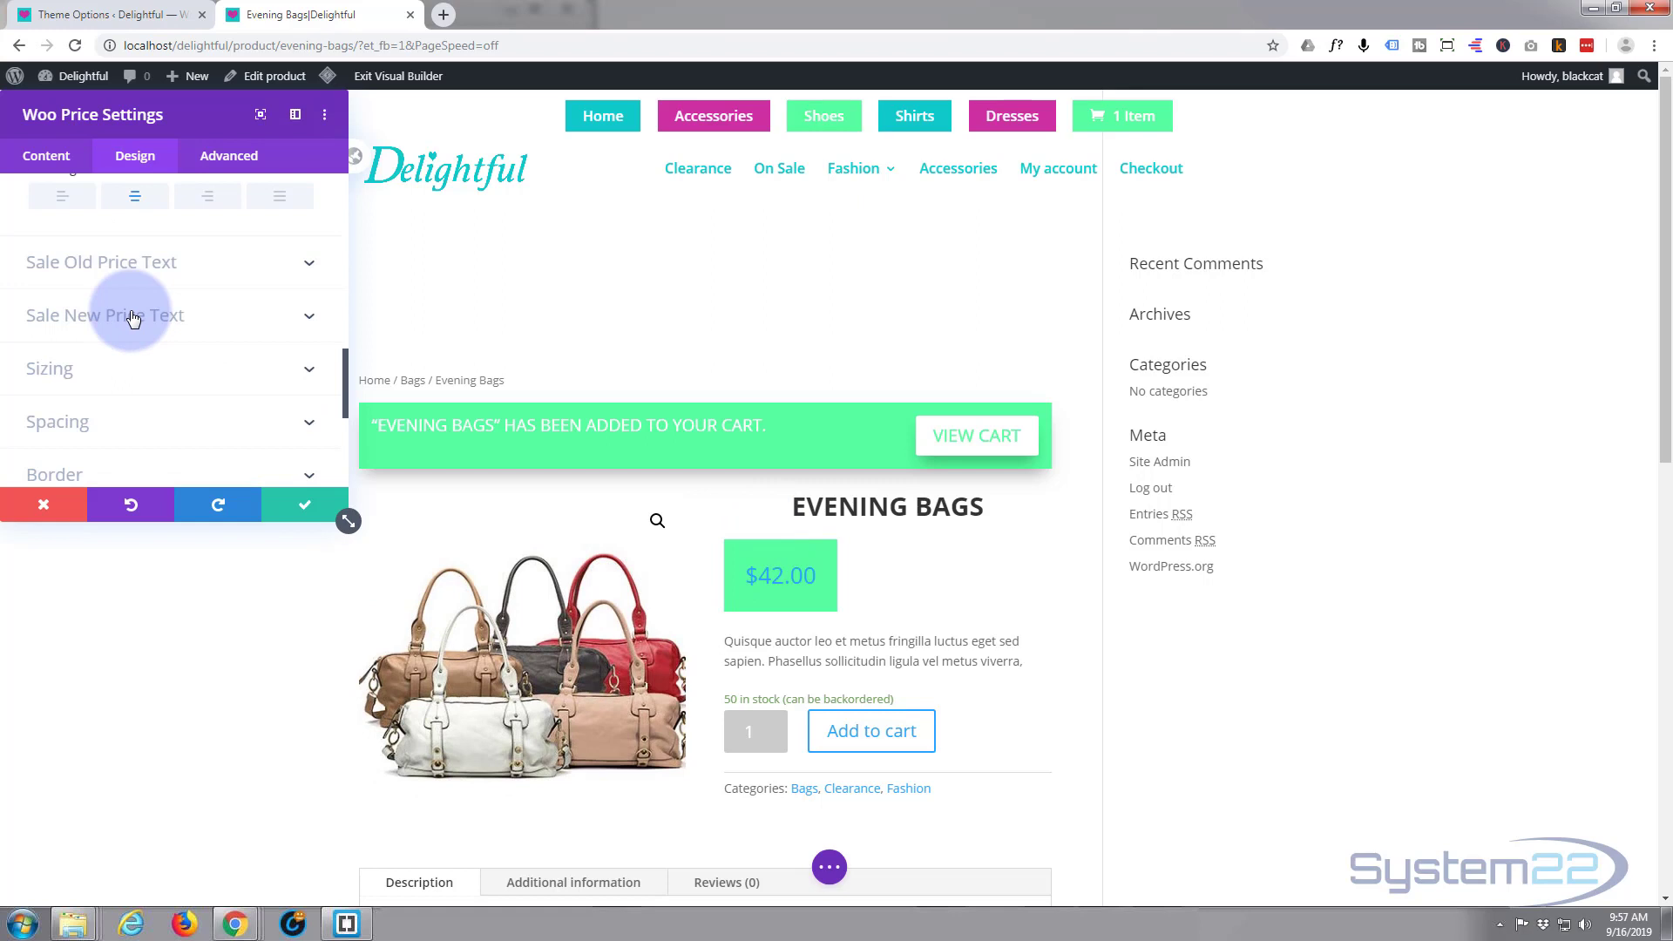
scroll(132, 317, down, 1)
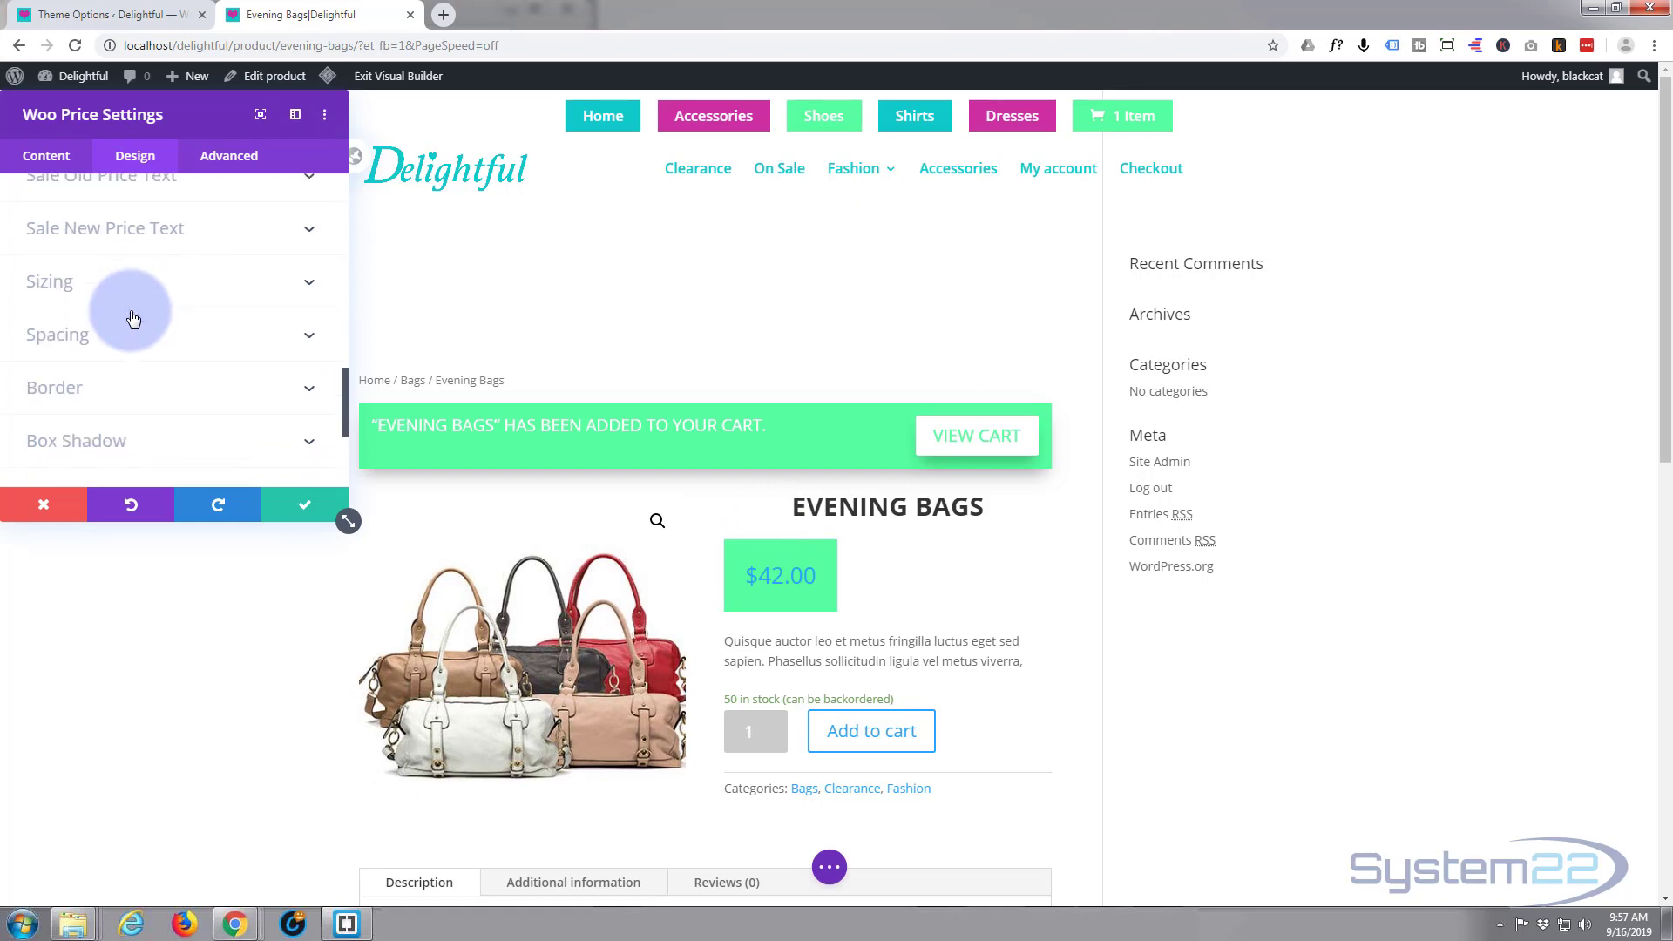
scroll(132, 318, down, 1)
click(138, 311)
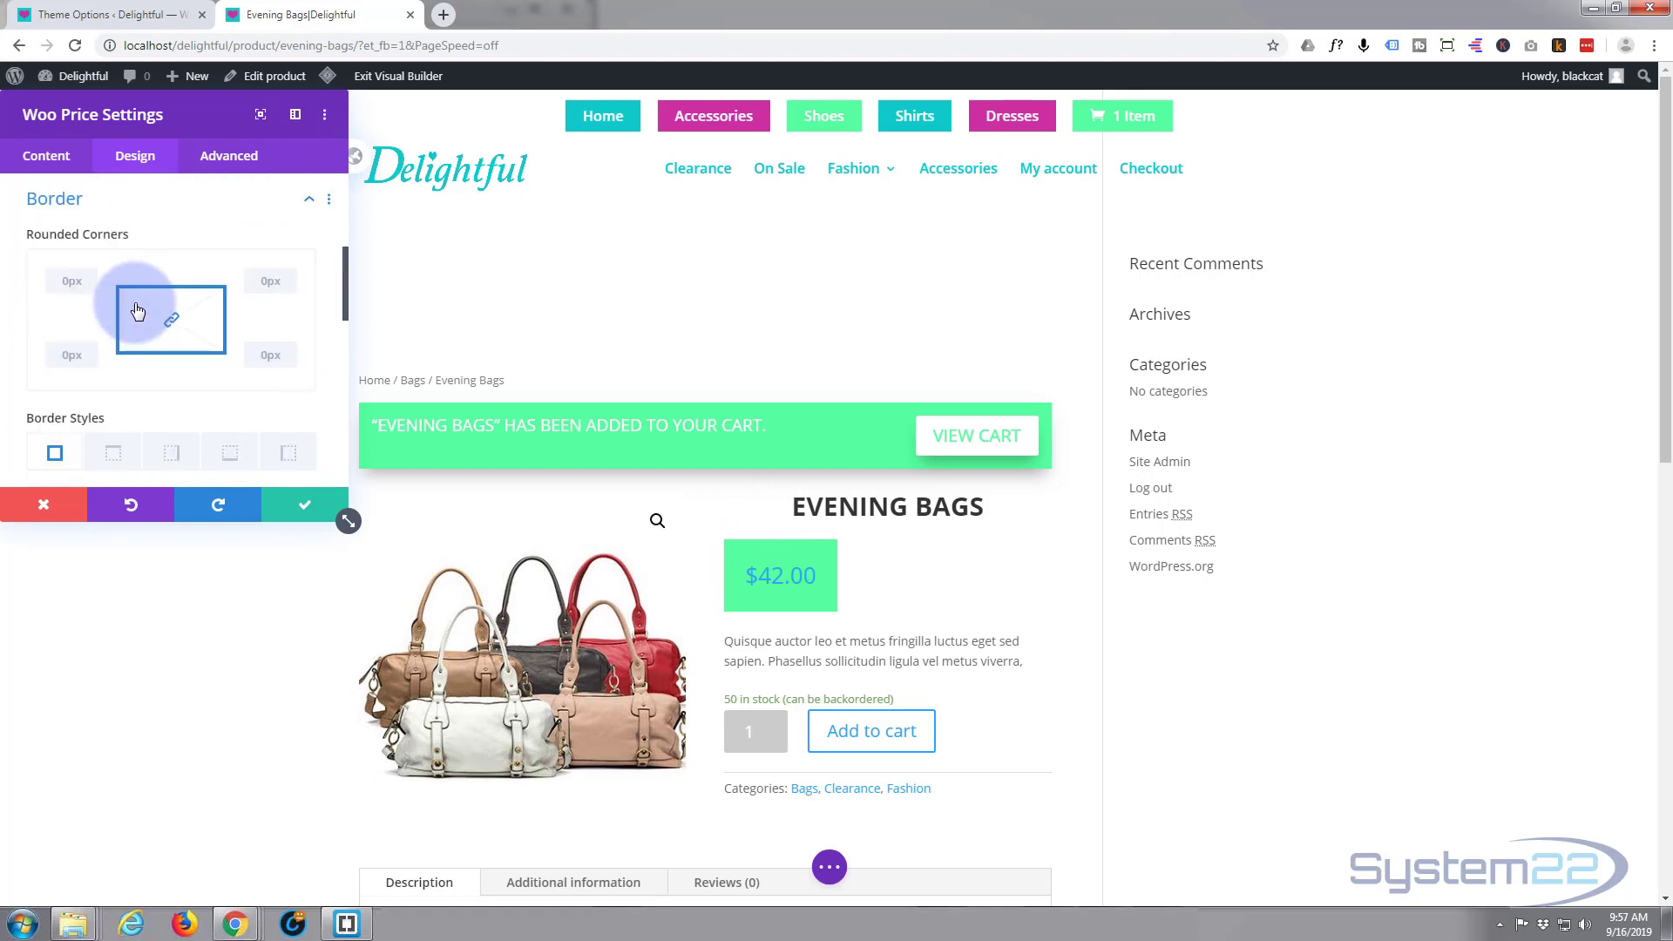
click(63, 287)
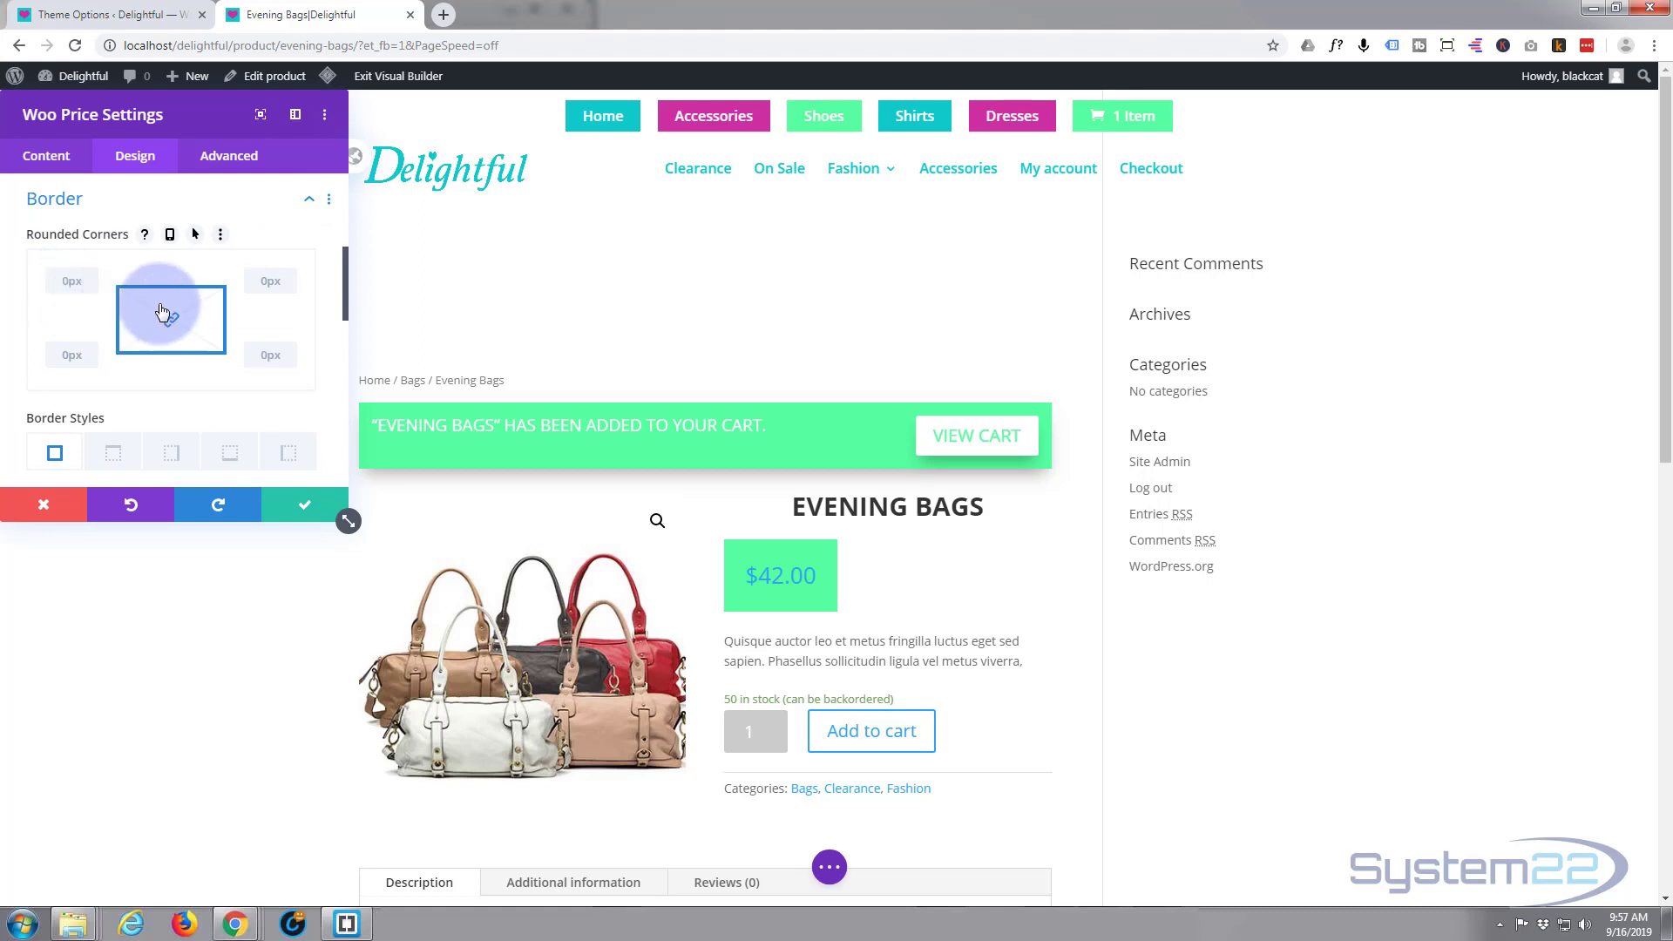
click(172, 322)
click(67, 275)
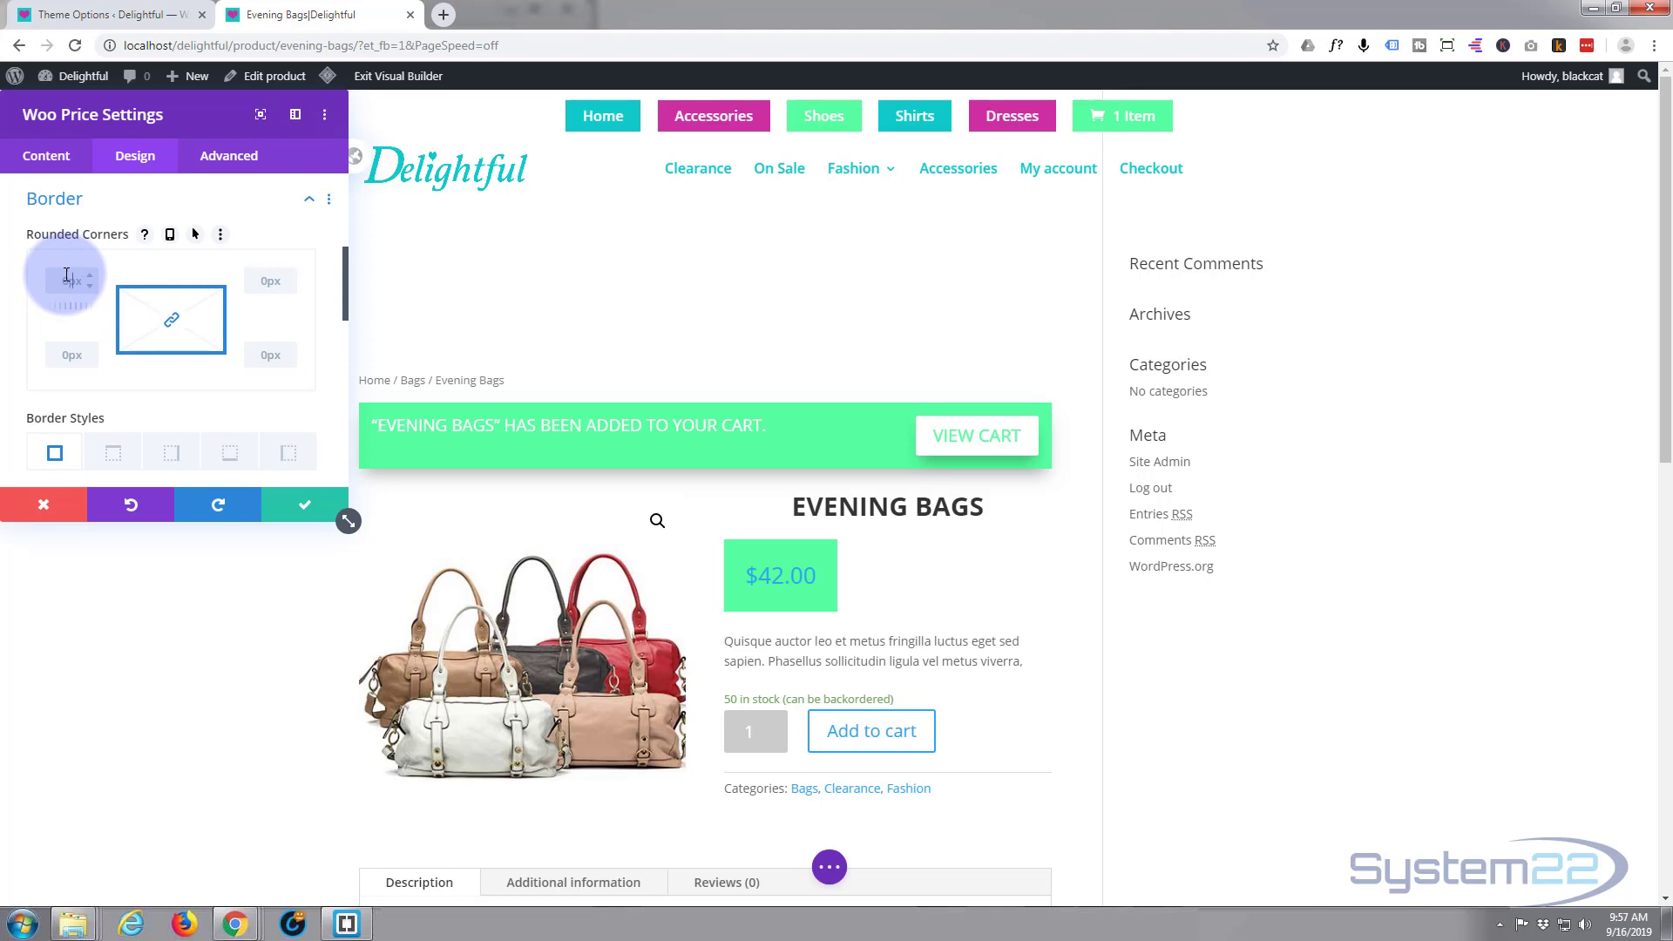
text(5%)
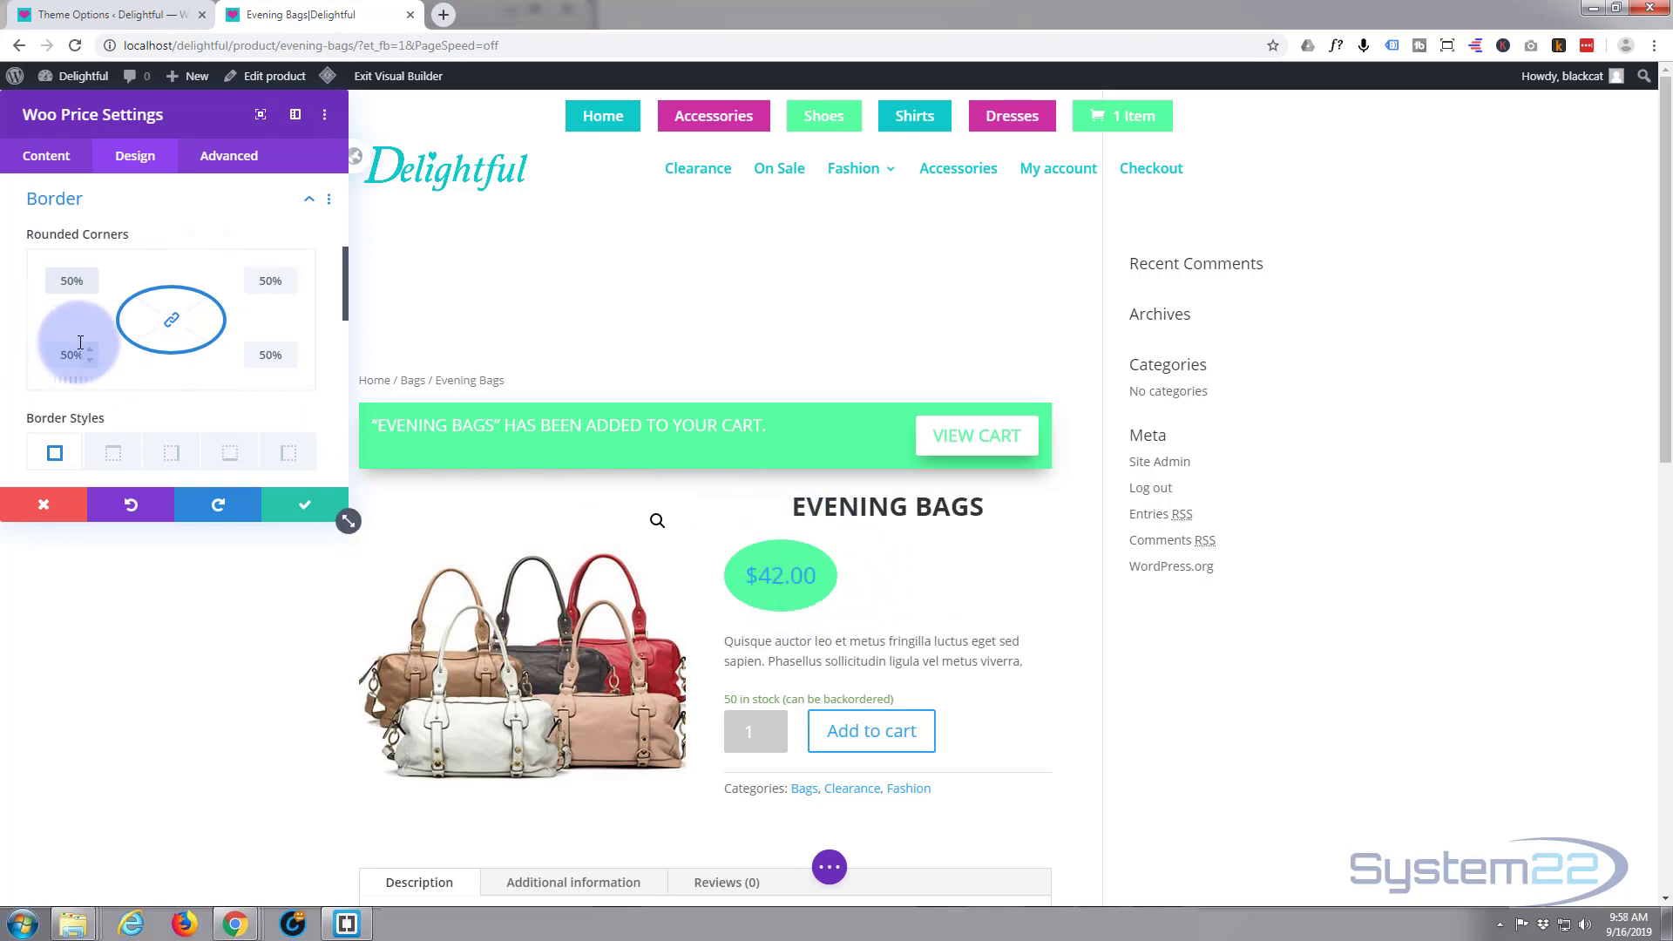
scroll(82, 337, down, 4)
scroll(81, 336, down, 5)
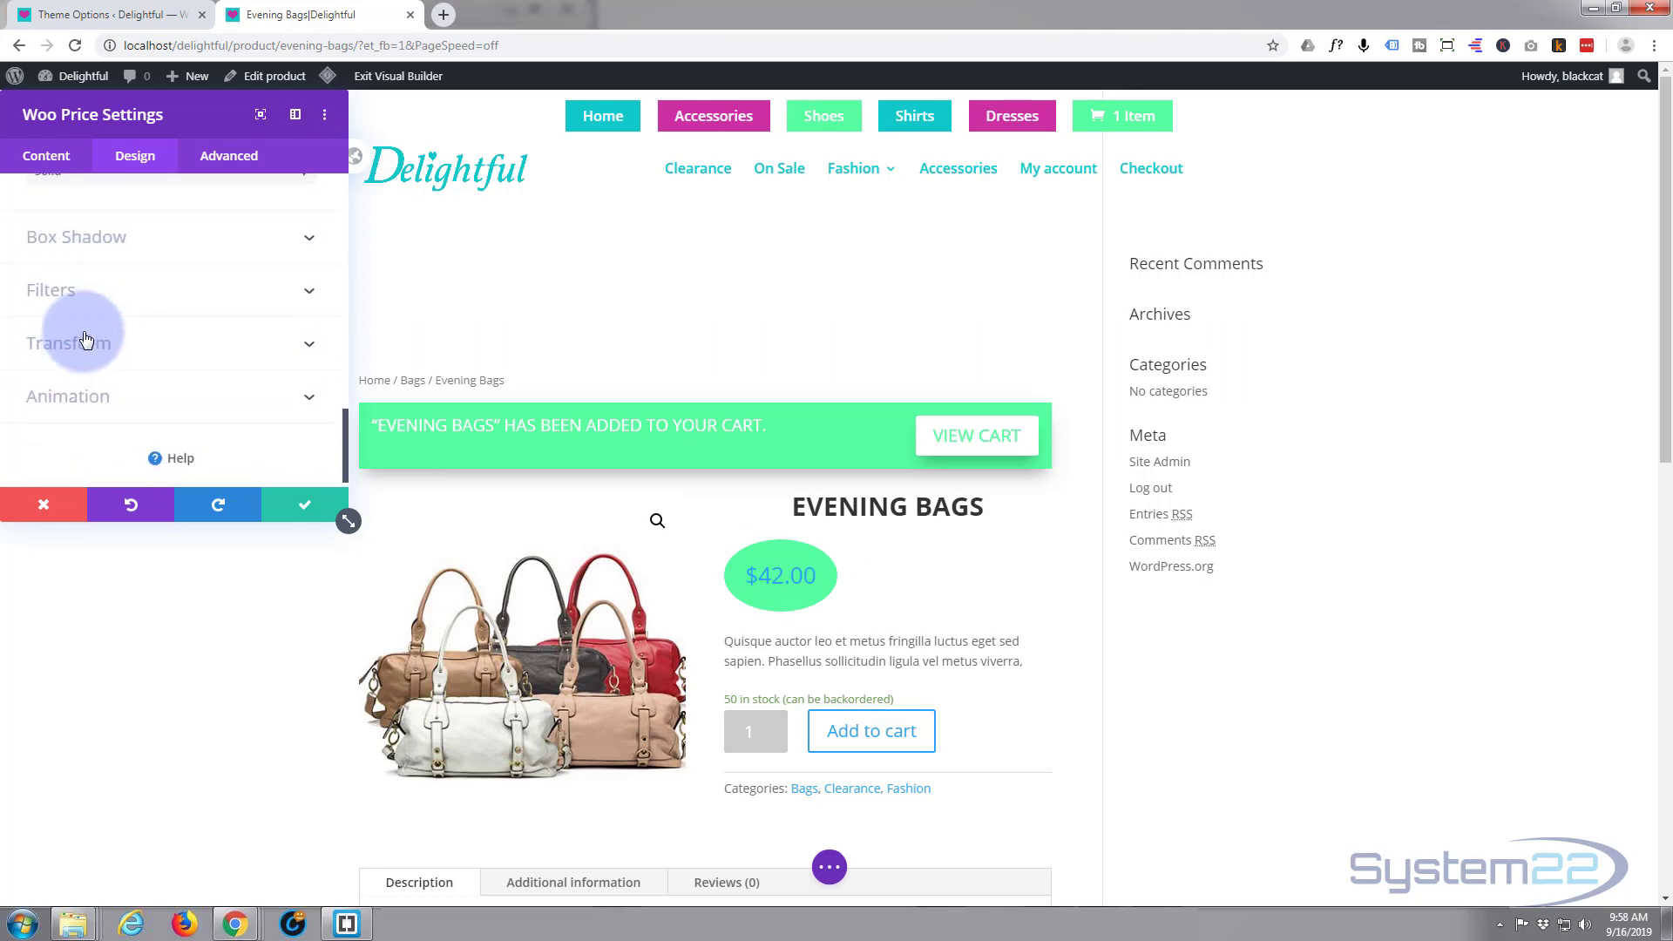
scroll(83, 338, up, 4)
scroll(86, 336, up, 1)
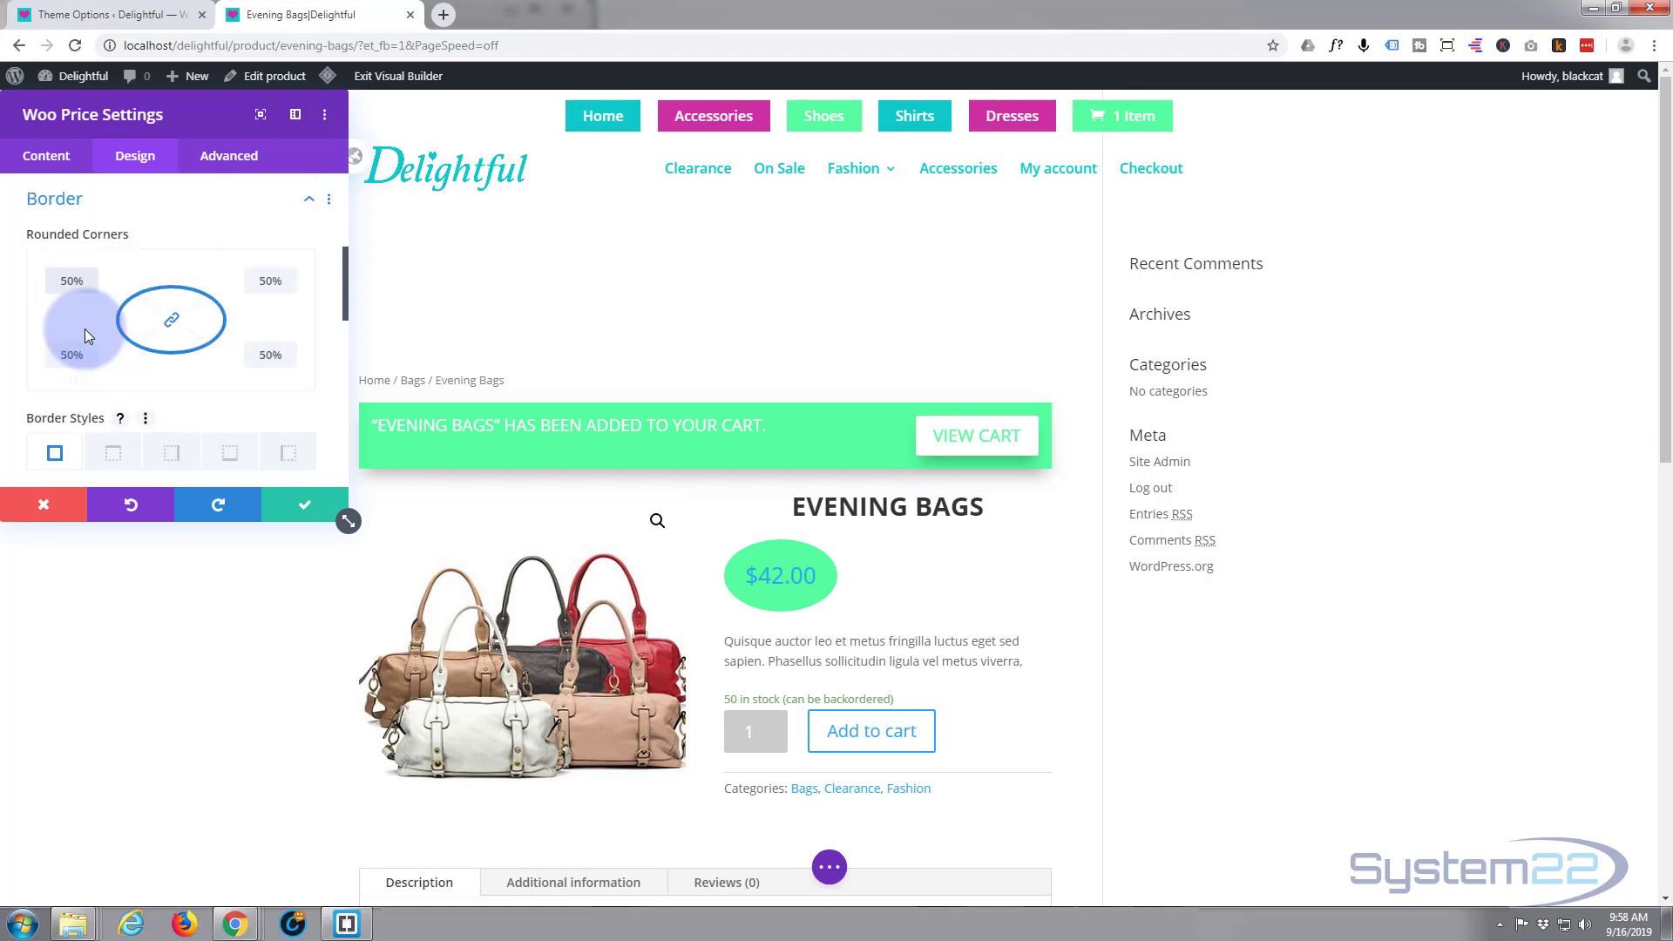
Step: Set the Woo Price module height to 130px, correcting the mistyped 1310px
click(148, 207)
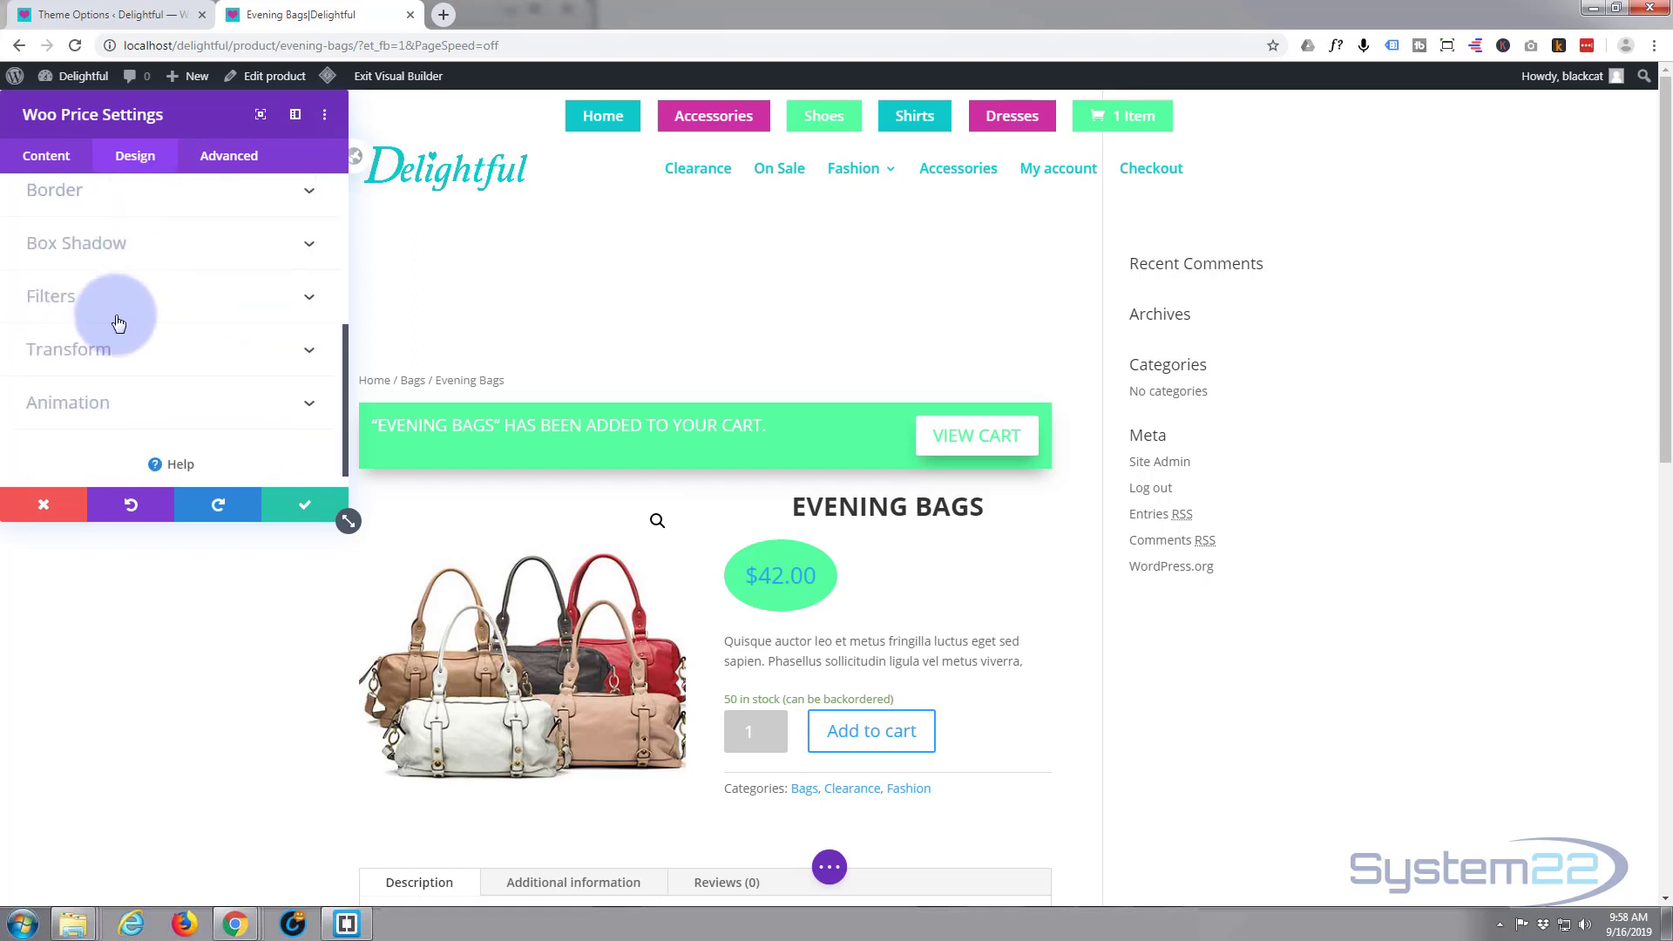
scroll(119, 321, up, 2)
click(131, 265)
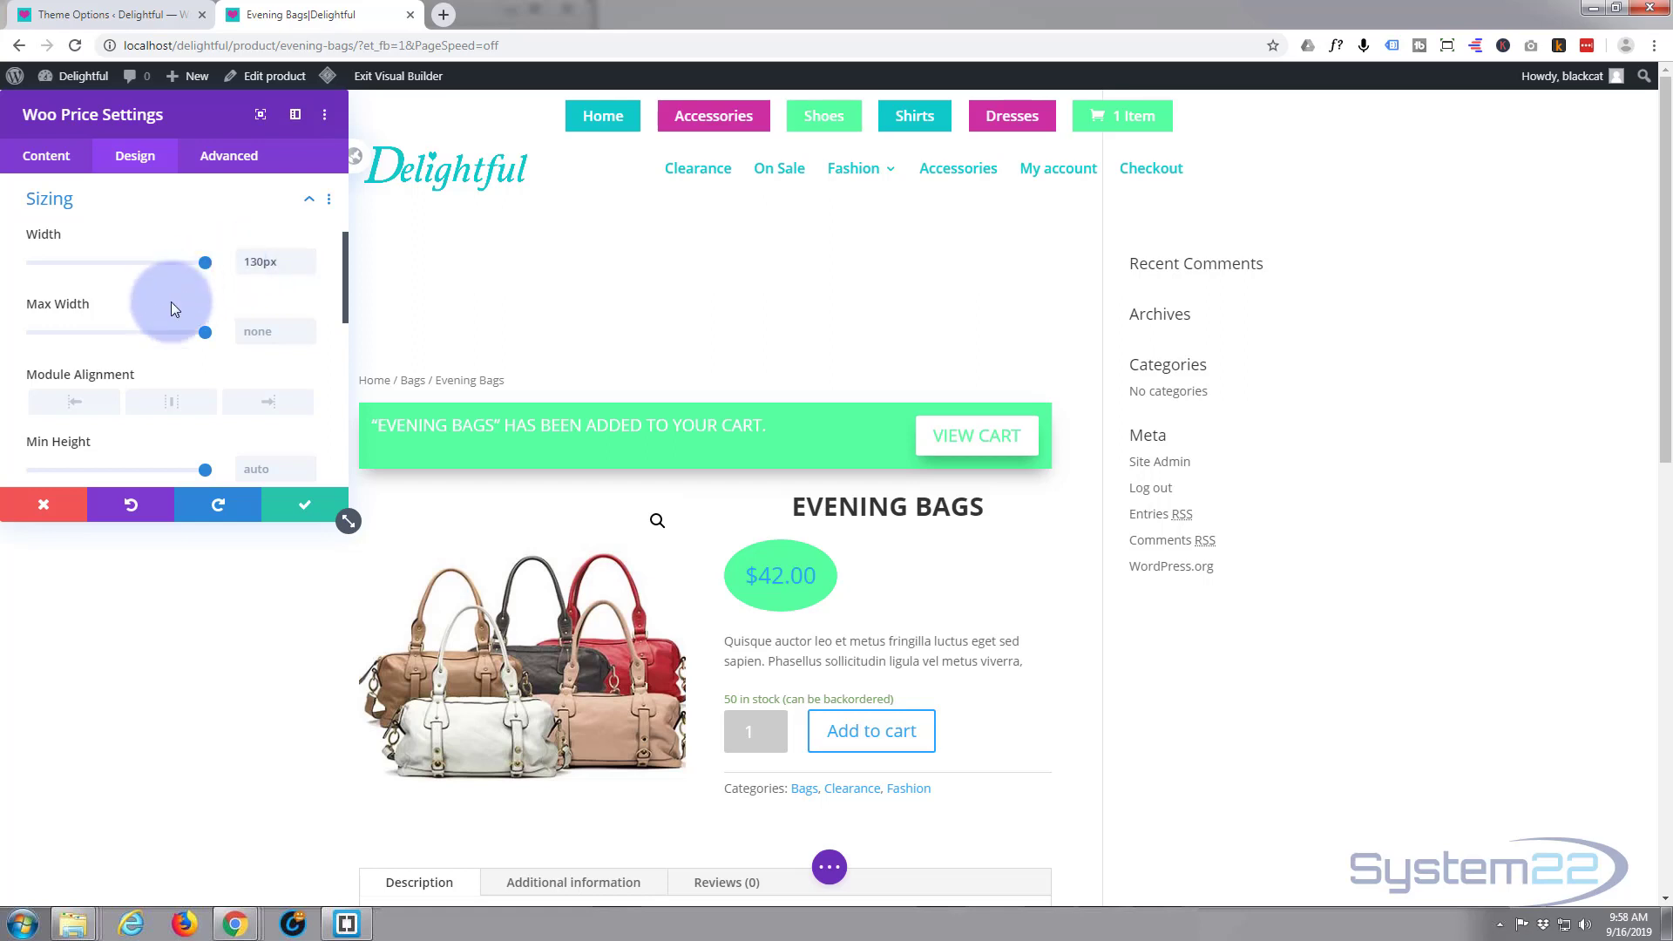
mouse_move(174, 307)
scroll(171, 301, down, 1)
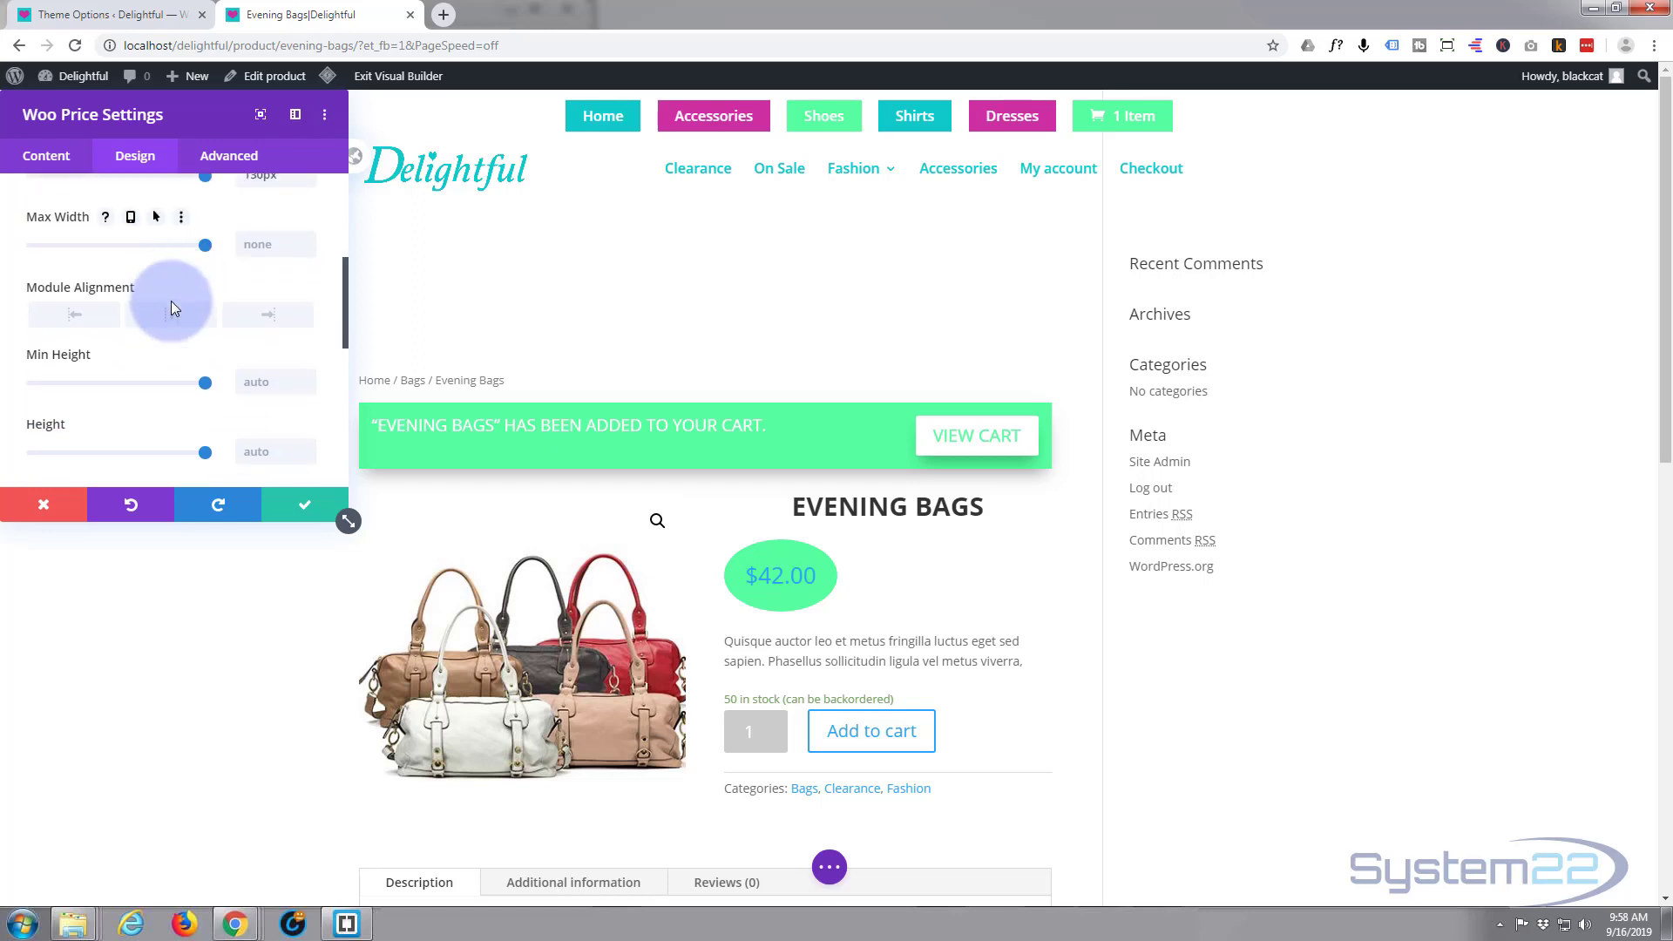
click(268, 453)
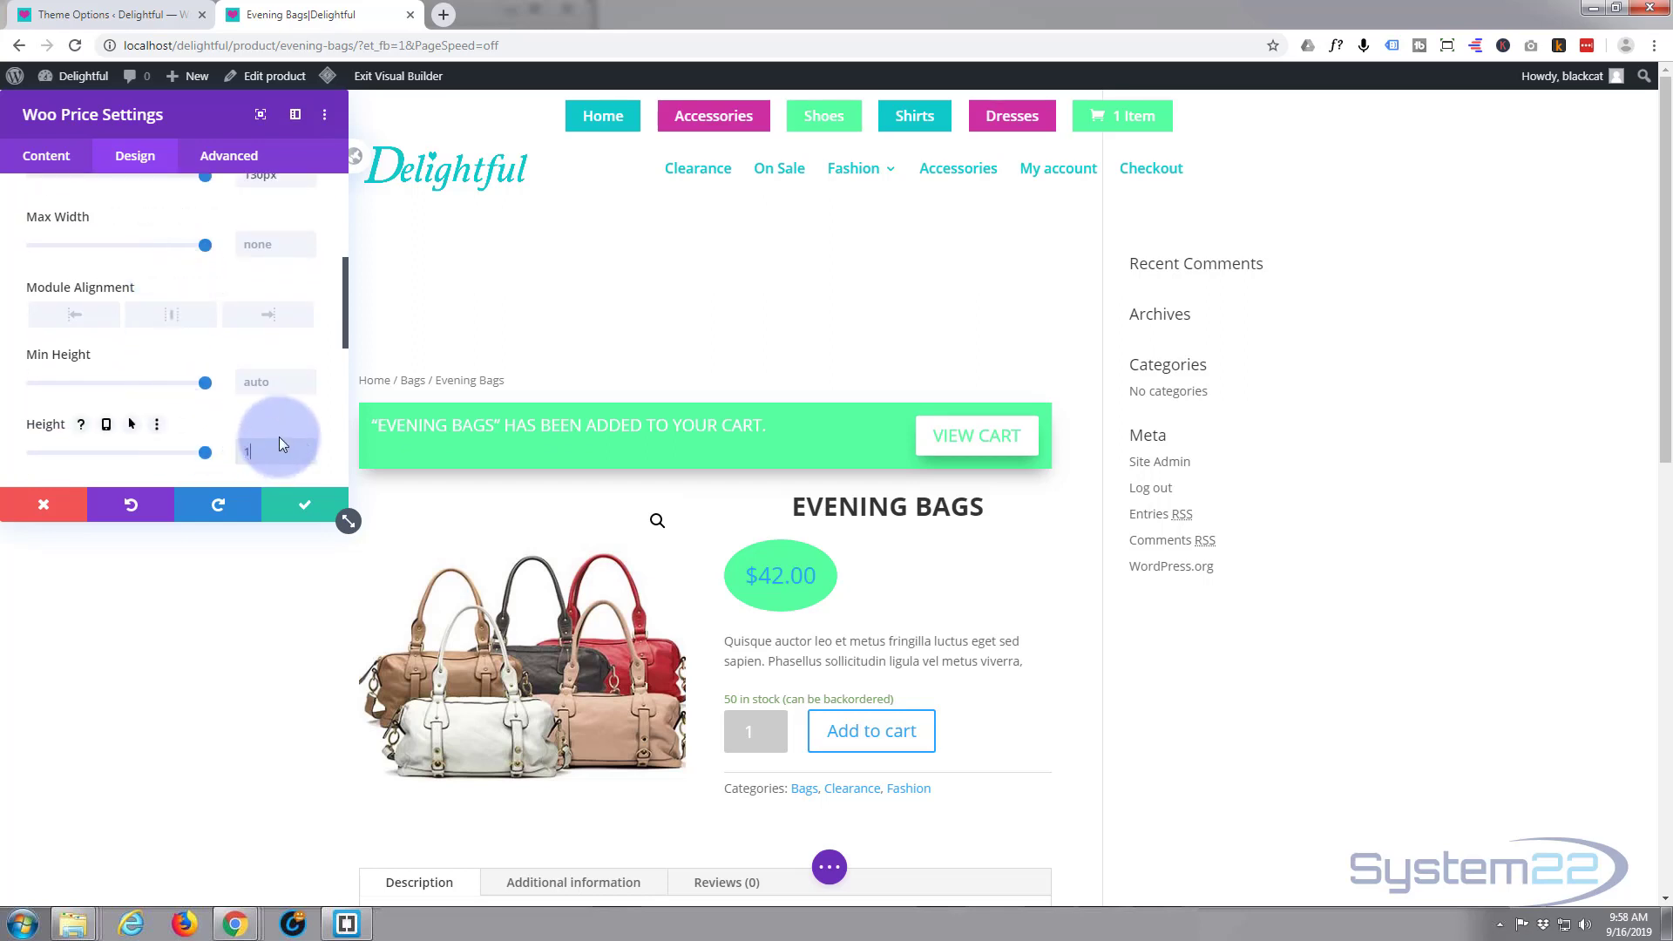
text(1310px)
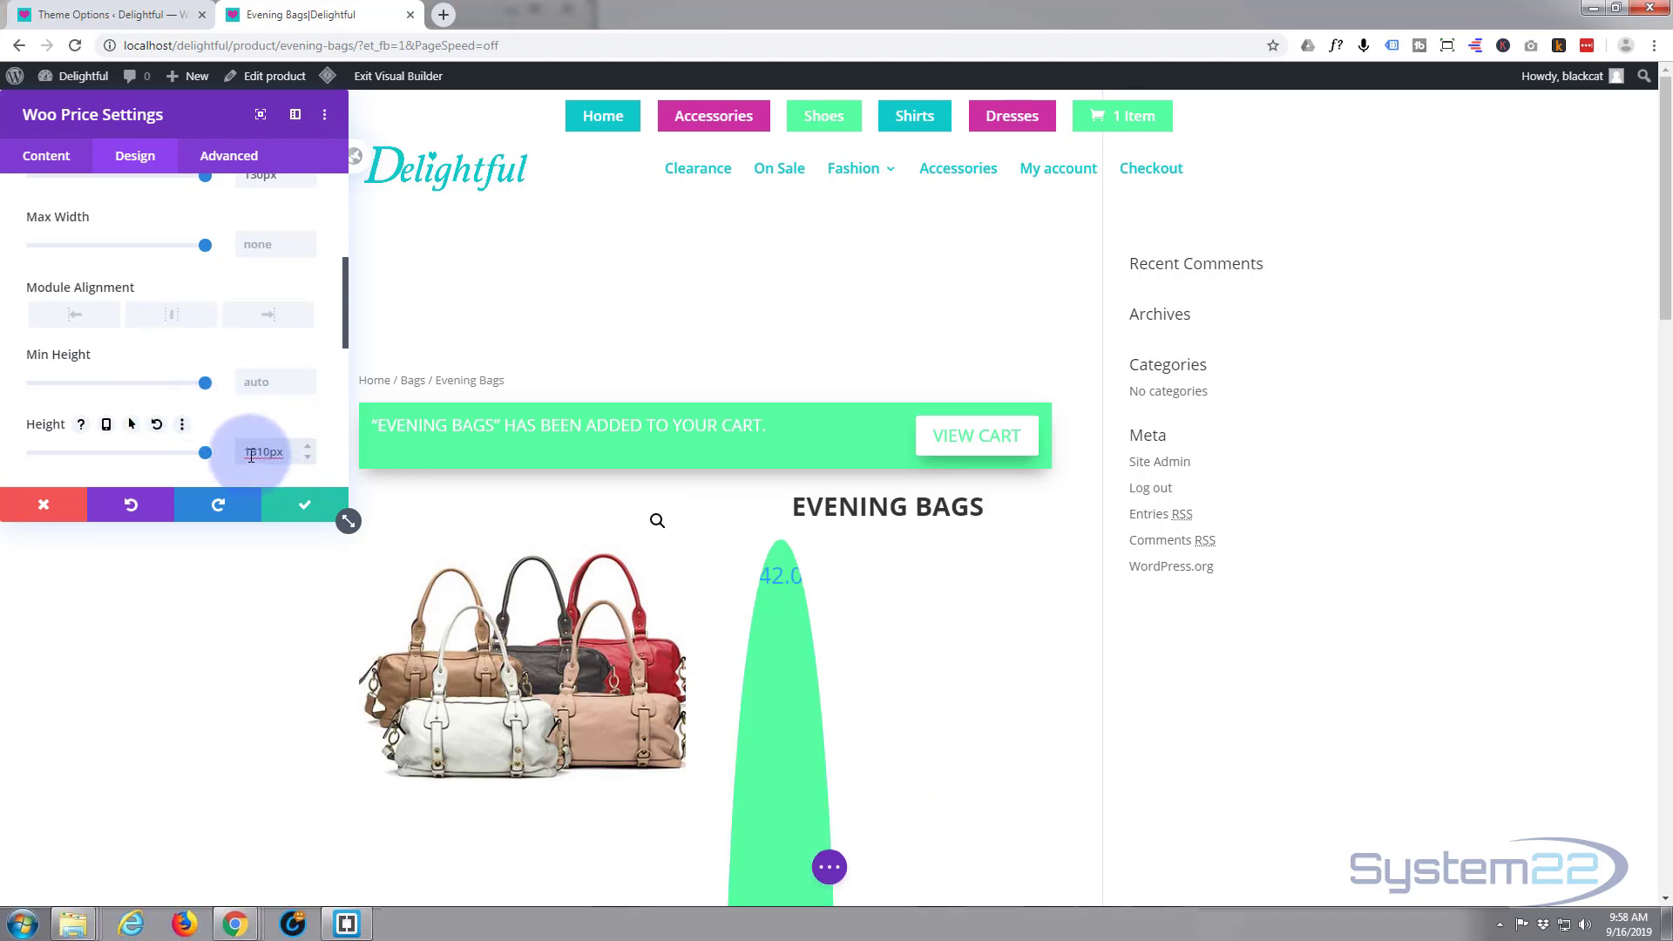
key(BackSpace)
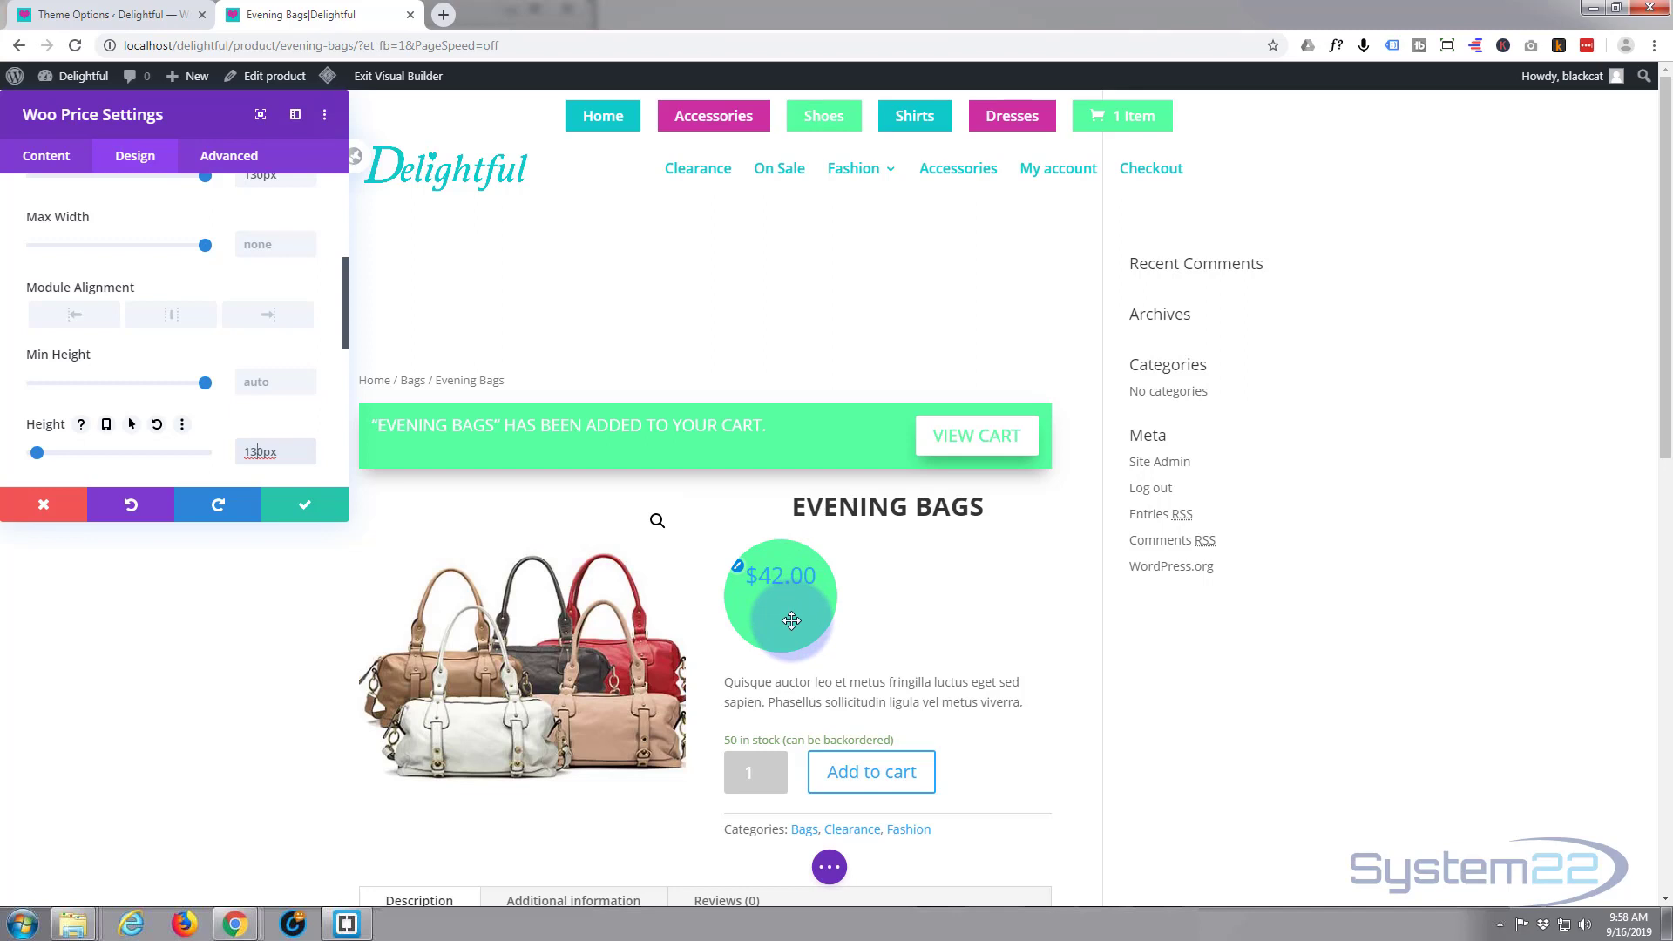
Step: Increase the price's top padding from 30px to 50px in the Spacing section
scroll(154, 348, down, 1)
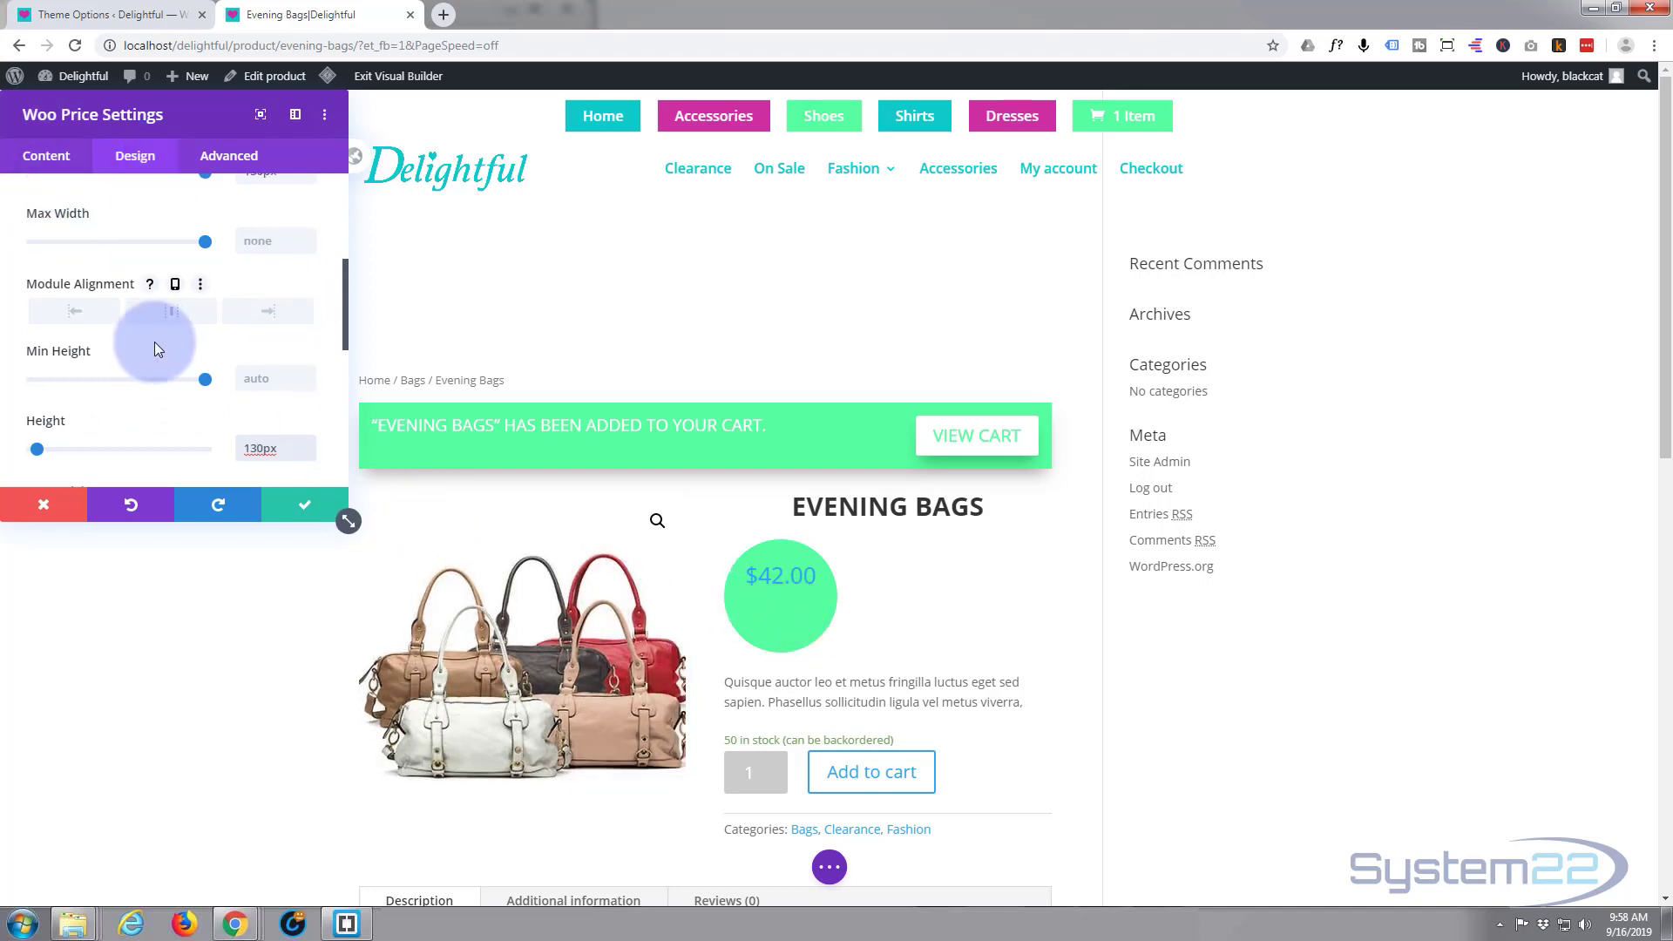
scroll(154, 349, down, 5)
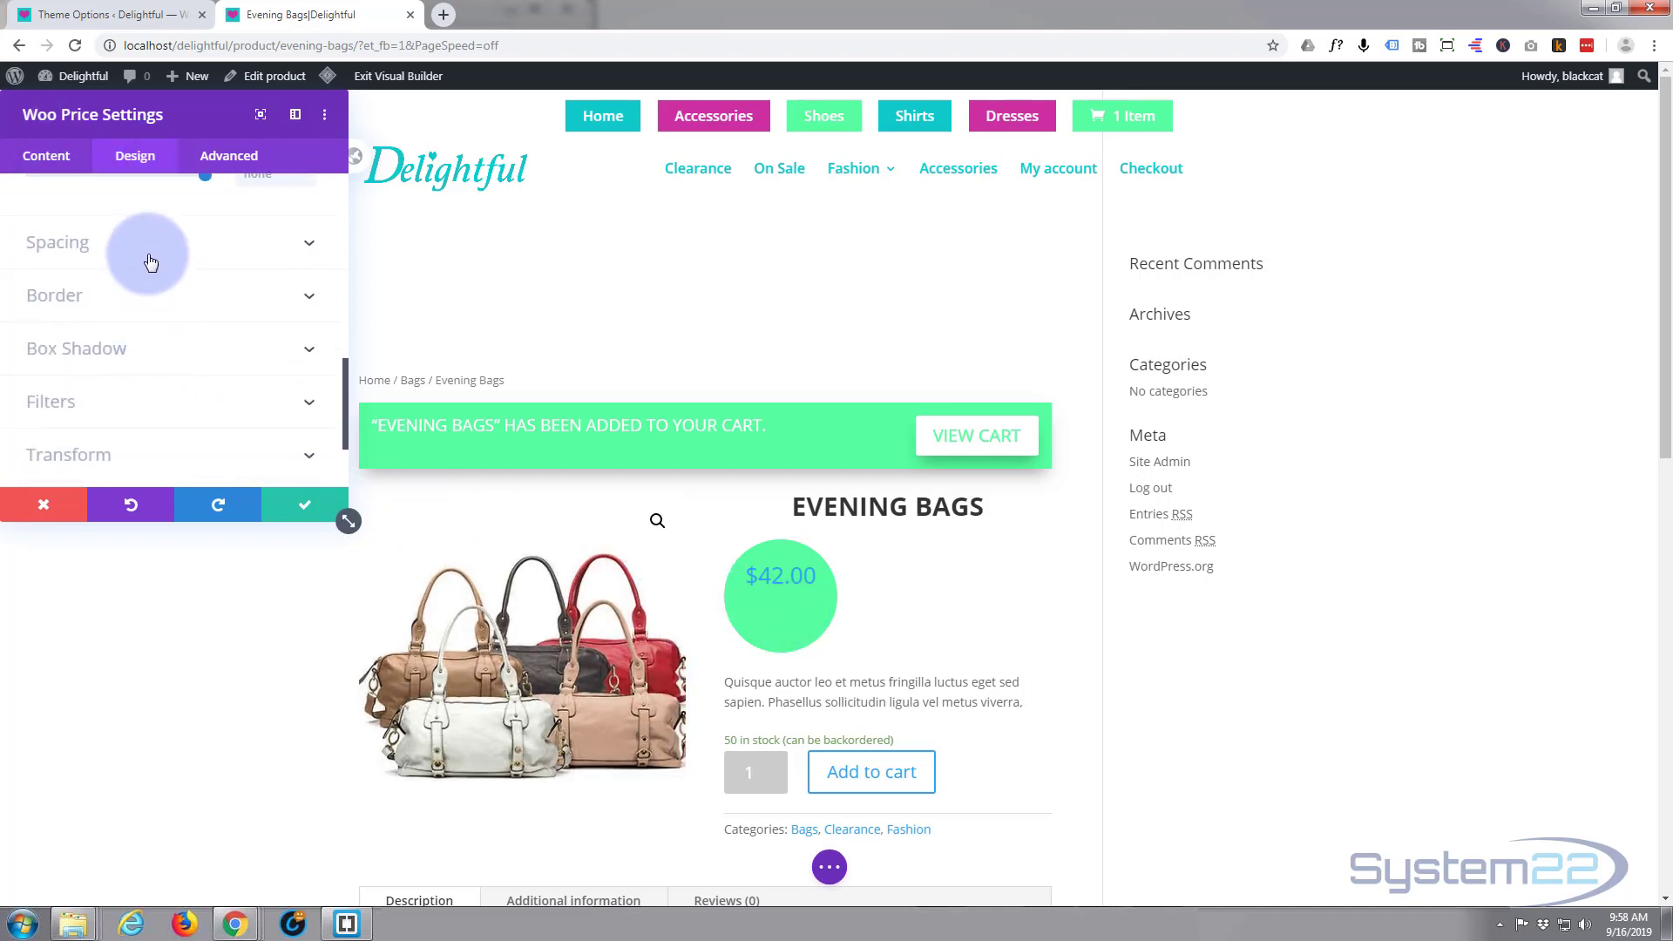
click(151, 262)
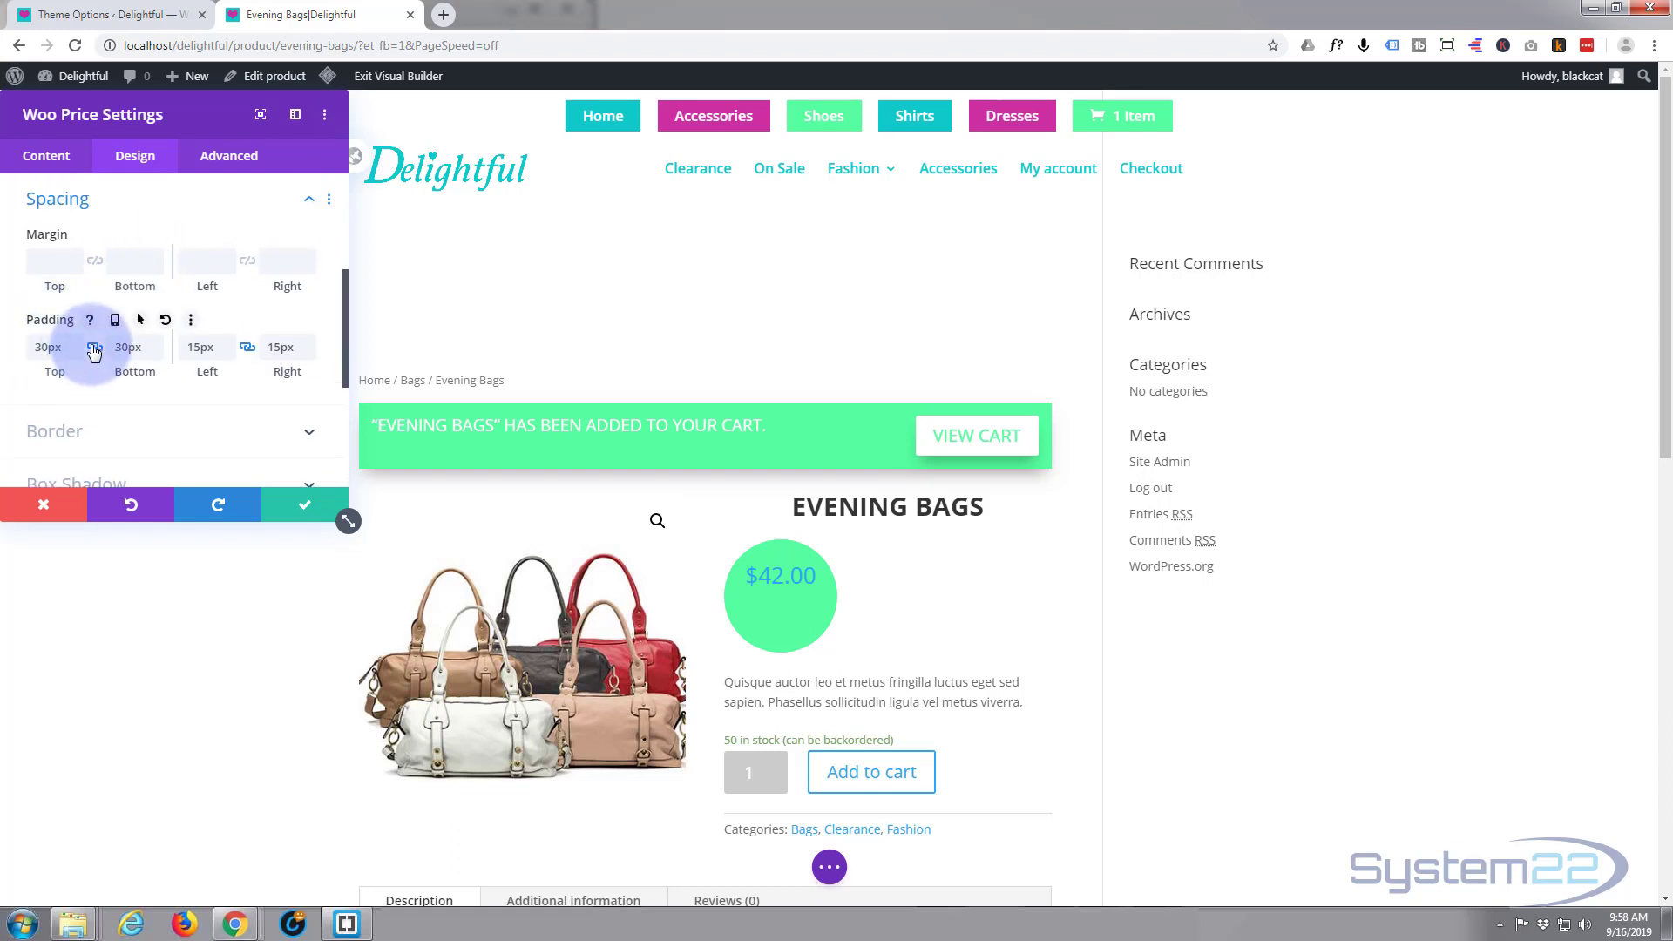
drag(48, 348, 45, 349)
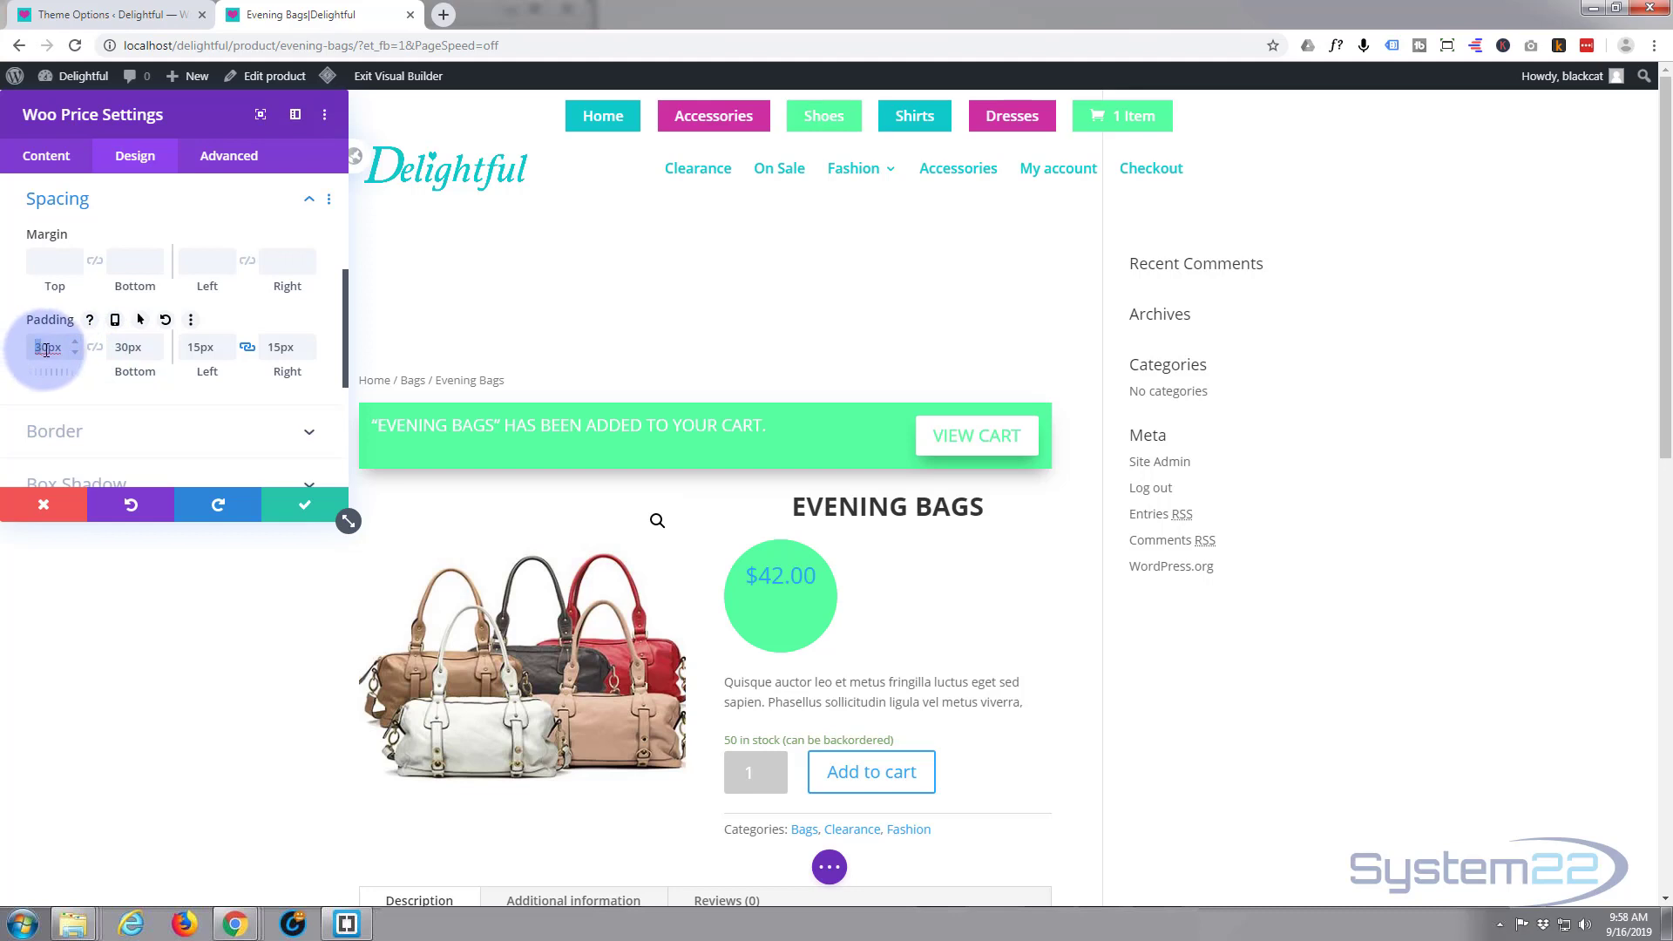
drag(46, 349, 44, 348)
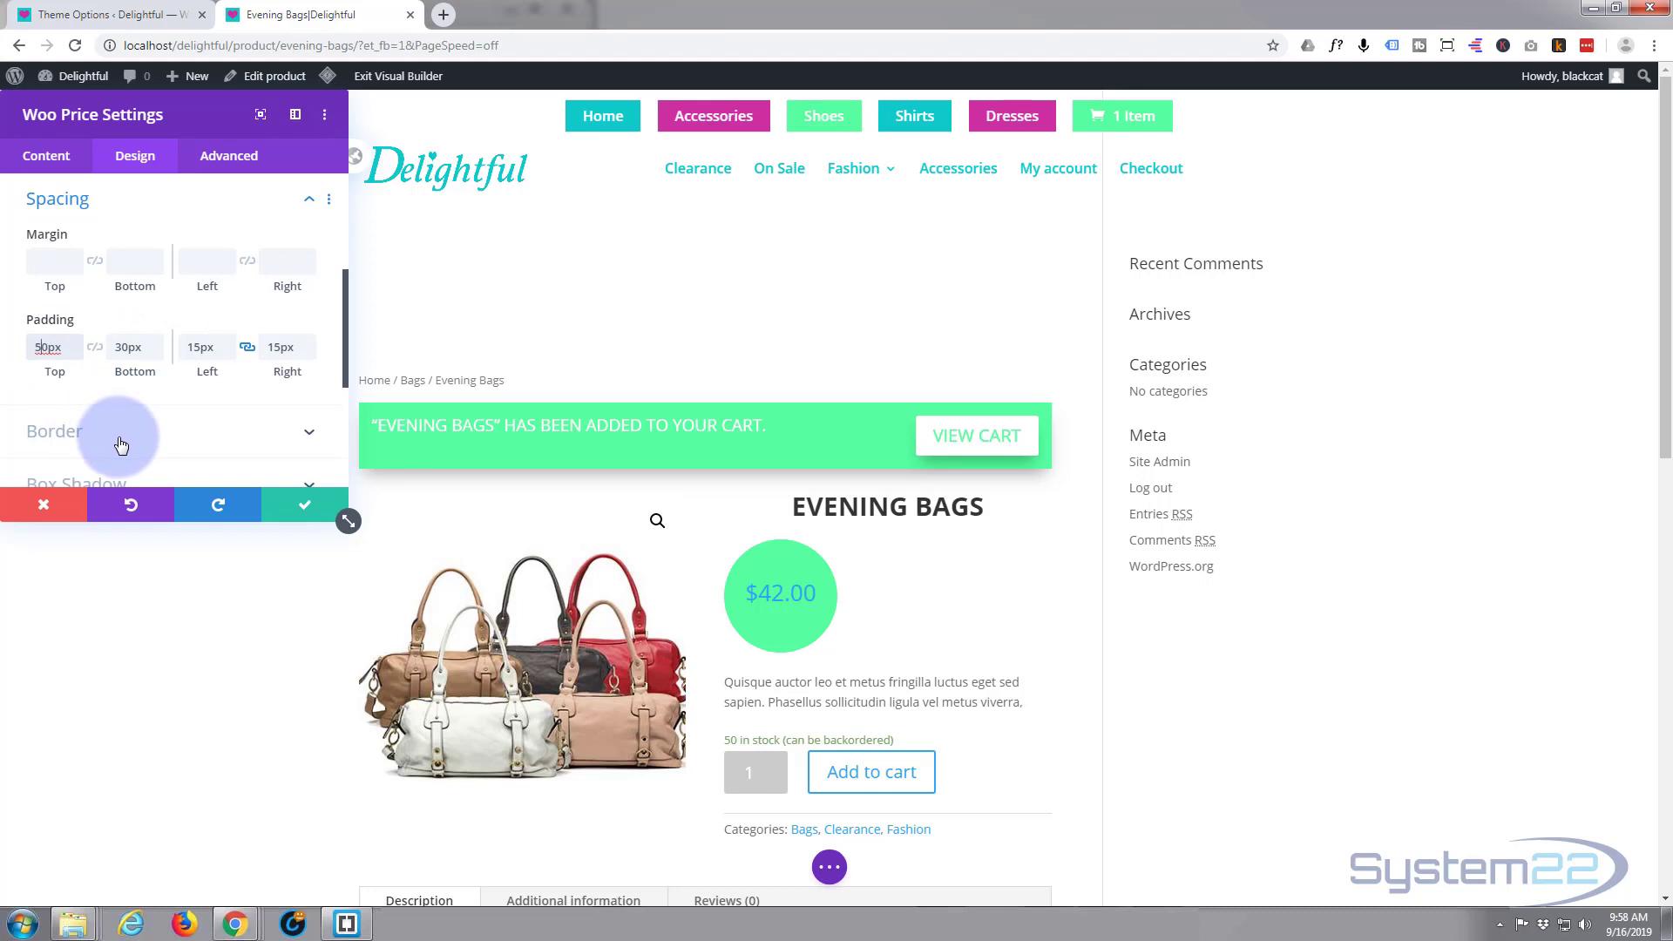
Step: Make the $42.00 price text white (#ffffff)
scroll(126, 440, up, 2)
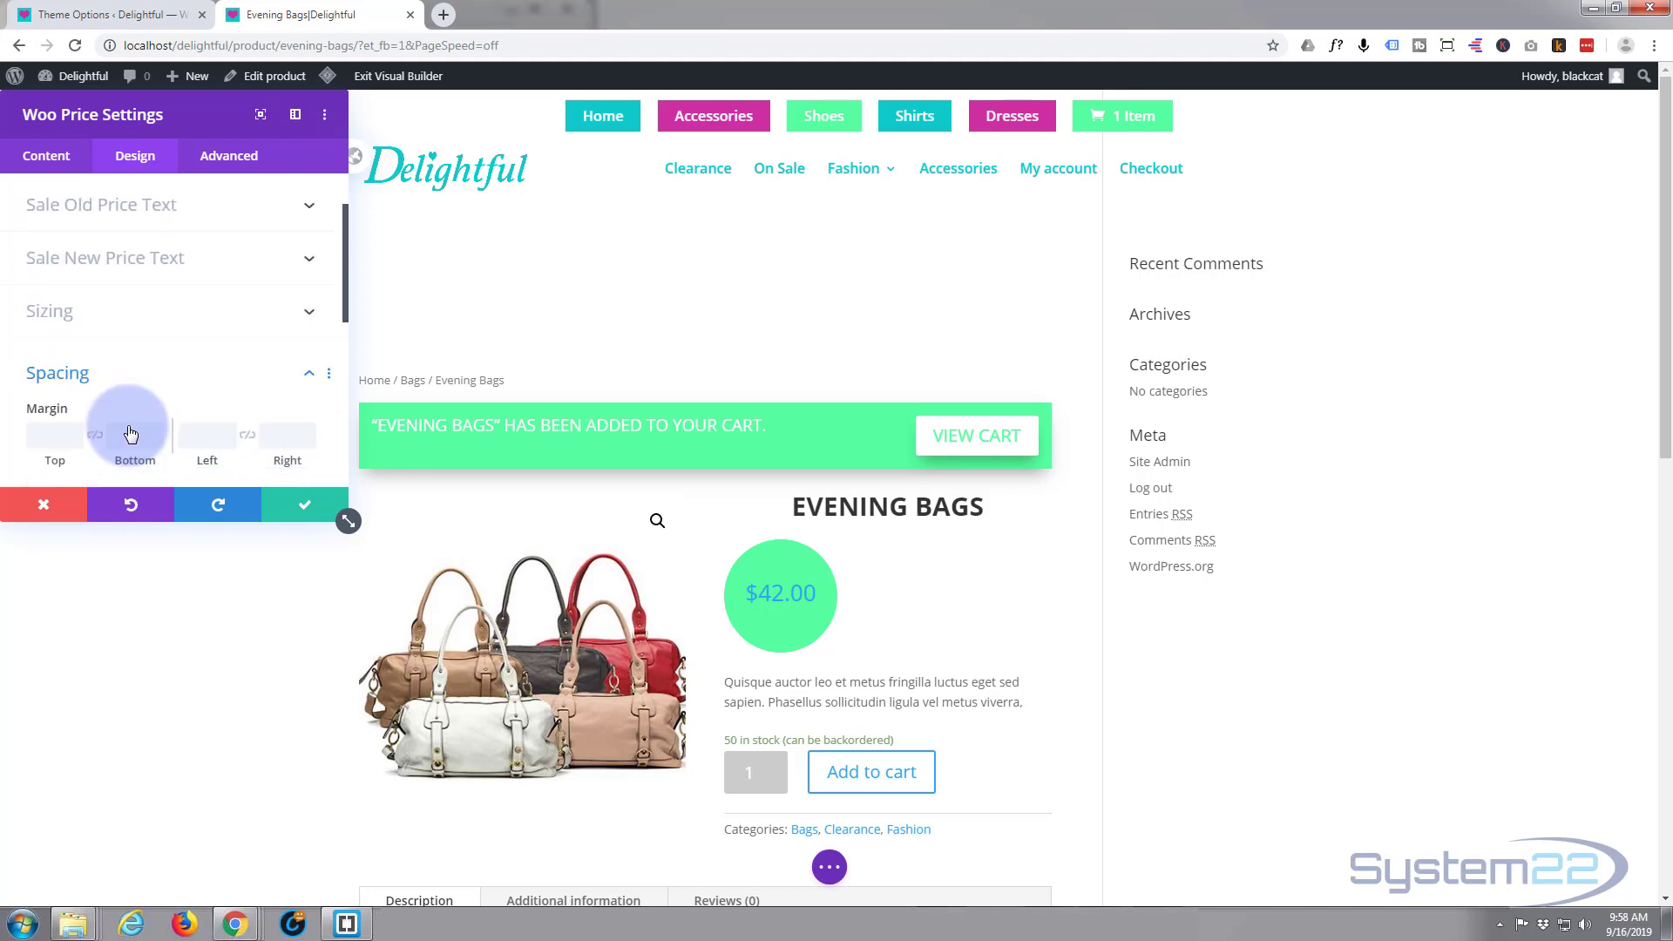
click(737, 593)
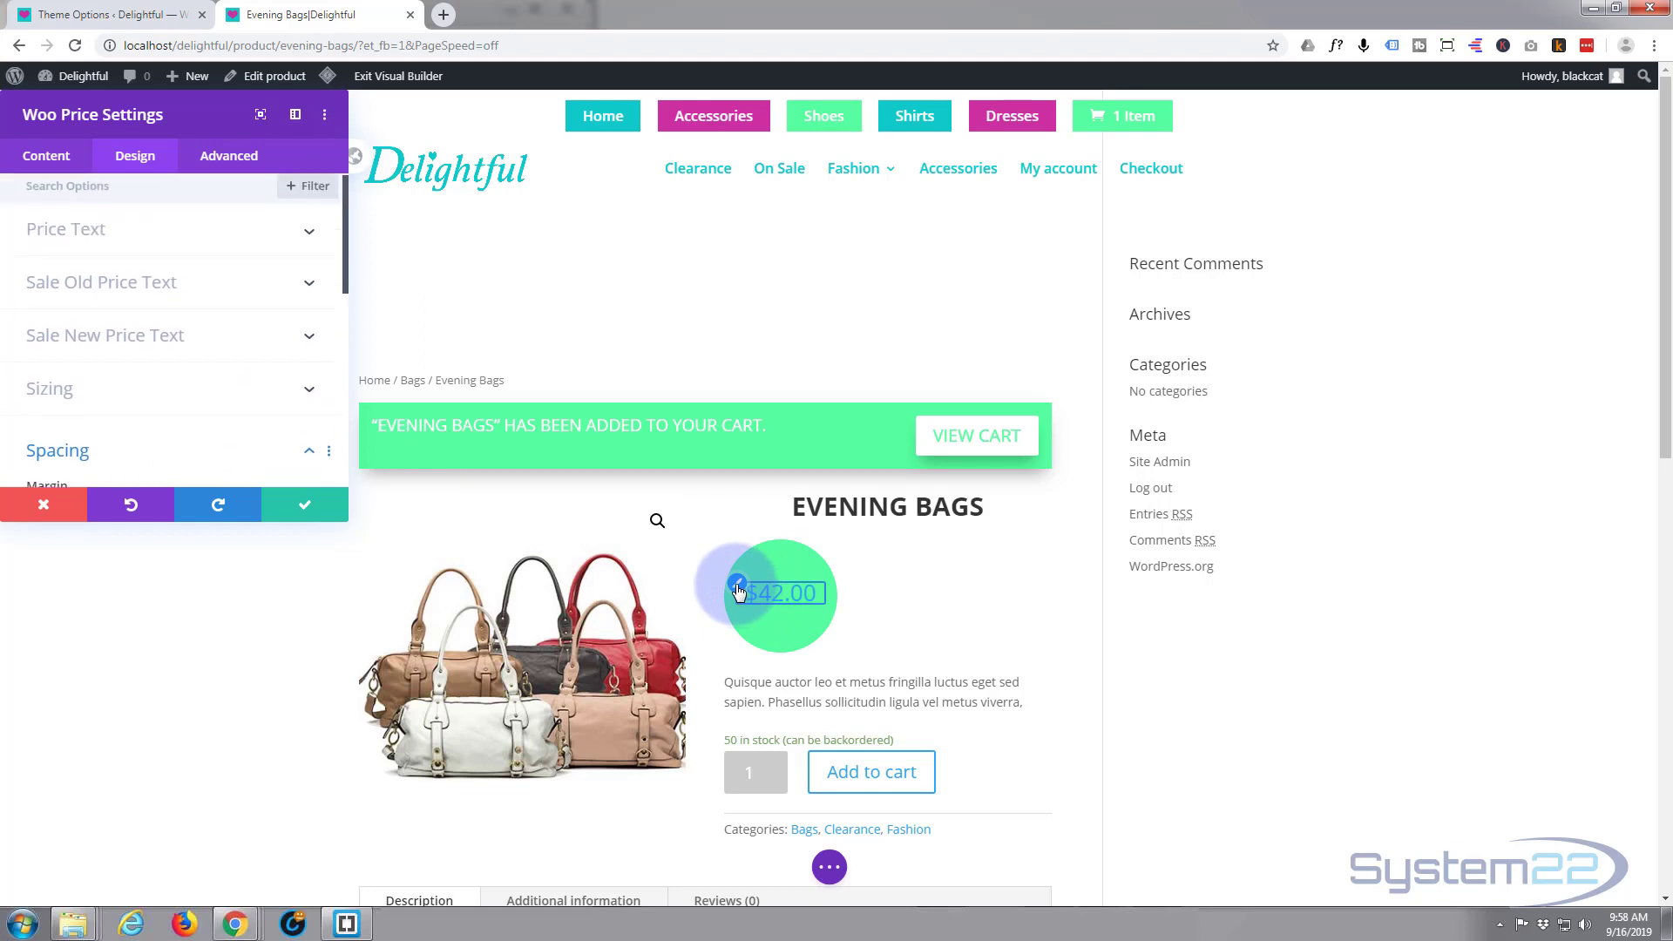
scroll(139, 258, down, 3)
click(117, 258)
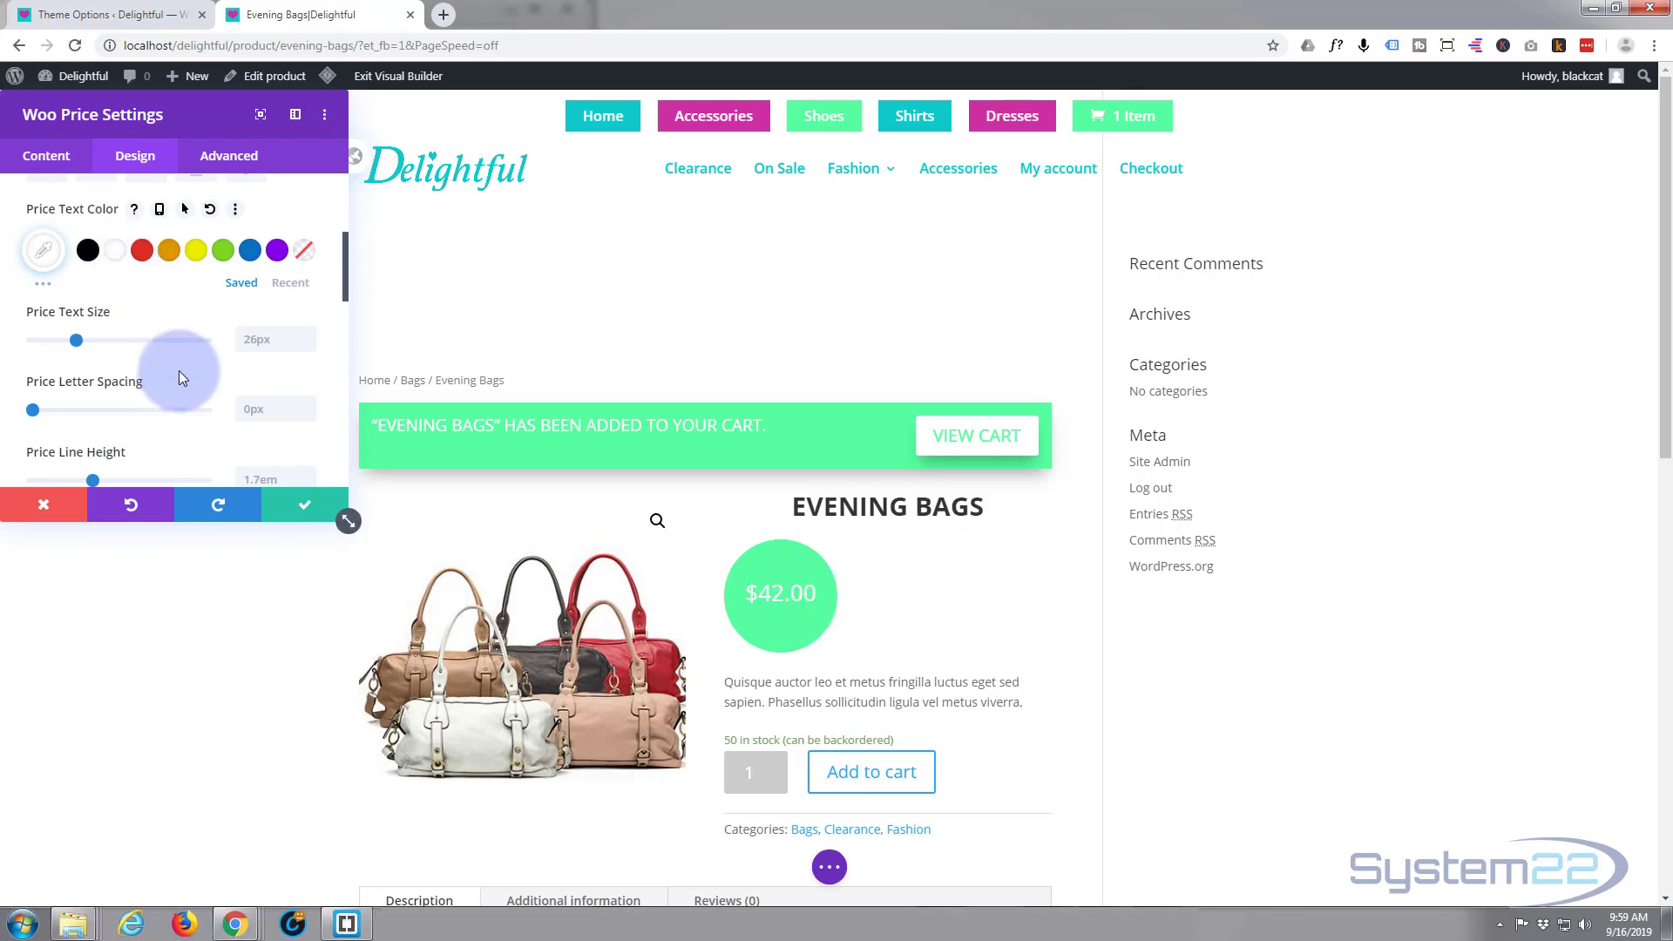
Step: Apply a box shadow preset to the green price circle
scroll(181, 375, down, 10)
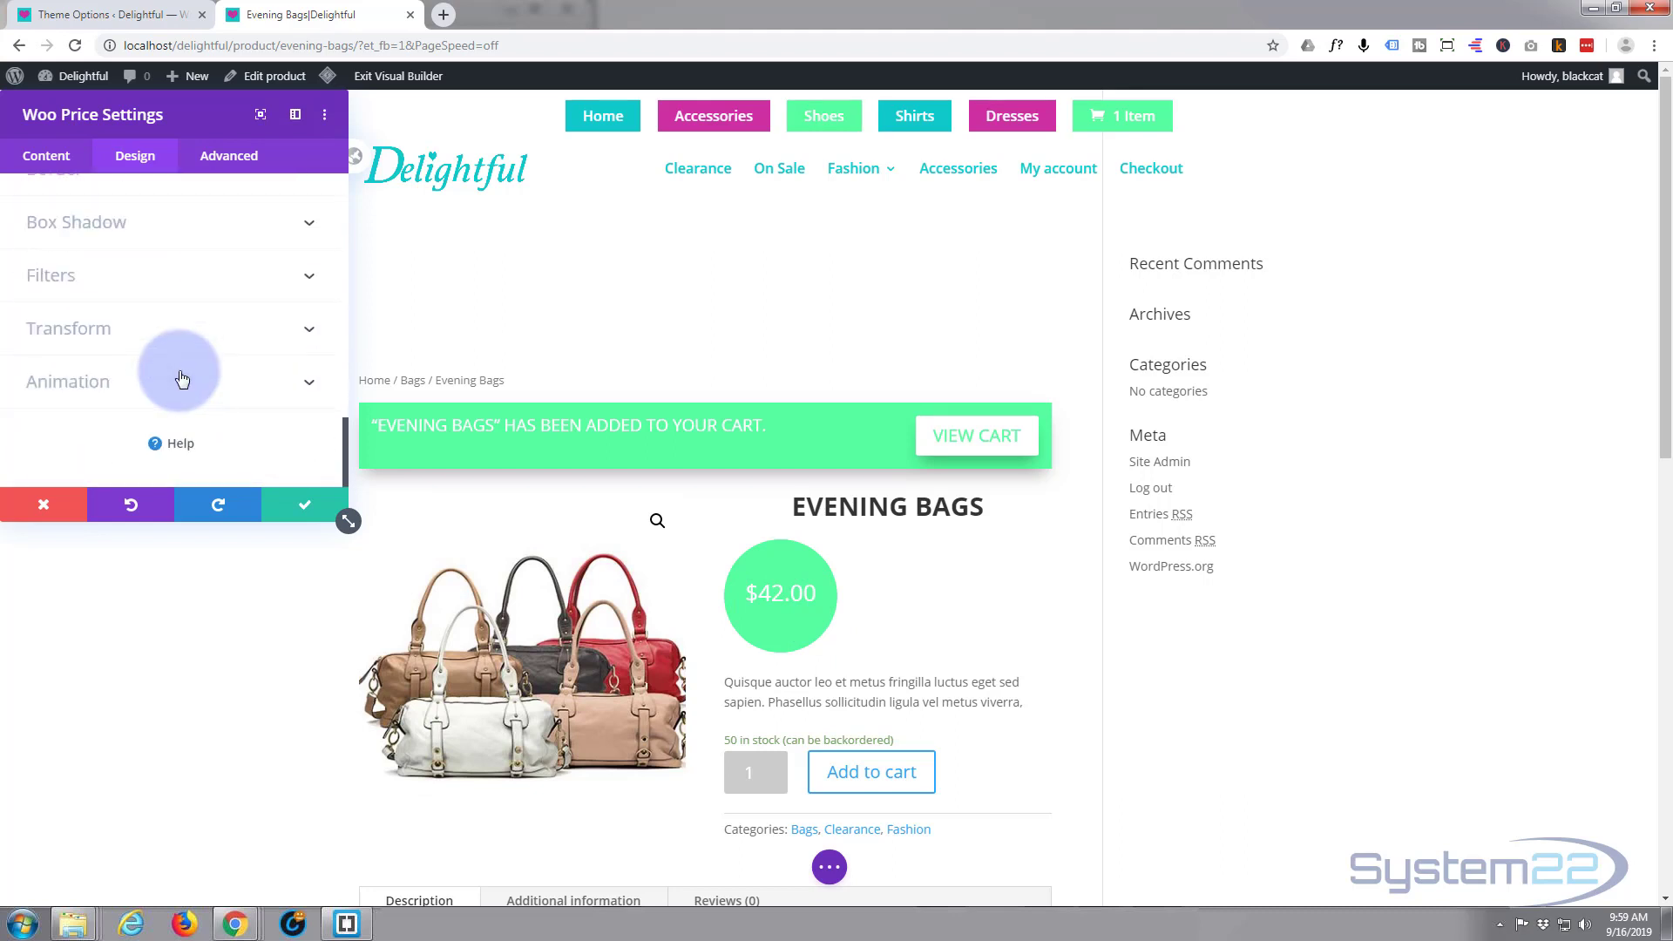
scroll(182, 376, up, 2)
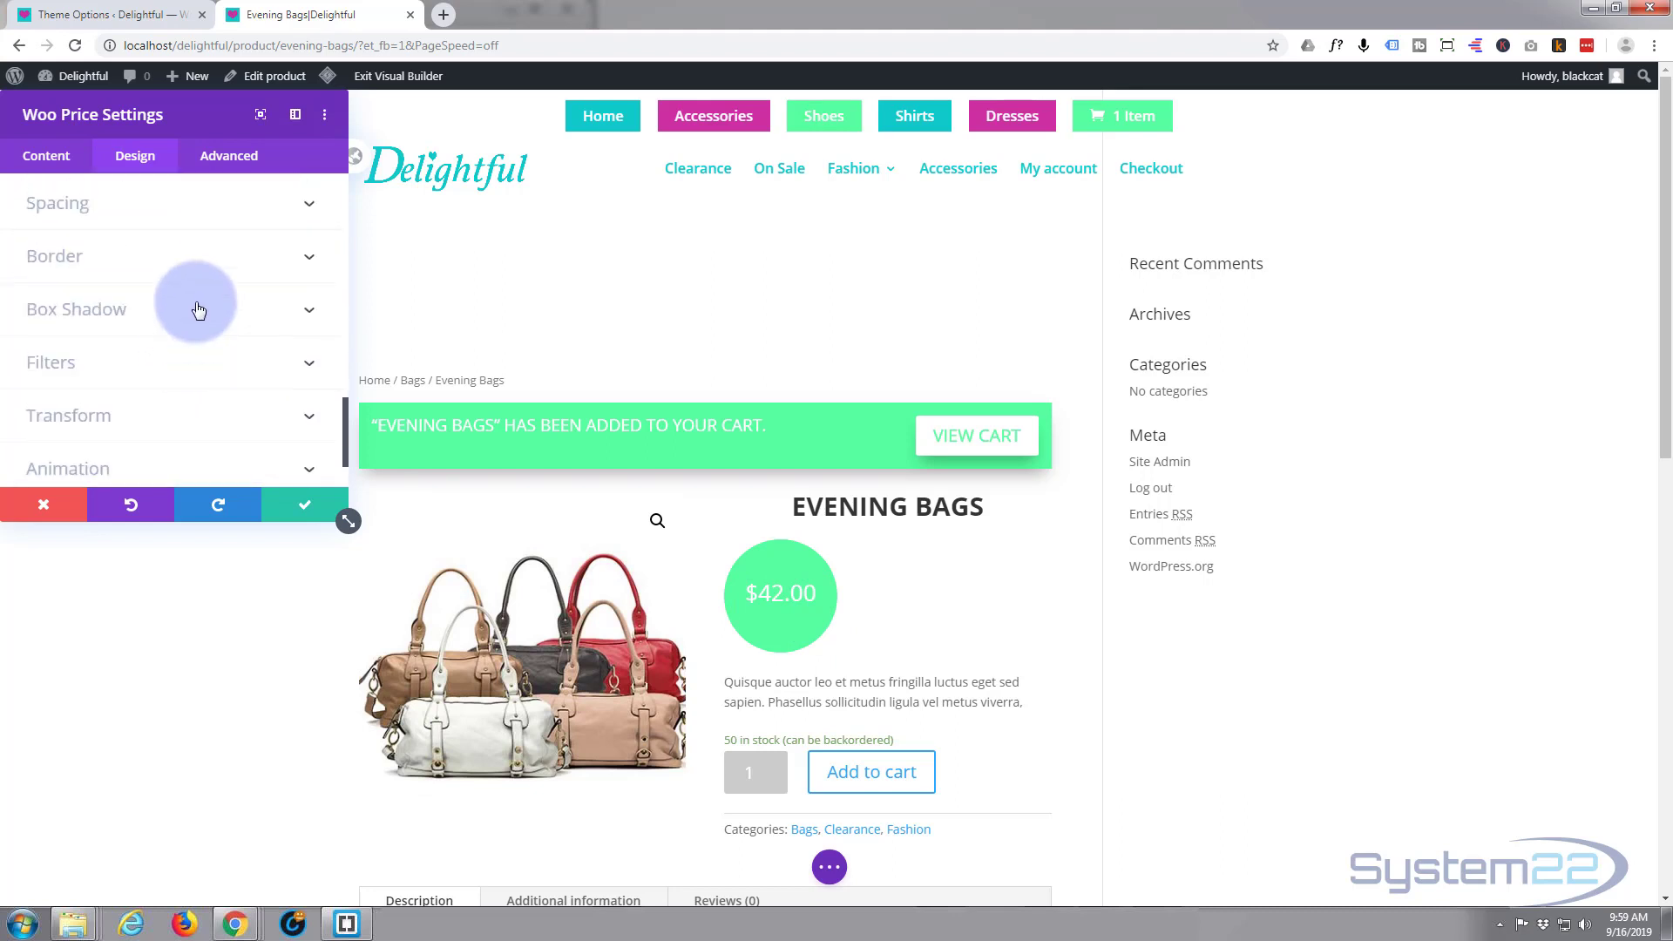
click(198, 309)
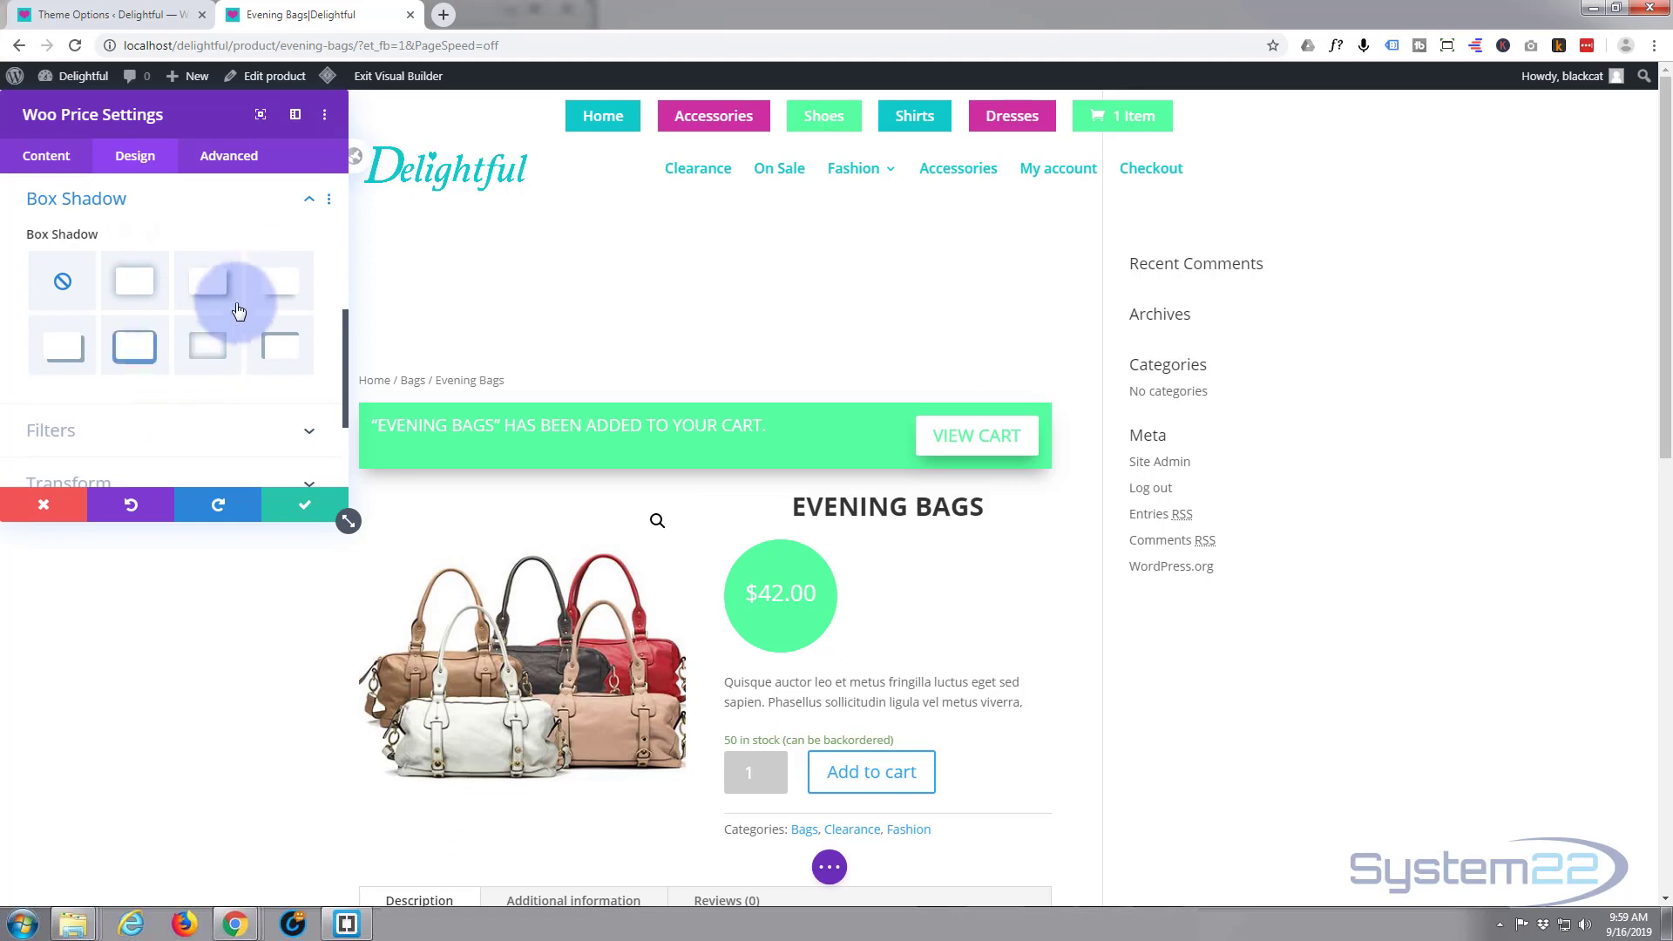
click(272, 295)
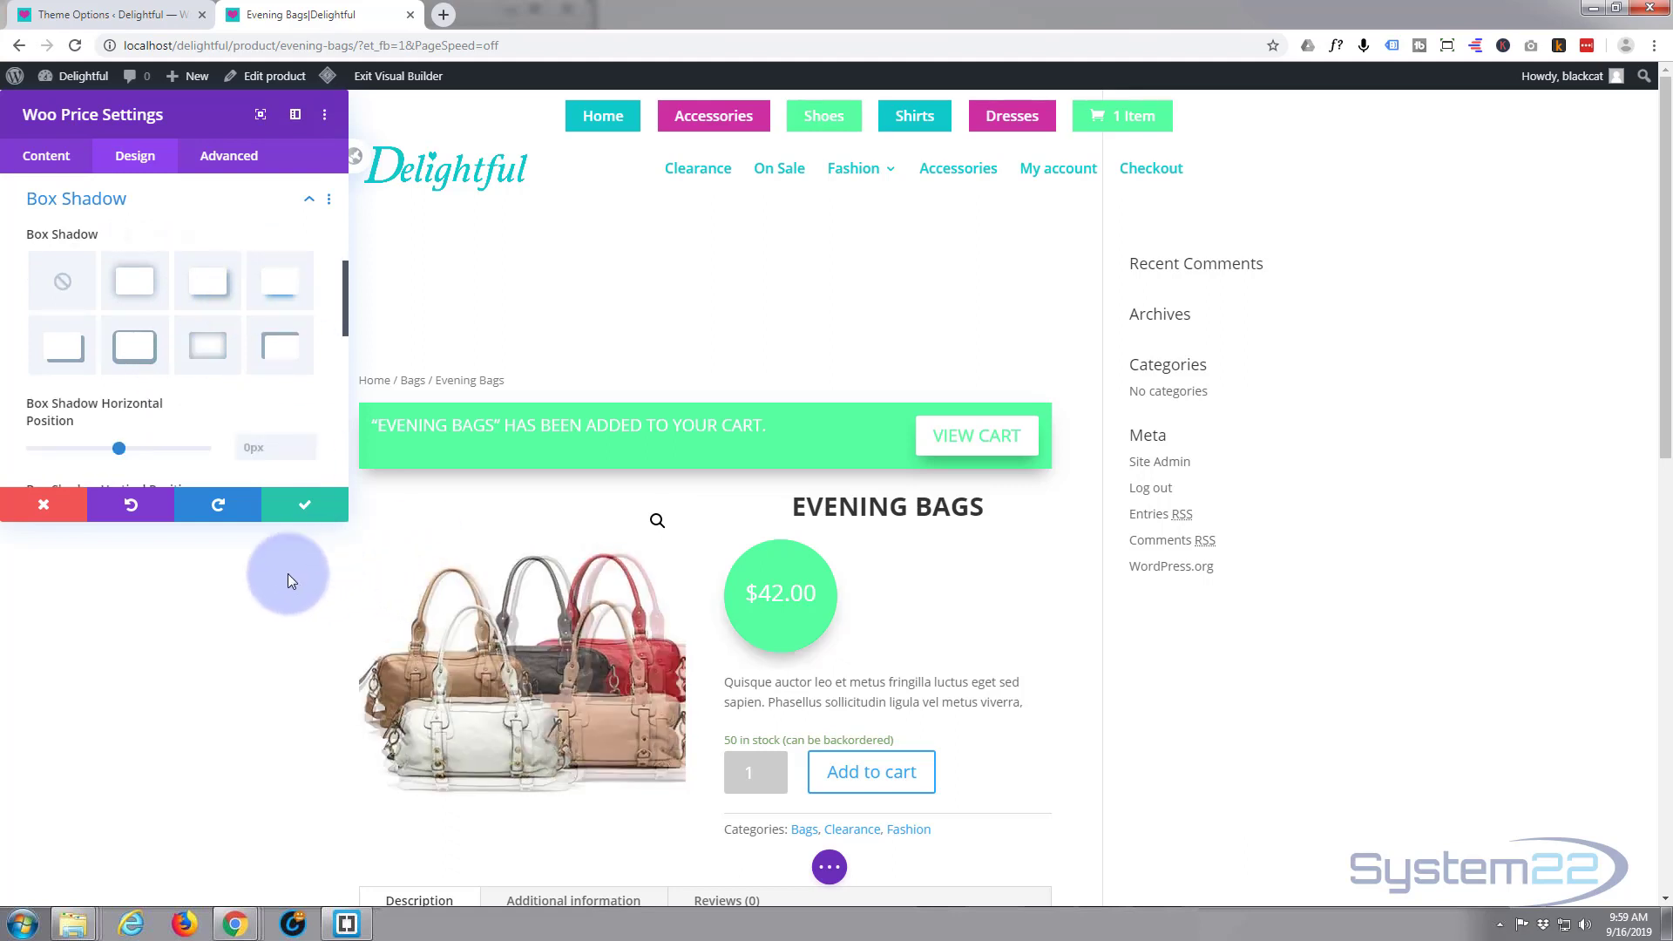
Step: Save and close the Woo Price module settings
scroll(227, 609, down, 2)
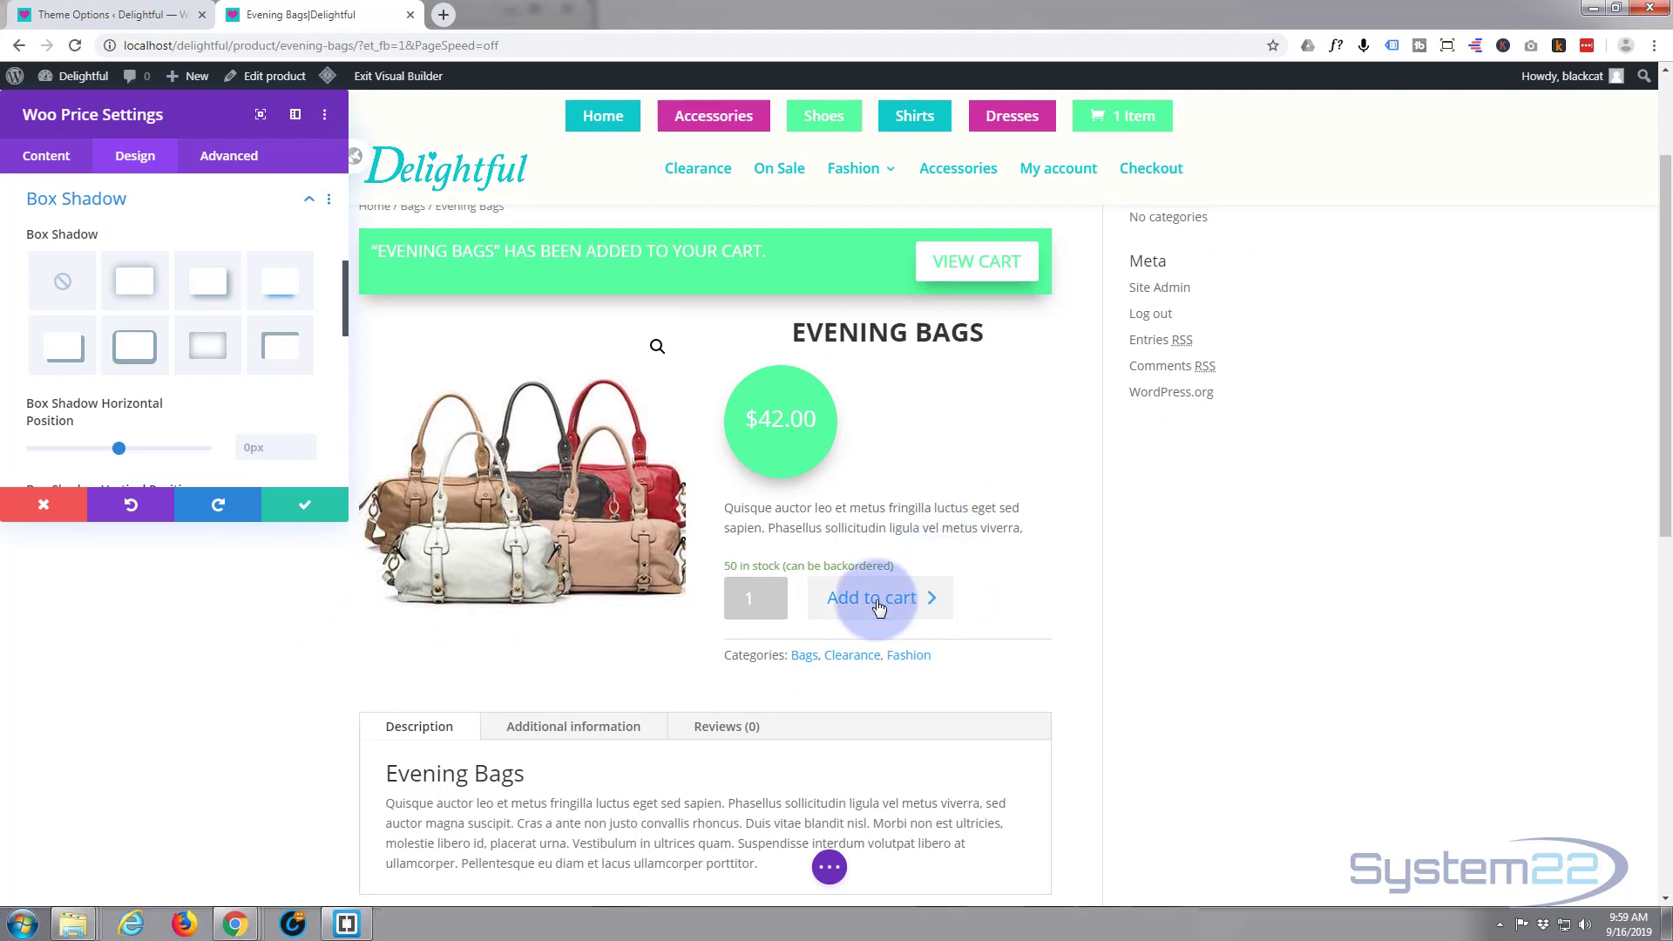
click(304, 504)
mouse_move(858, 520)
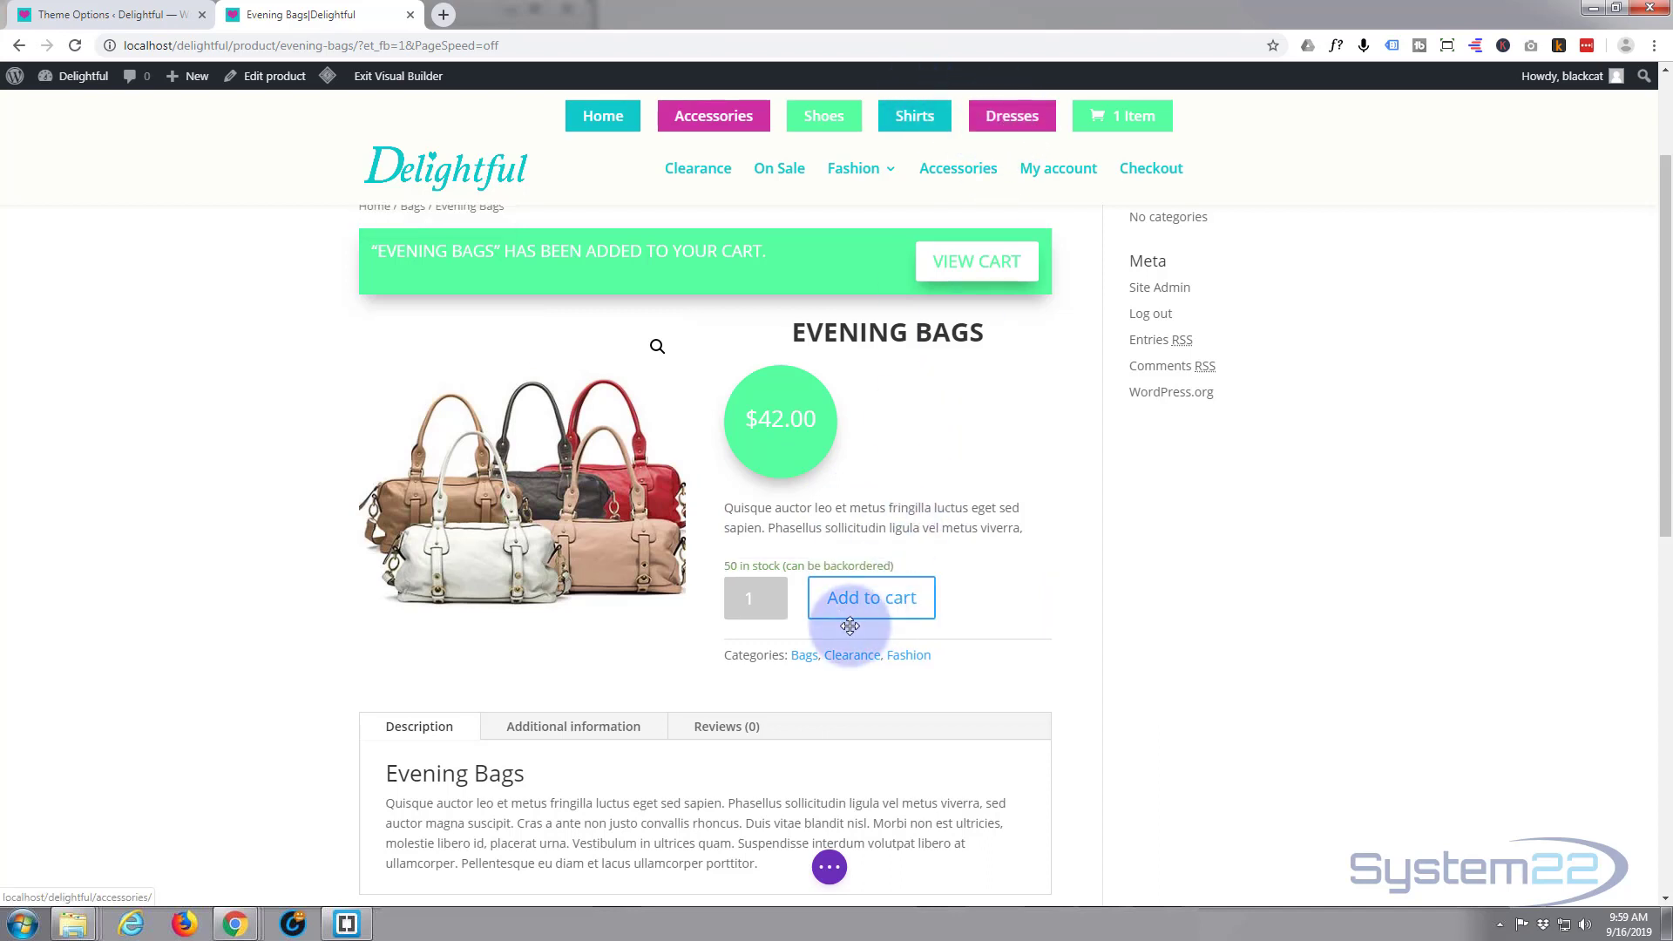
mouse_move(852, 619)
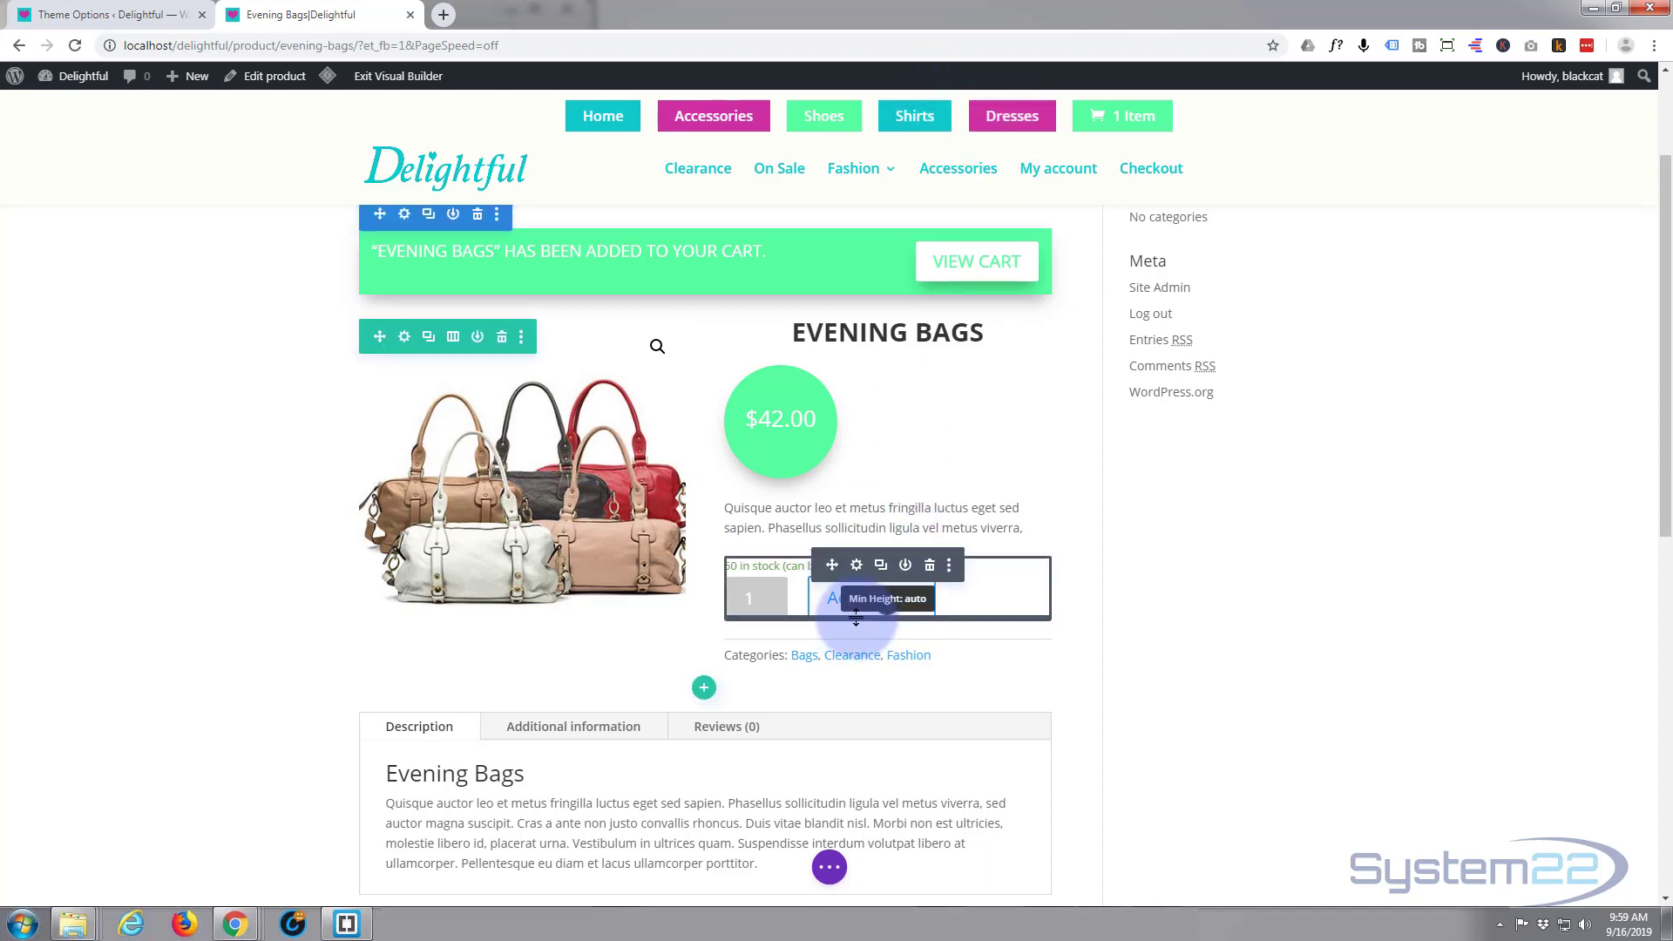
Step: Bring up the Design settings of the Woo Add To Cart module
click(854, 568)
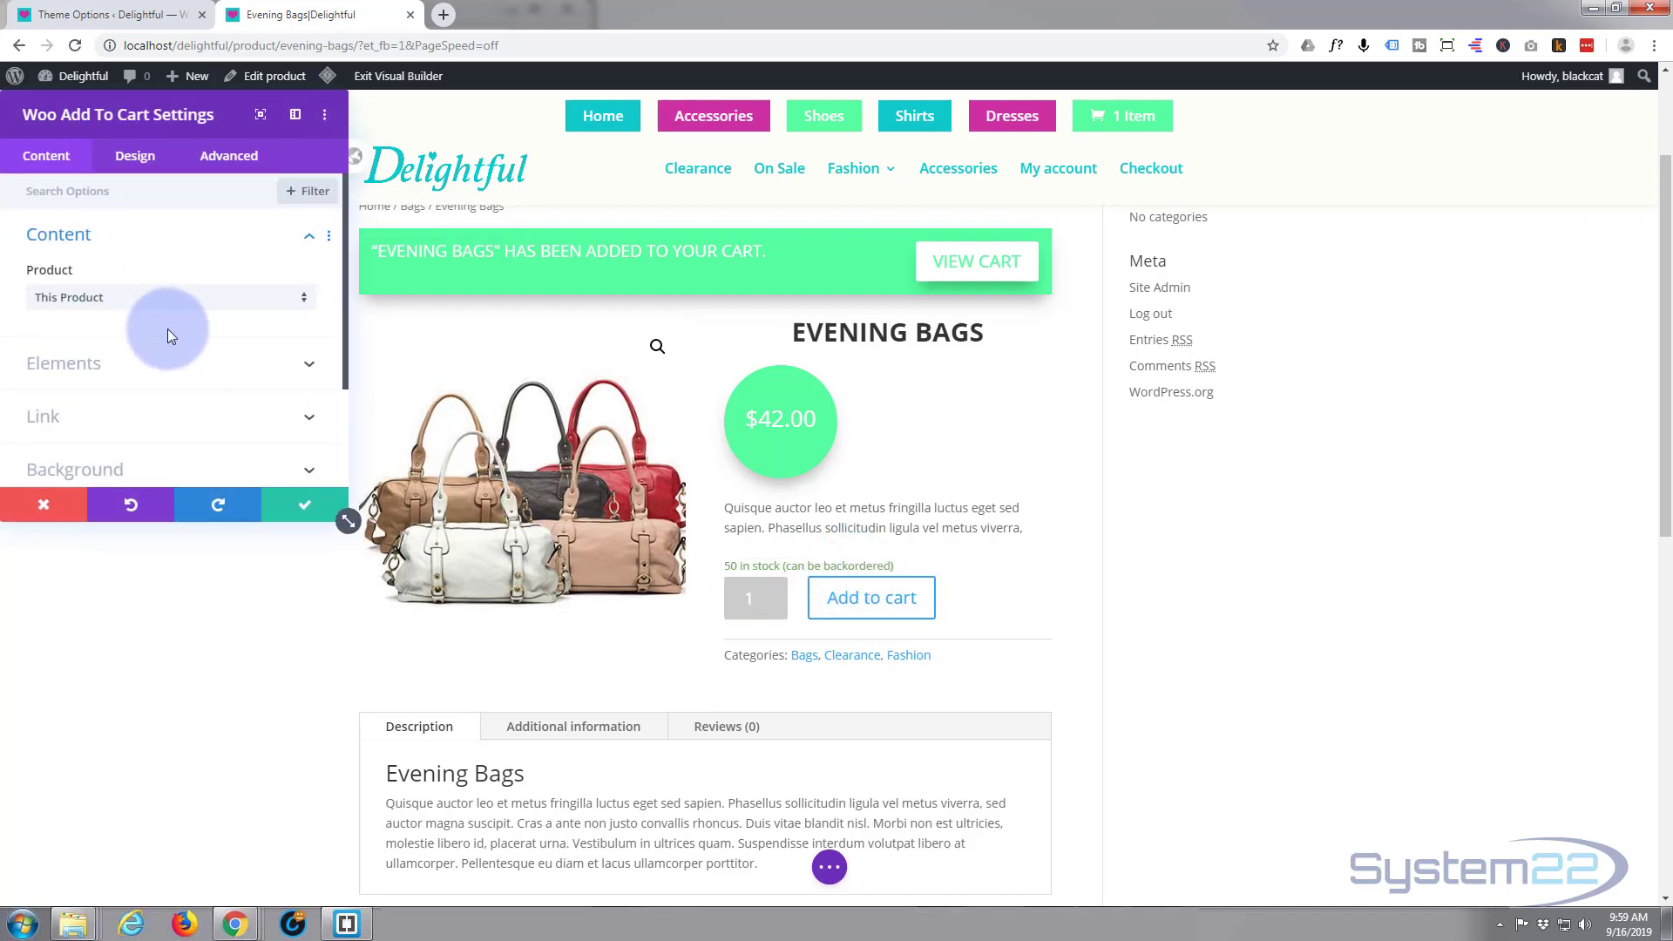
scroll(171, 336, down, 2)
scroll(157, 261, up, 3)
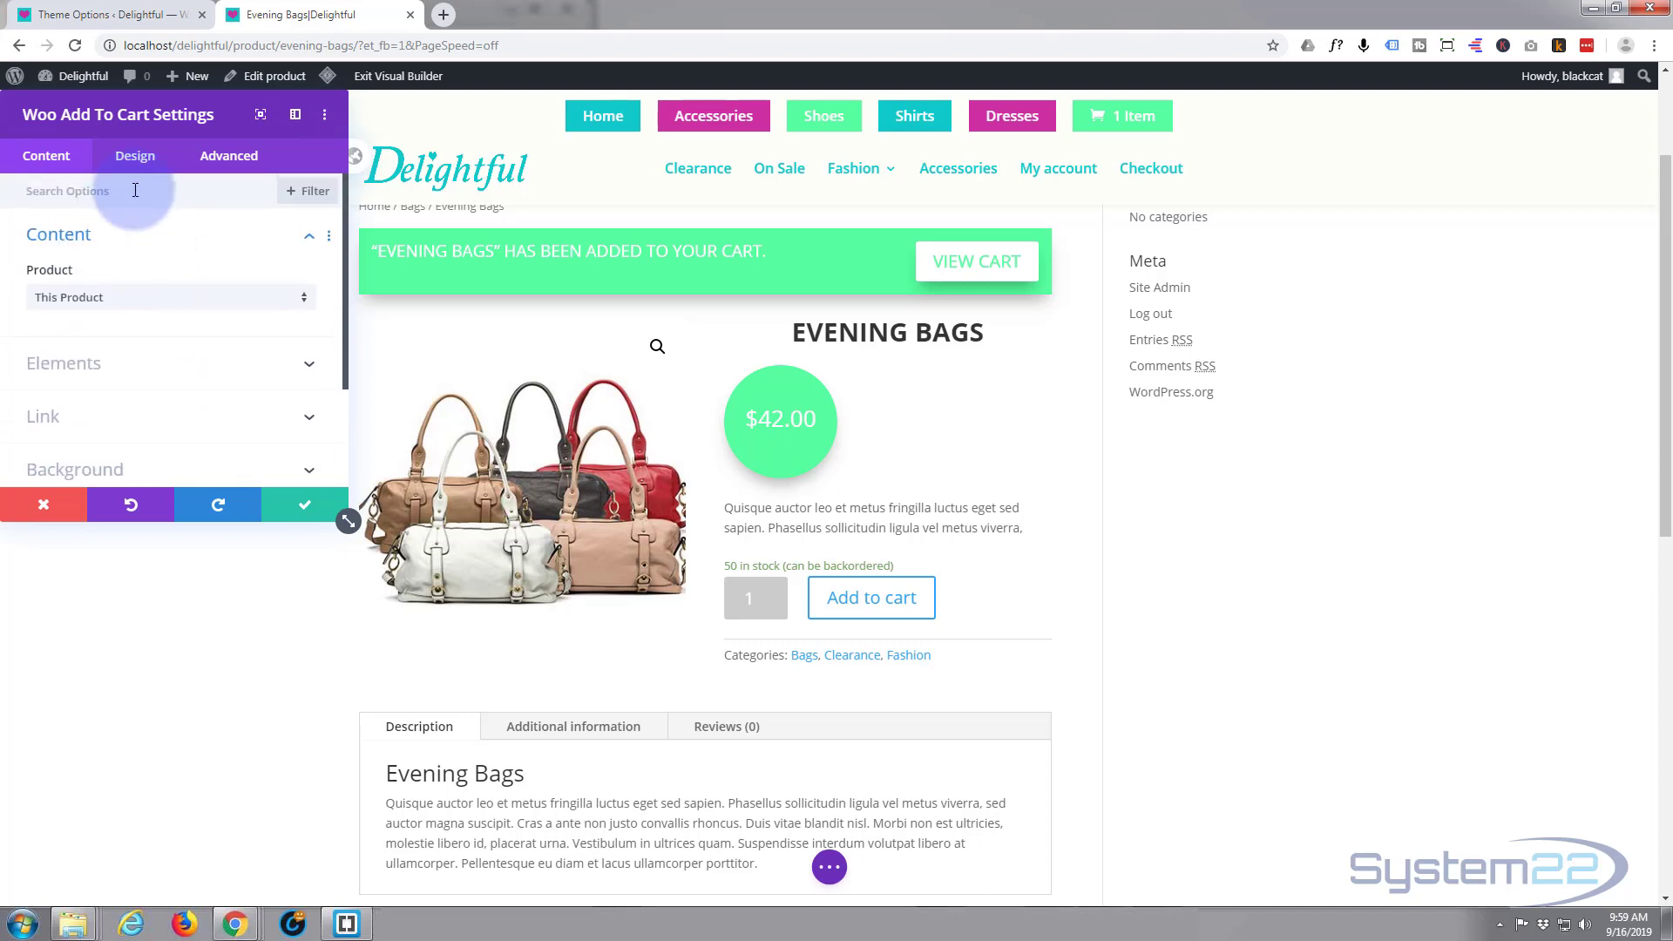
click(142, 164)
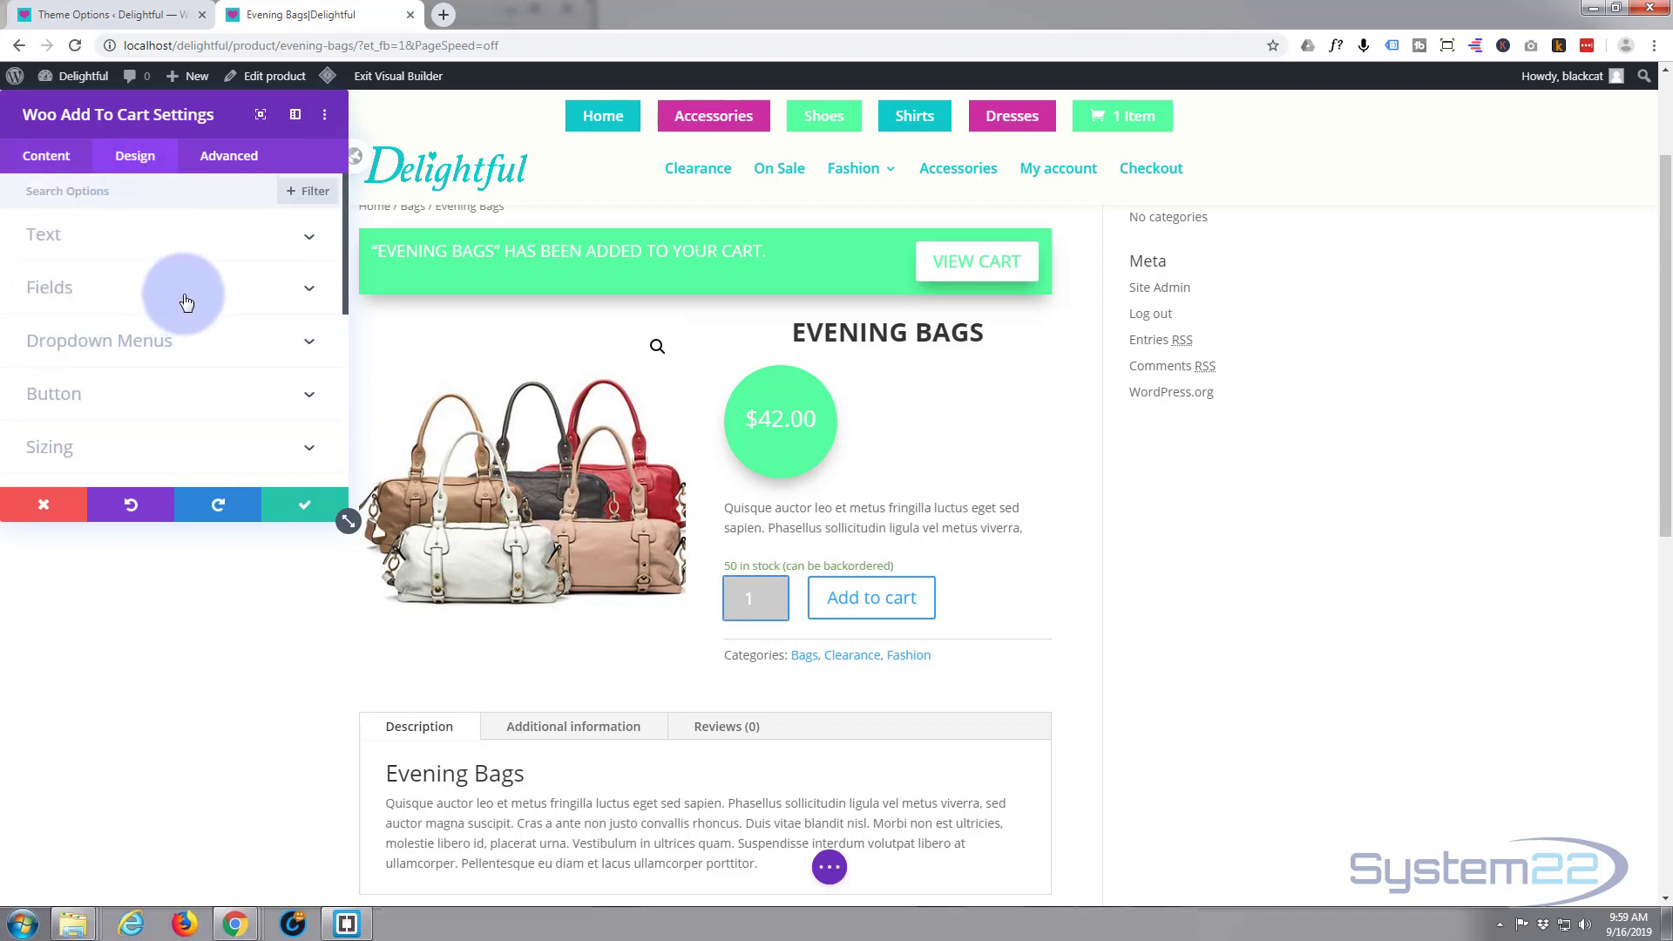
scroll(179, 296, down, 2)
scroll(180, 278, up, 1)
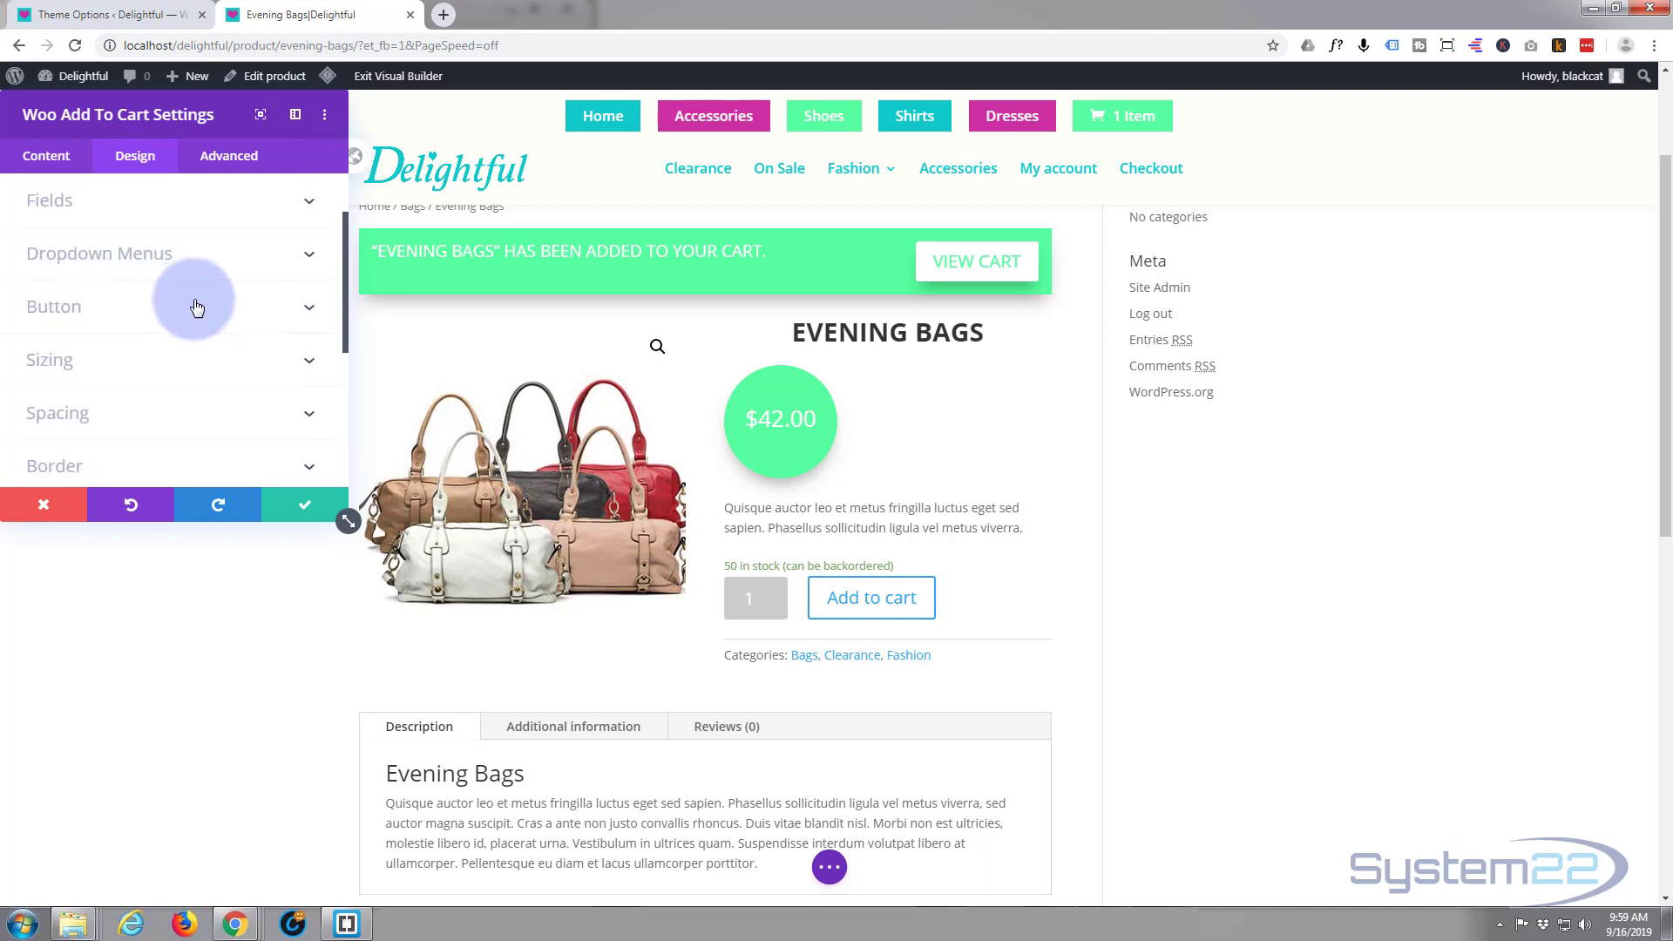
Step: Enable custom button styles with 20px white button text
click(196, 306)
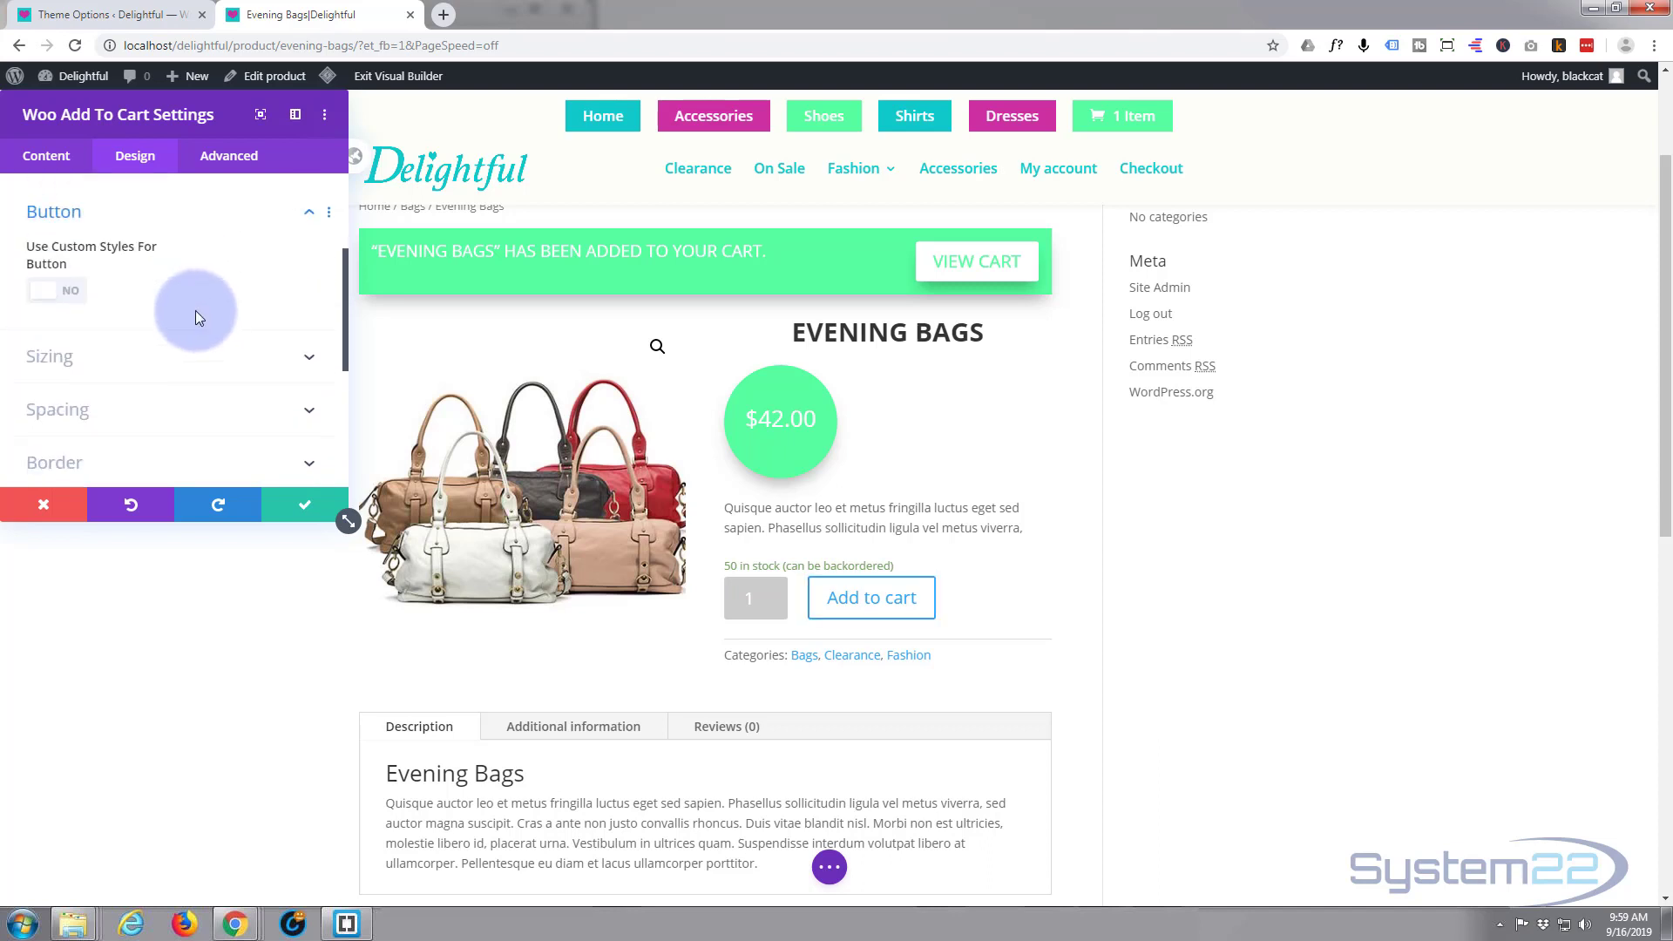
click(75, 283)
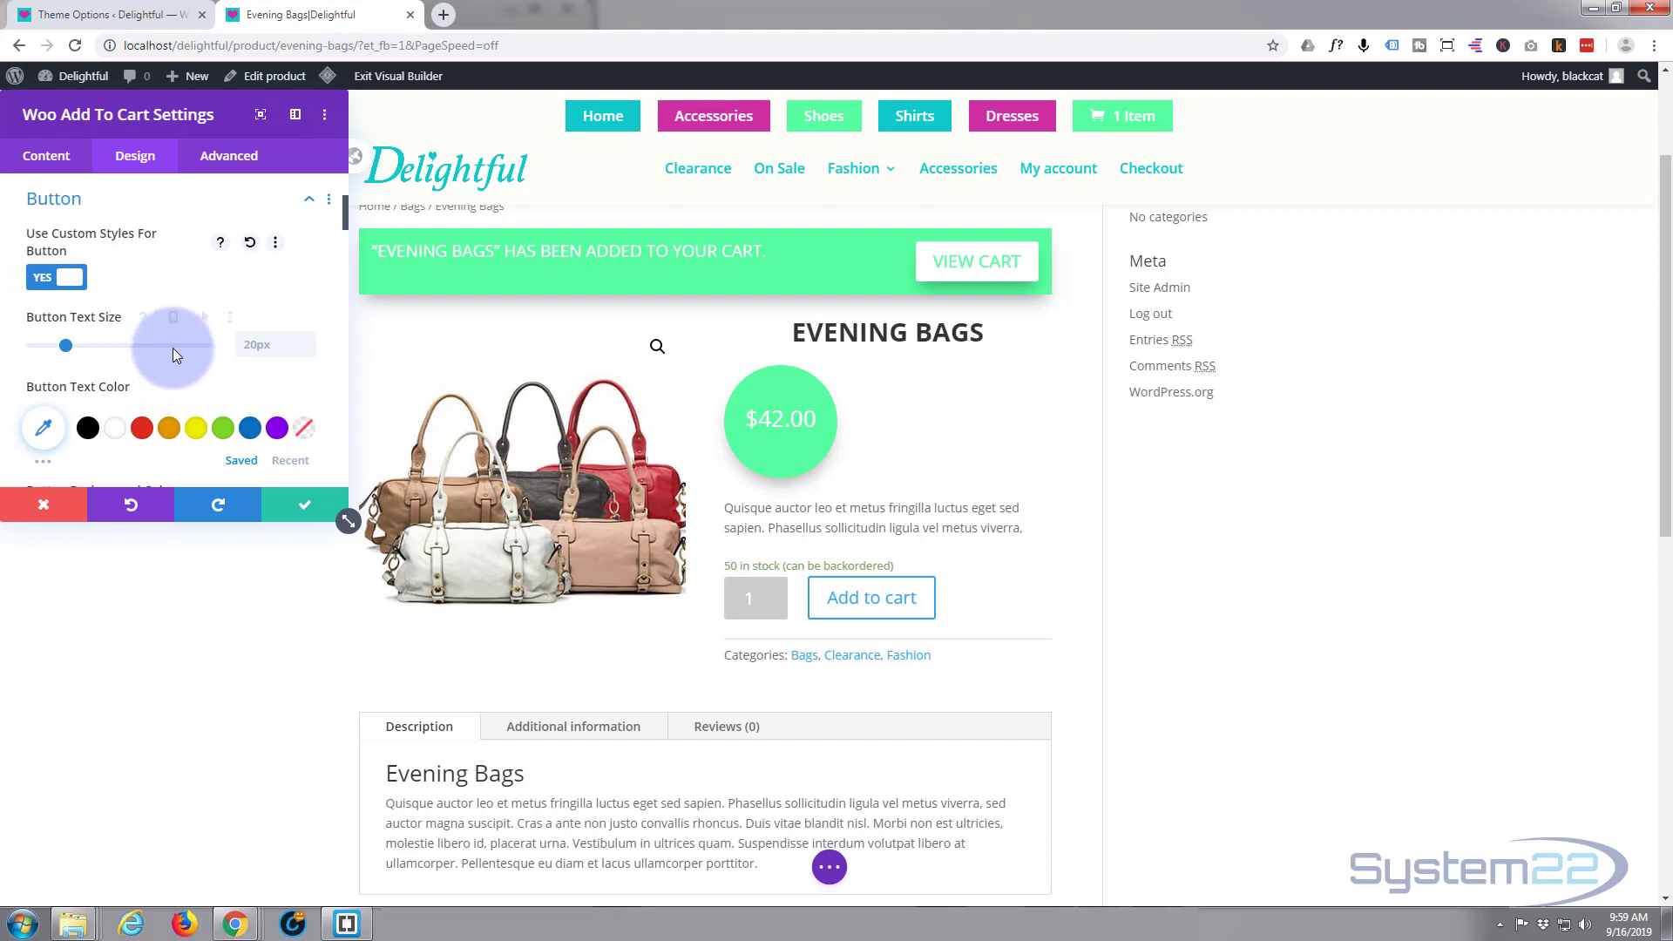
scroll(173, 346, down, 1)
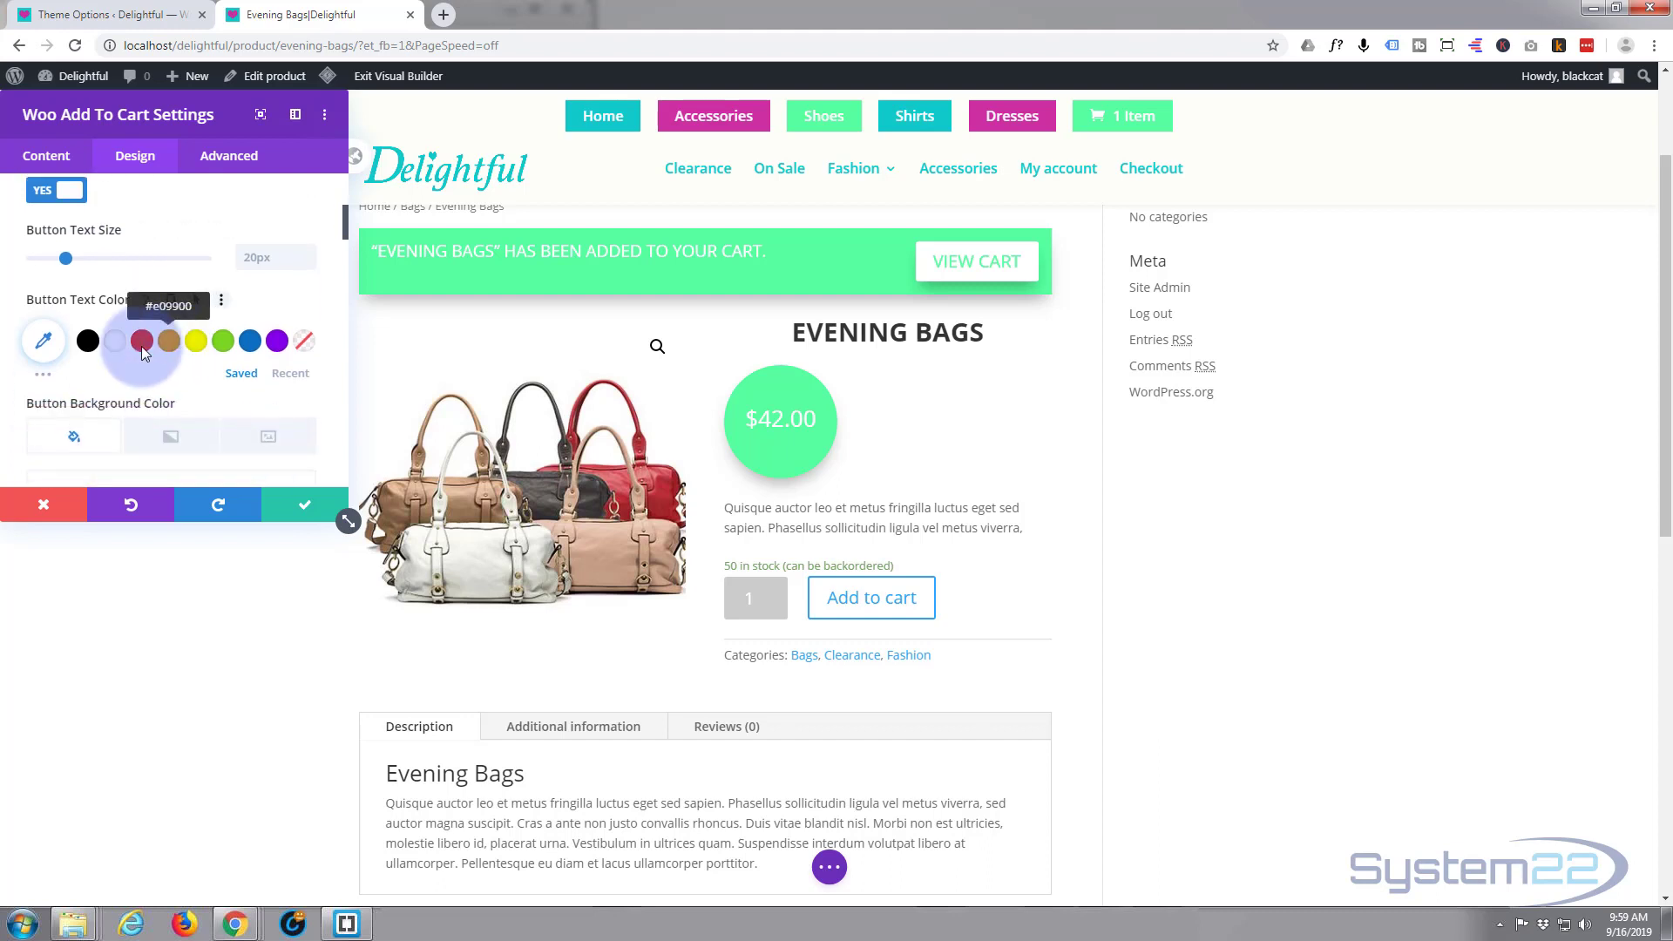
click(118, 345)
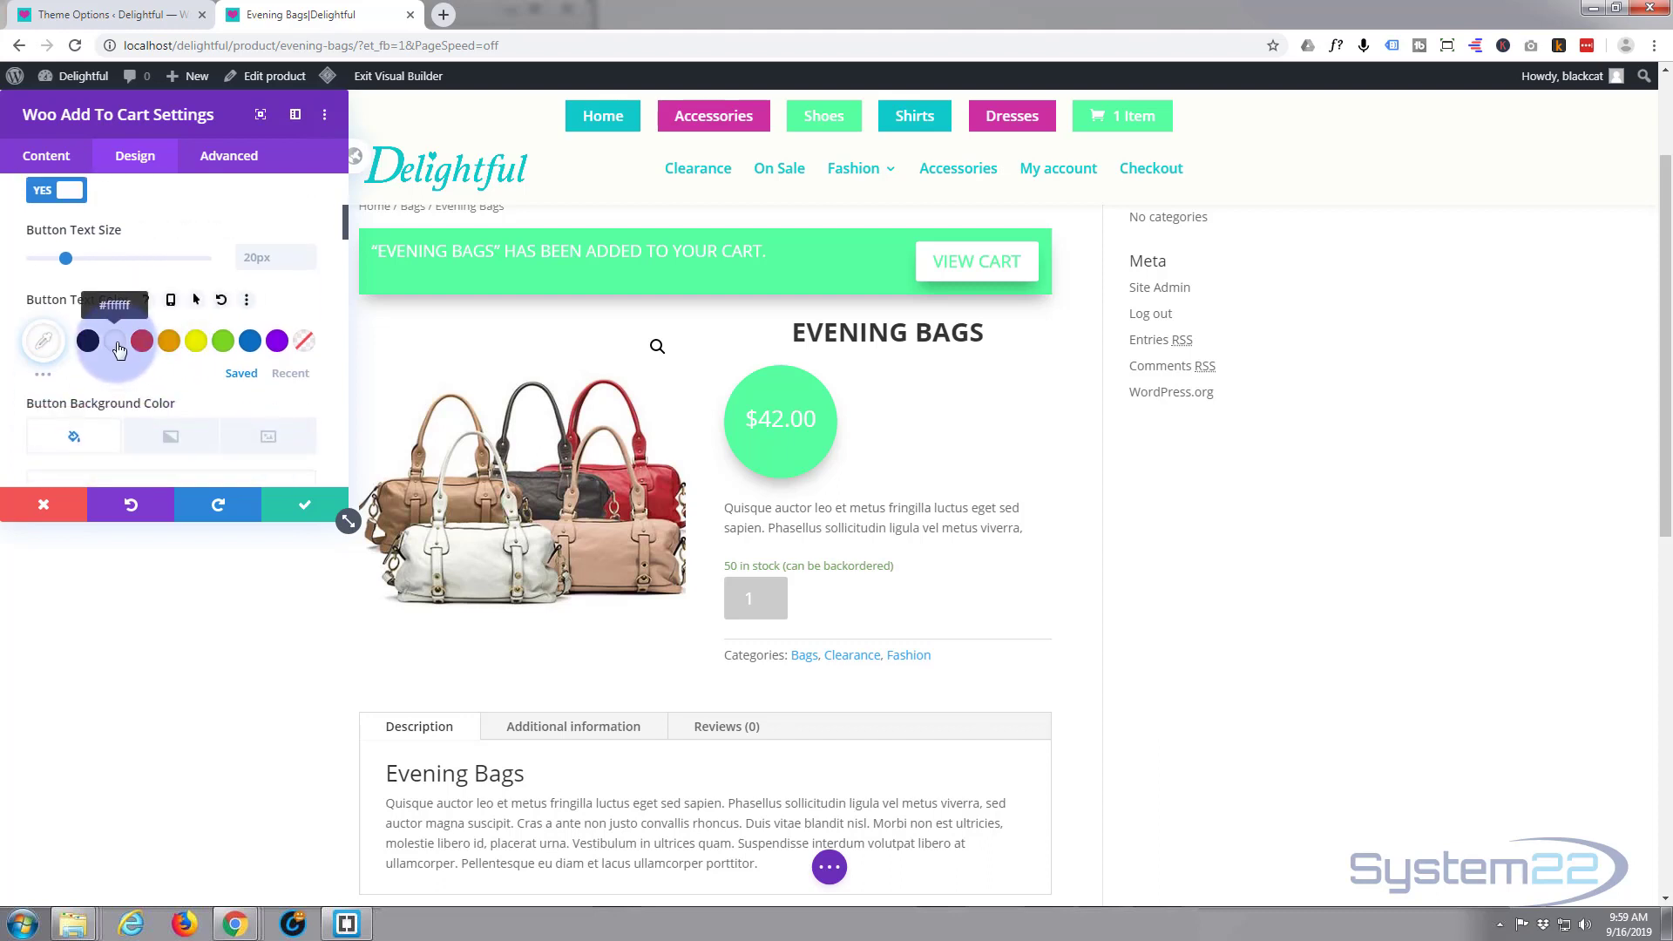
scroll(120, 368, down, 1)
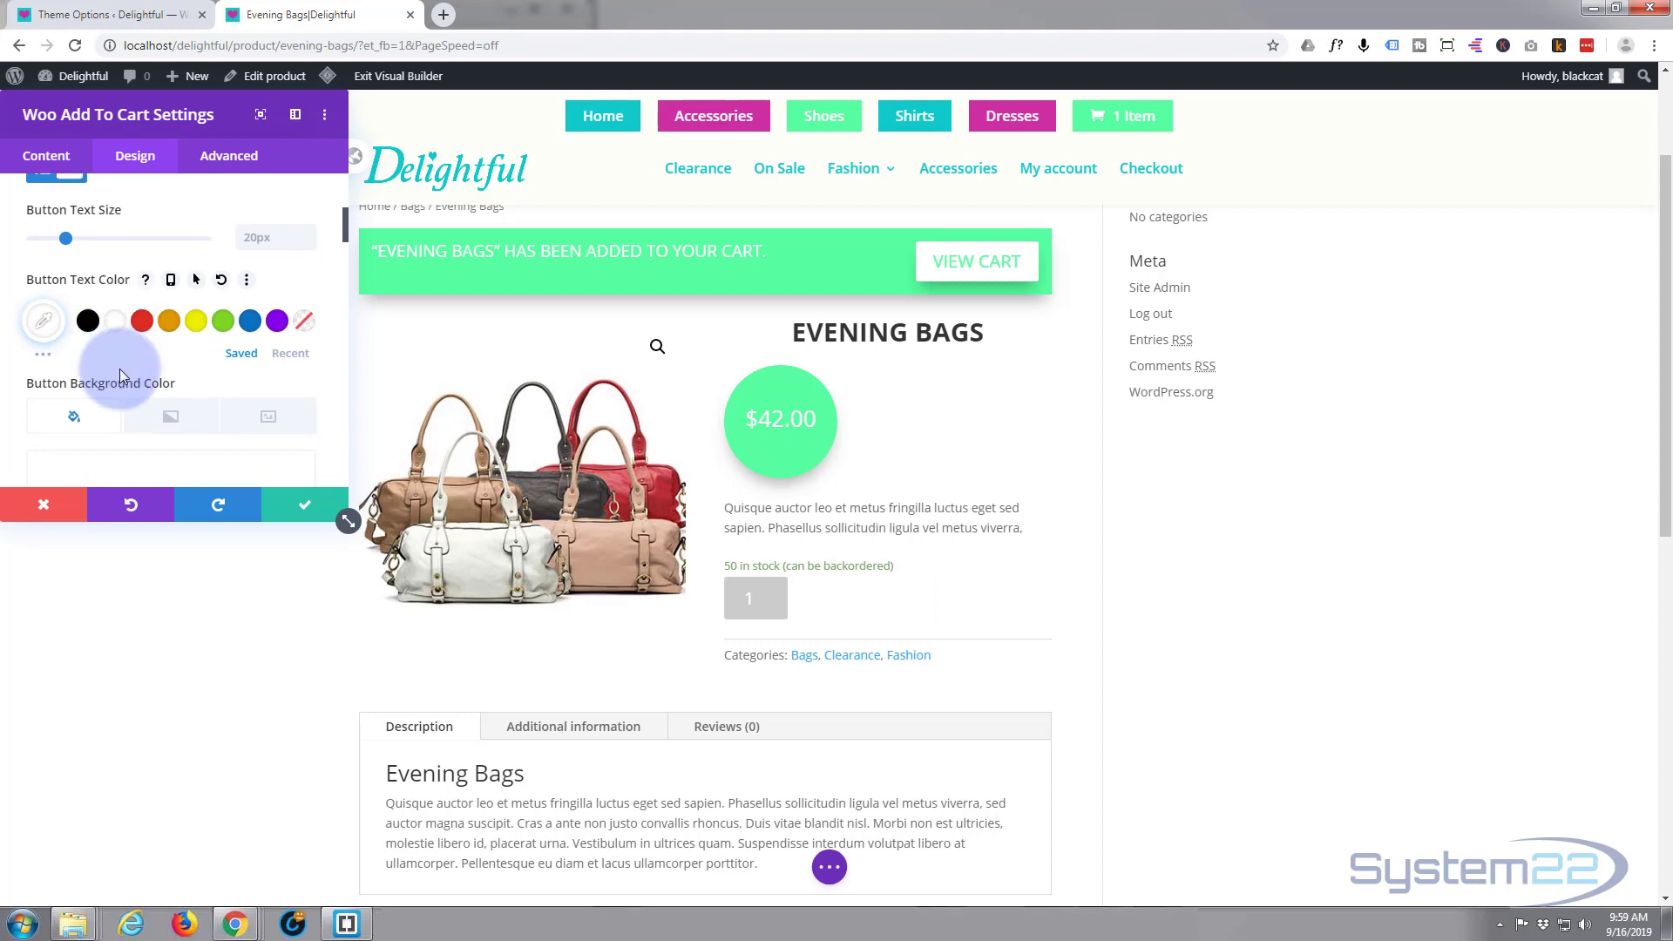
scroll(119, 369, down, 1)
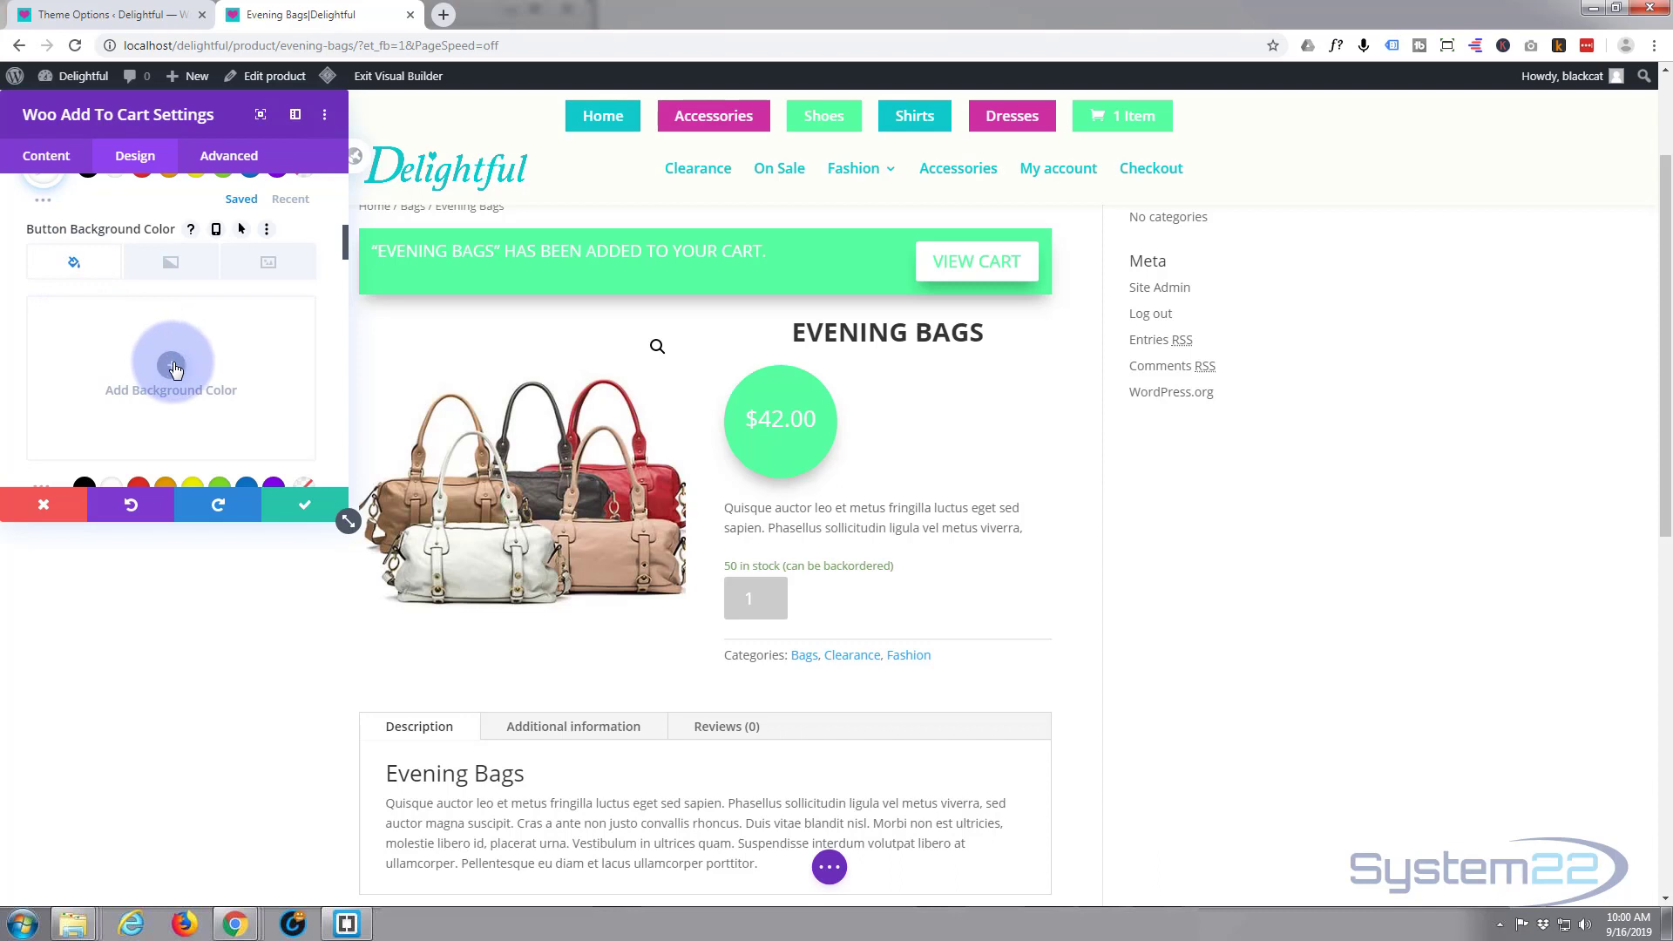
Step: Give the Add to cart button a magenta #cc2fa2 background
click(174, 368)
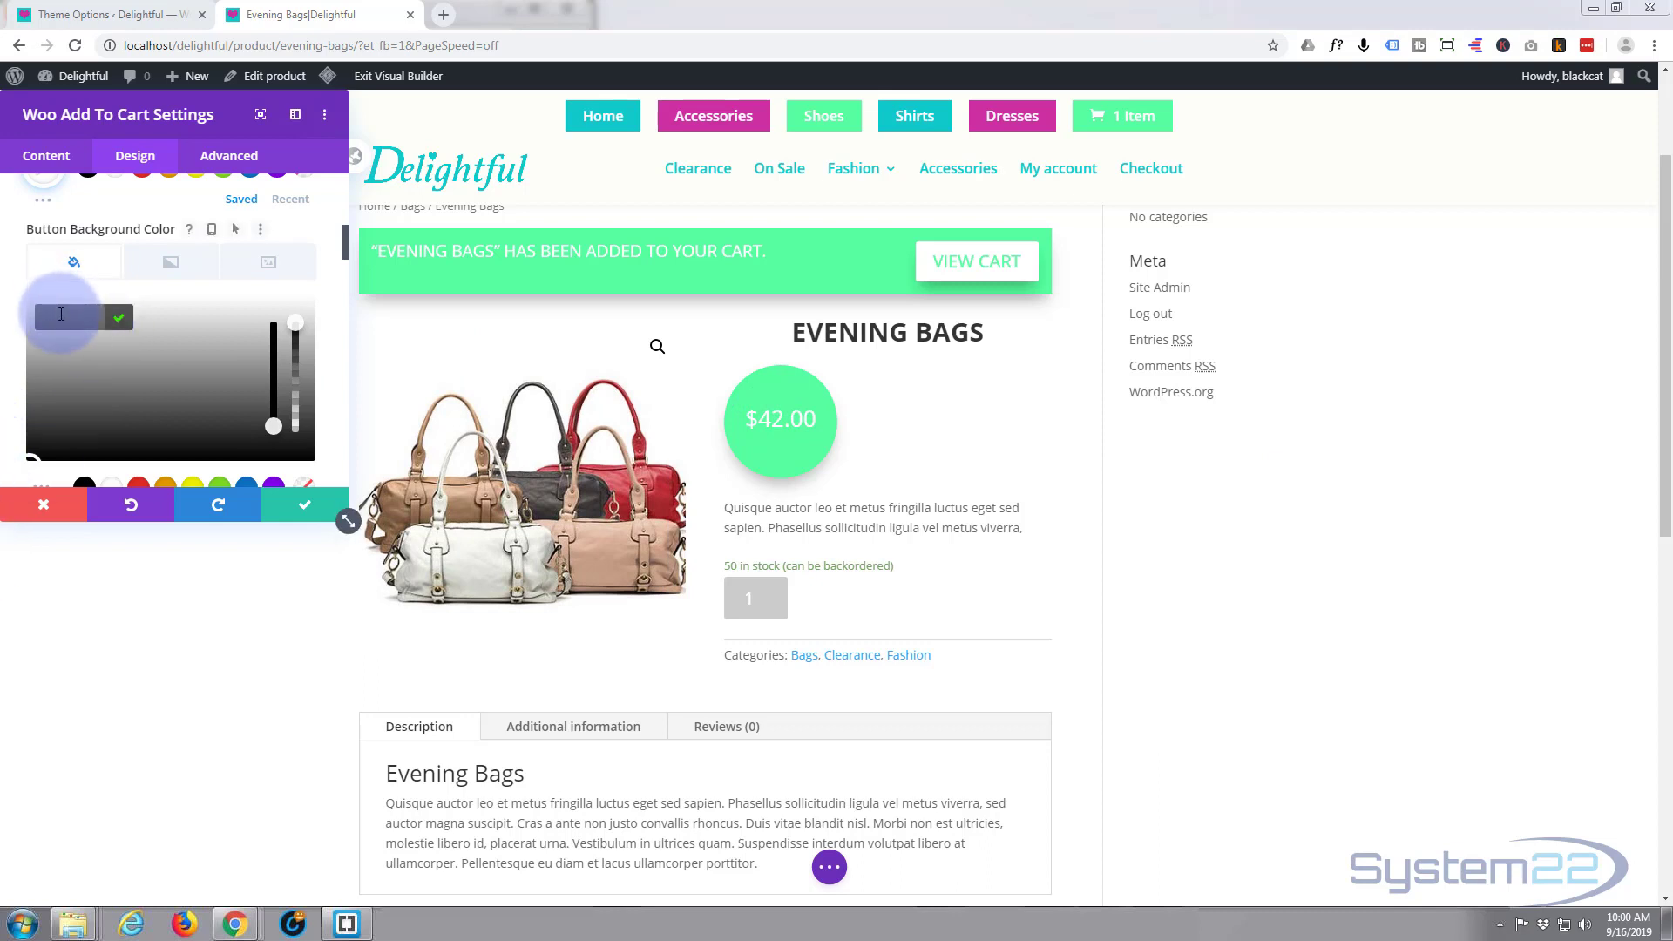
click(62, 312)
click(135, 320)
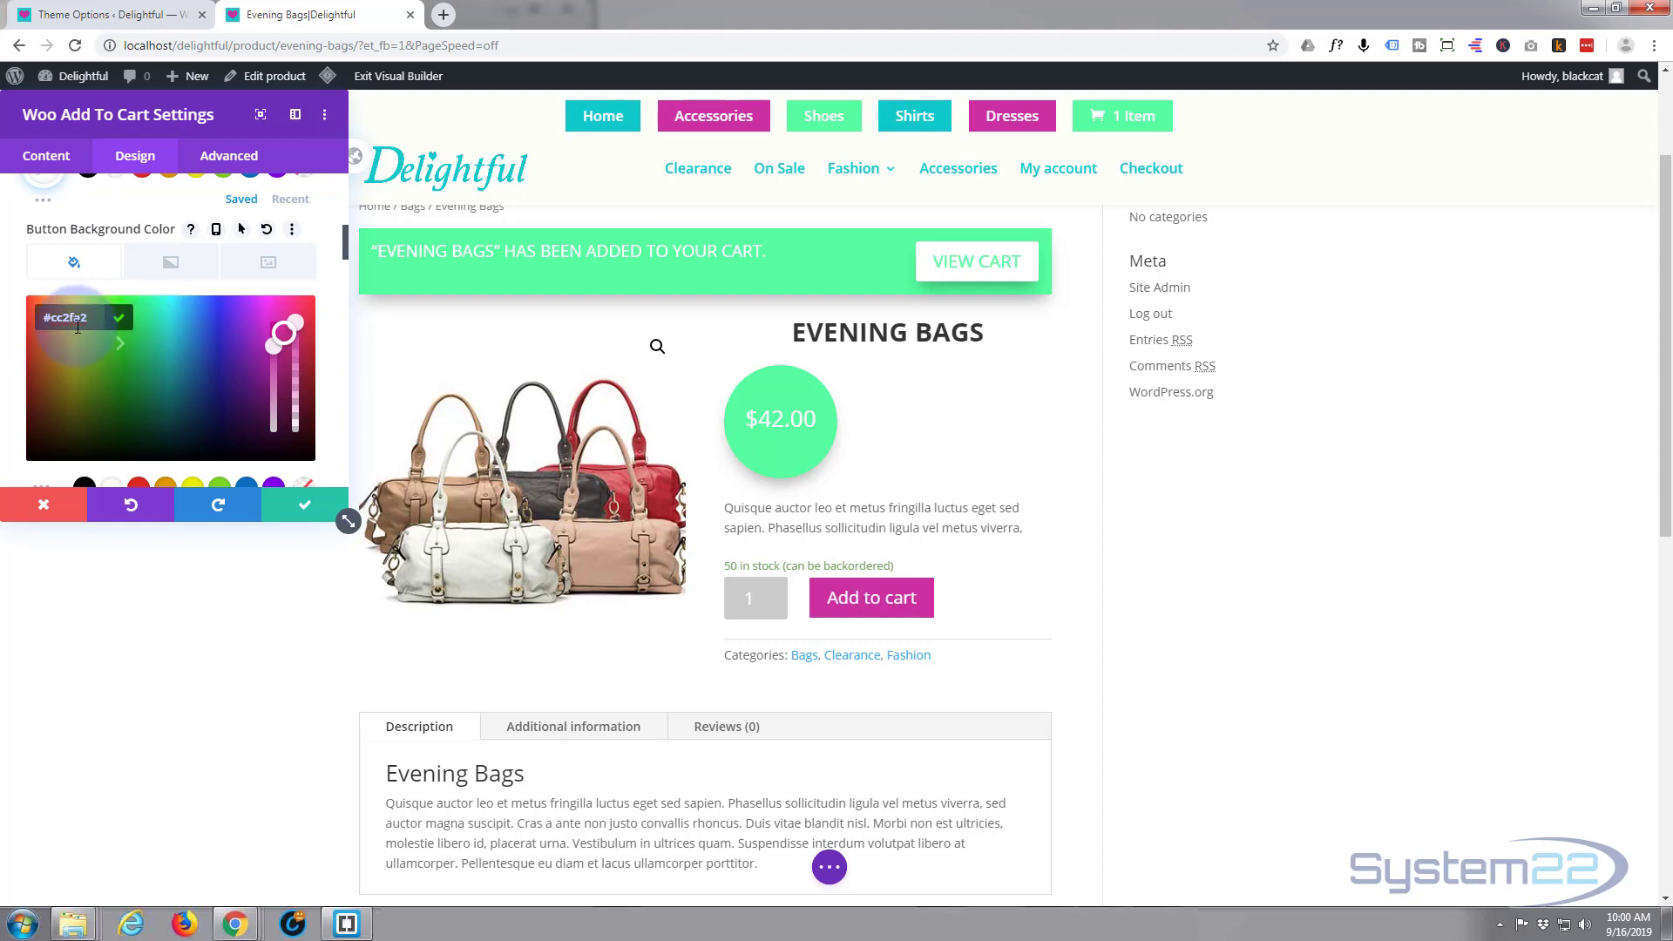
Step: Set the button's hover background colour to green #54ff9e
click(218, 231)
click(241, 229)
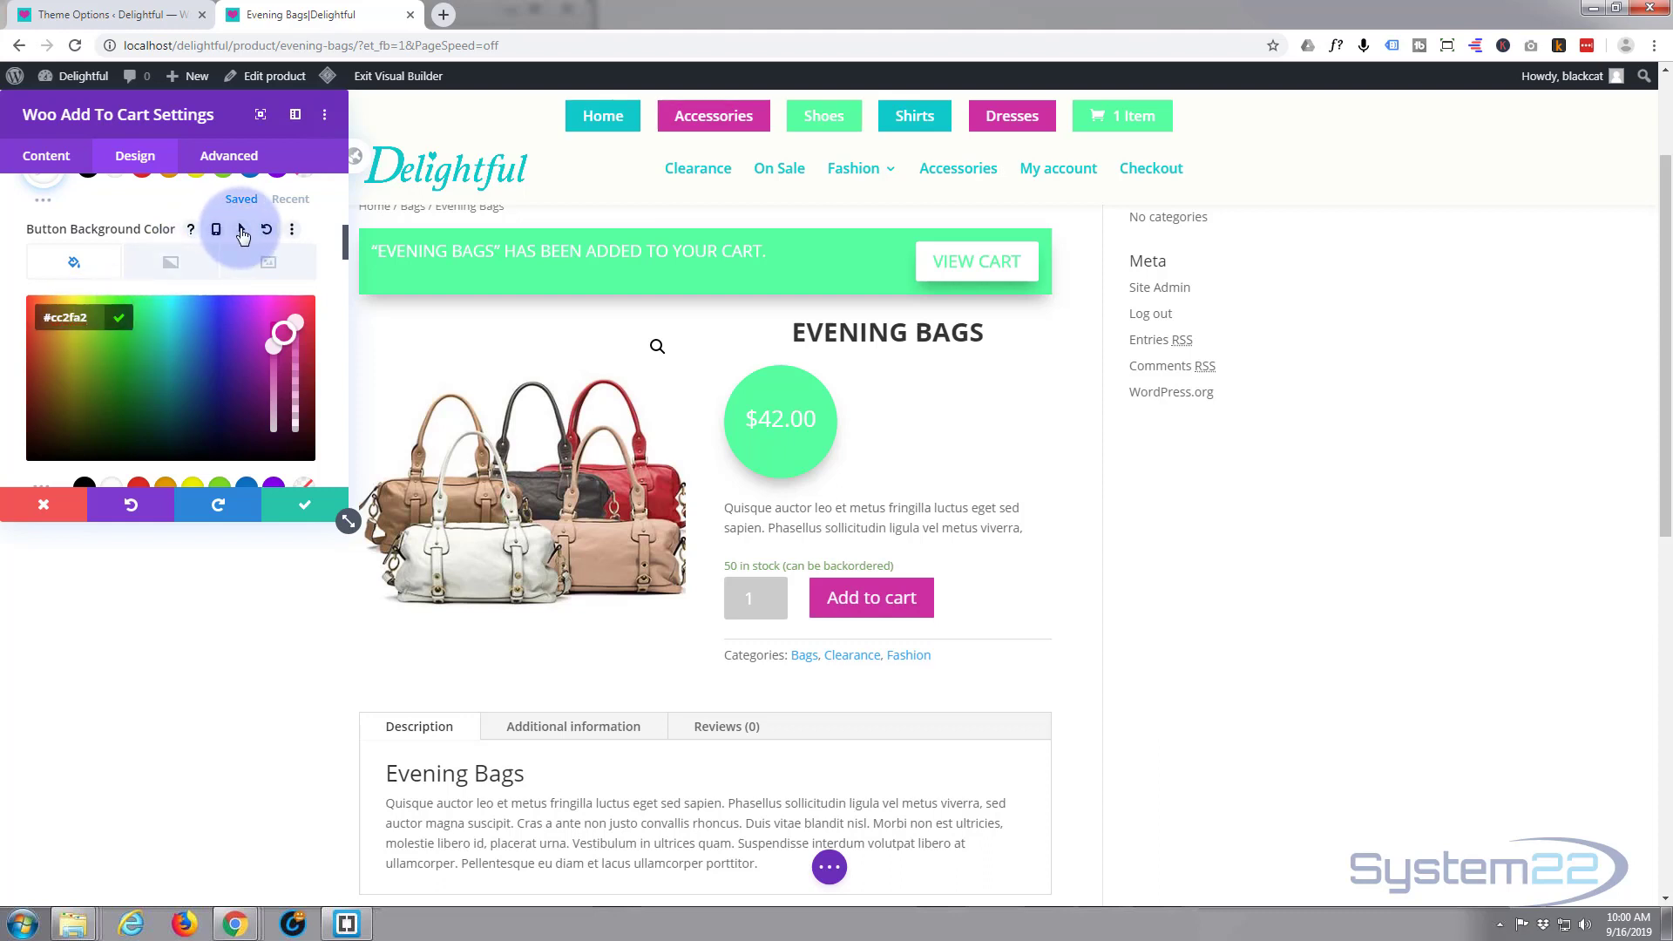
click(243, 262)
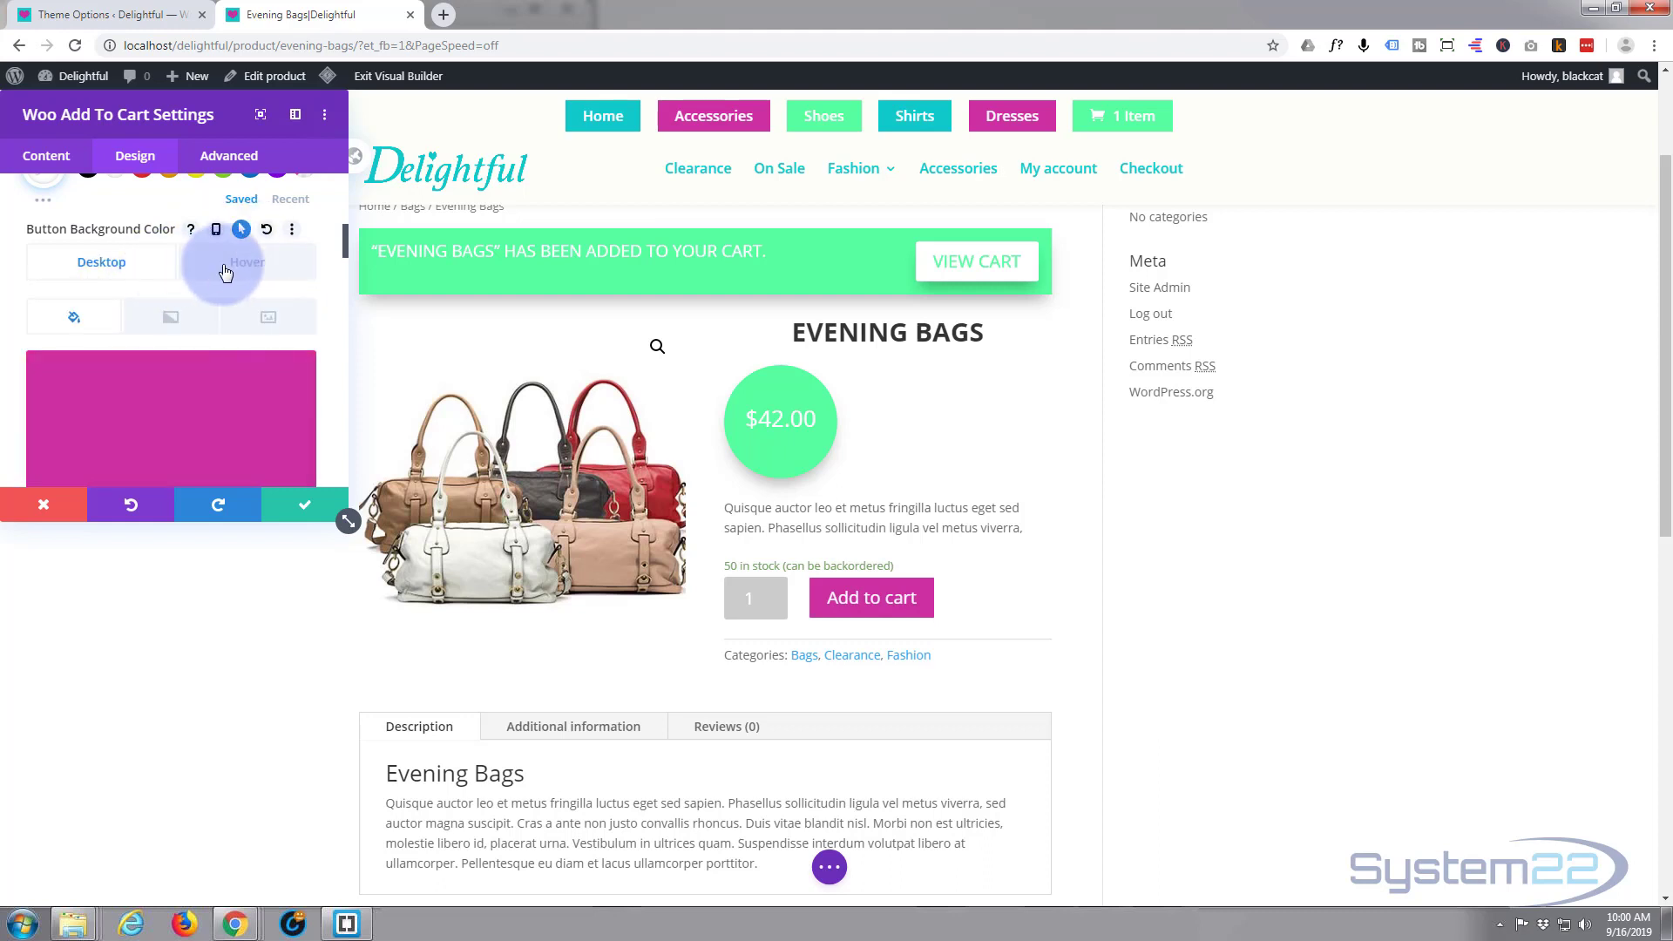
click(233, 266)
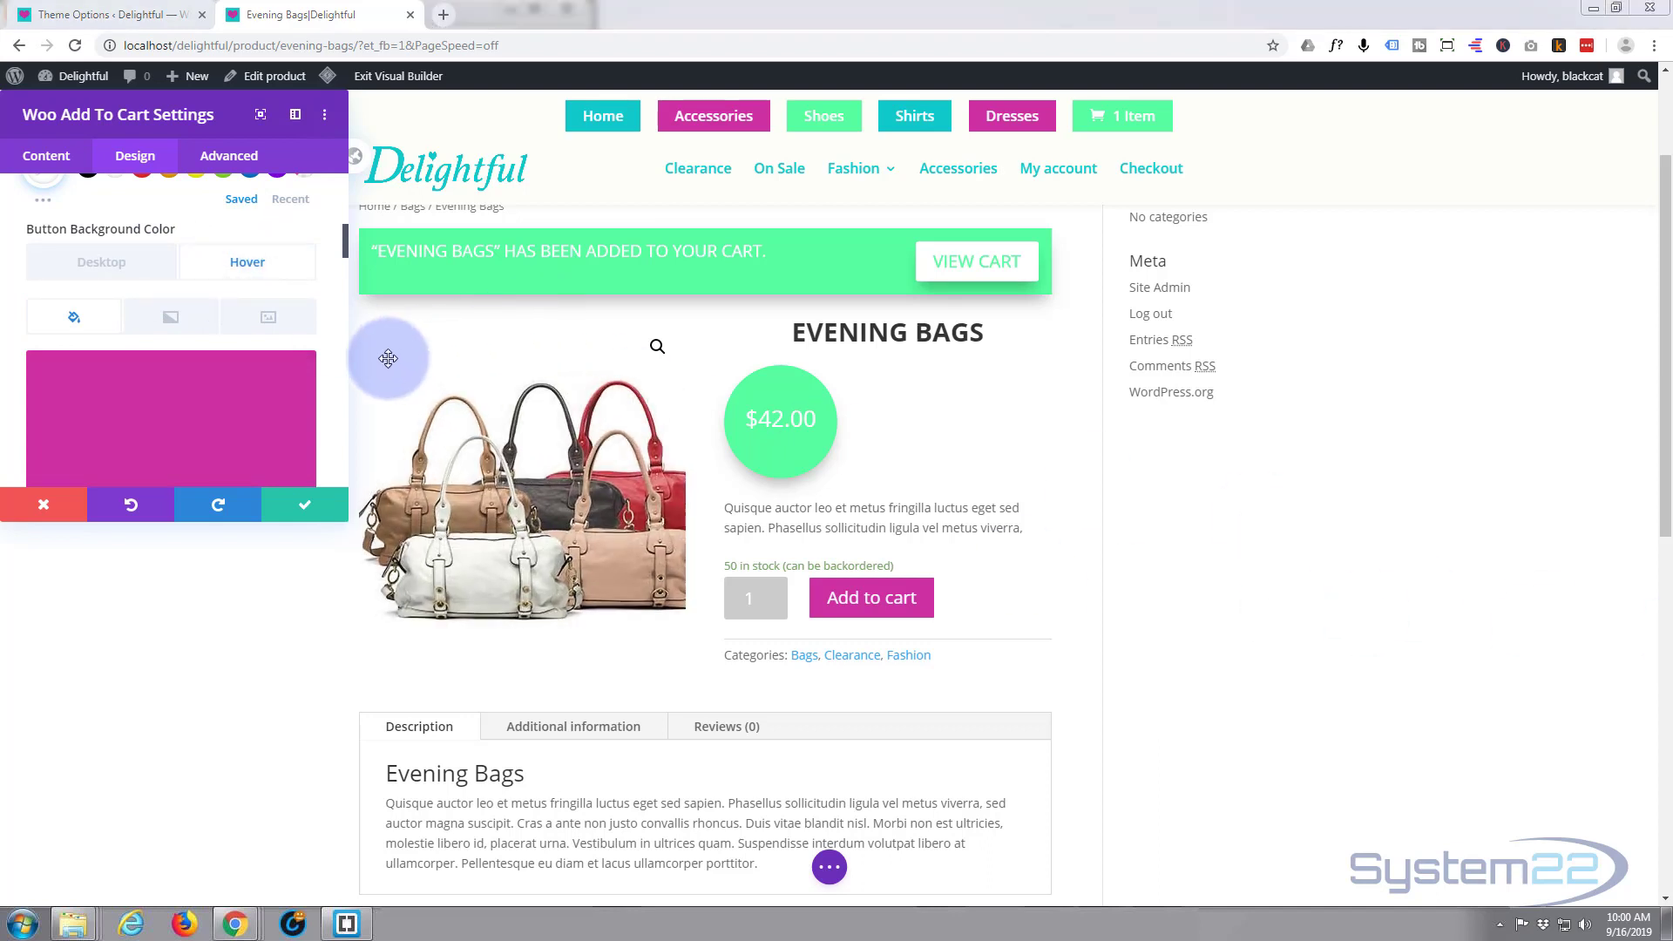
click(81, 384)
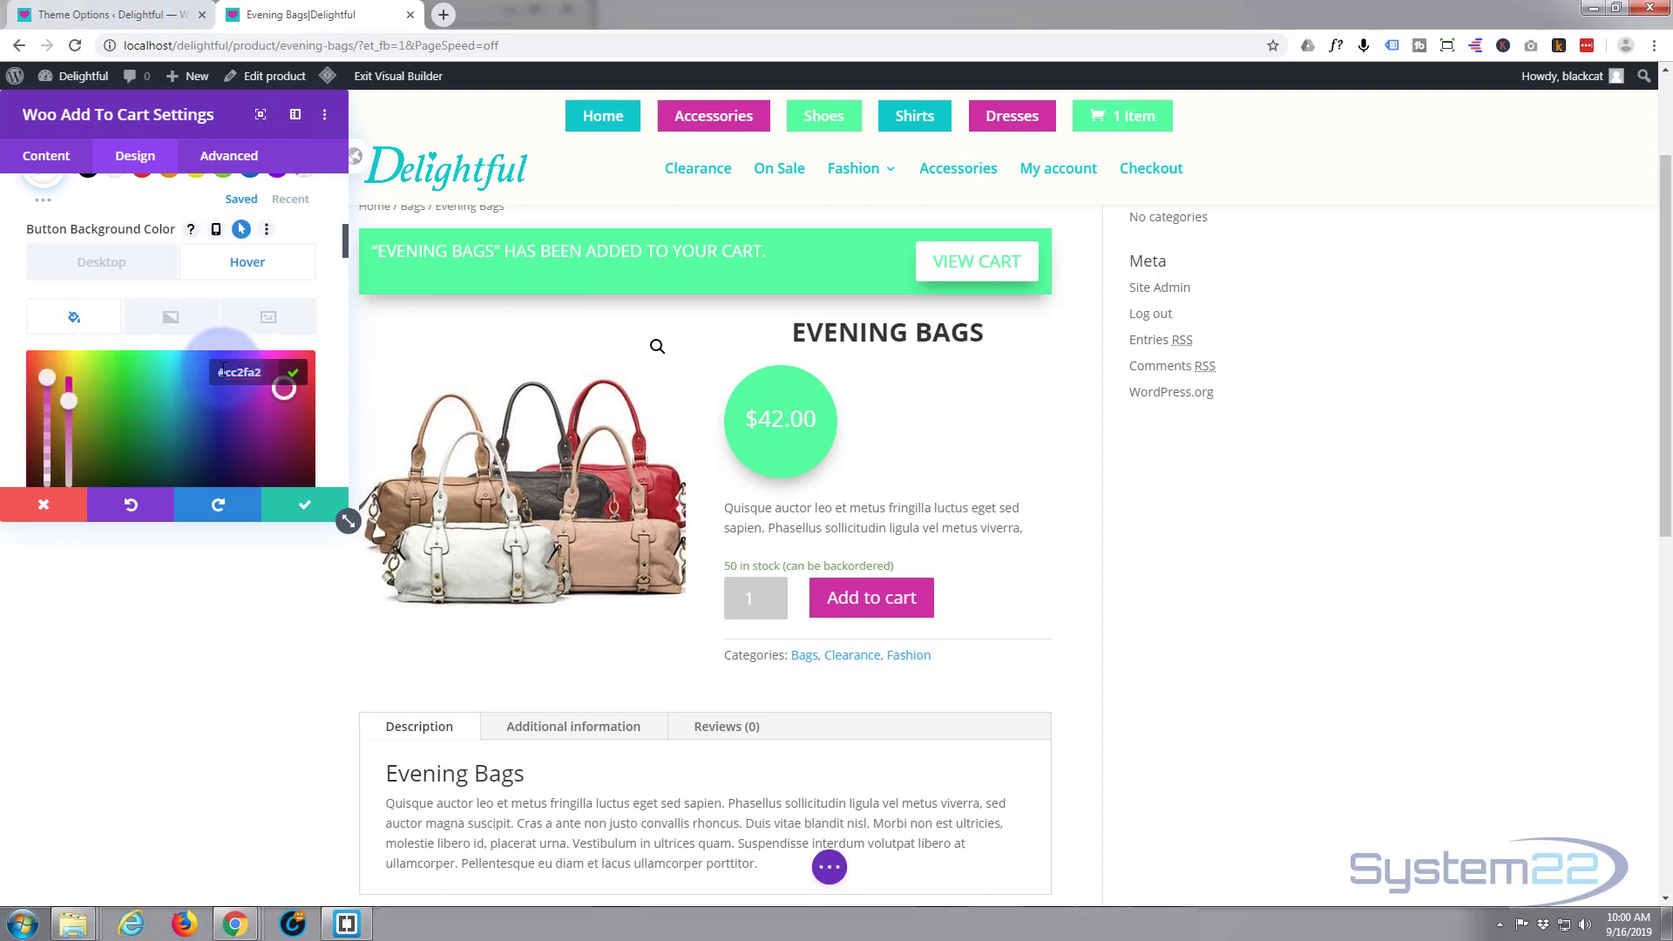
click(269, 372)
text(#54ff9e)
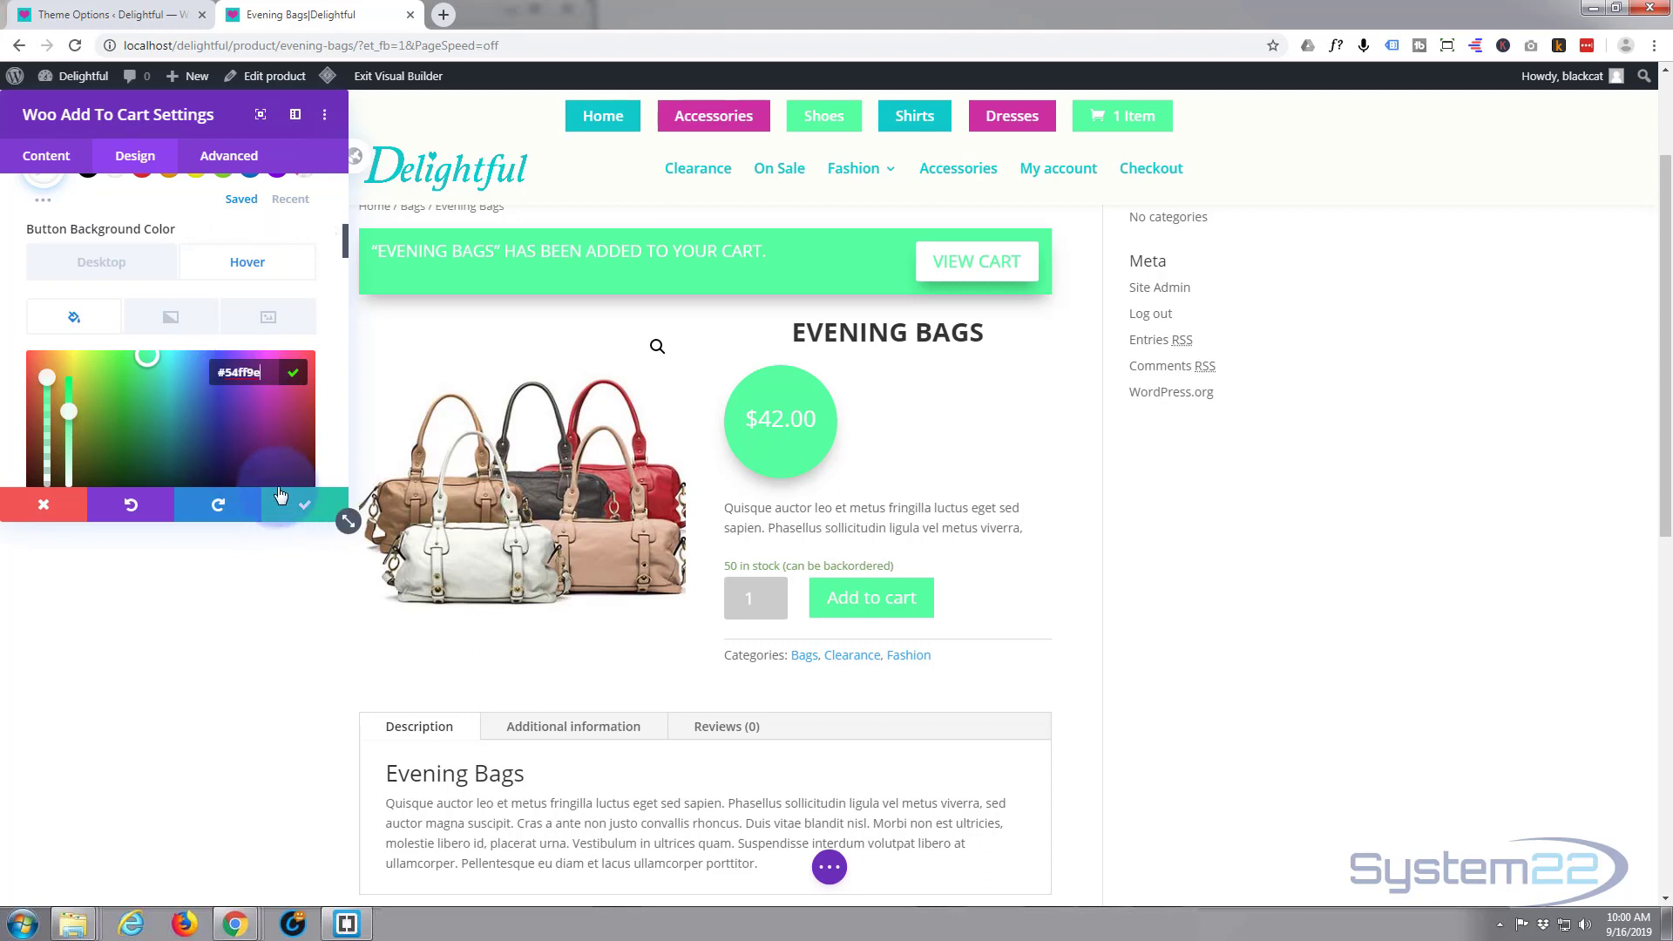
Step: Apply a Button Box Shadow preset to the Add to cart button
scroll(239, 330, down, 1)
scroll(238, 329, down, 10)
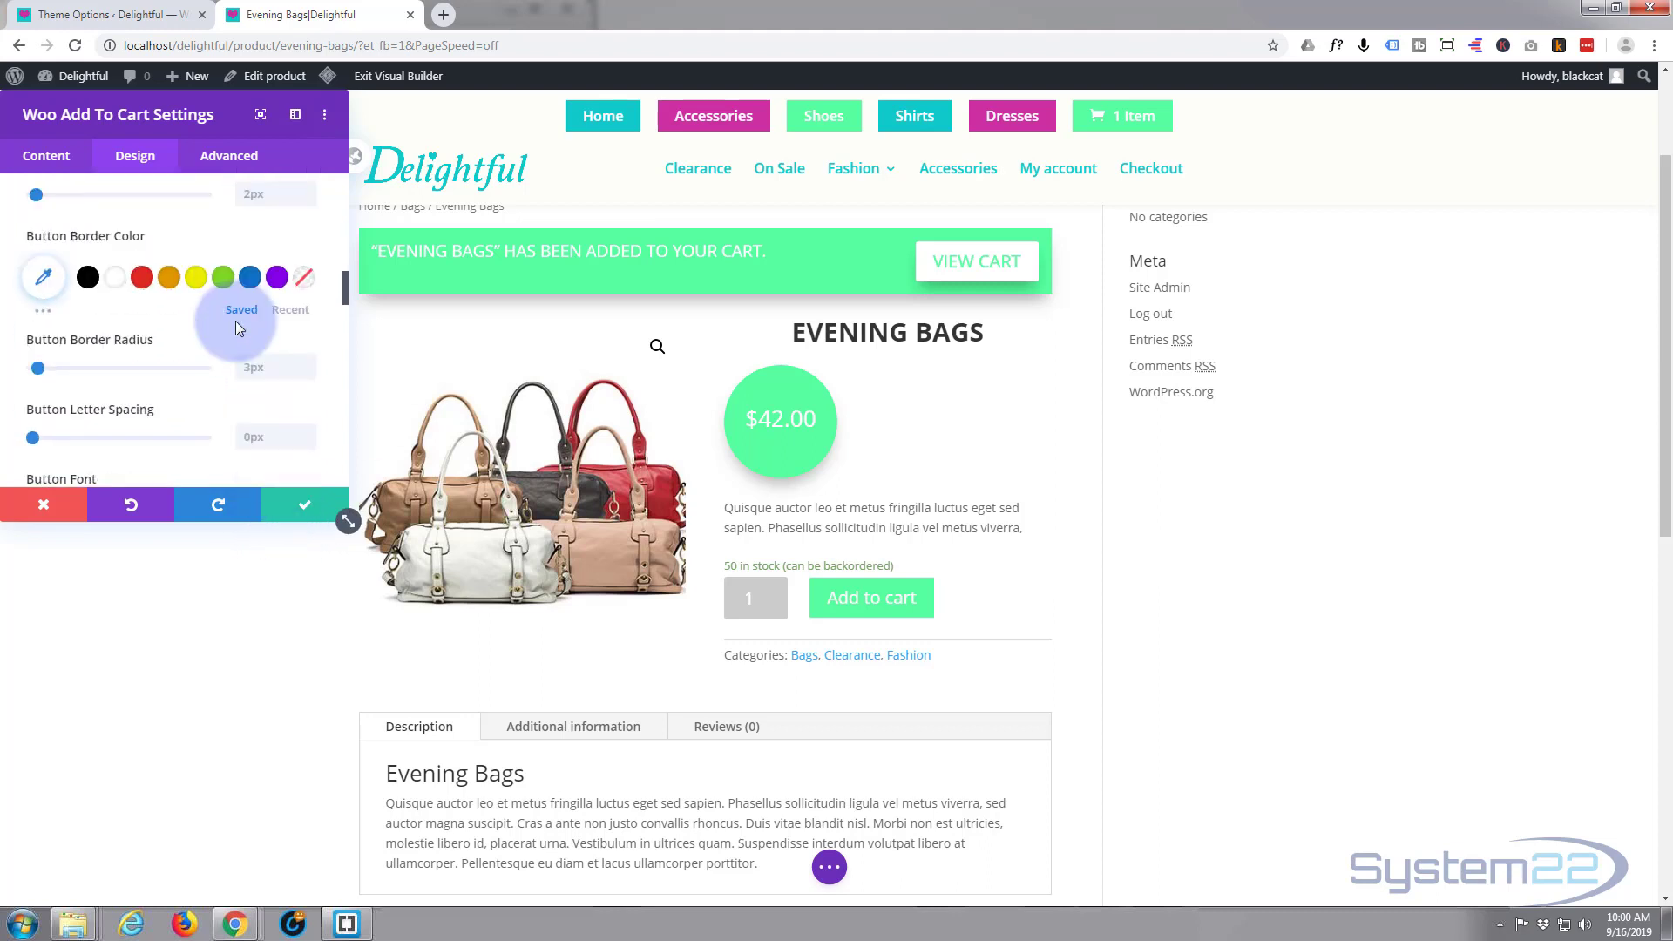
scroll(239, 328, down, 10)
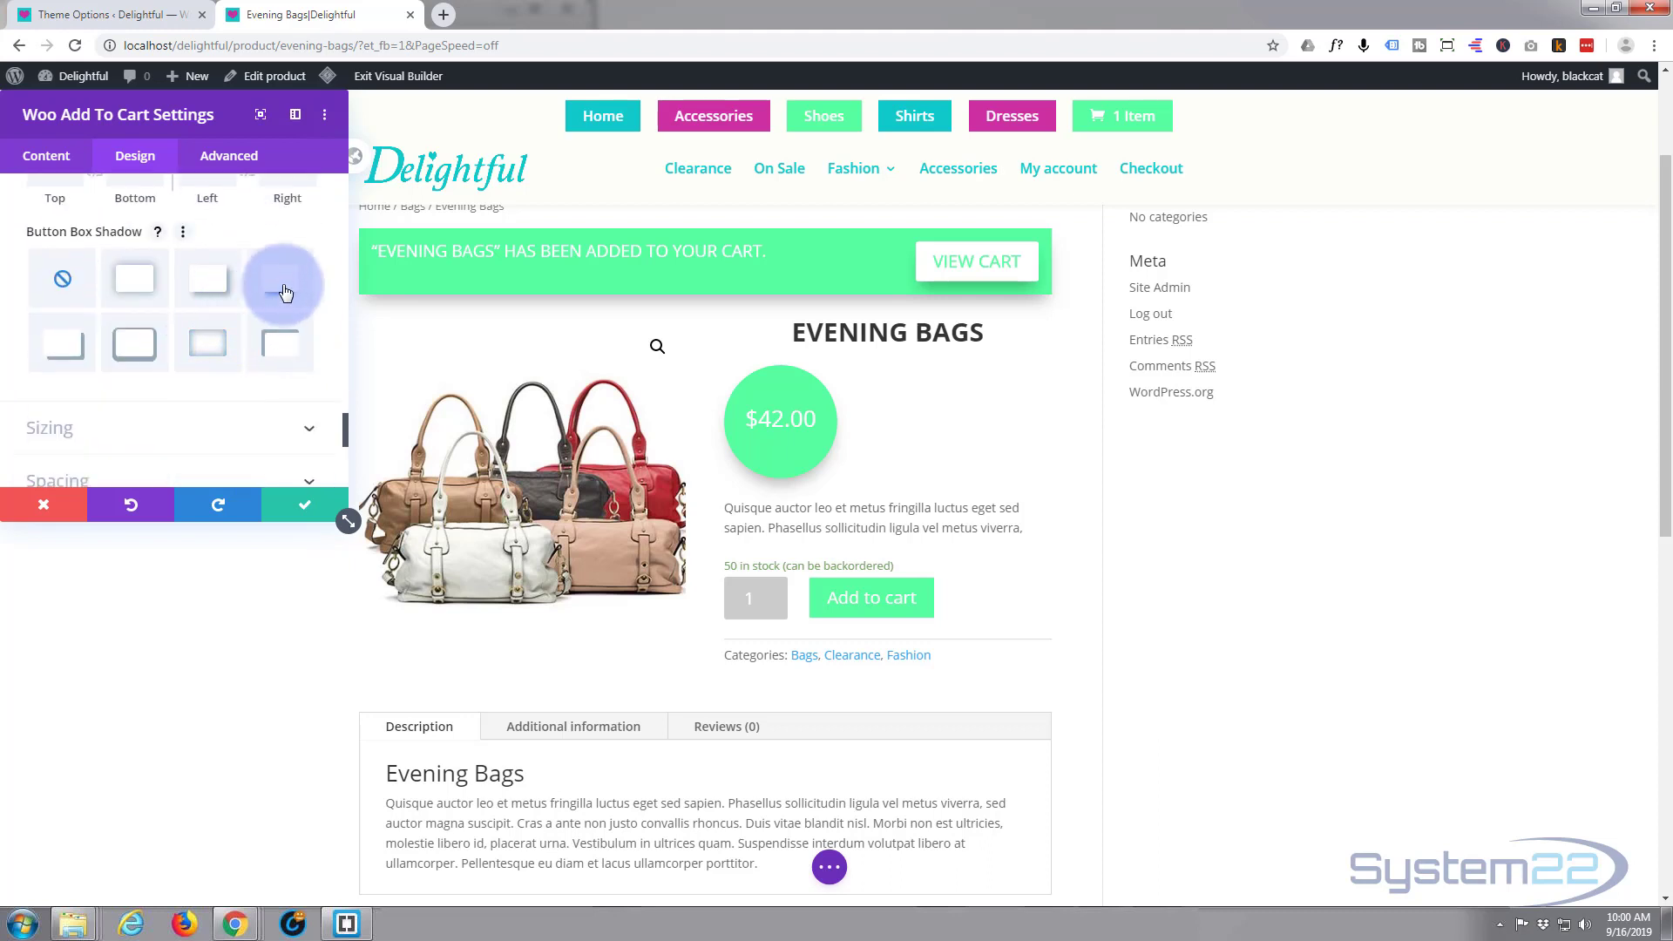
click(211, 328)
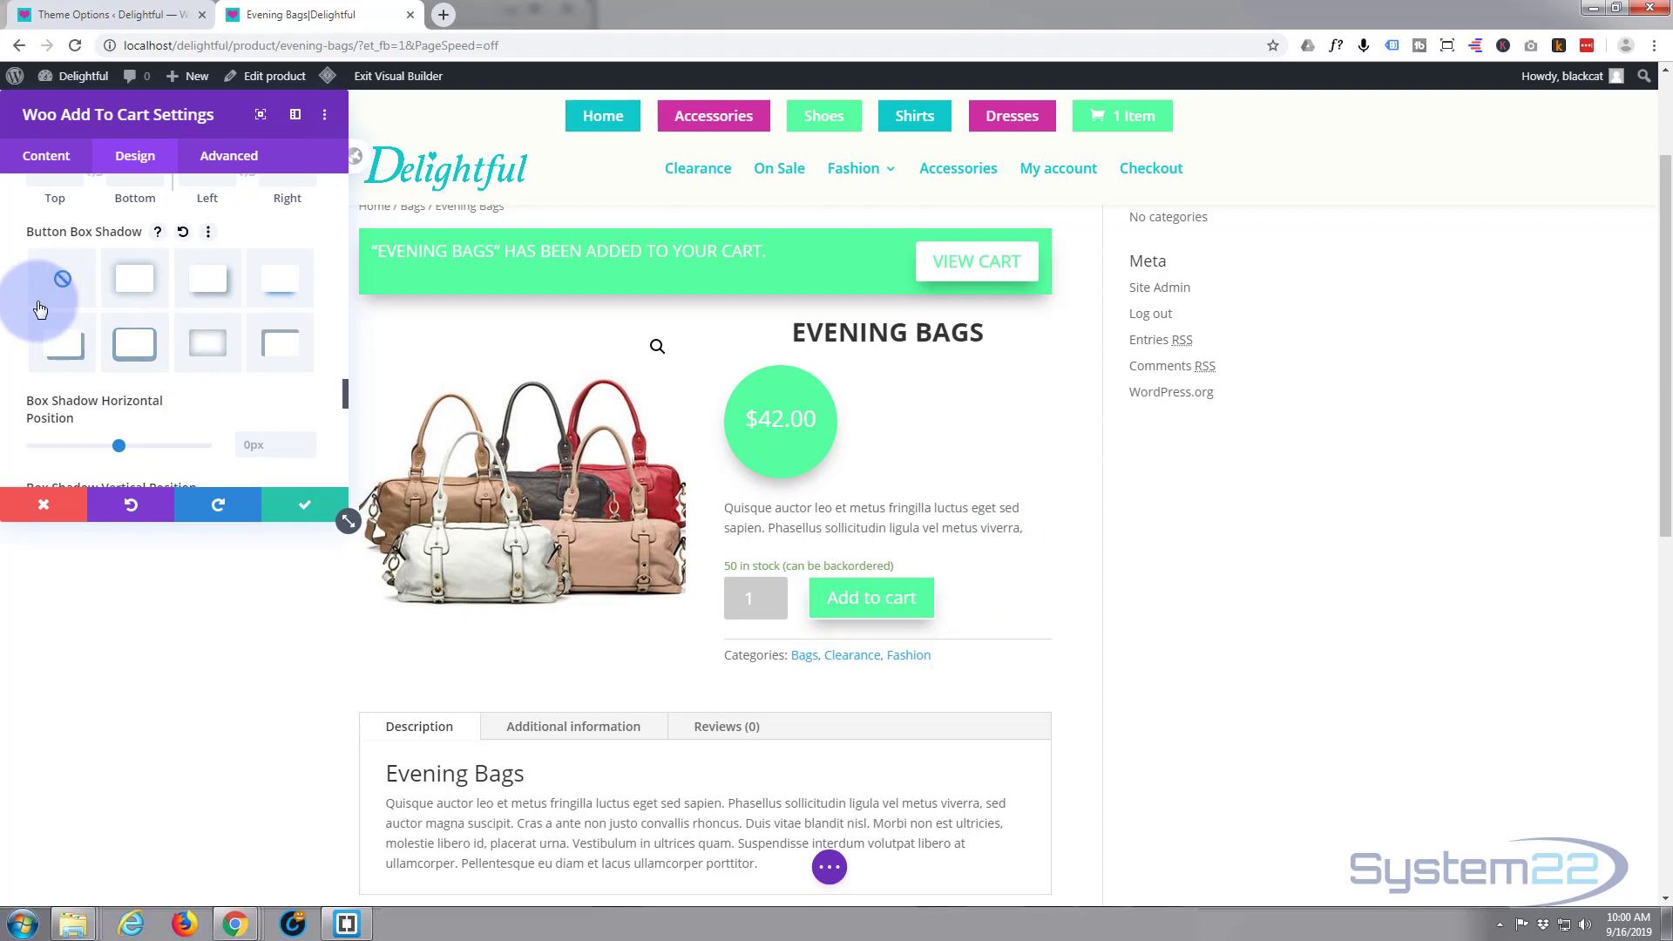
Step: Drag the Button Border Radius to 0px for square corners
scroll(175, 386, up, 2)
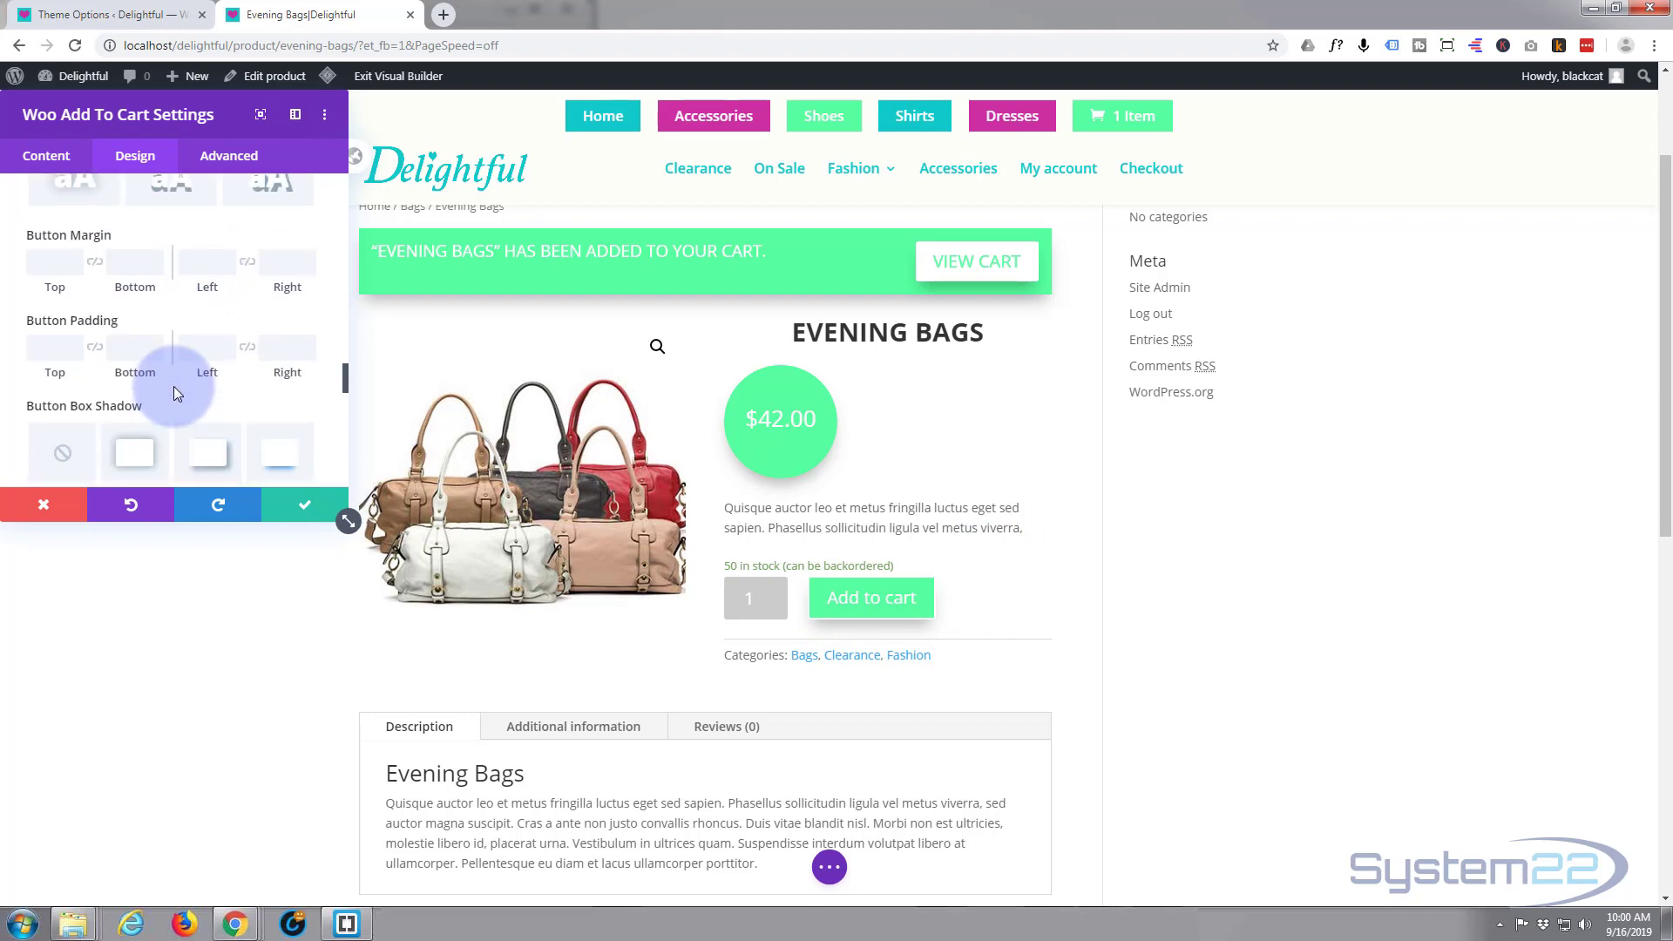
scroll(174, 385, up, 4)
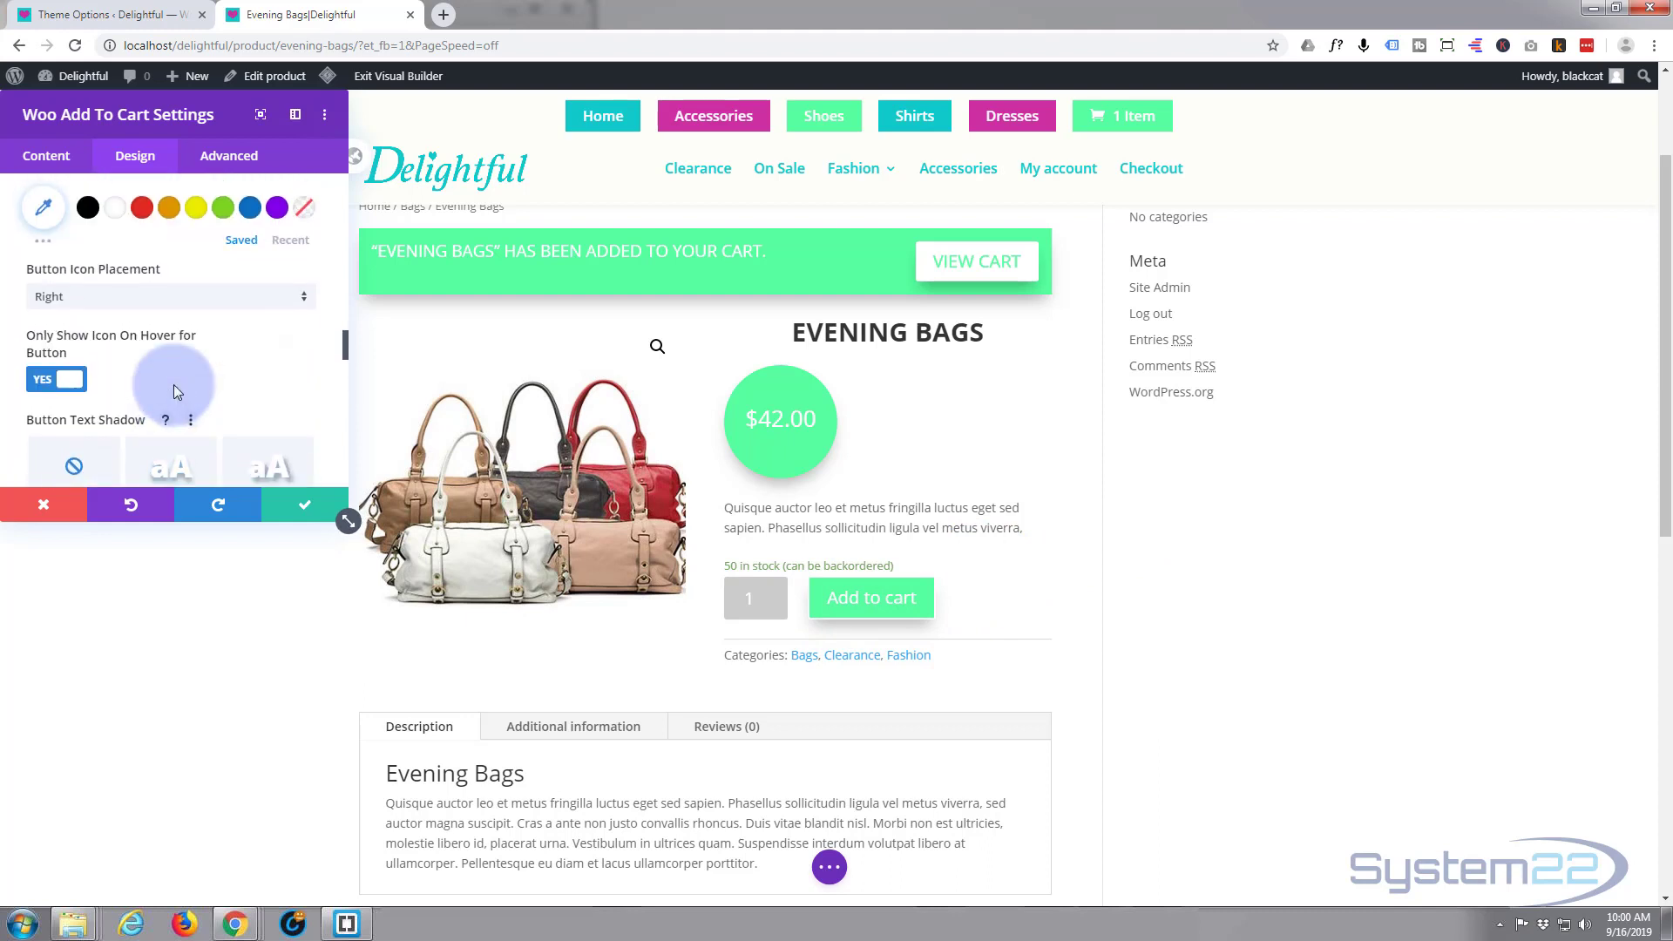
scroll(174, 384, up, 6)
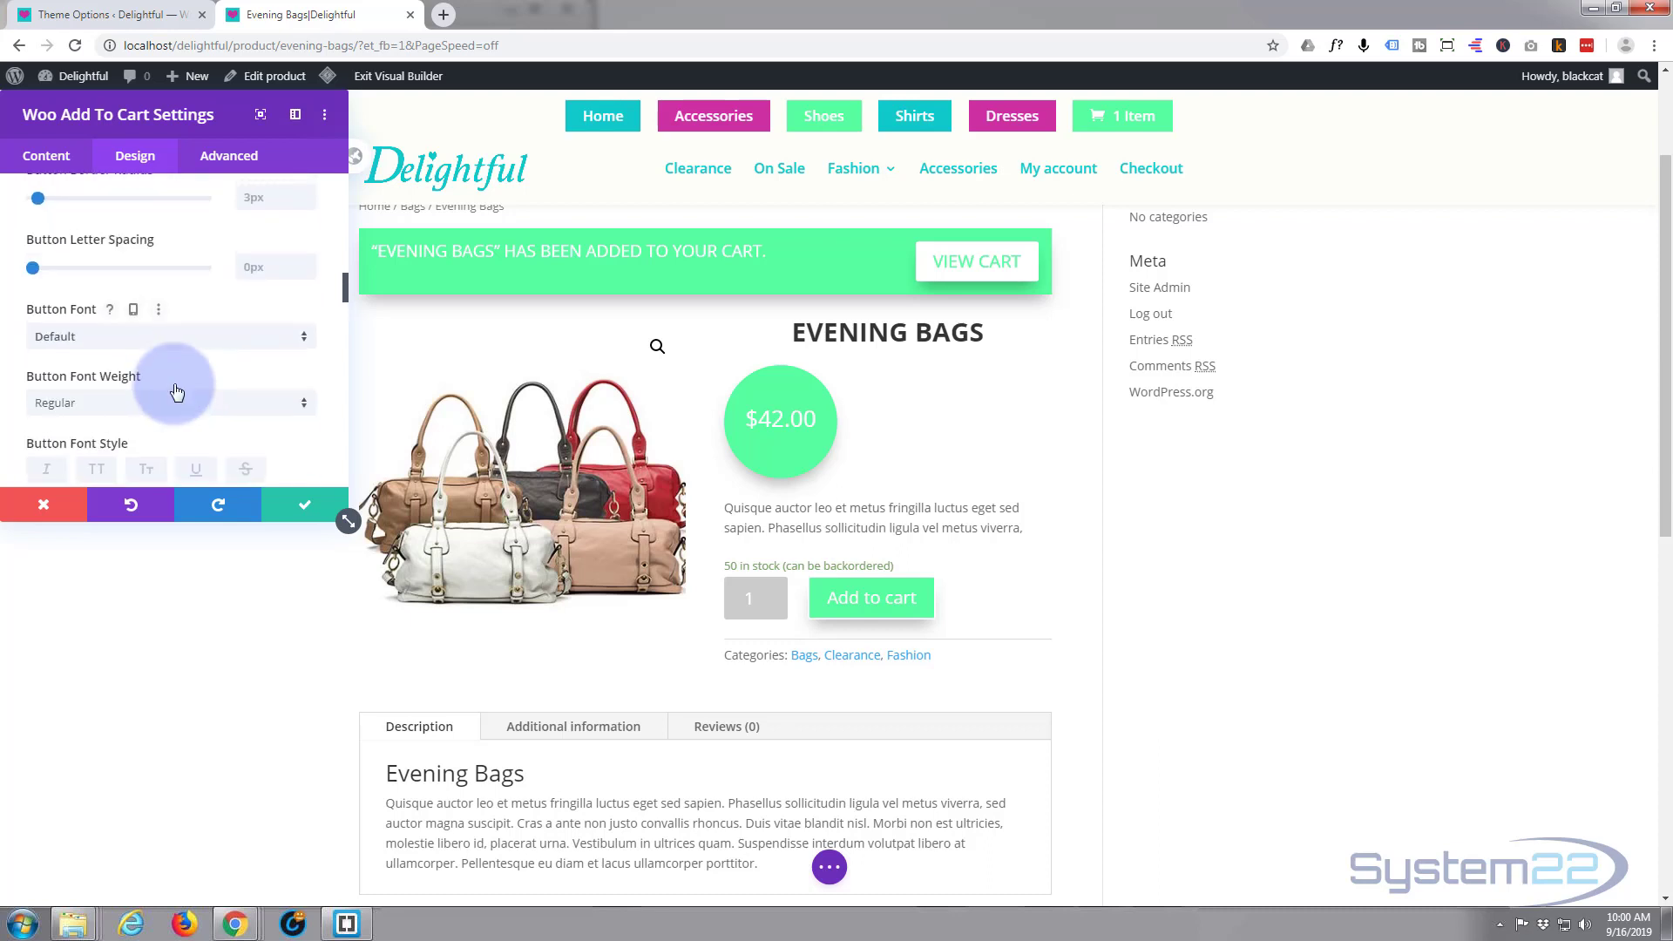
scroll(174, 384, up, 3)
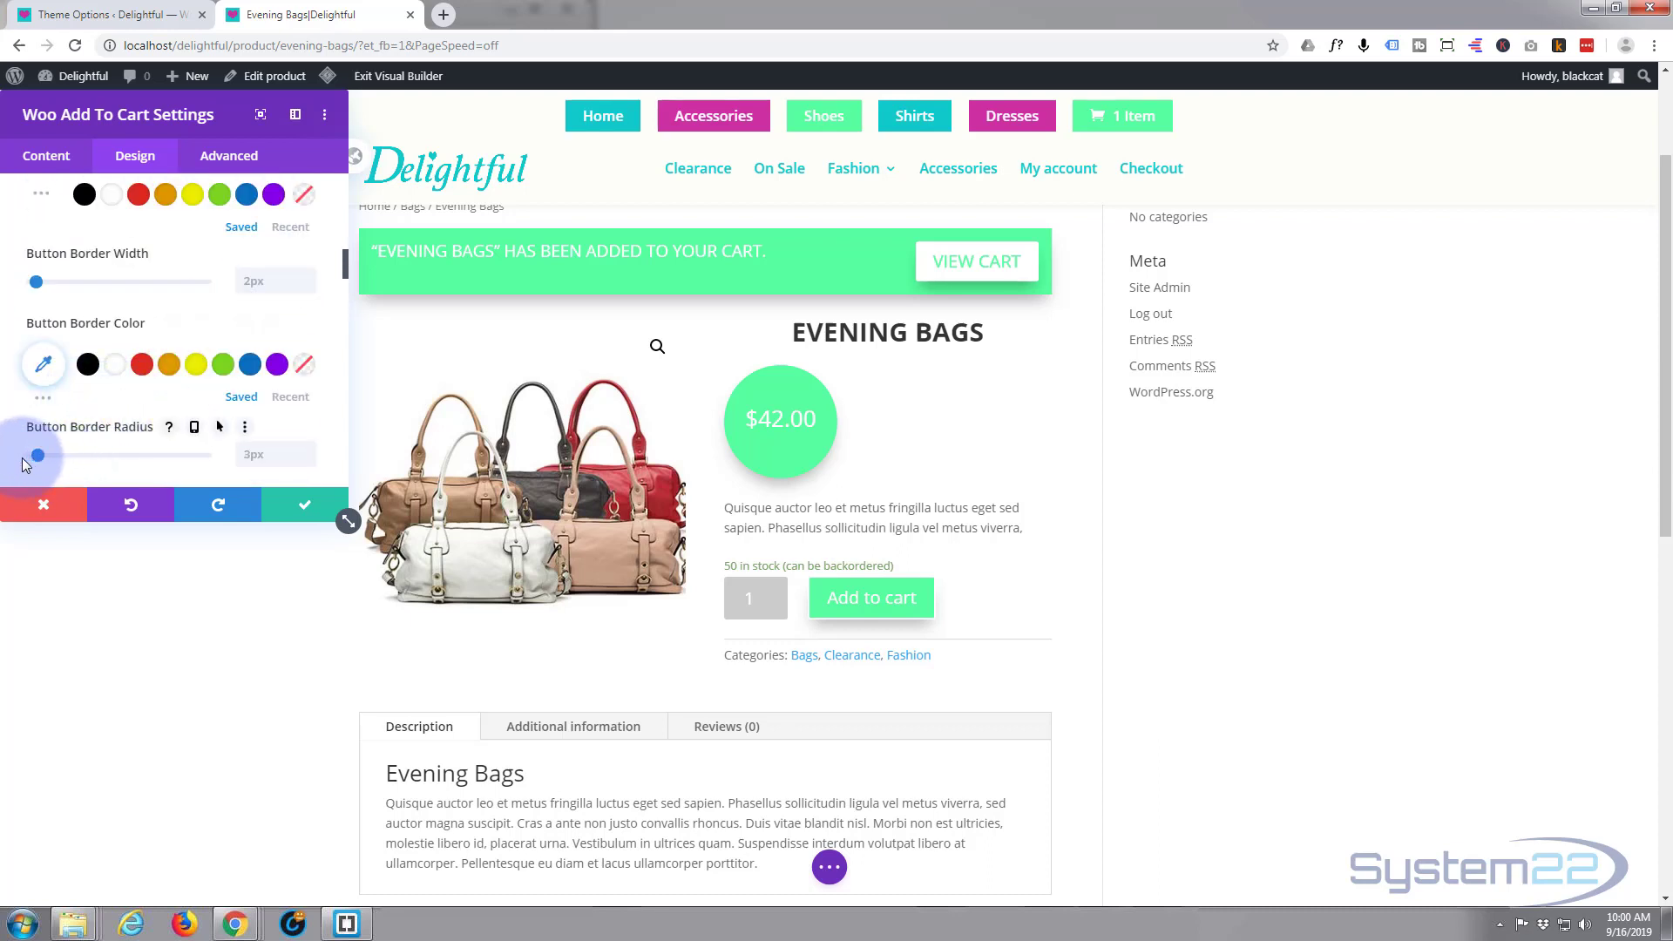
drag(35, 455, 5, 471)
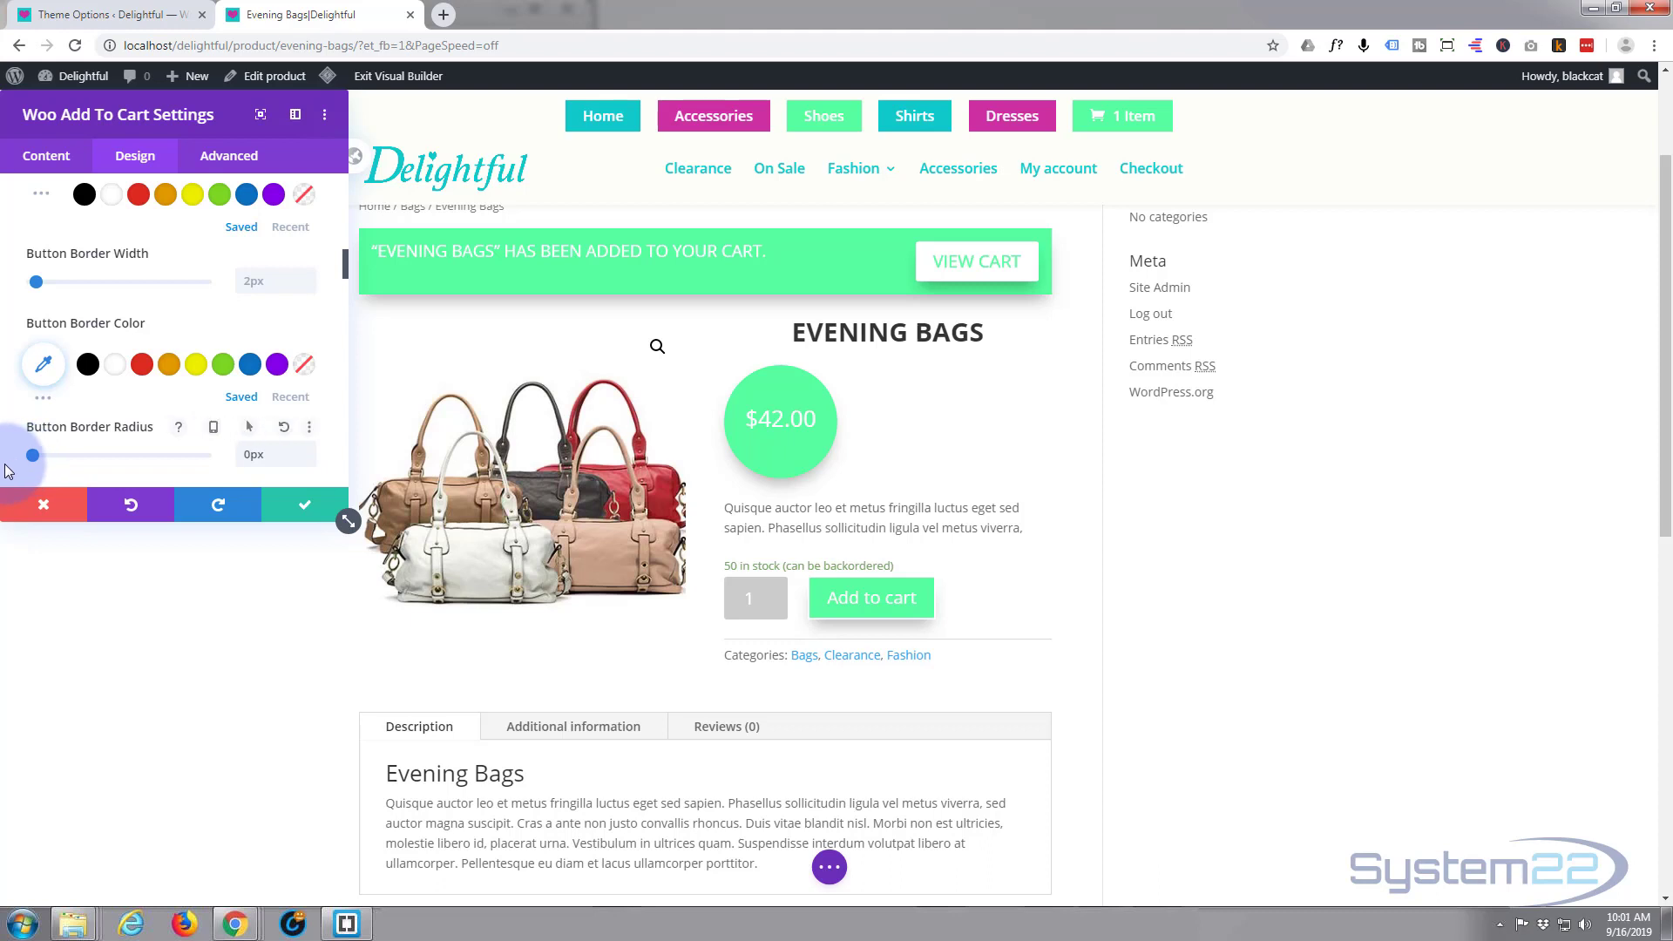
Step: Enable separate hover options for the Button Border Color
mouse_move(75, 322)
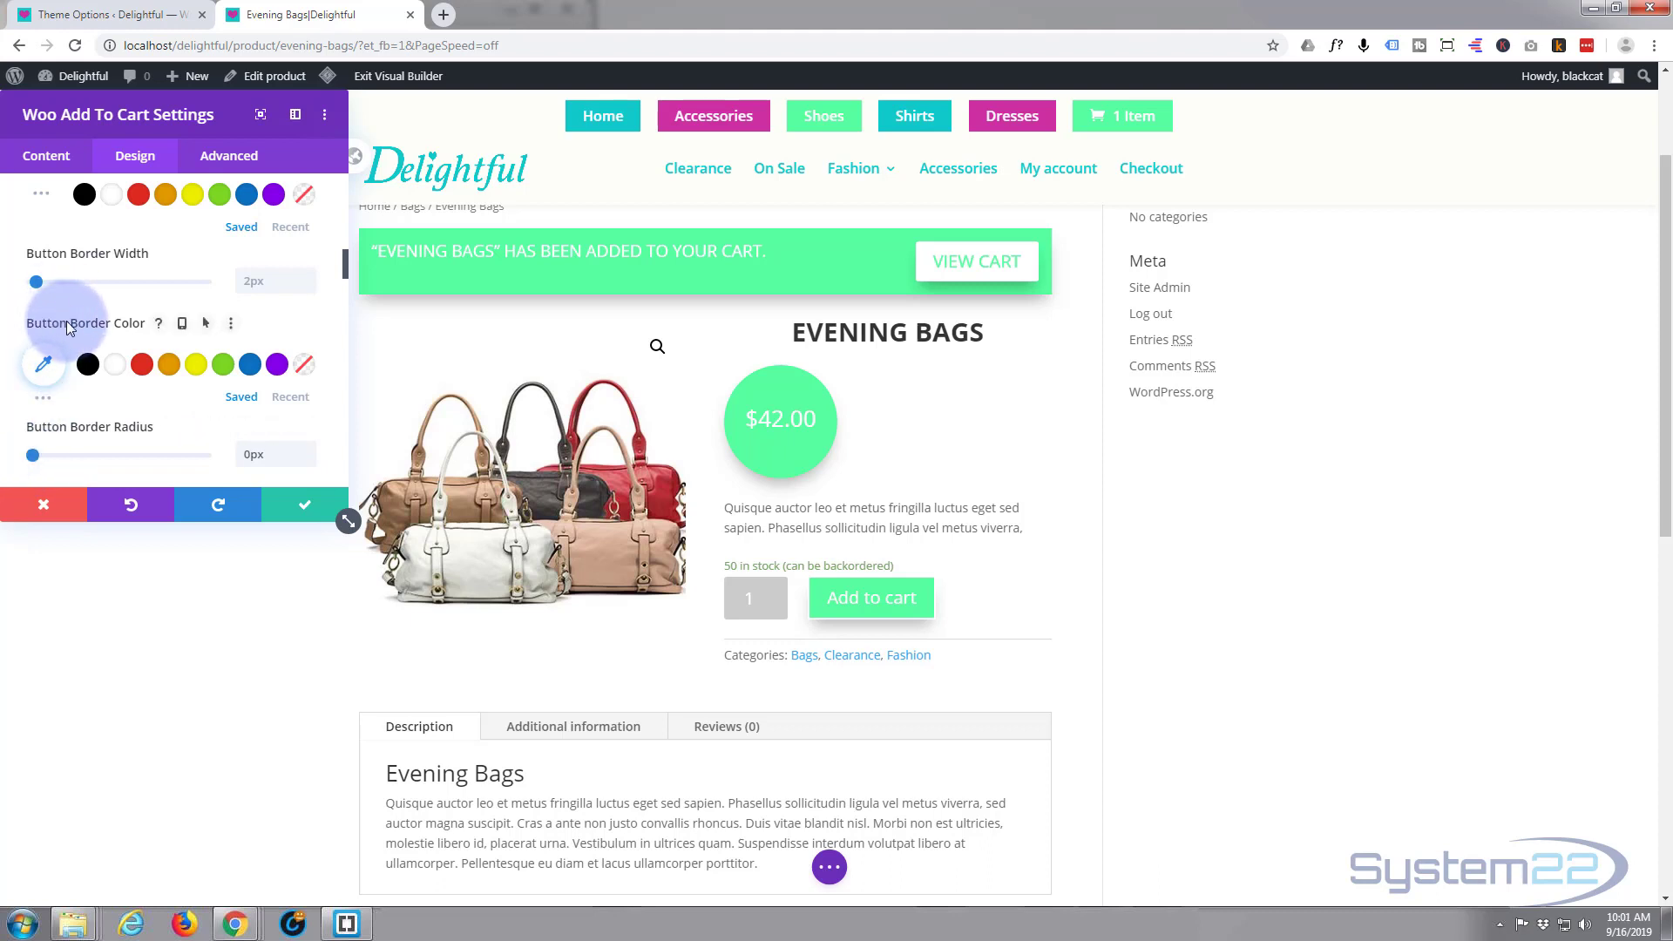
click(210, 324)
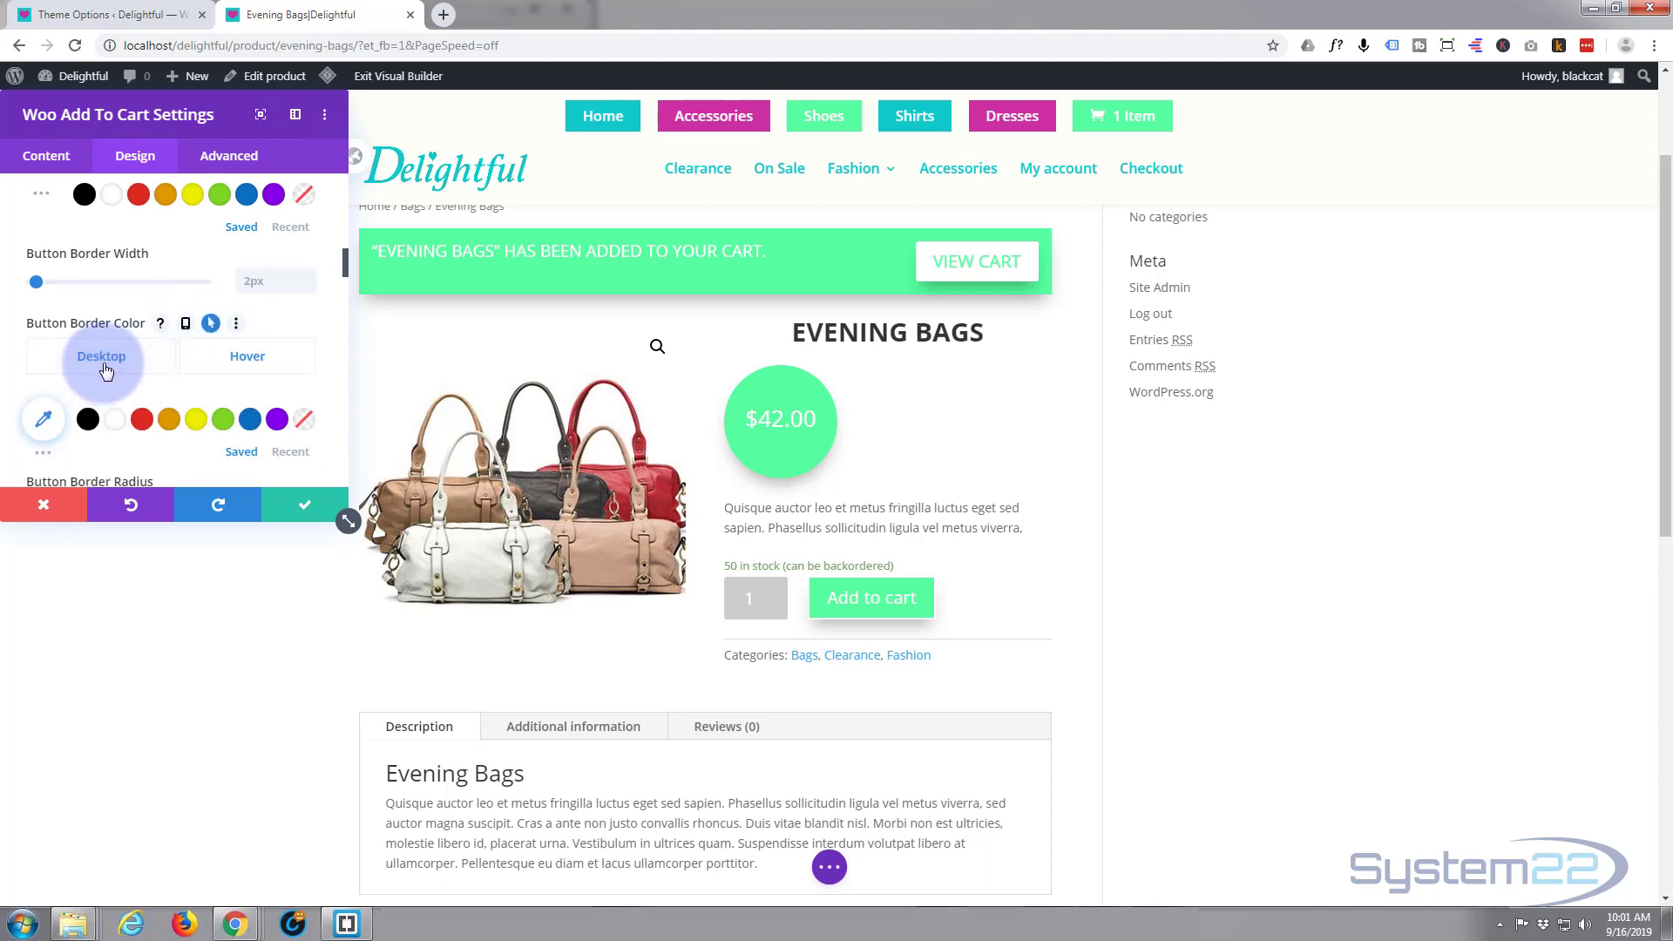
scroll(103, 362, down, 2)
scroll(103, 359, up, 1)
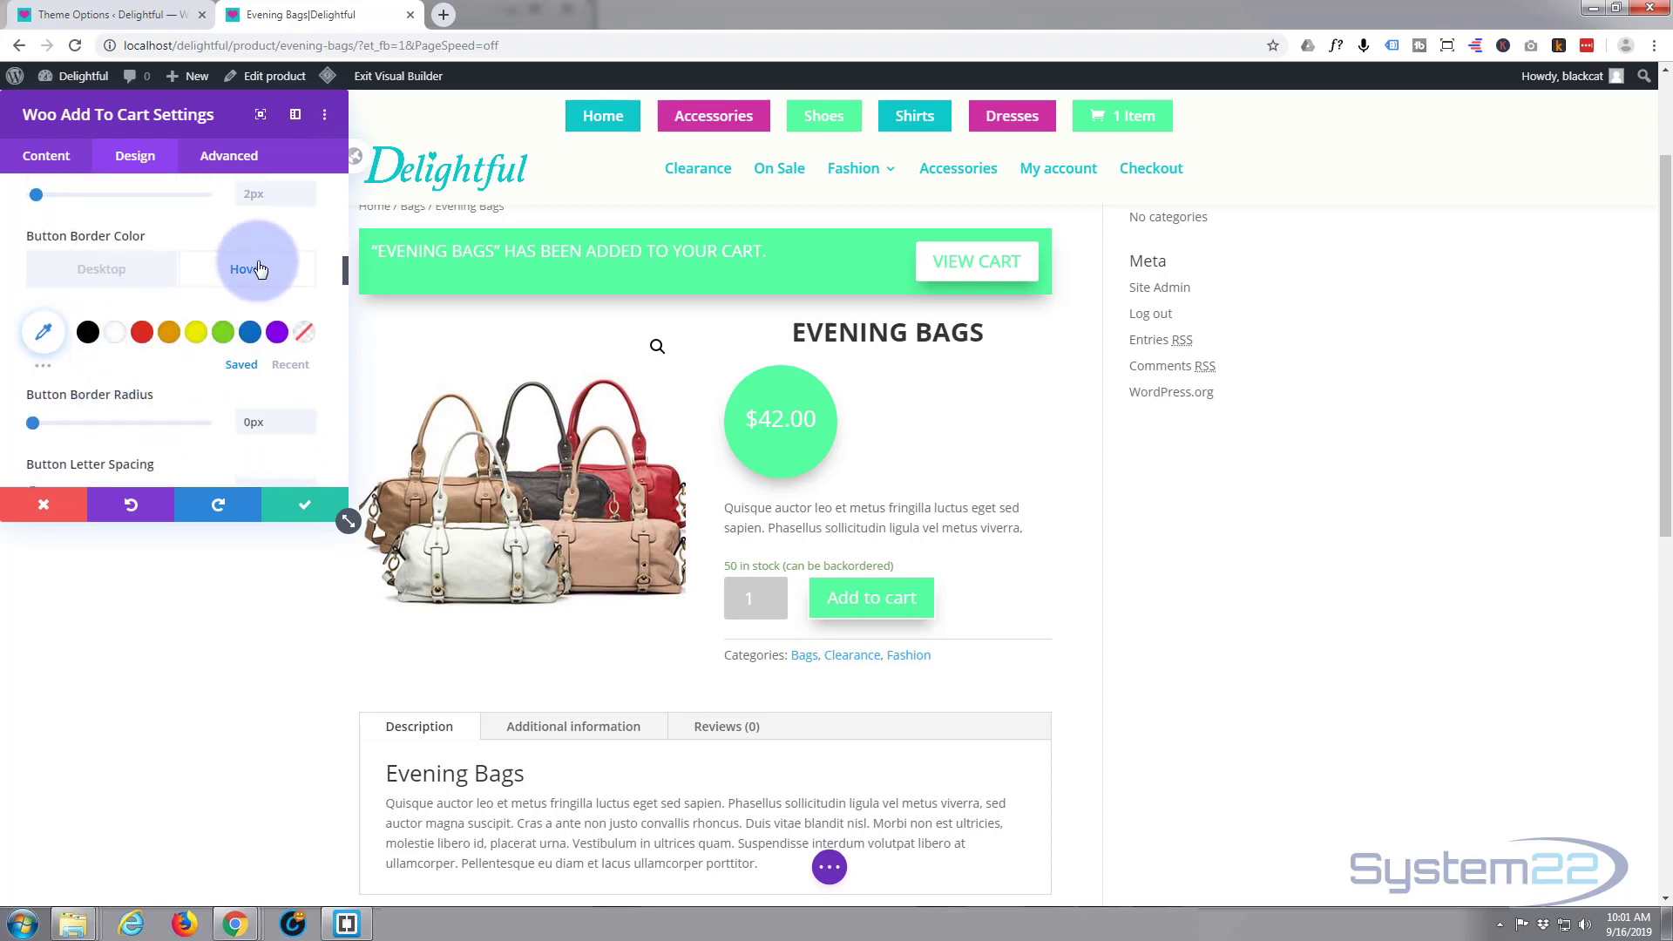
click(33, 423)
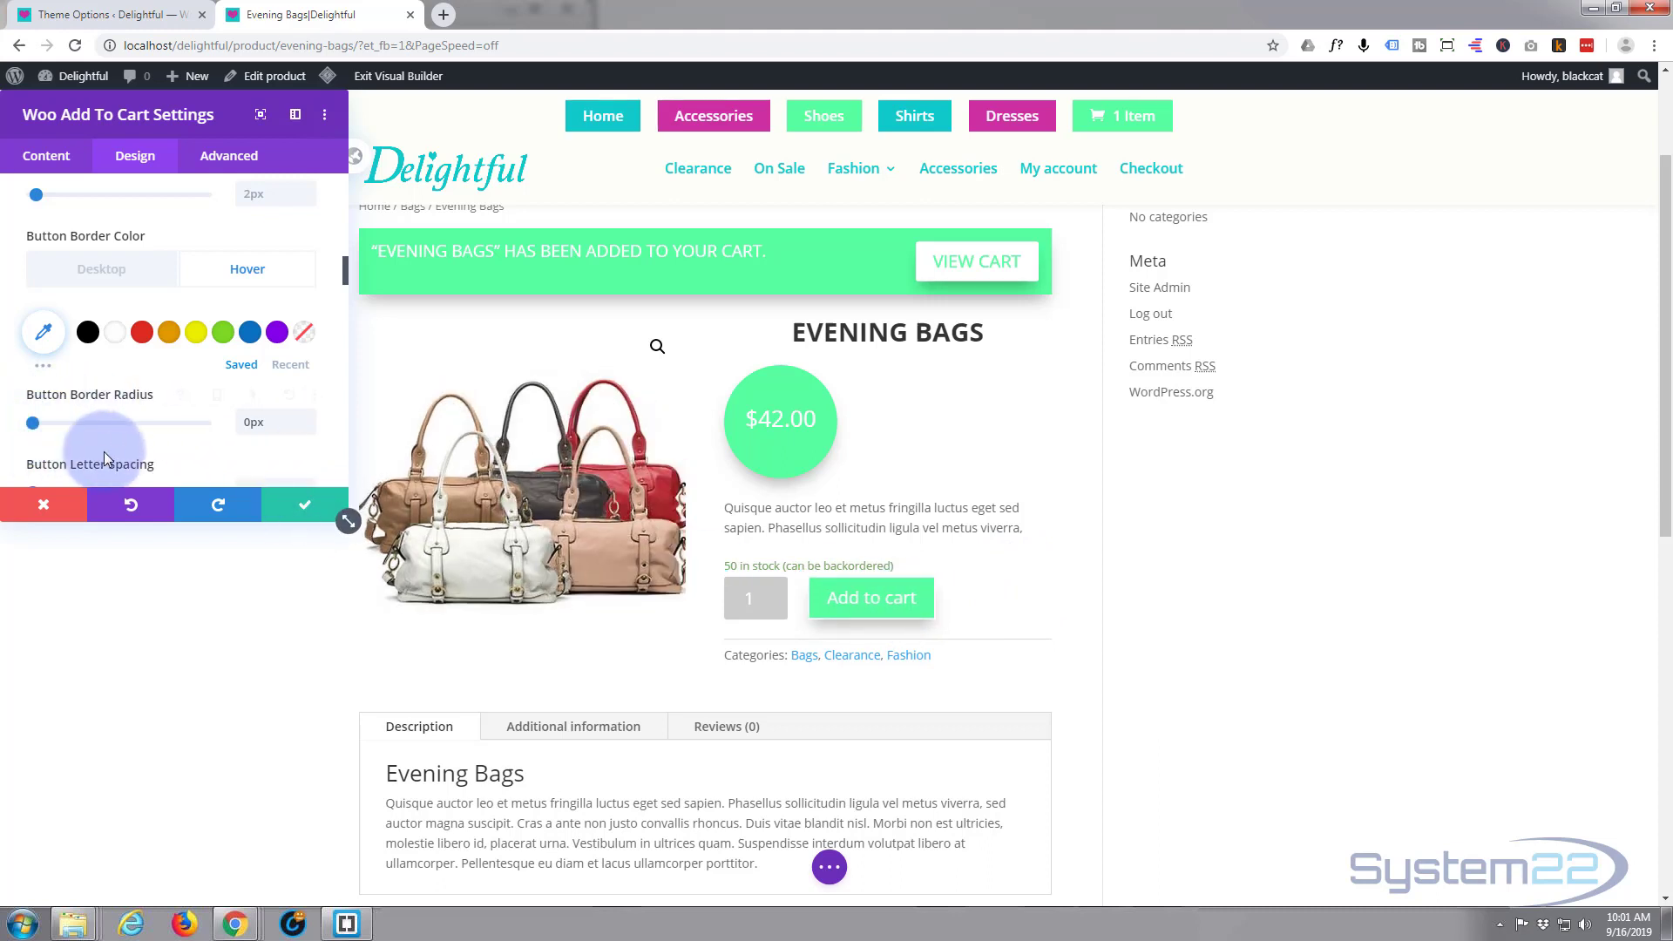
scroll(103, 451, down, 1)
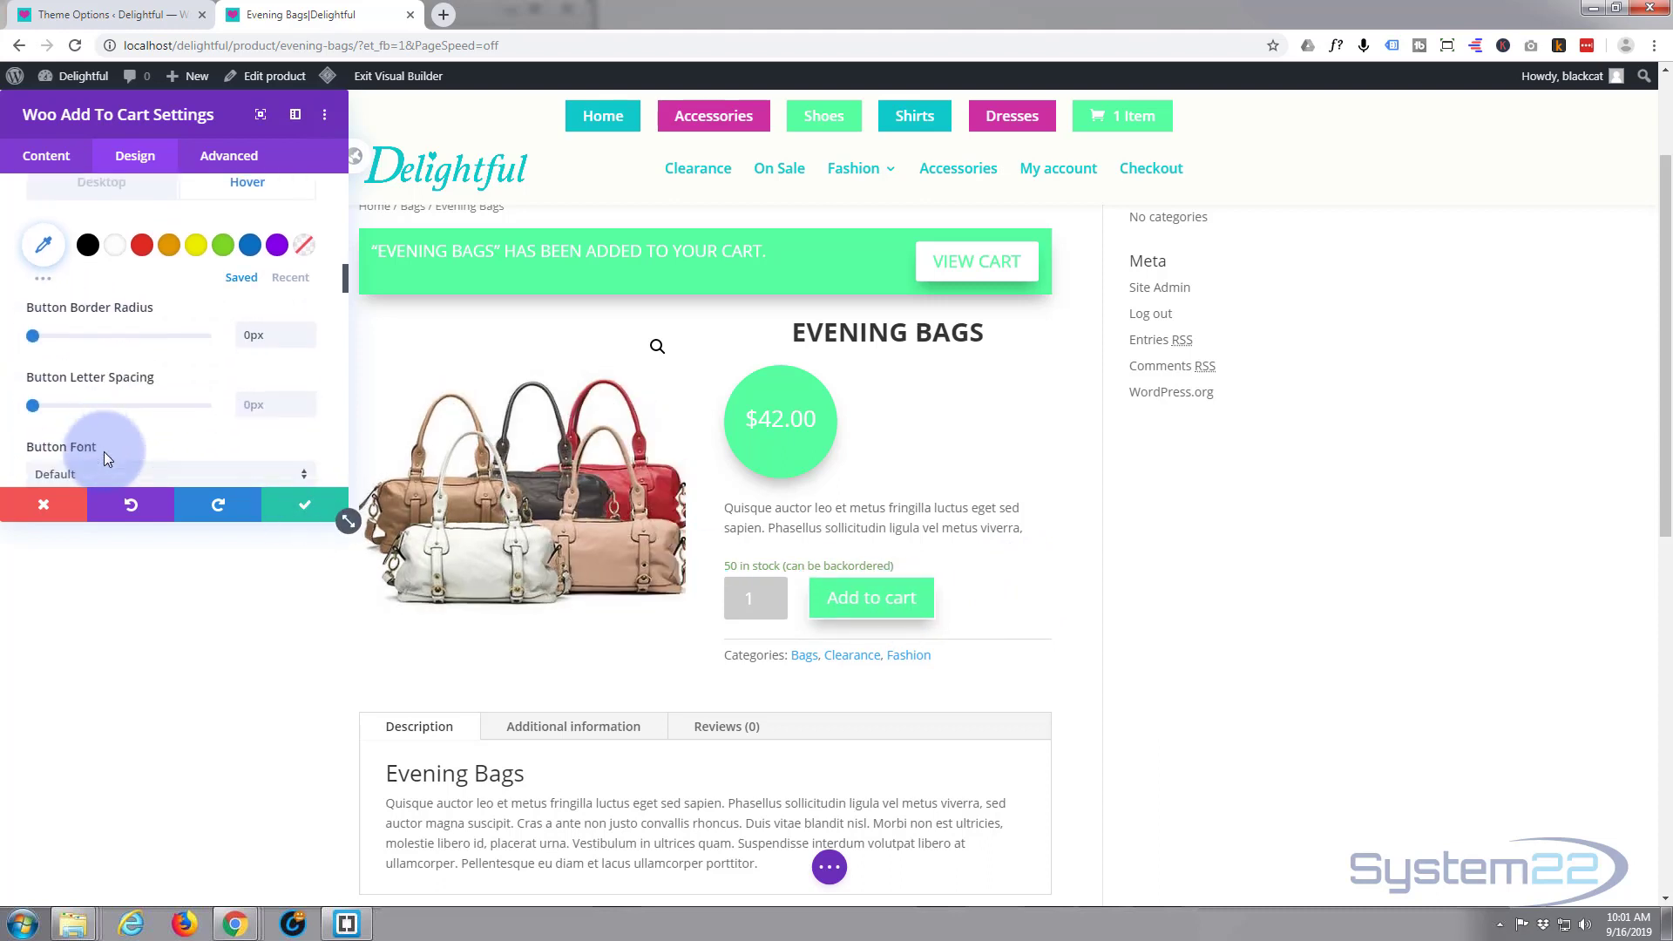
Step: Save the Add to Cart settings and review the magenta button on the page
click(304, 504)
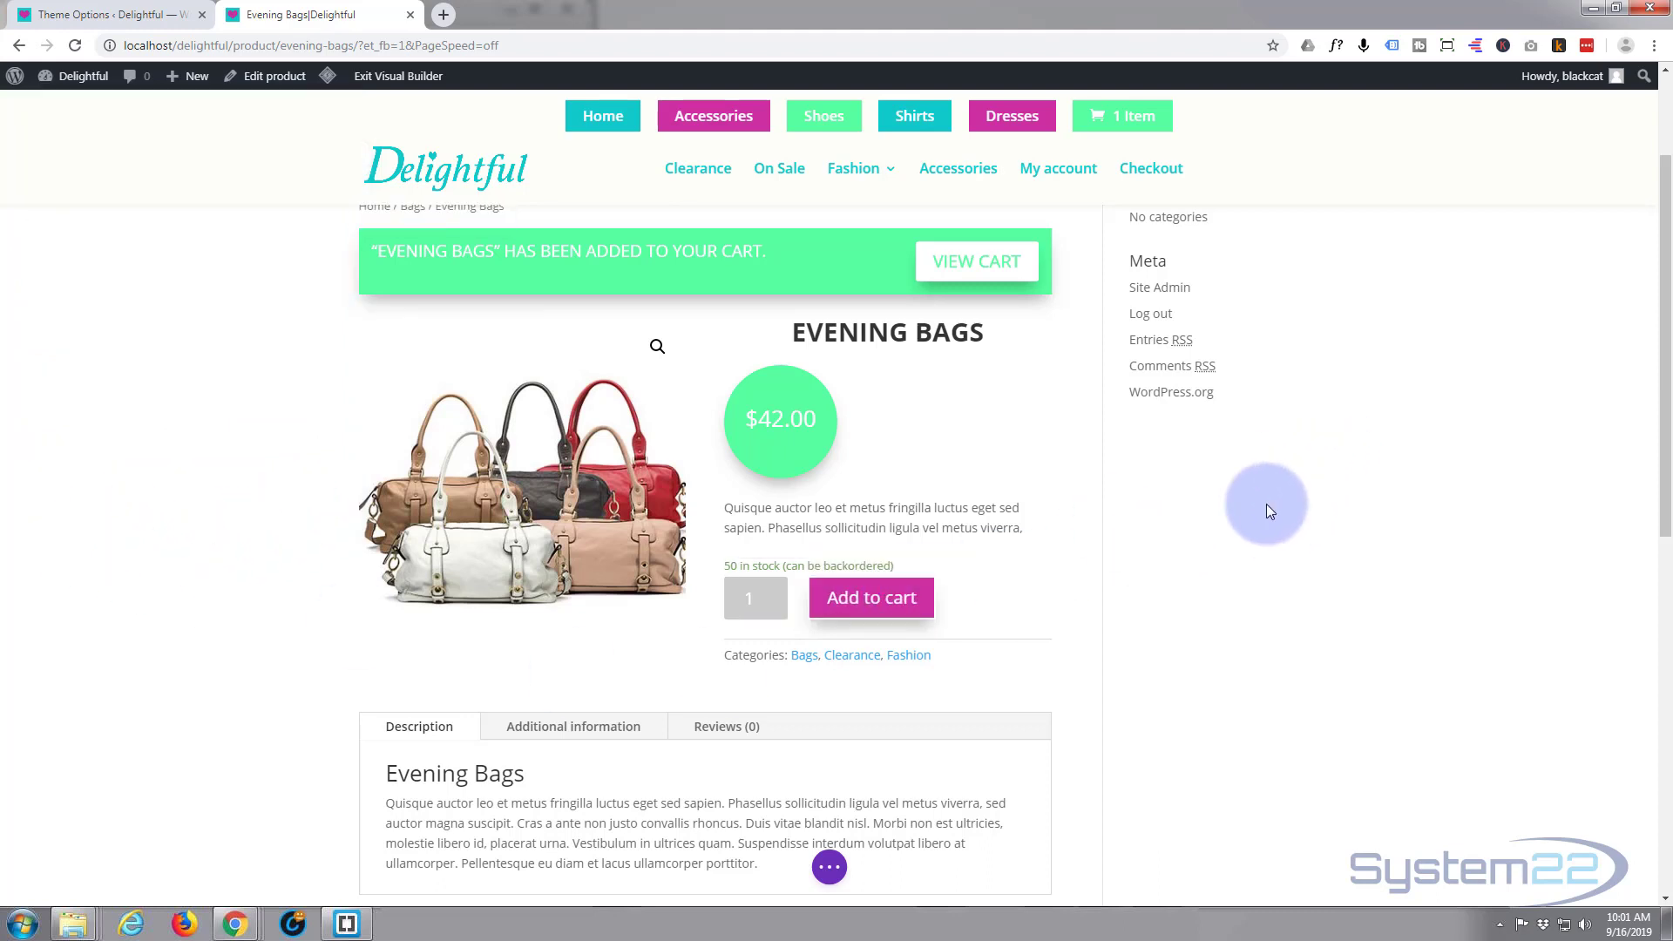
scroll(1267, 504, down, 6)
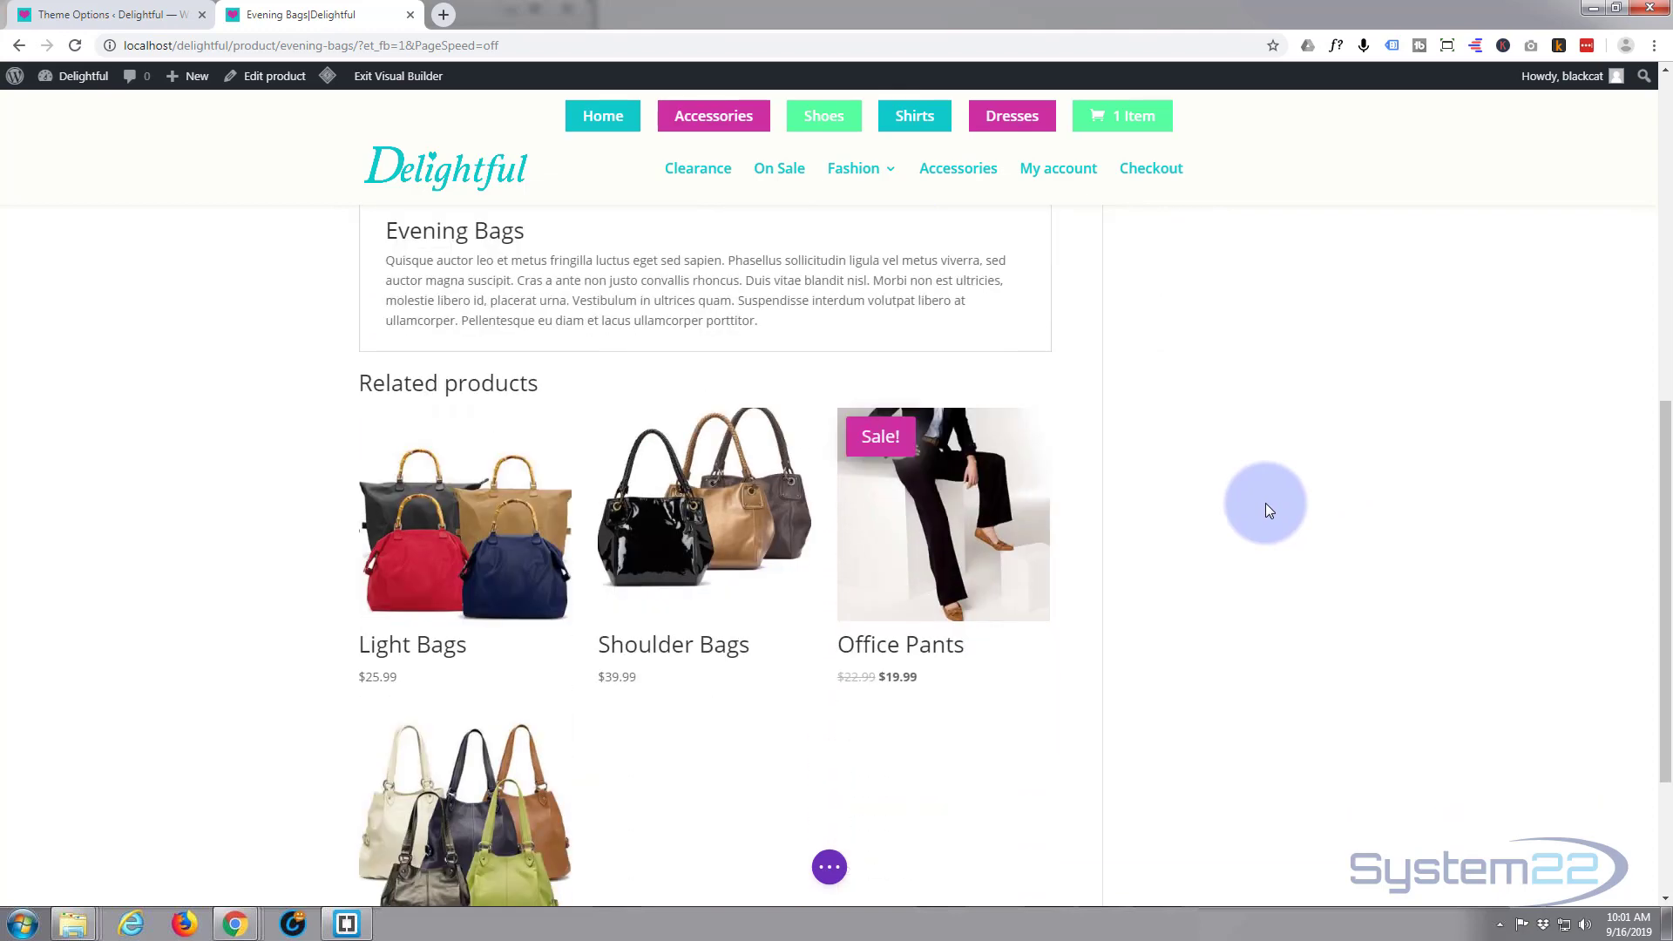
scroll(1268, 509, down, 3)
scroll(1268, 510, up, 3)
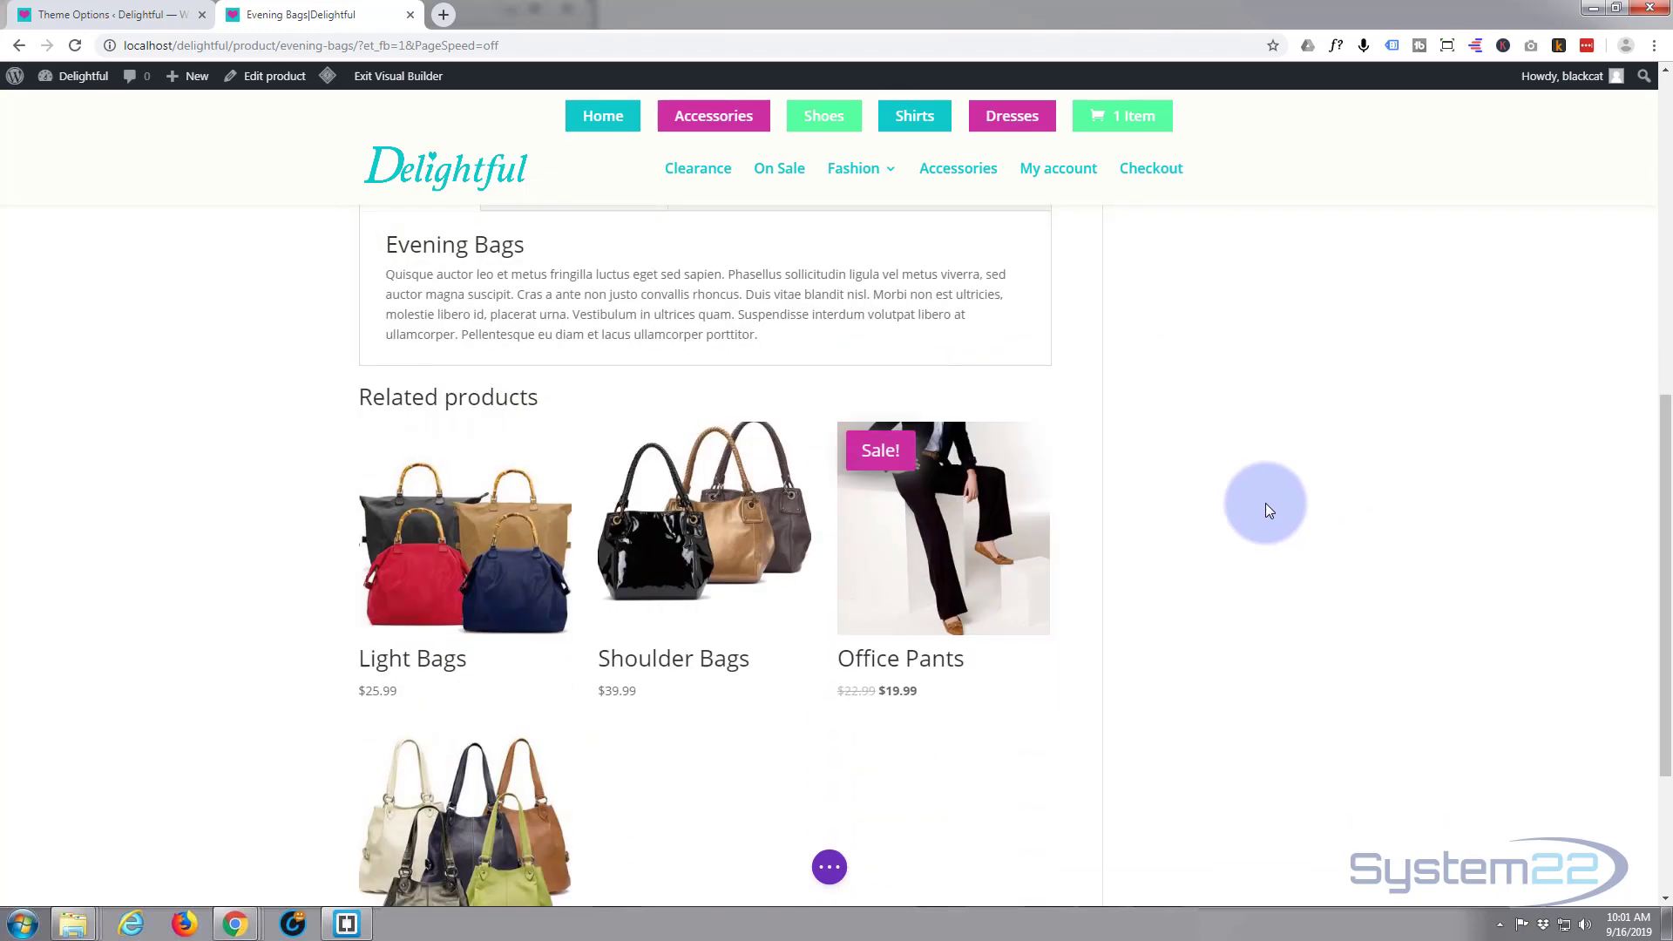
scroll(1264, 504, up, 8)
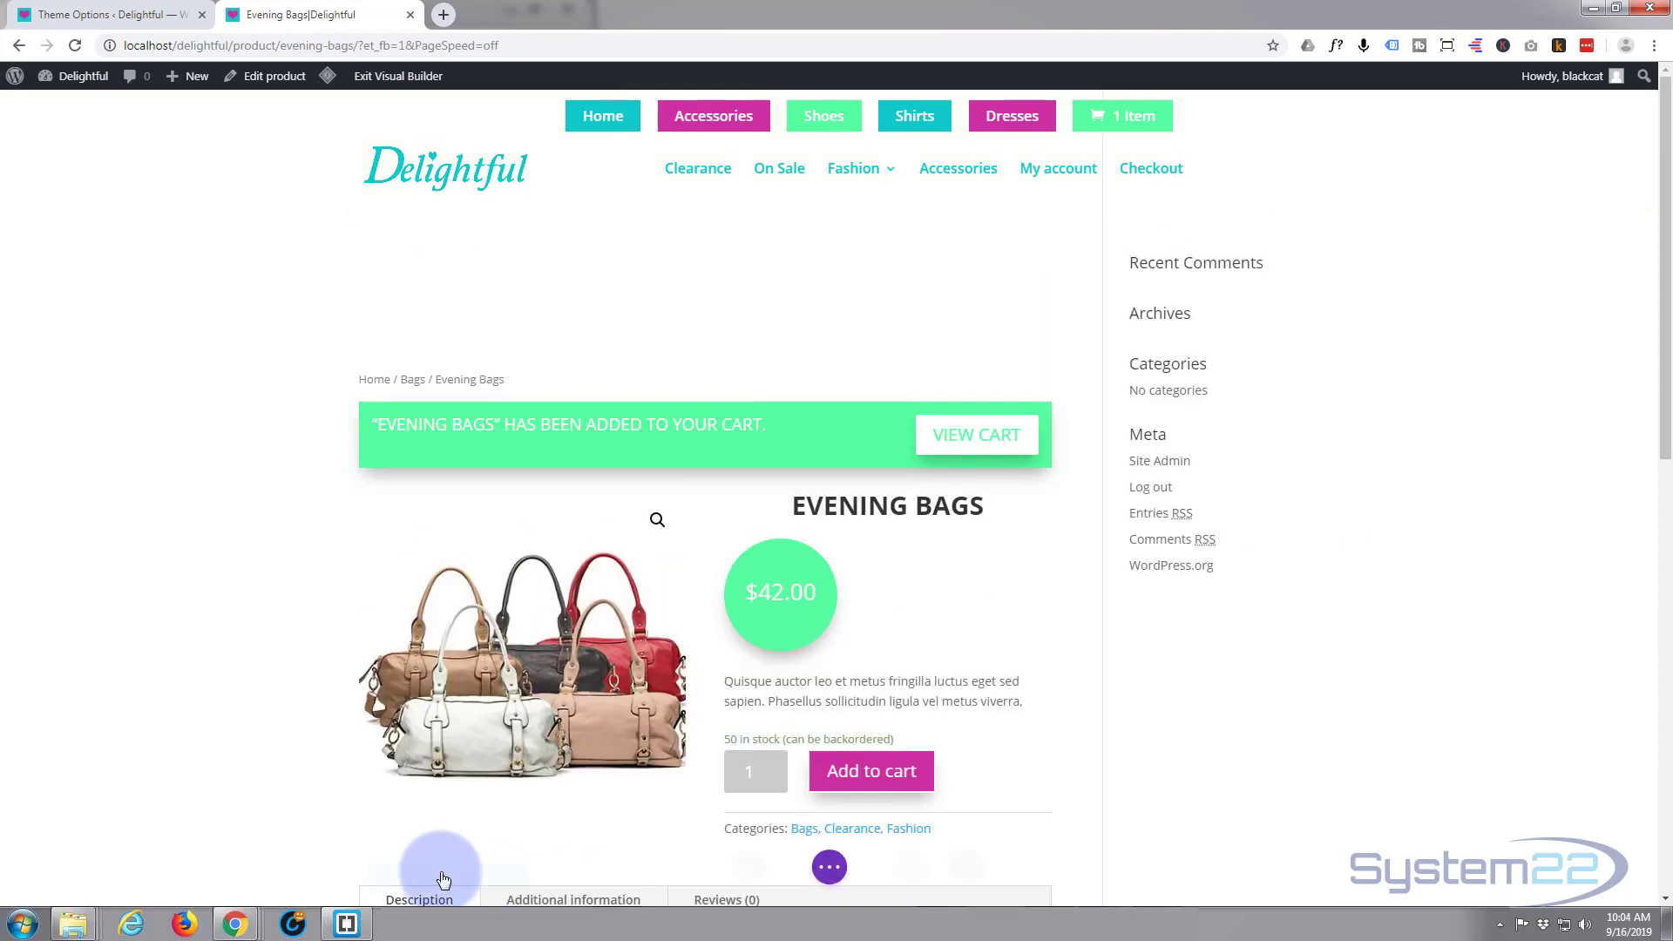
Step: Save the Evening Bags page changes from the page settings bar
click(829, 867)
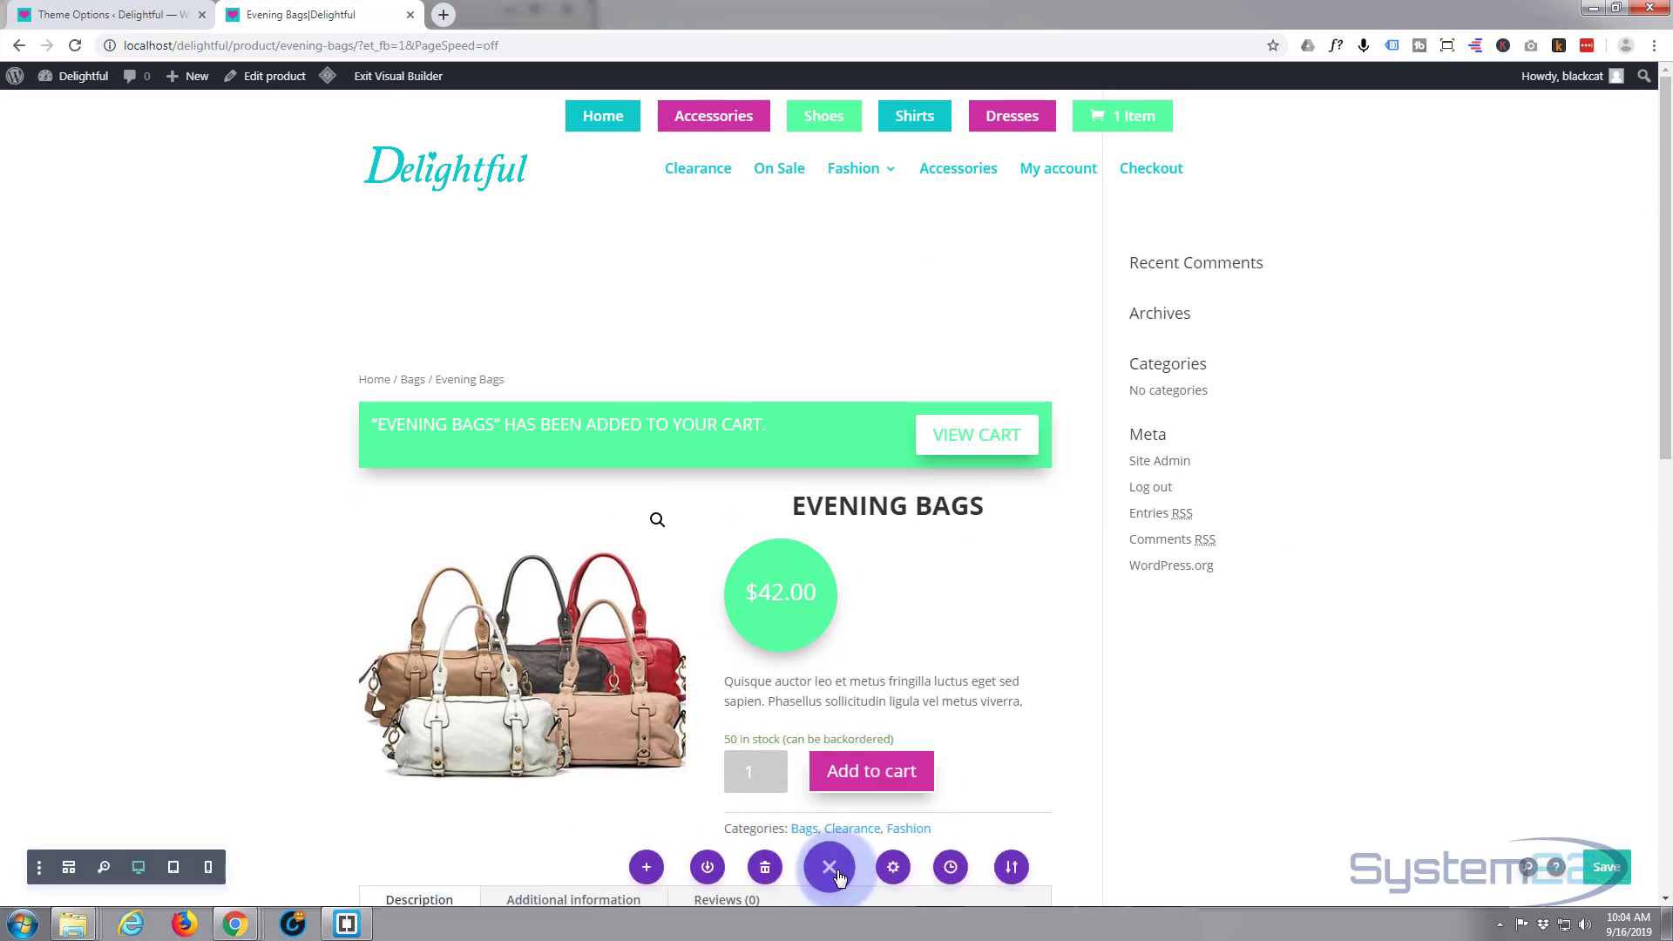
click(1623, 869)
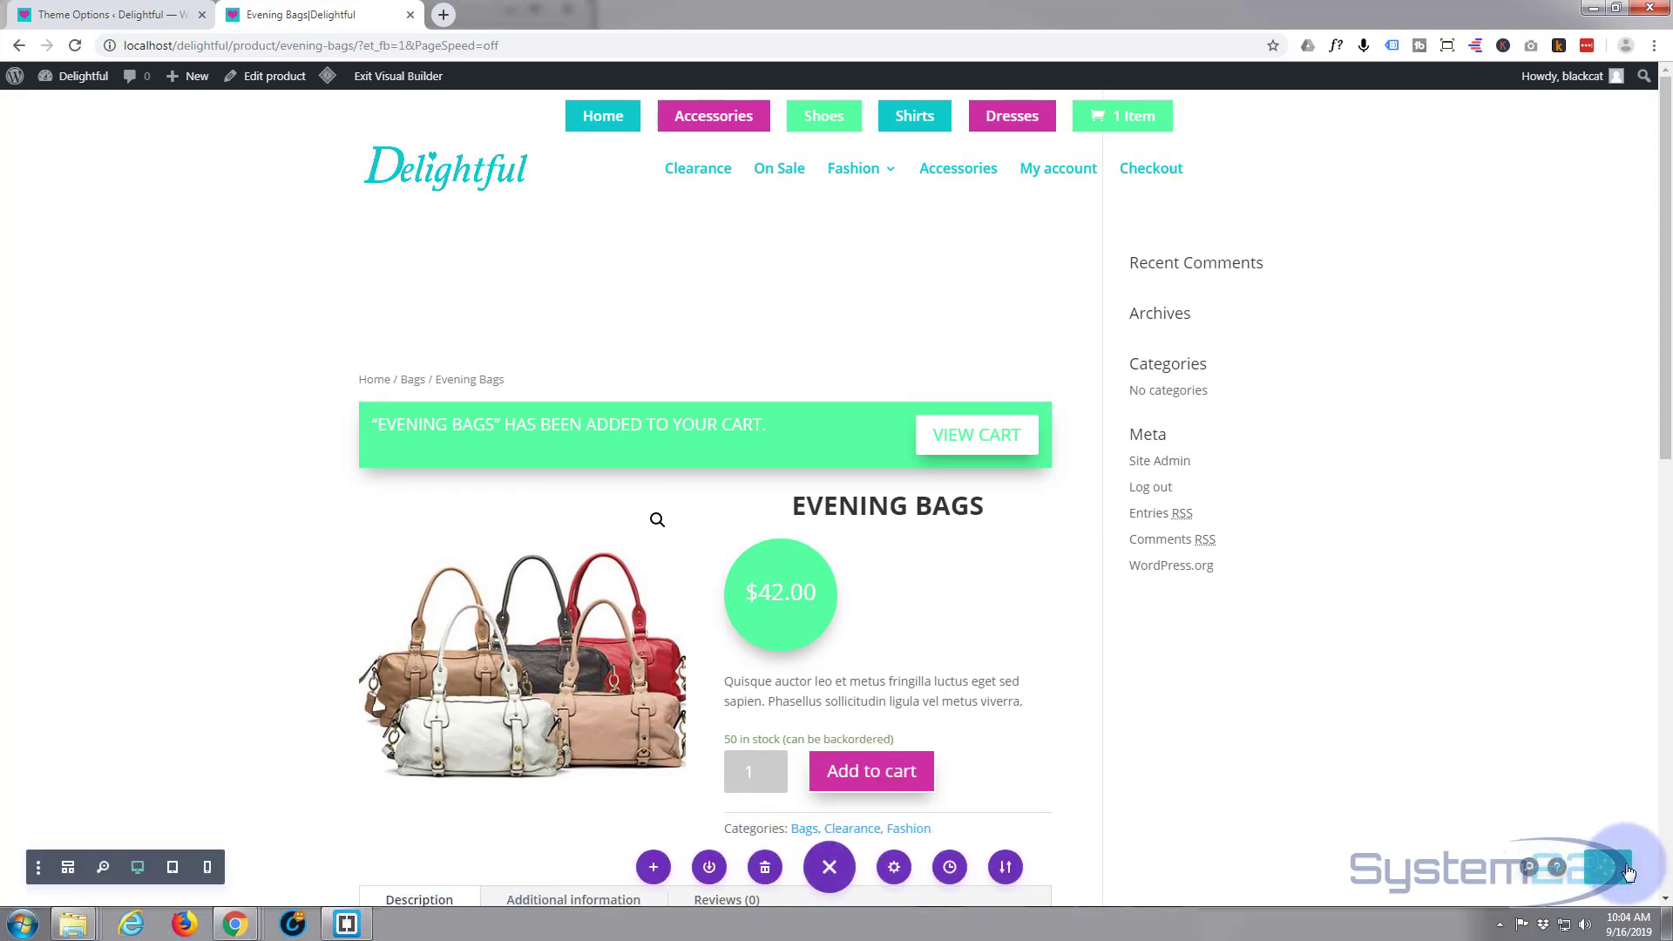